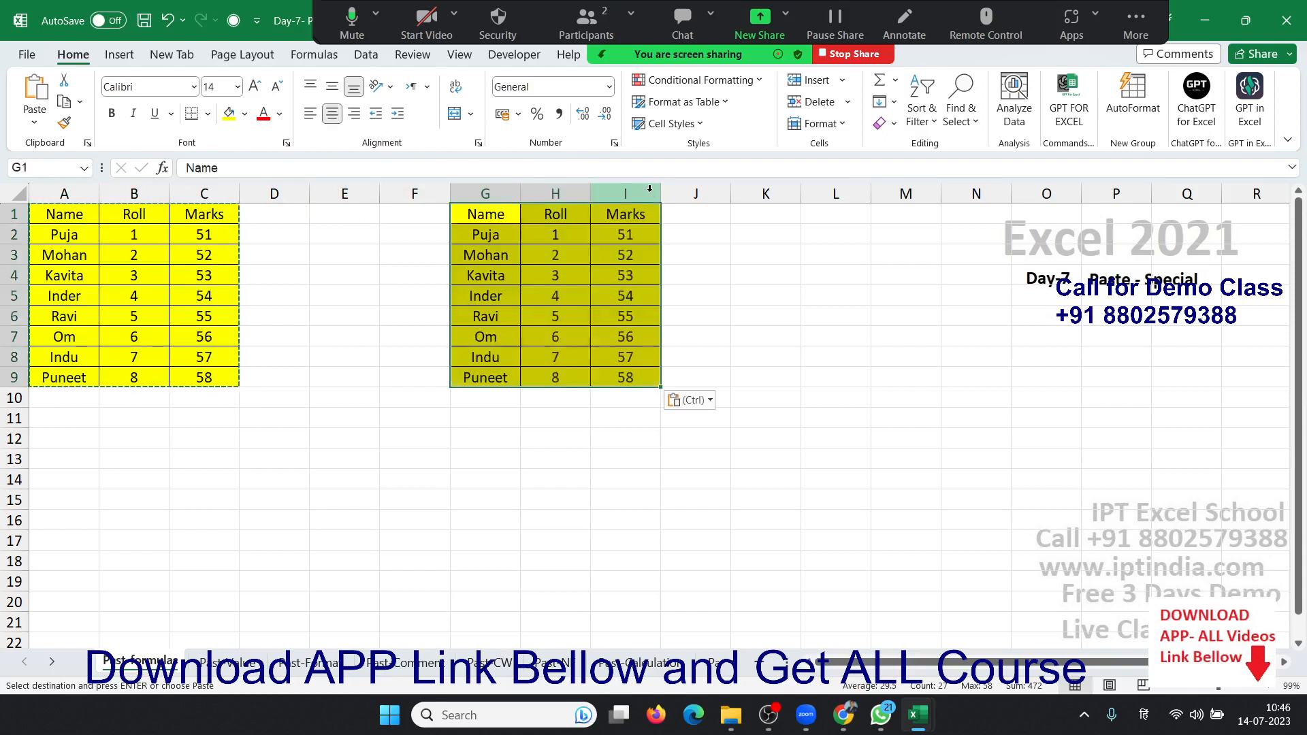
Undo the full paste at G1, then use Paste Special to paste only the copied table's formulas there.
key(ctrl+z)
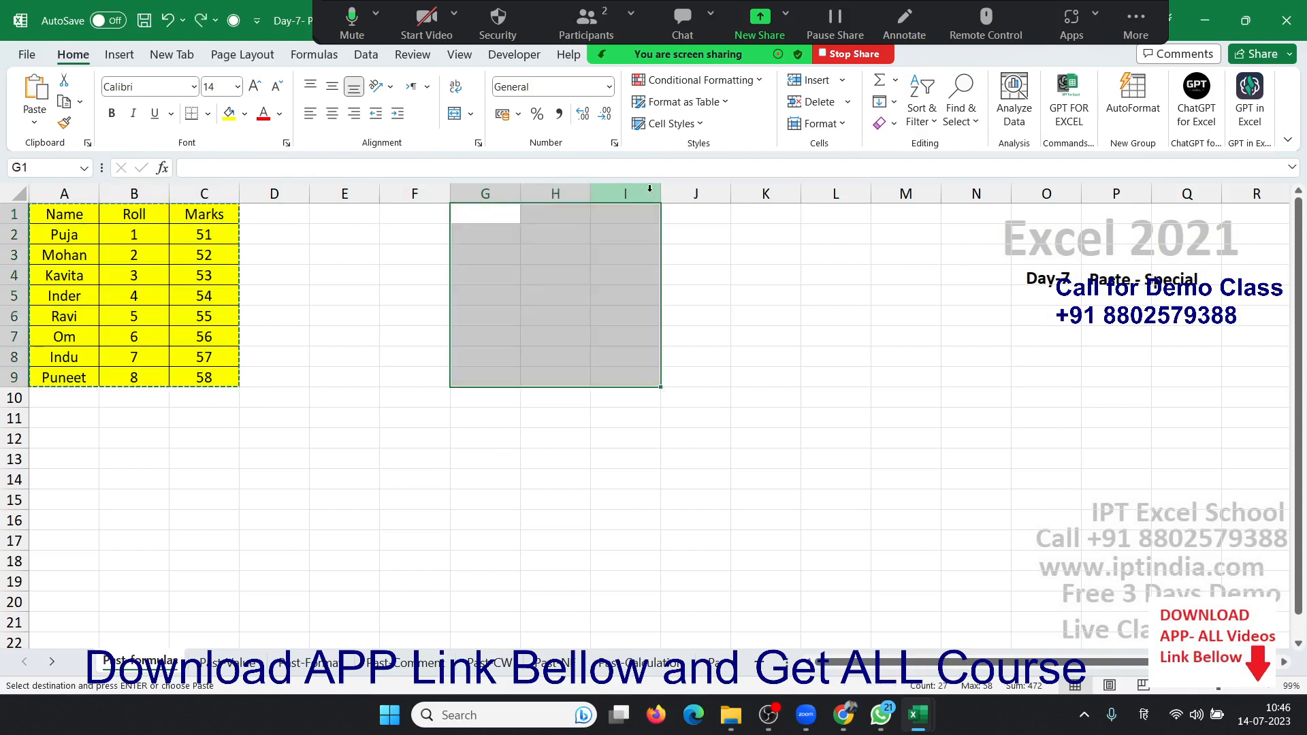
right_click(513, 214)
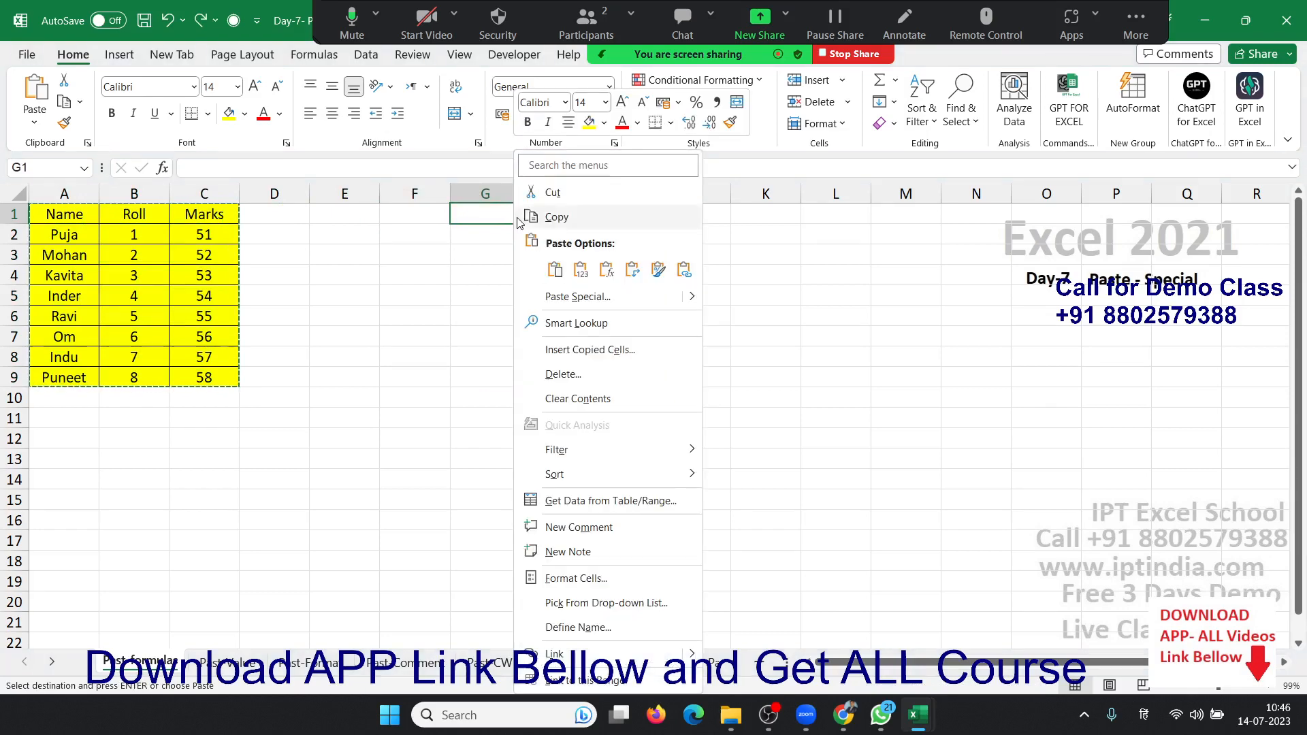
click(574, 298)
drag(516, 190, 645, 254)
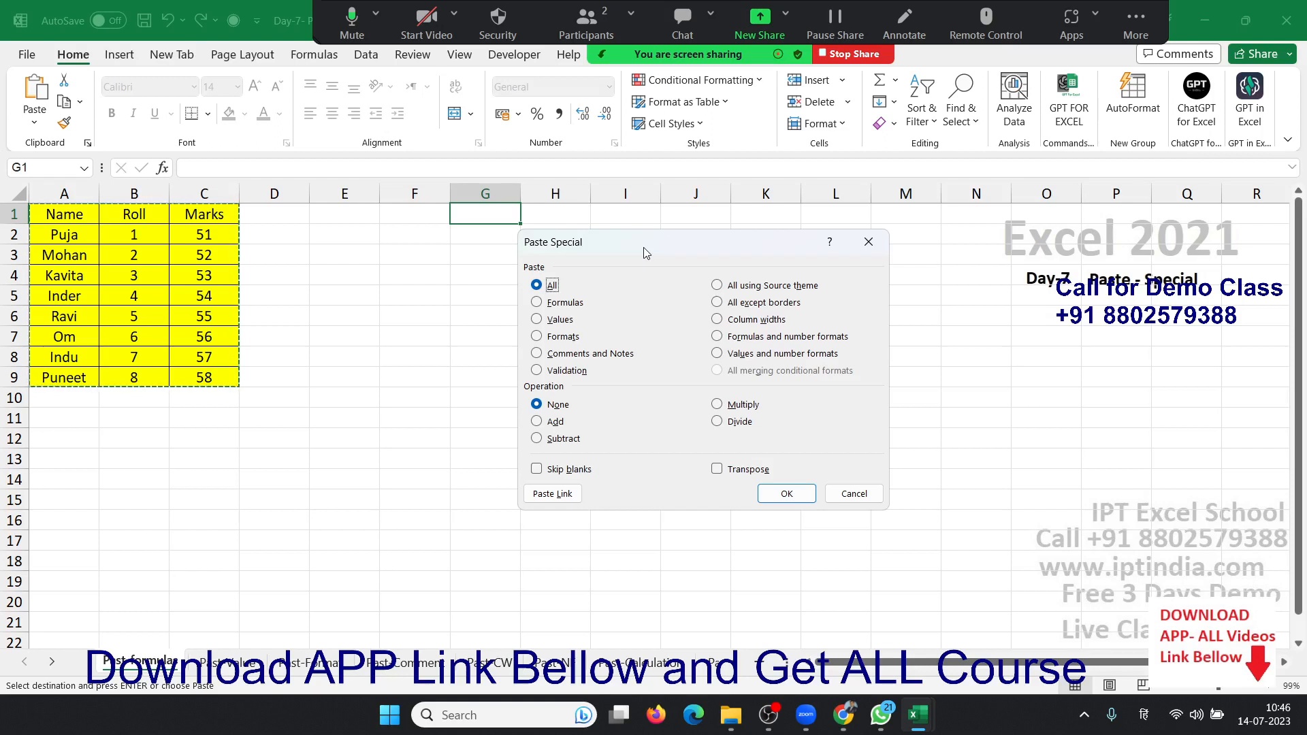
click(552, 305)
click(797, 495)
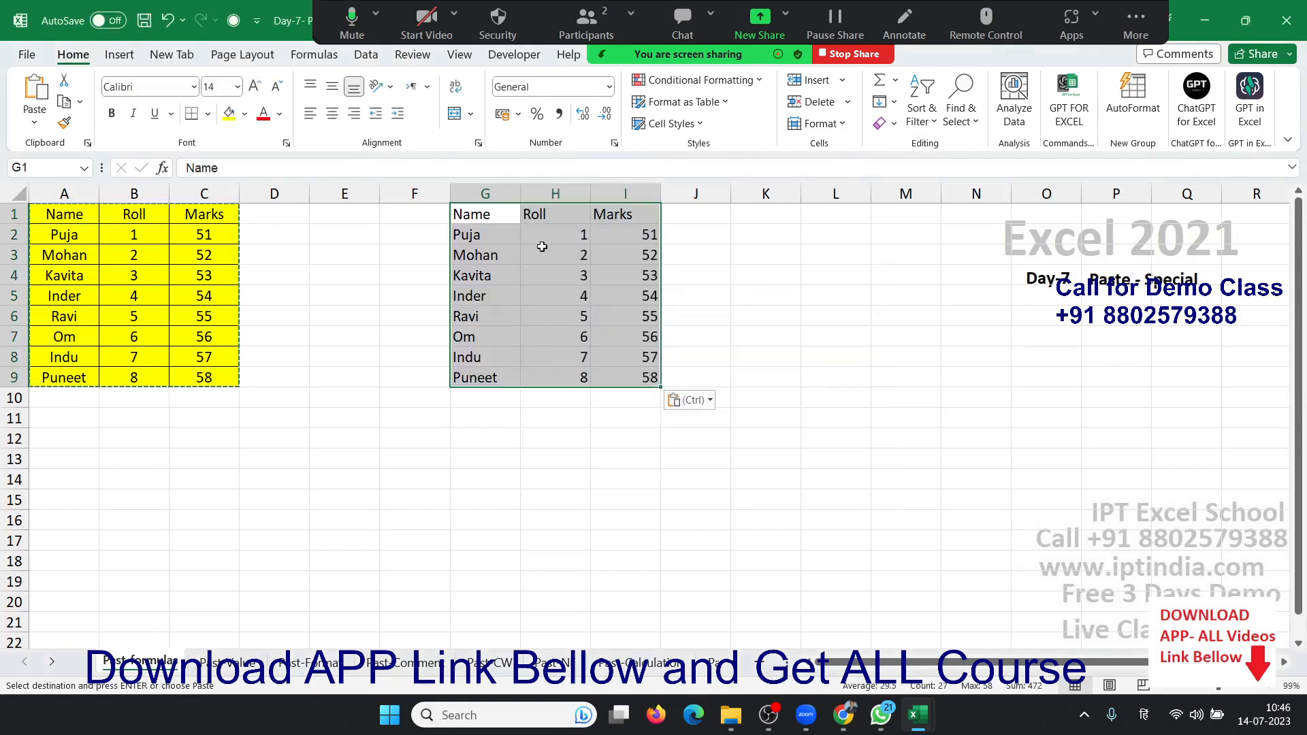
Examine the contents and formulas of cells in the pasted table and in the source table's Name and Roll columns.
click(543, 252)
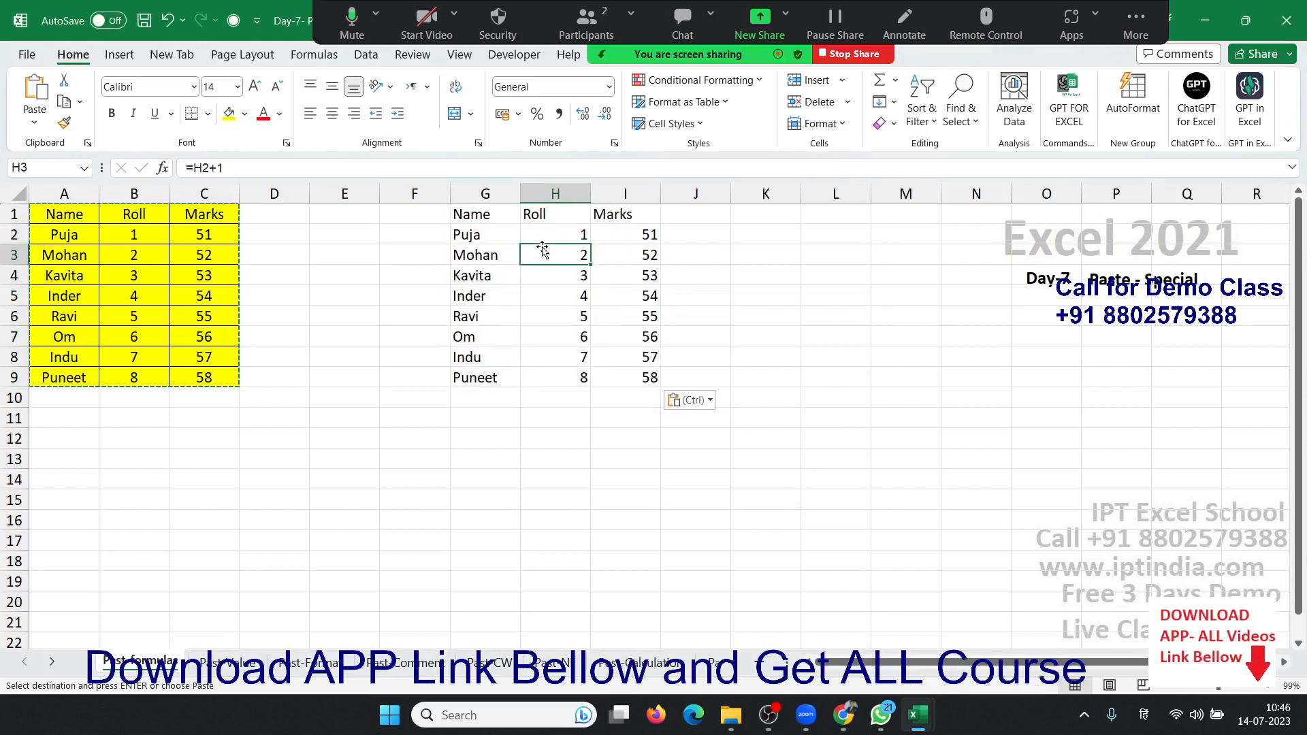
click(479, 232)
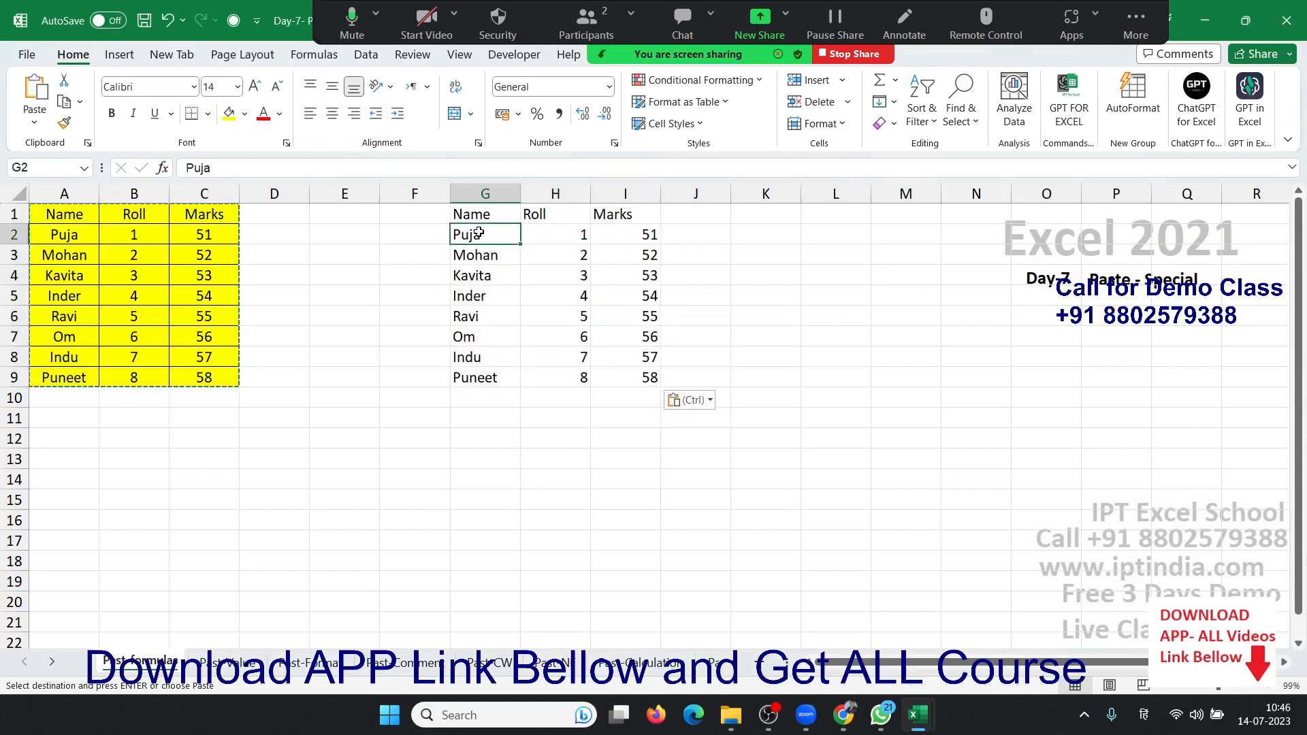
click(186, 164)
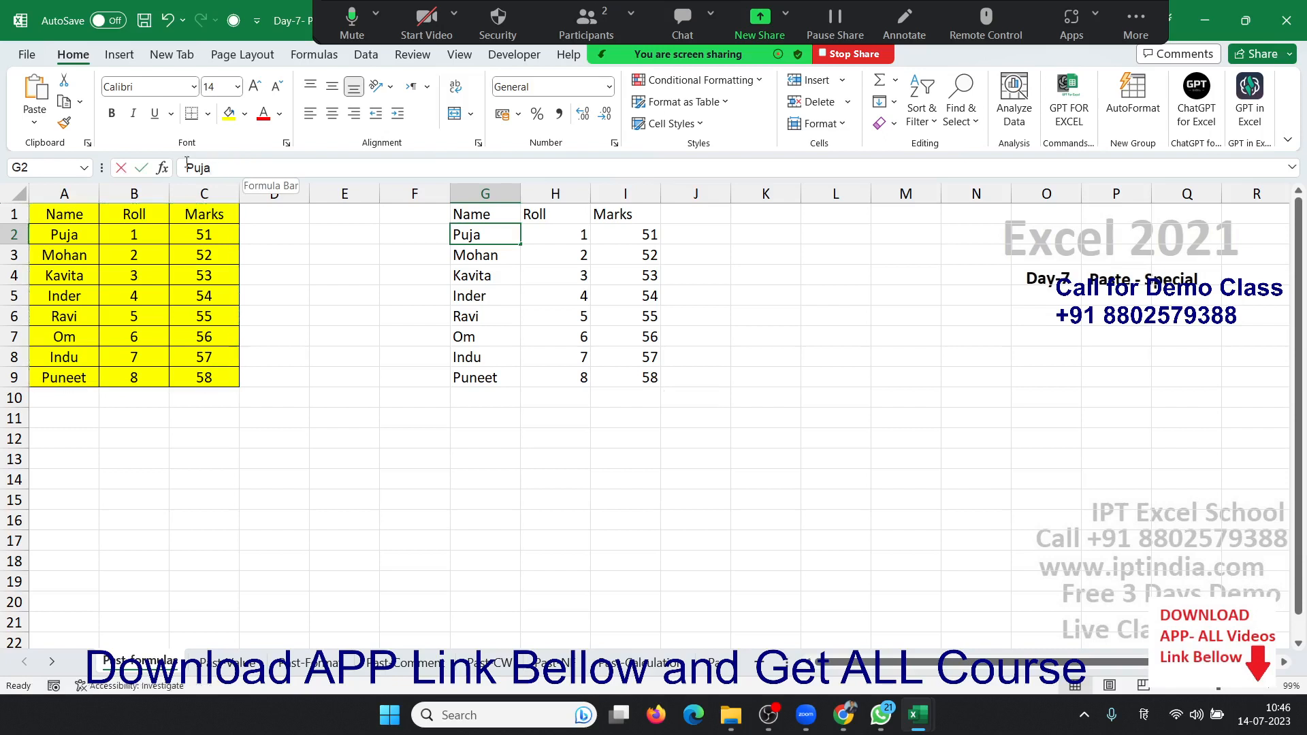
double_click(187, 163)
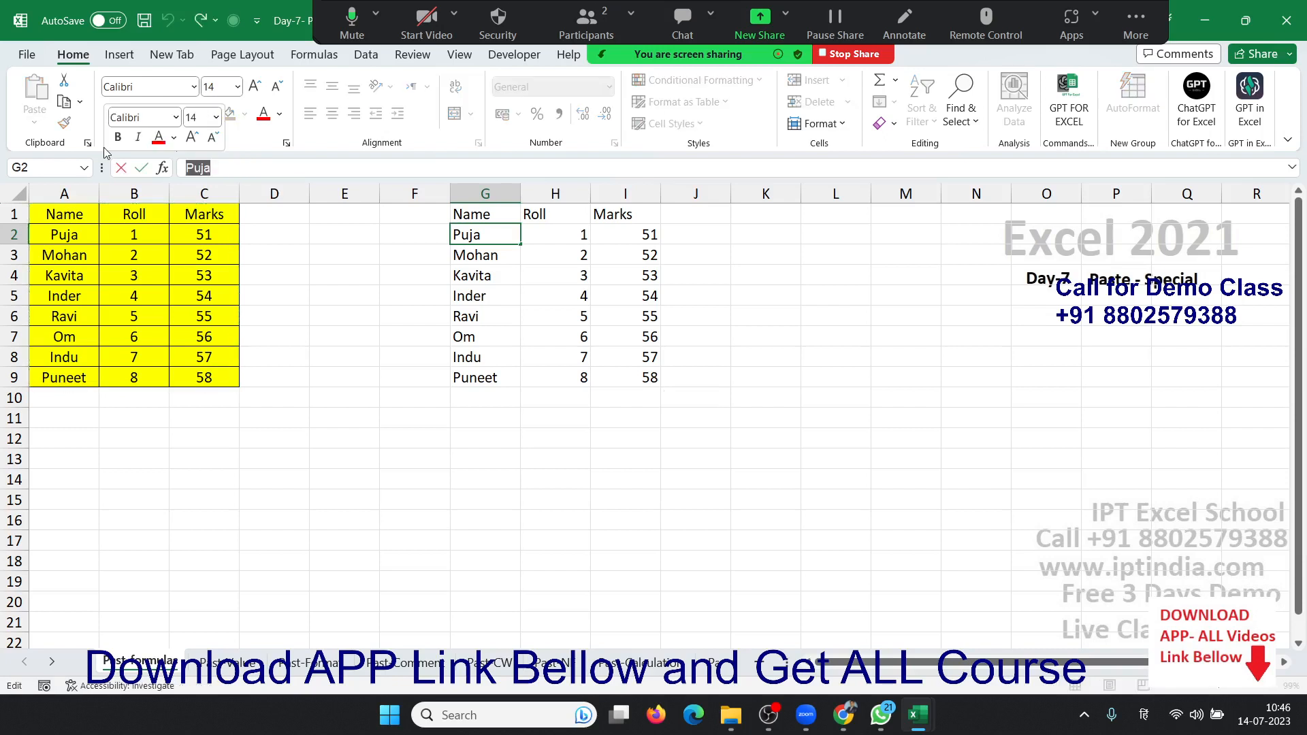
key(Escape)
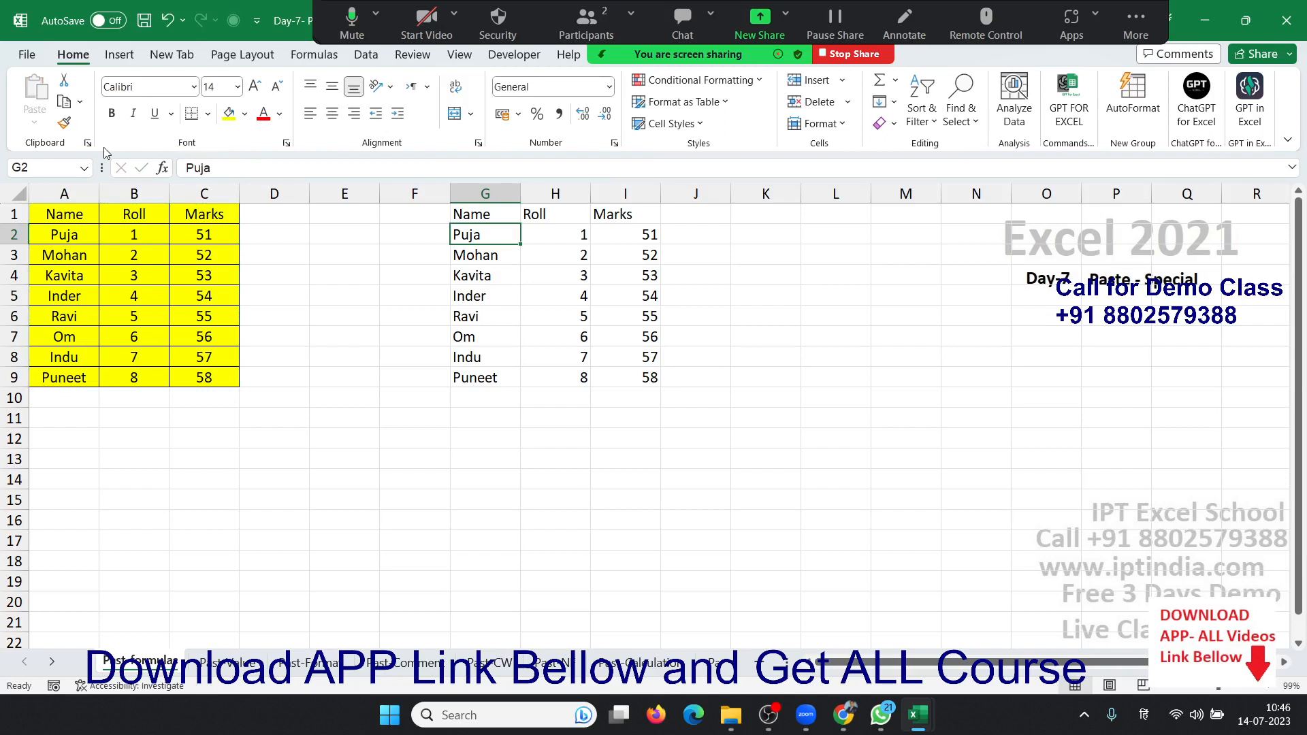
click(87, 213)
double_click(222, 168)
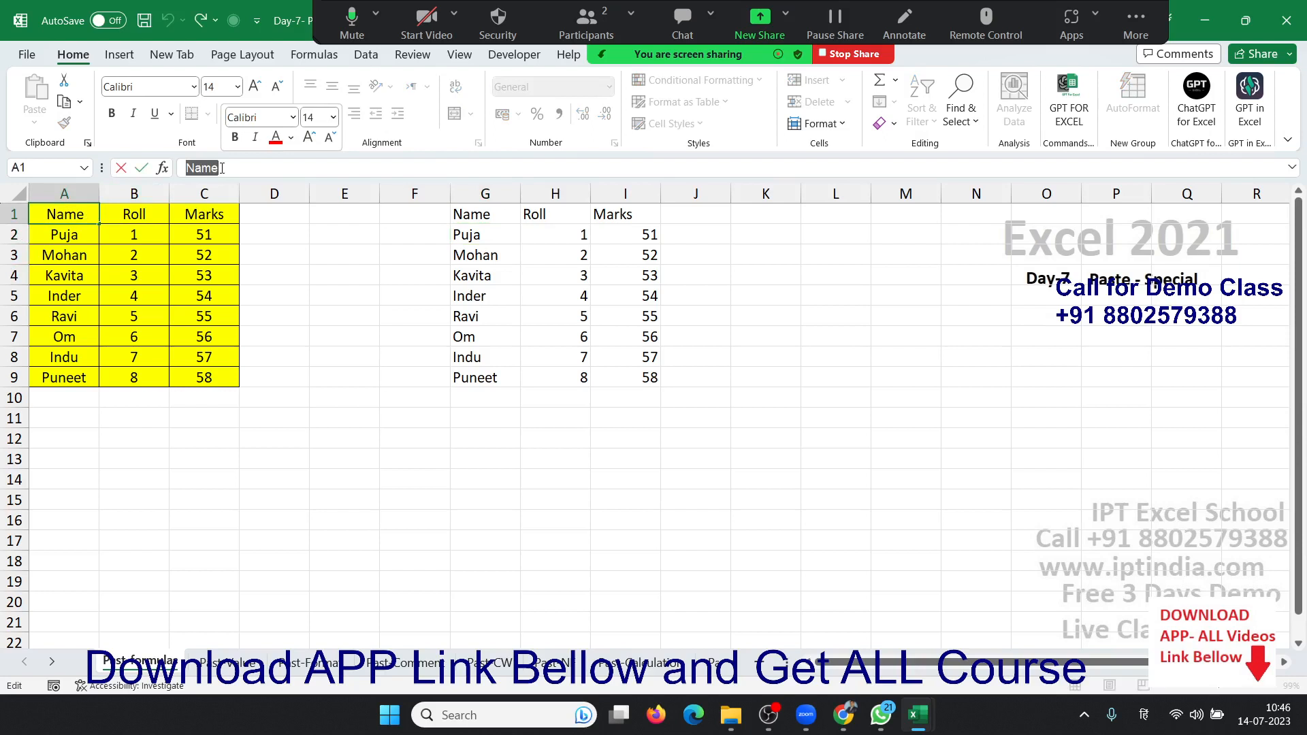
key(Return)
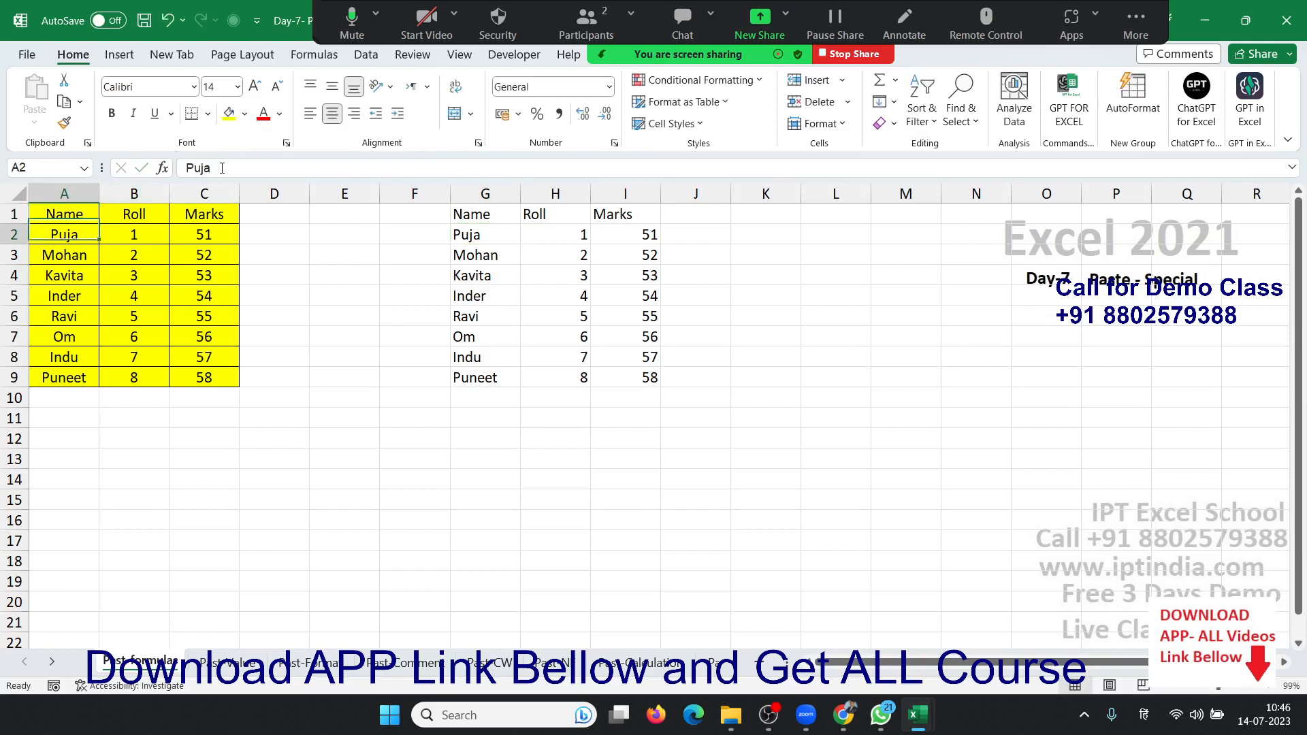
click(134, 263)
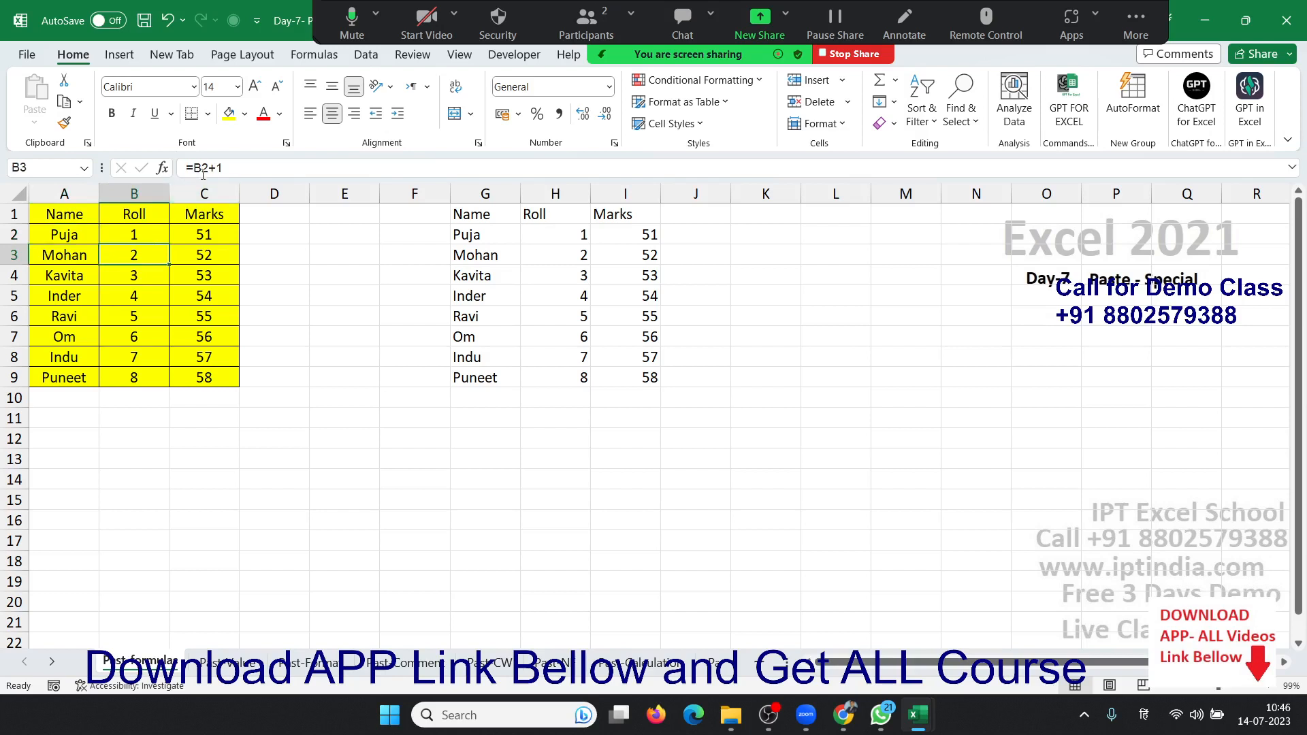
double_click(201, 168)
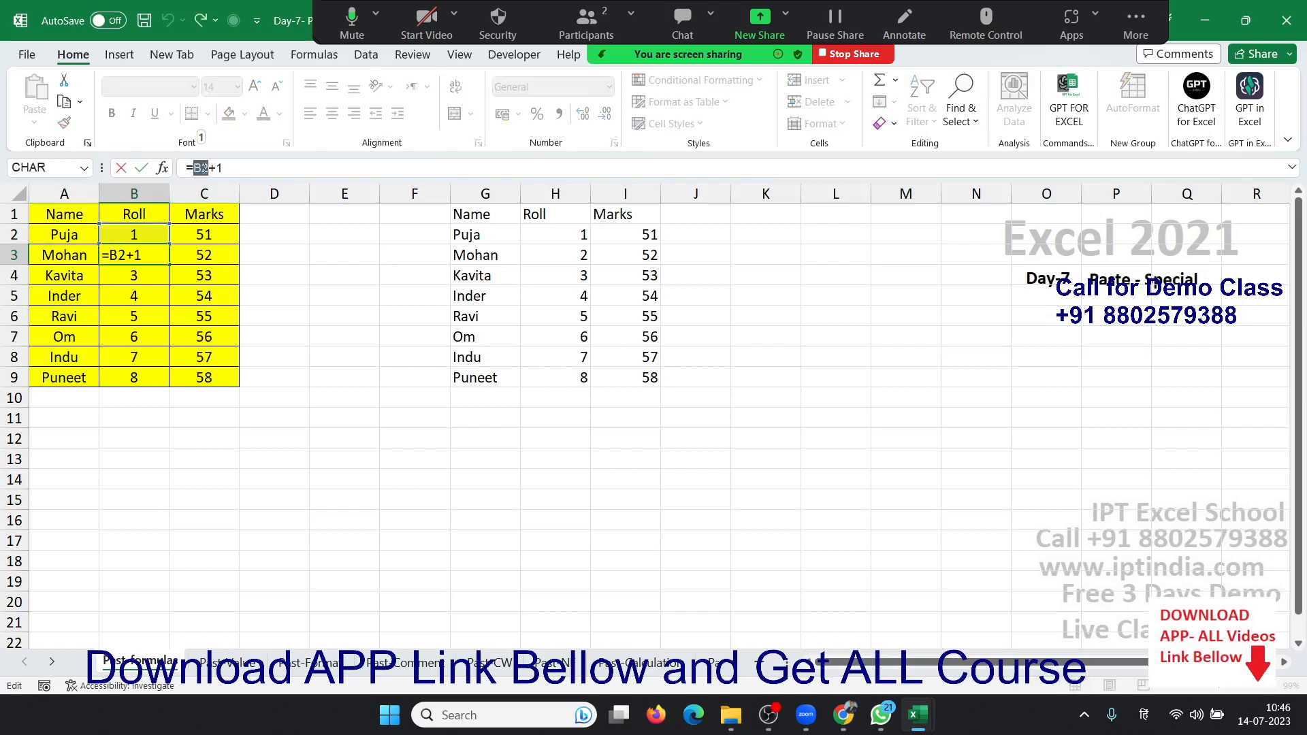
key(Return)
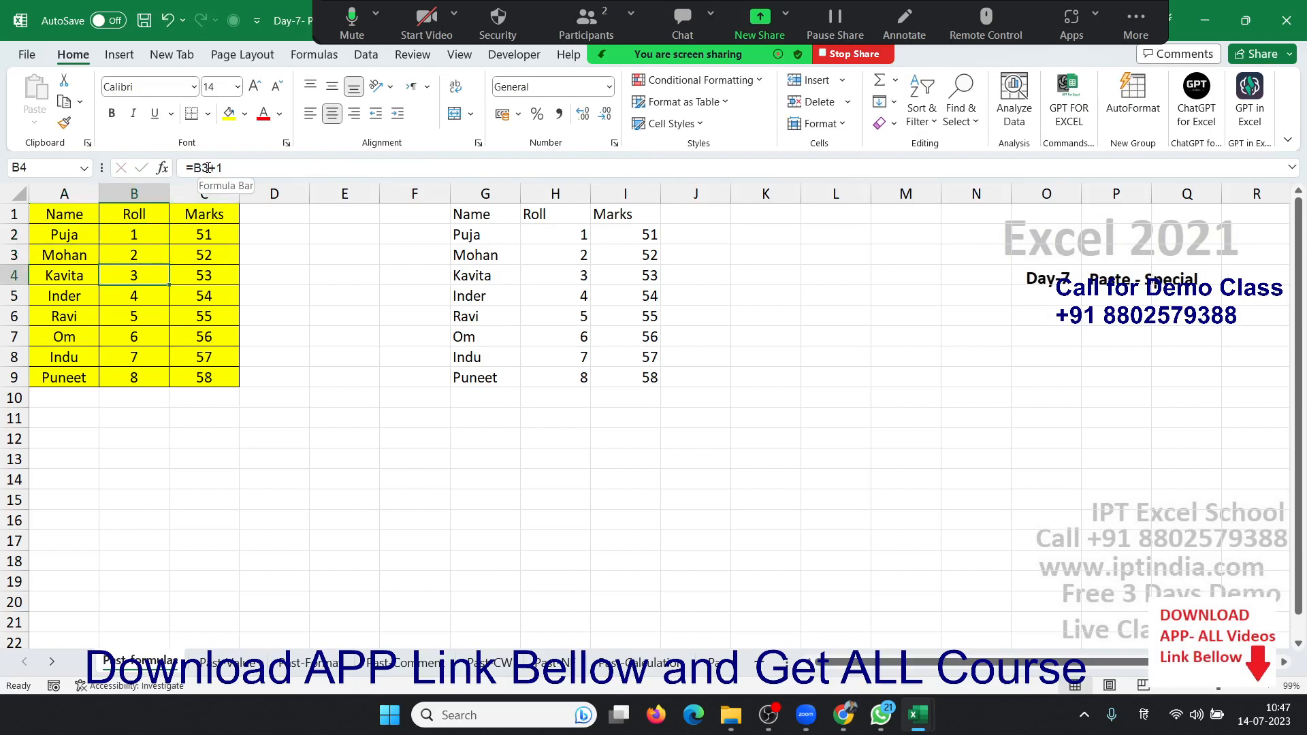
Copy the source table A1:C9 and paste only its formulas starting at cell G12.
key(ctrl+Up)
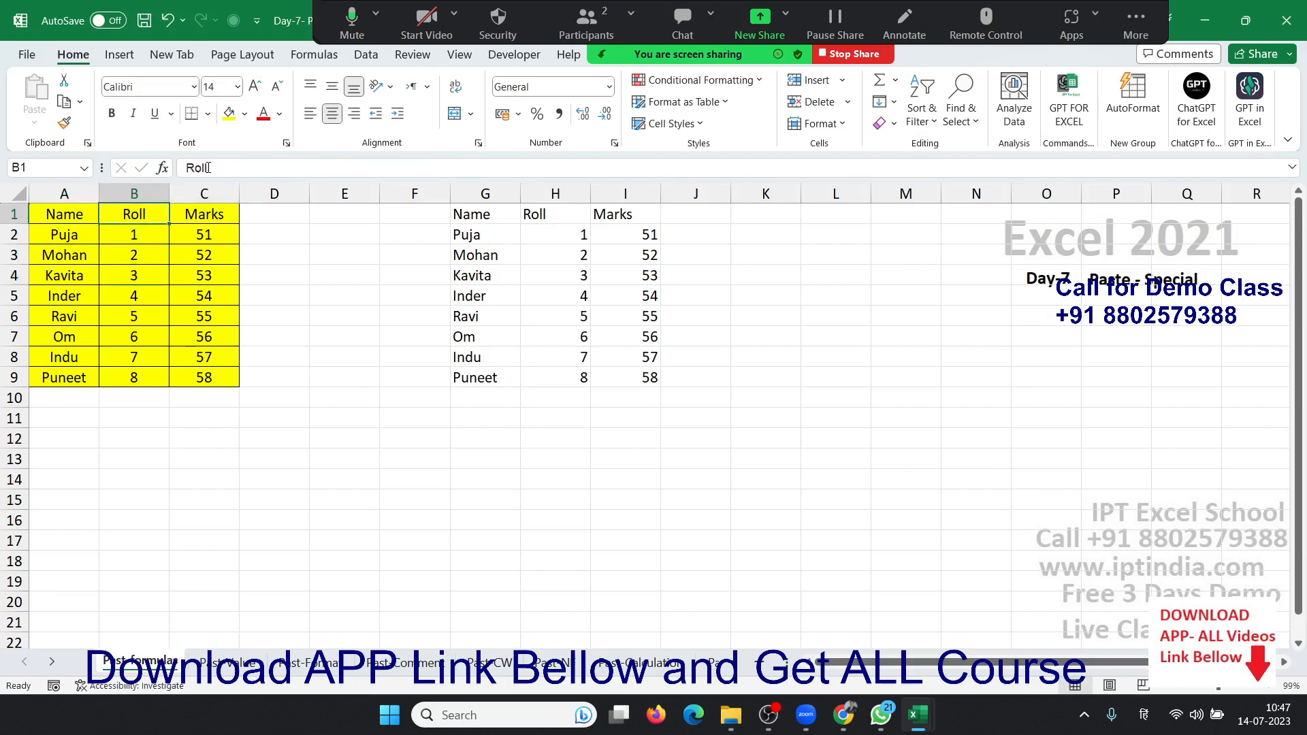
key(Left)
key(ctrl+shift+Right)
key(ctrl+shift+Down)
key(ctrl+c)
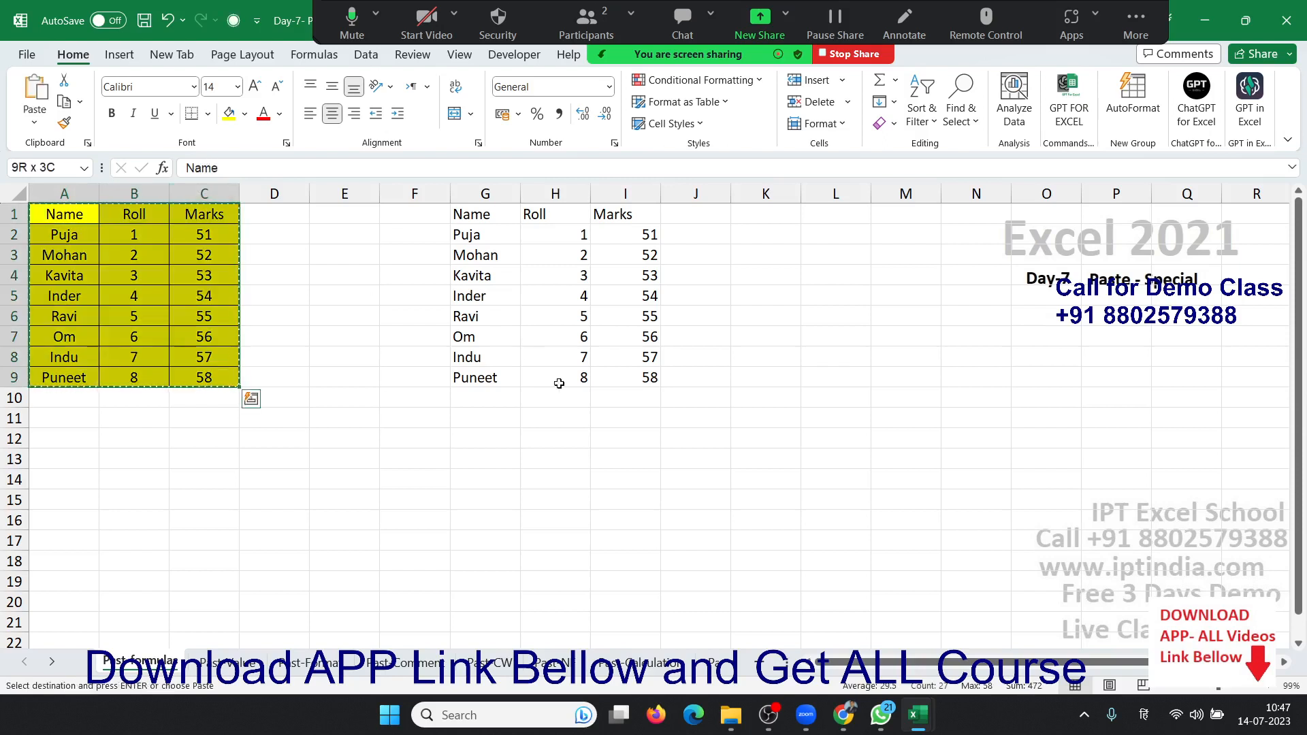
click(494, 449)
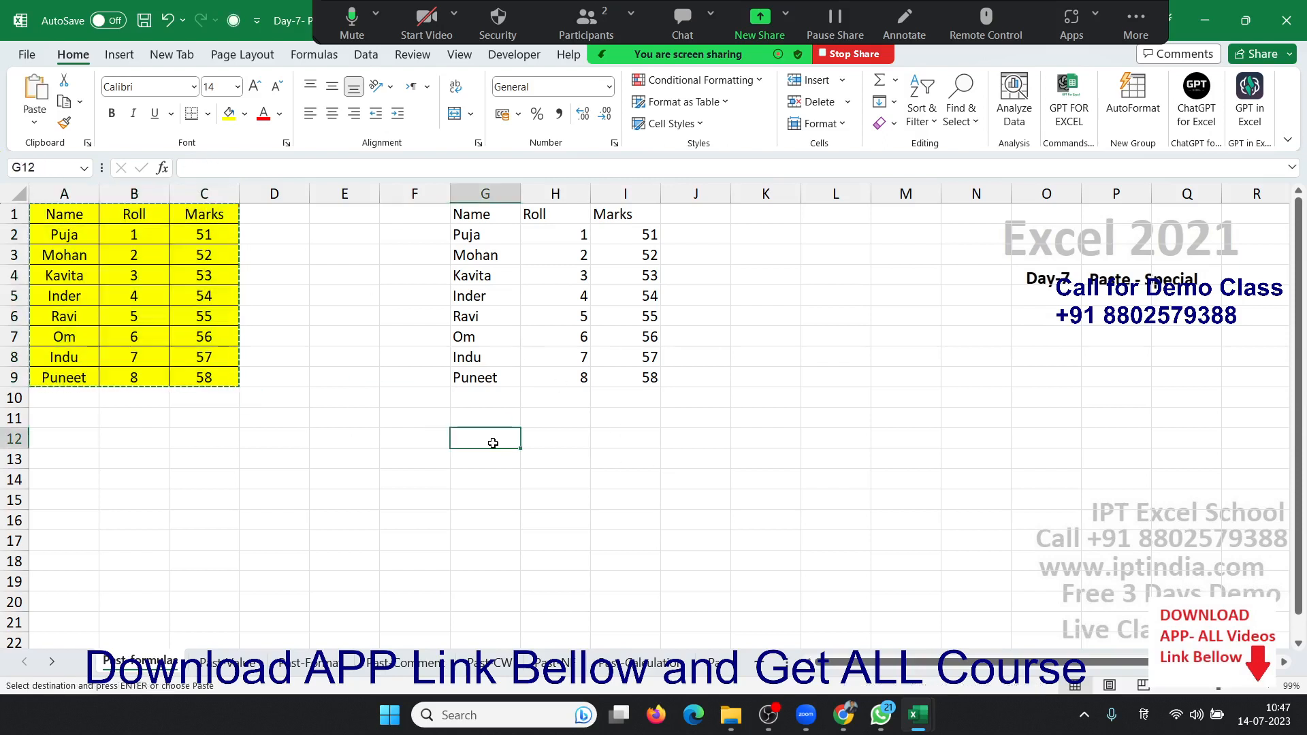
right_click(494, 446)
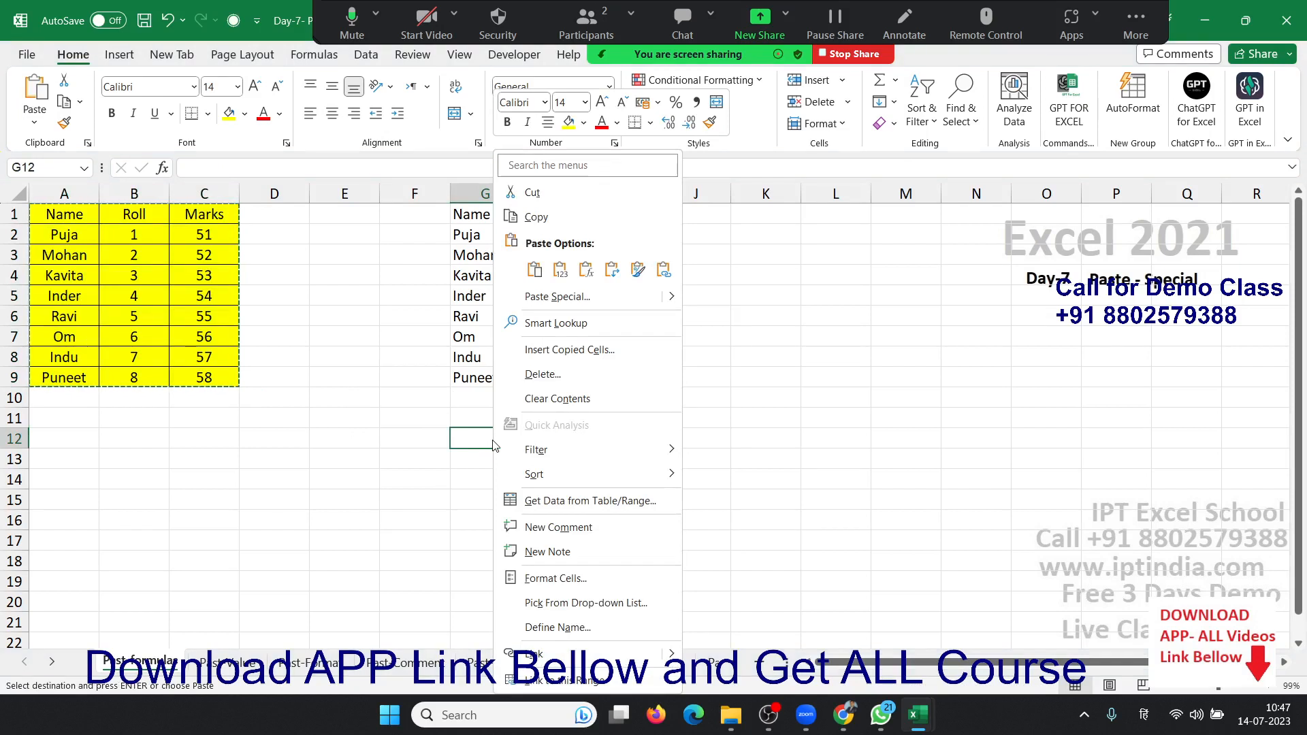
click(559, 298)
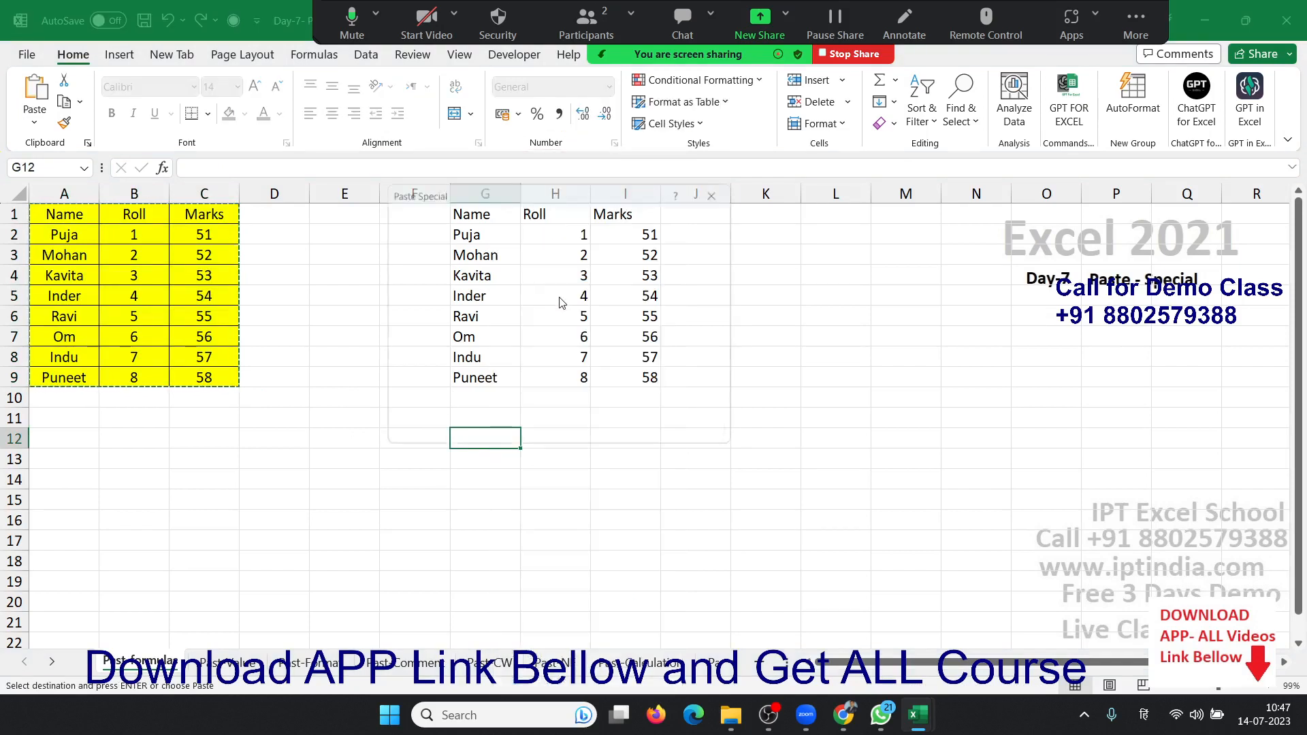
click(421, 247)
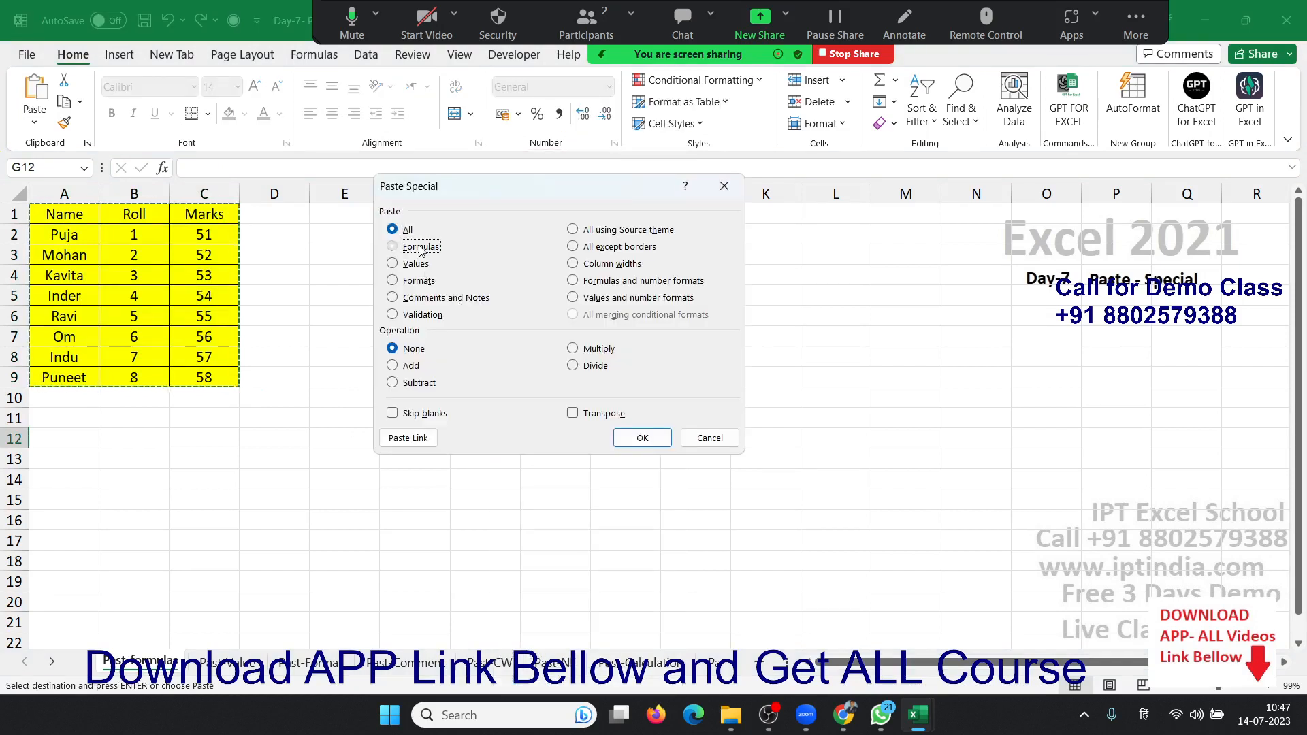
click(640, 438)
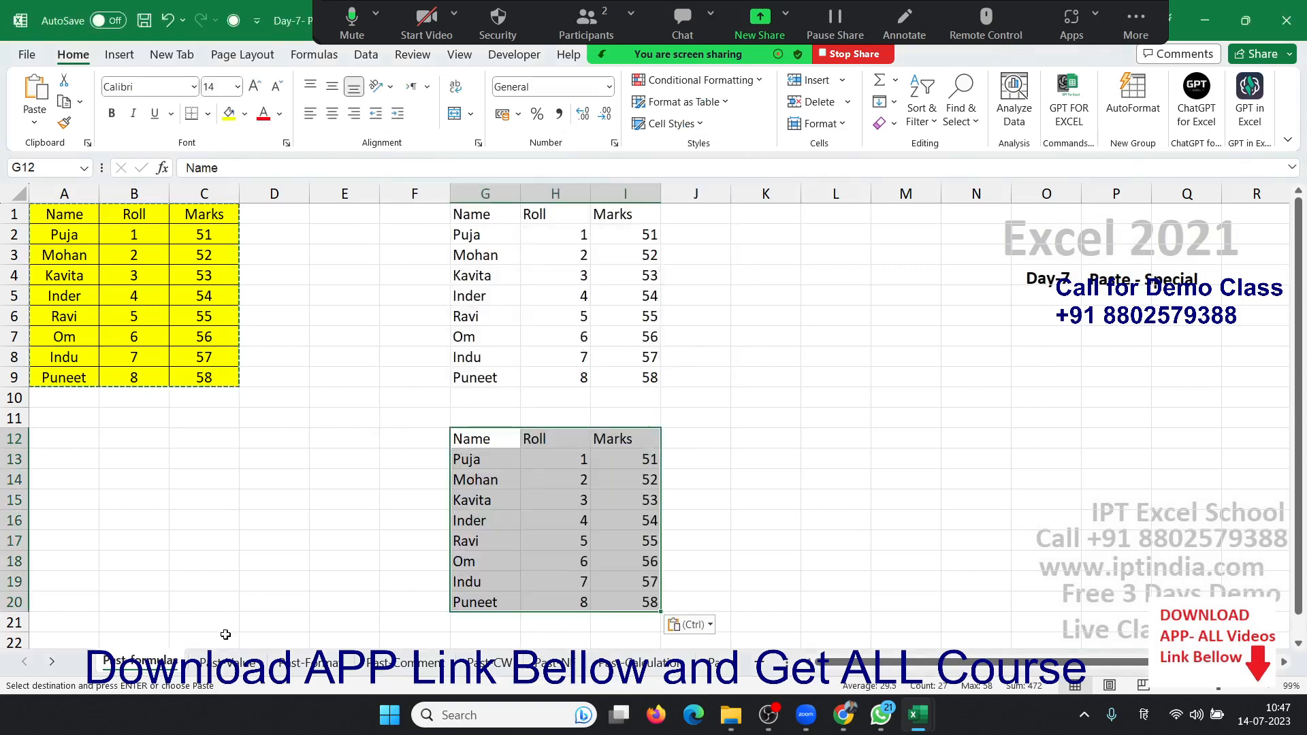
On the Past-Value sheet, examine the RANDBETWEEN formula in C3 and re-enter it unchanged several times to recalculate the Marks column.
click(227, 662)
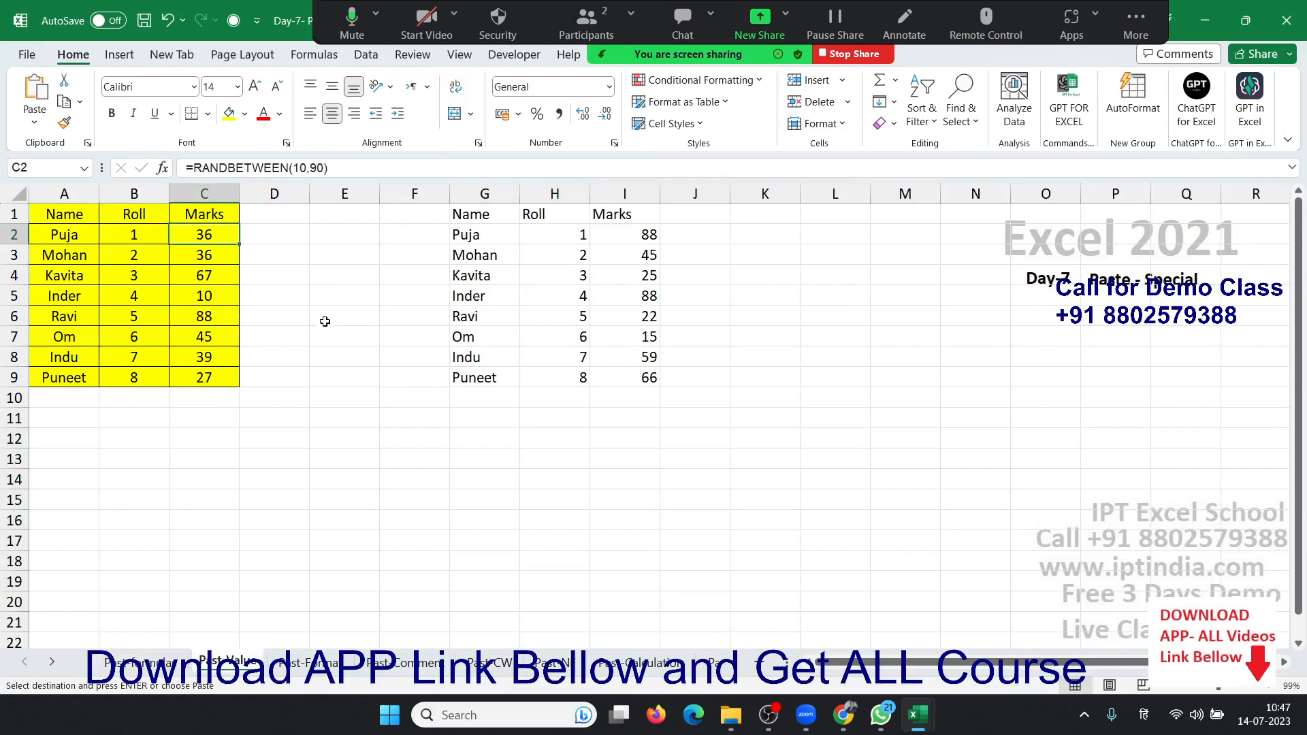
click(216, 259)
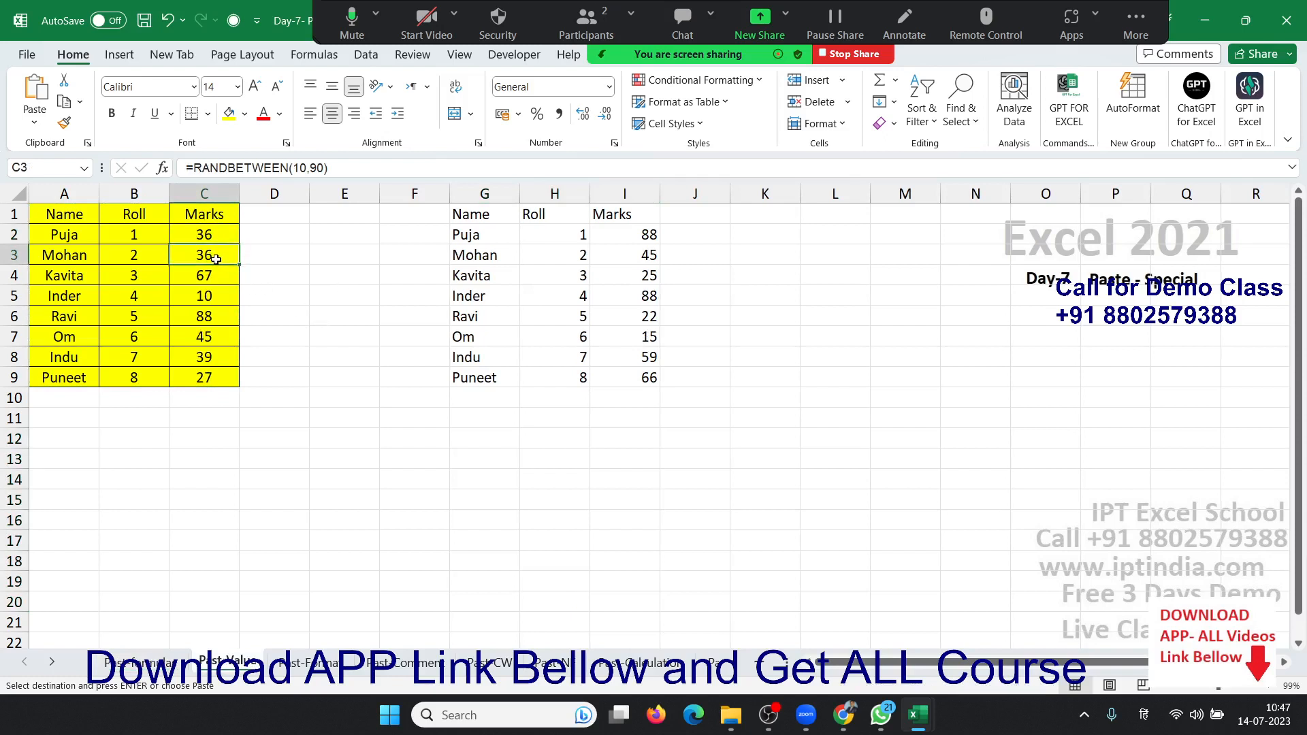
double_click(215, 259)
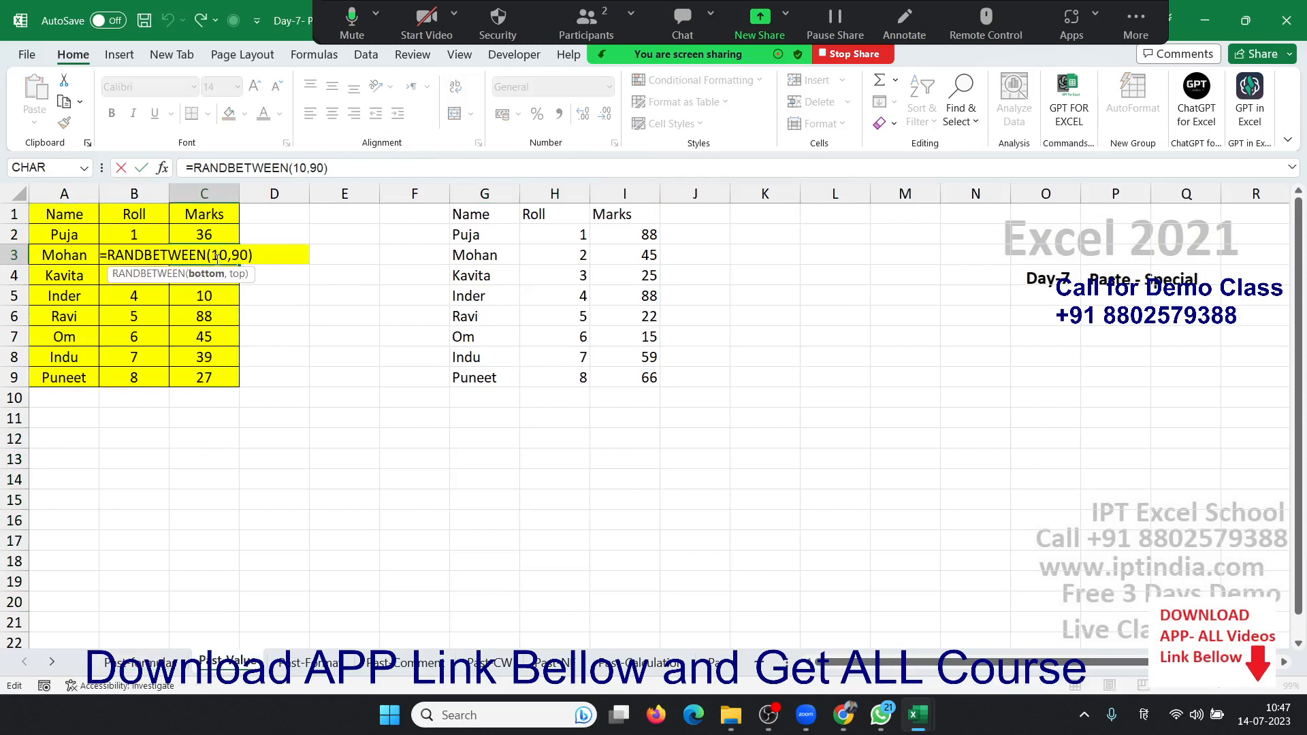
key(Escape)
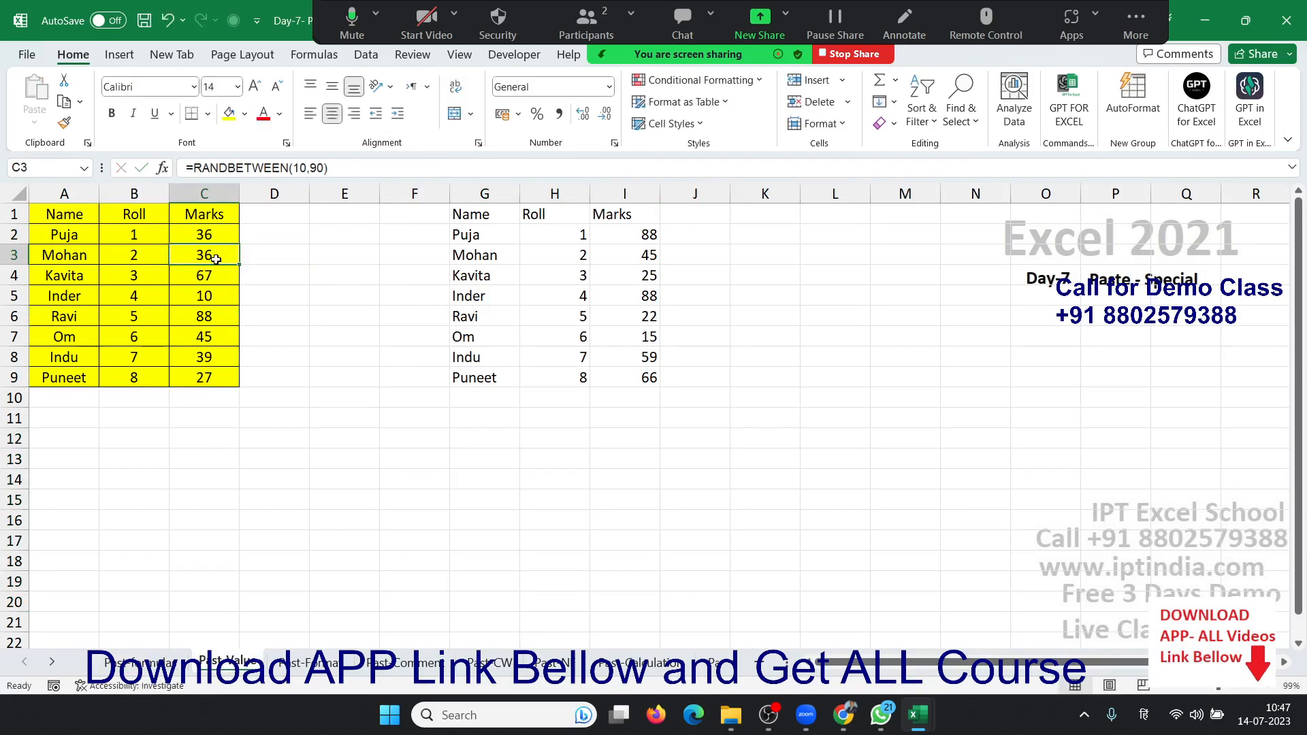
double_click(215, 256)
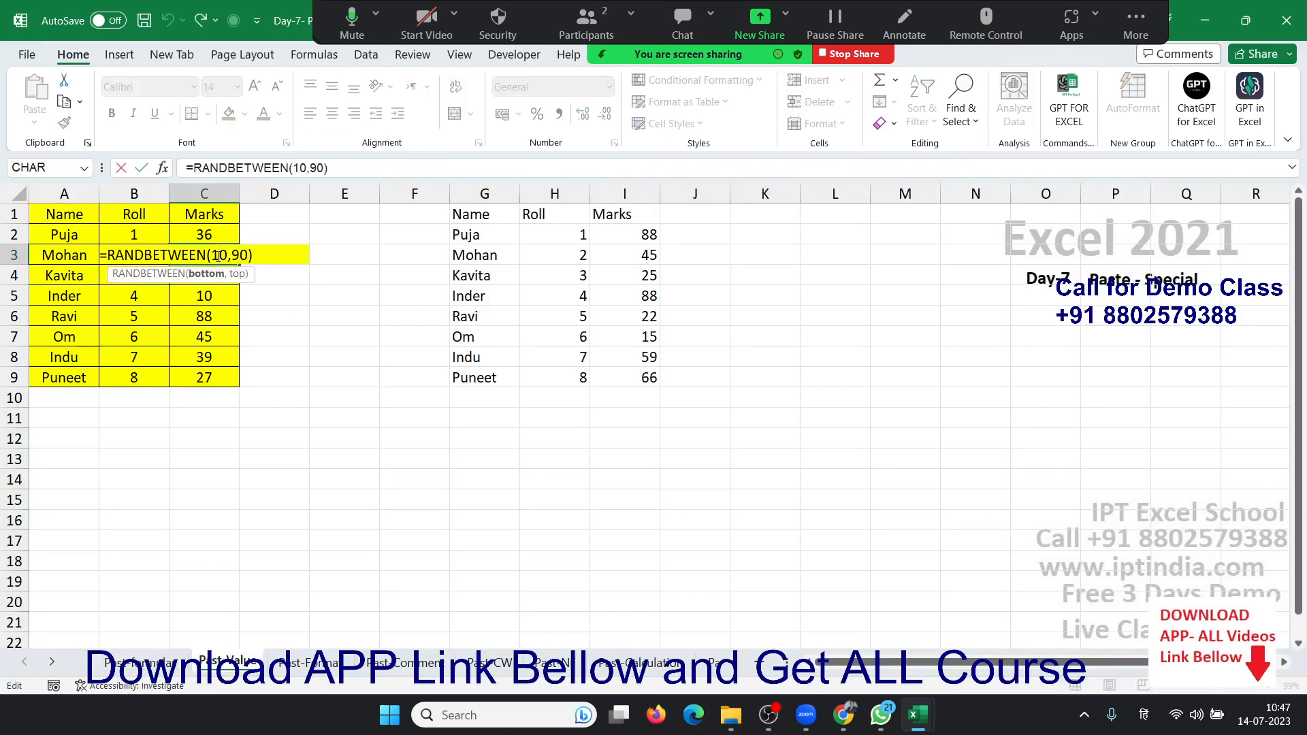
key(Return)
double_click(216, 256)
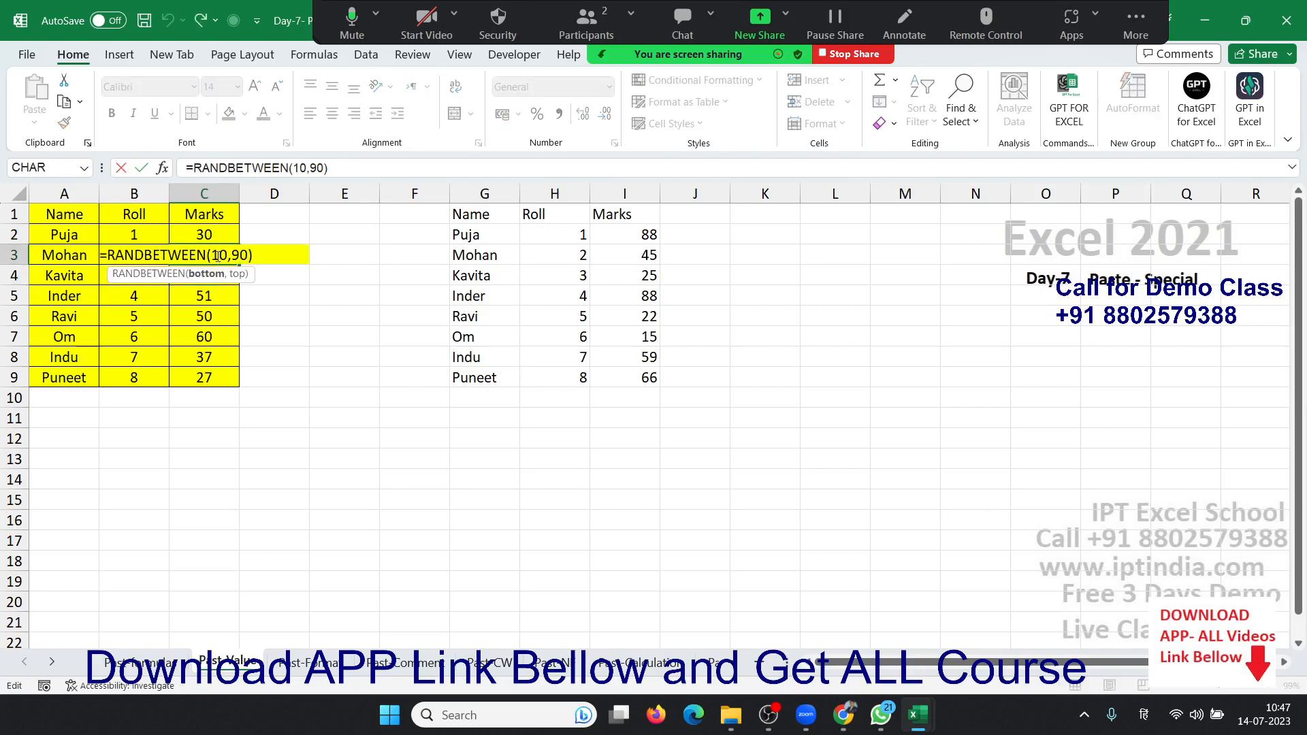
key(ctrl+Return)
double_click(215, 256)
key(Return)
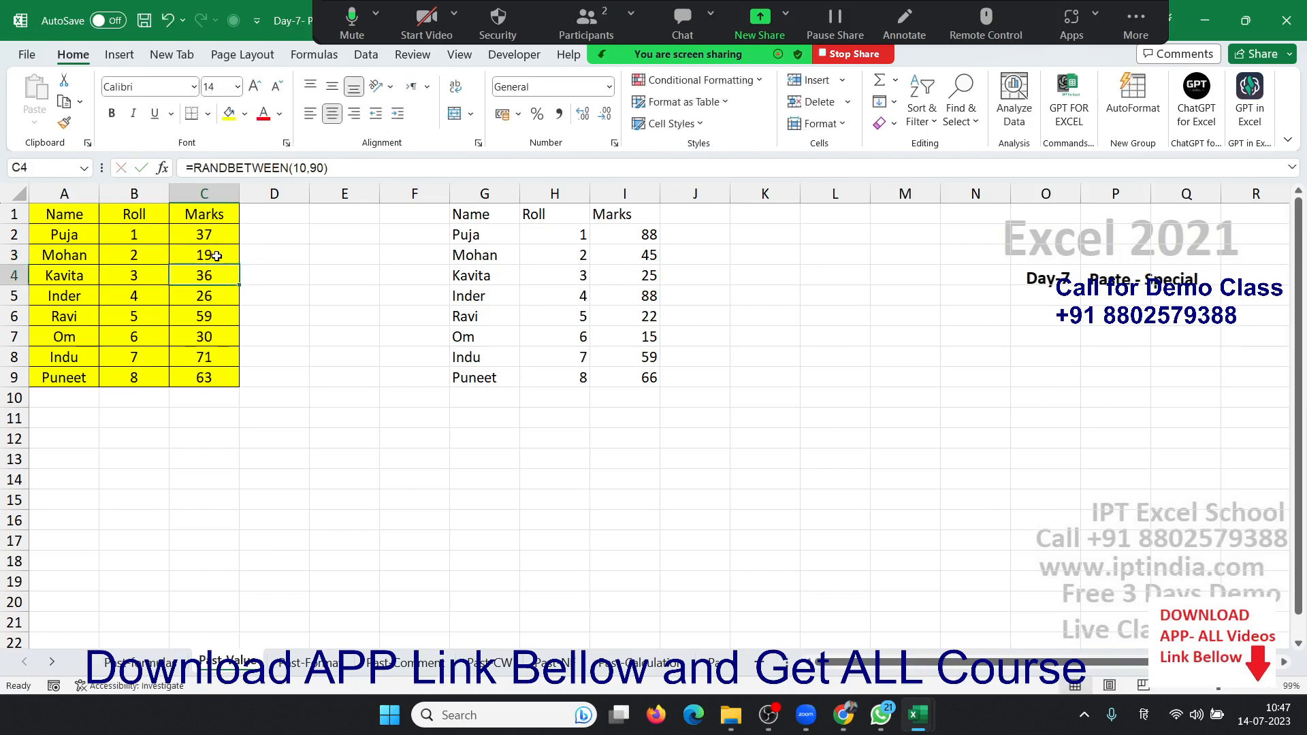
double_click(216, 256)
key(Return)
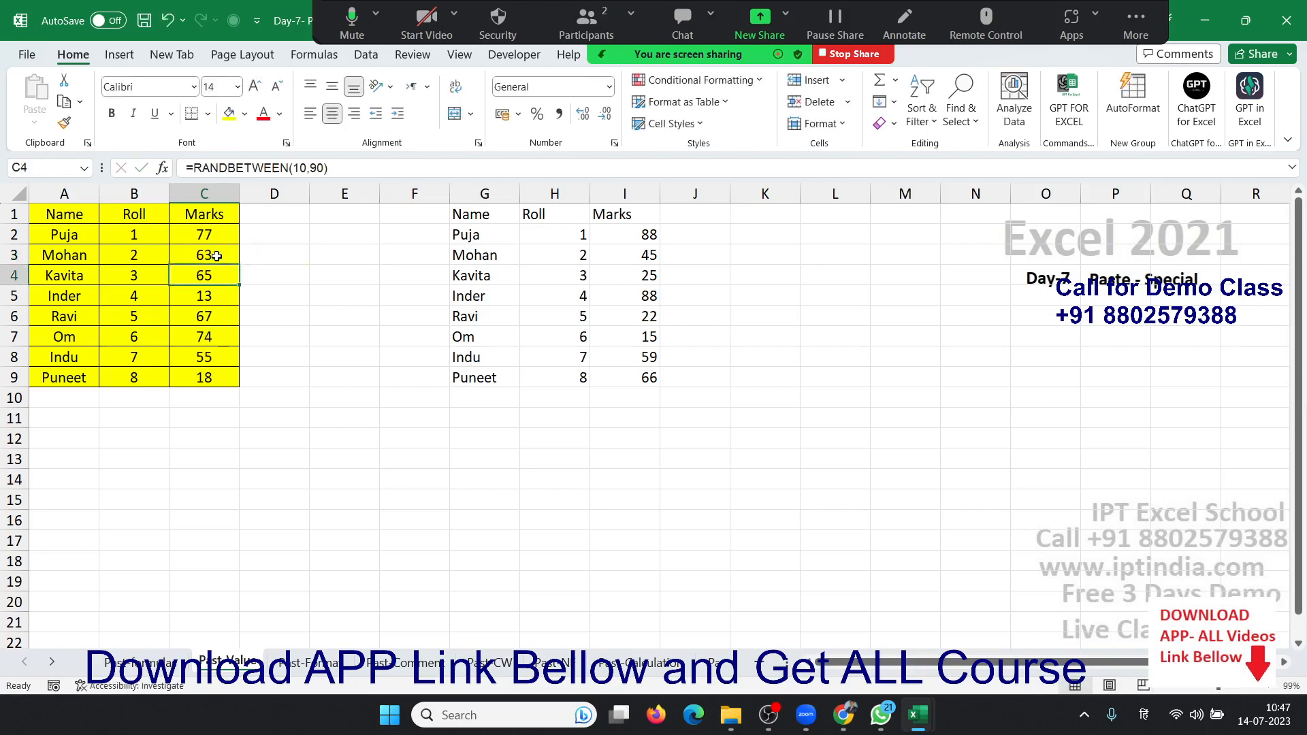
Clear the contents of columns G to I on the Past-Value sheet.
click(345, 279)
drag(484, 194, 631, 195)
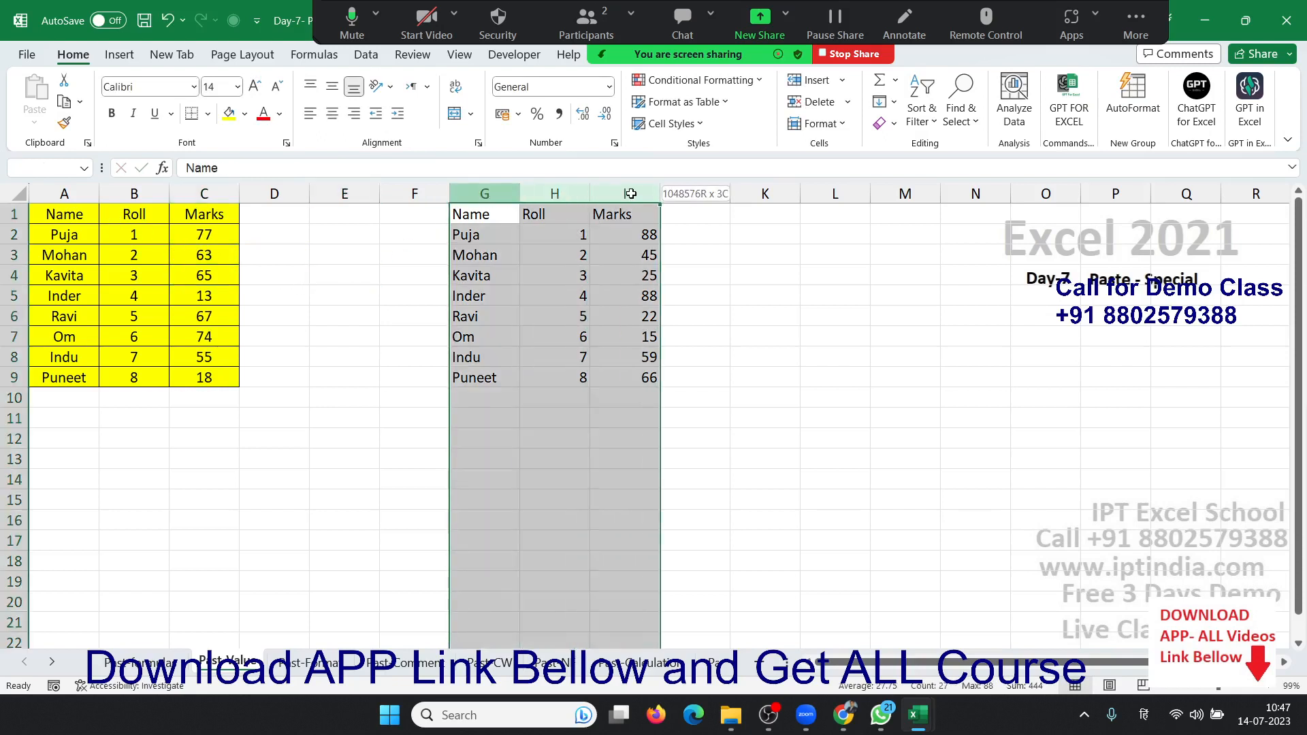
key(Delete)
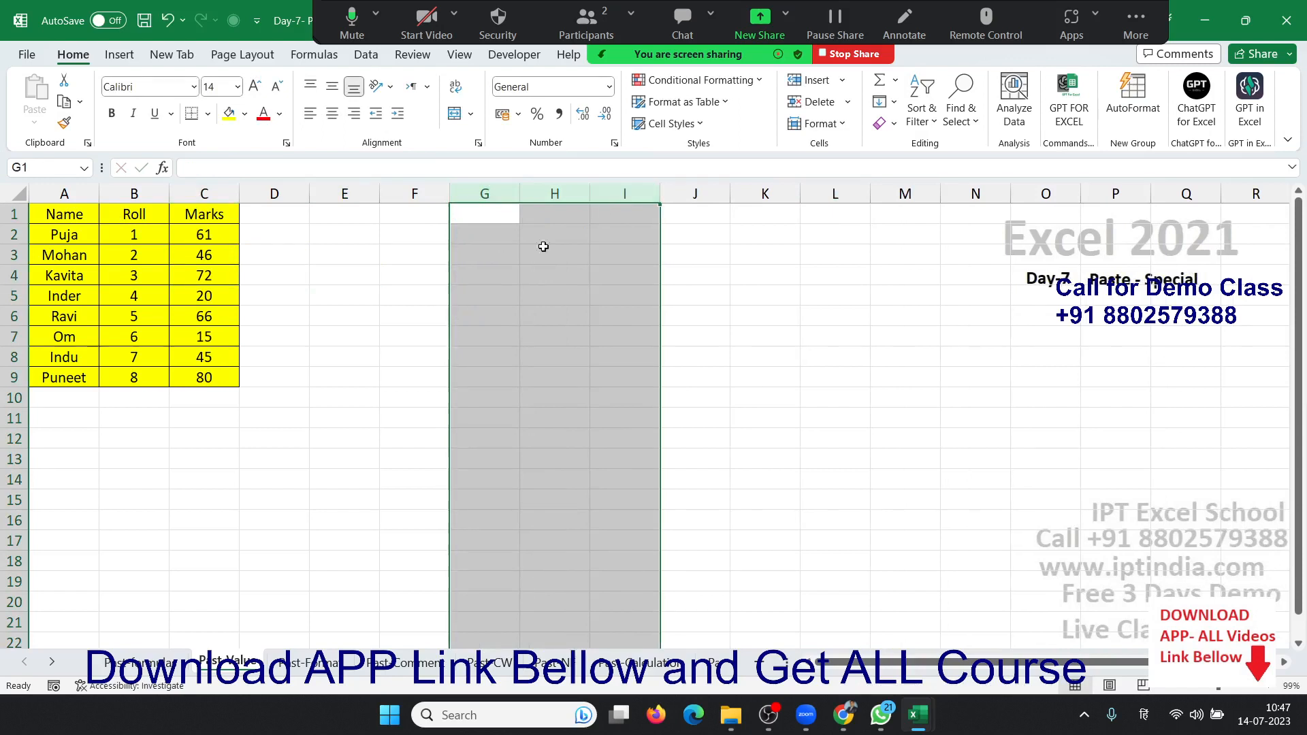
Copy the source table A1:C9 on the Past-Value sheet and paste only its values starting at cell G1.
click(62, 216)
drag(62, 216, 219, 374)
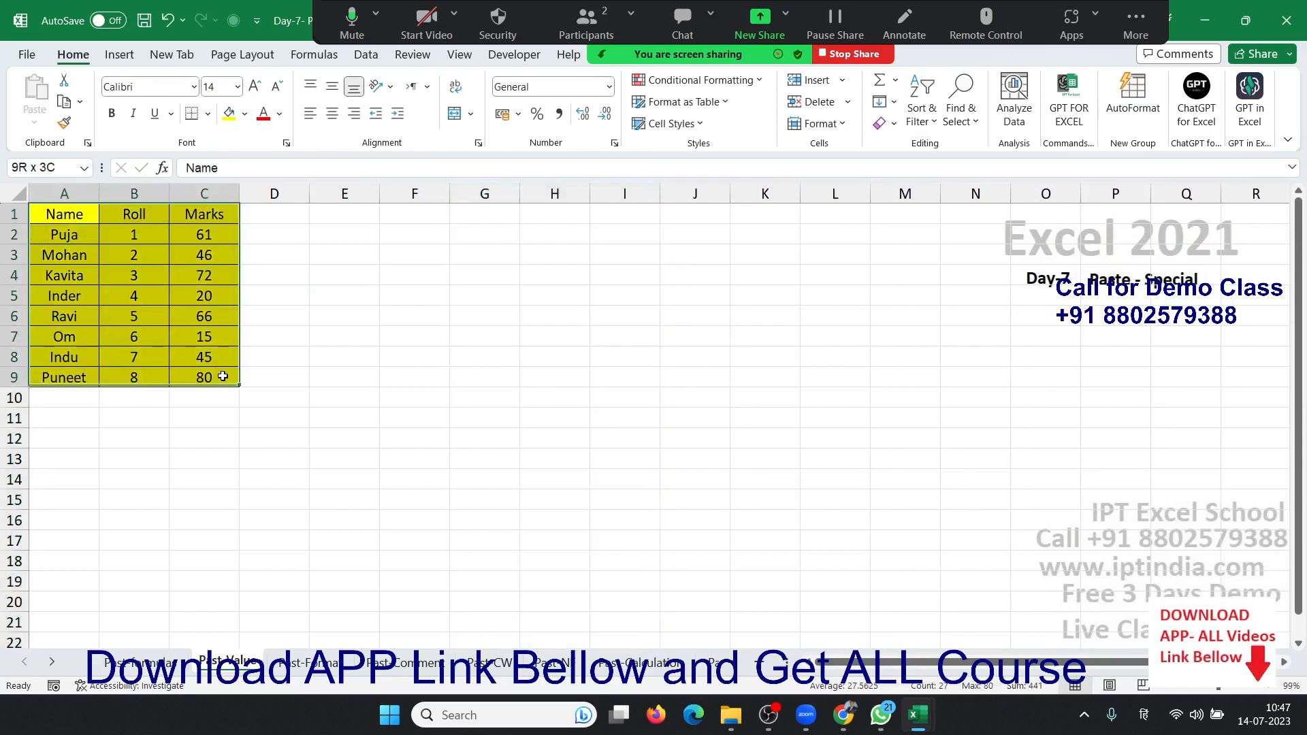
key(ctrl+c)
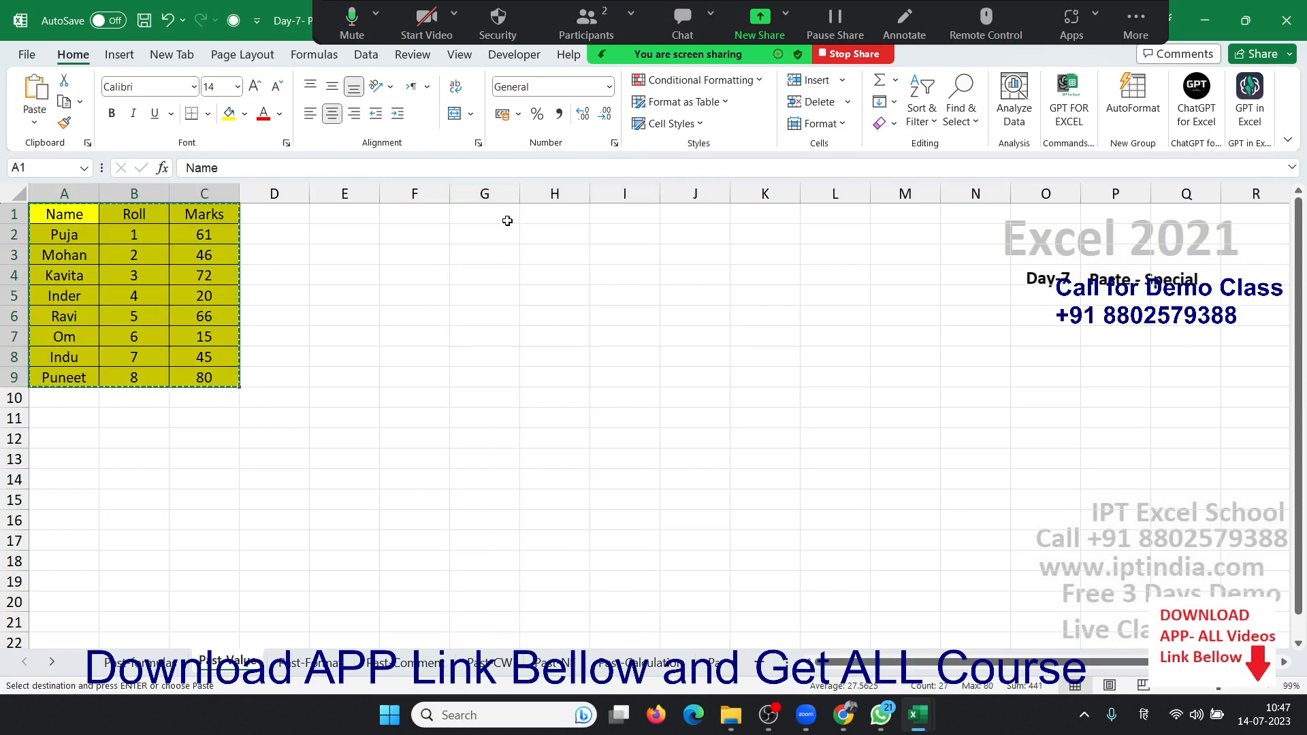
right_click(508, 220)
click(562, 308)
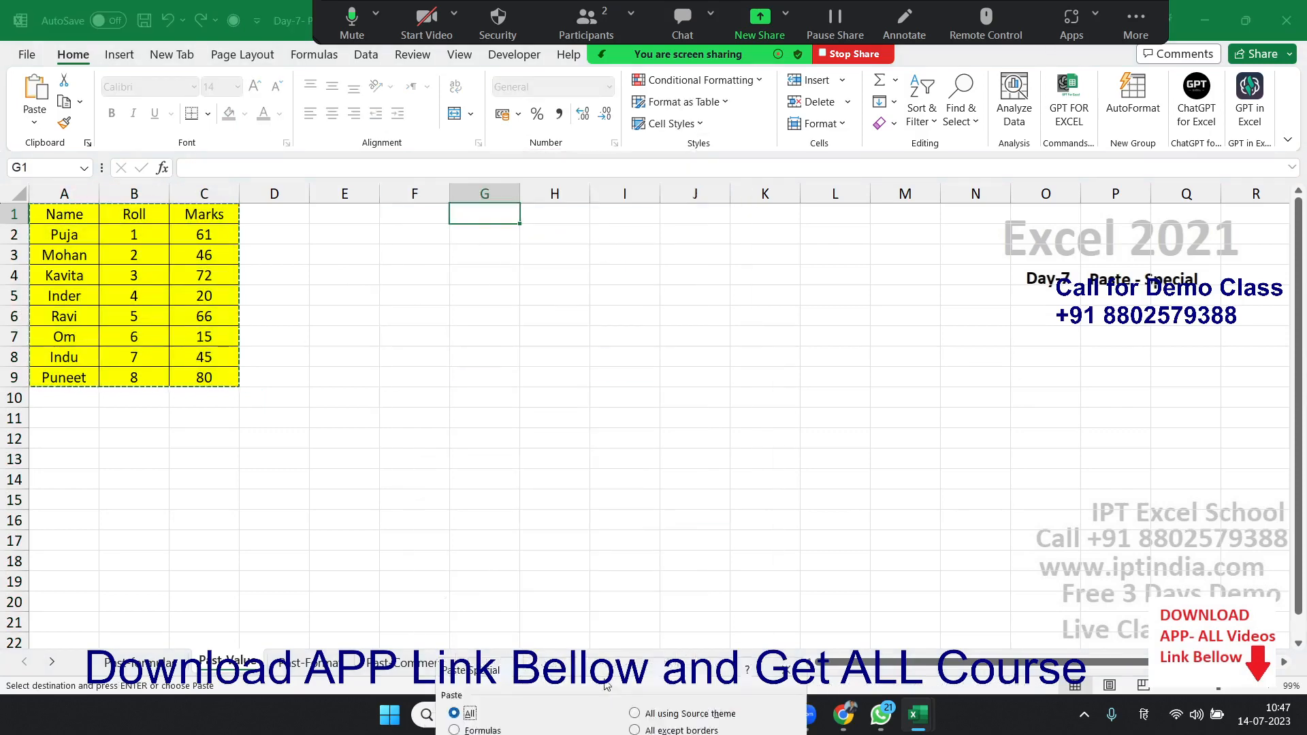
click(441, 354)
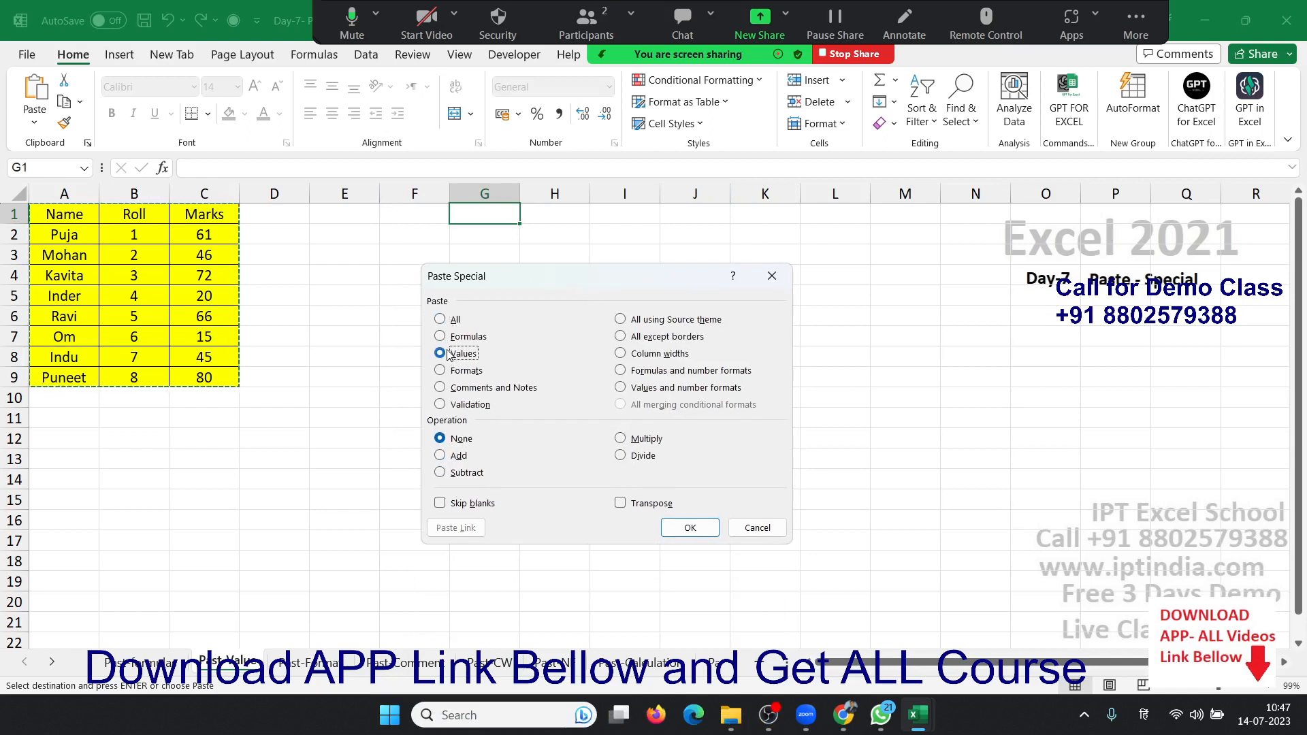
click(672, 528)
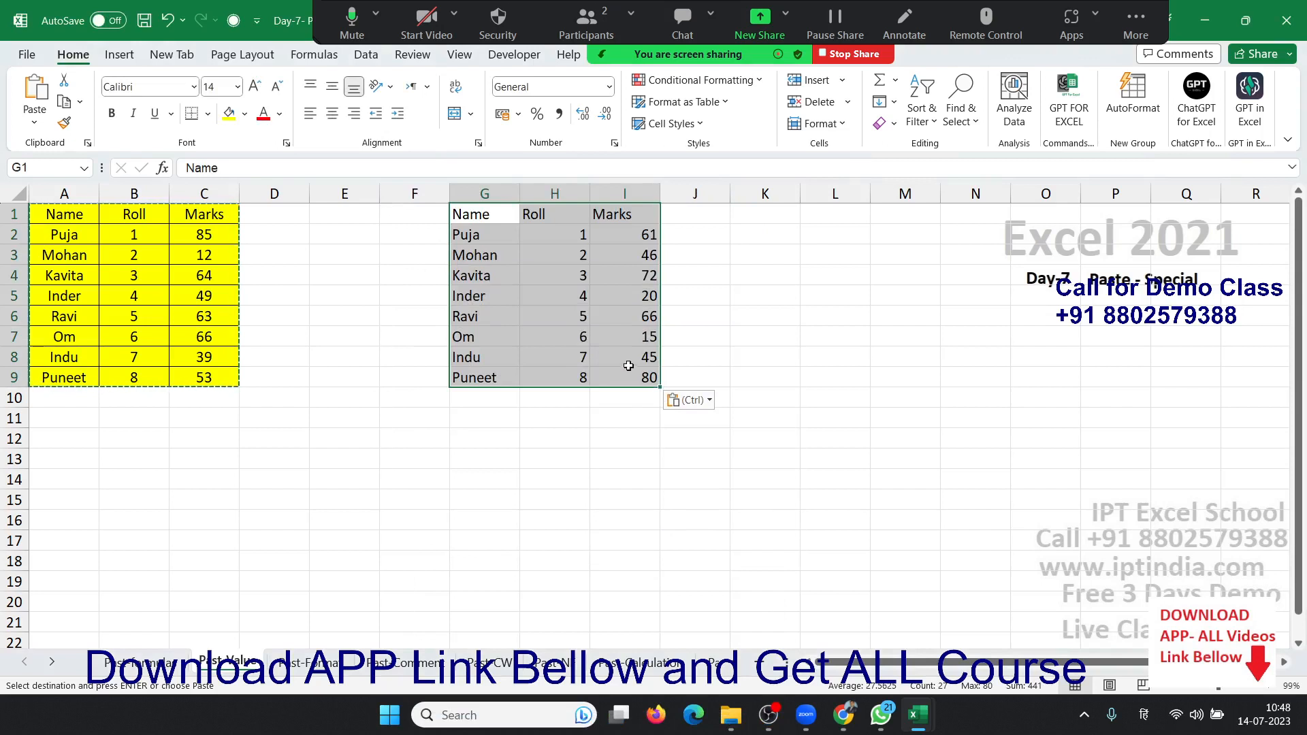
Examine the pasted table's cells and re-enter the Marks value in I5 unchanged to recalculate the source table.
click(628, 367)
click(444, 249)
drag(444, 250, 565, 341)
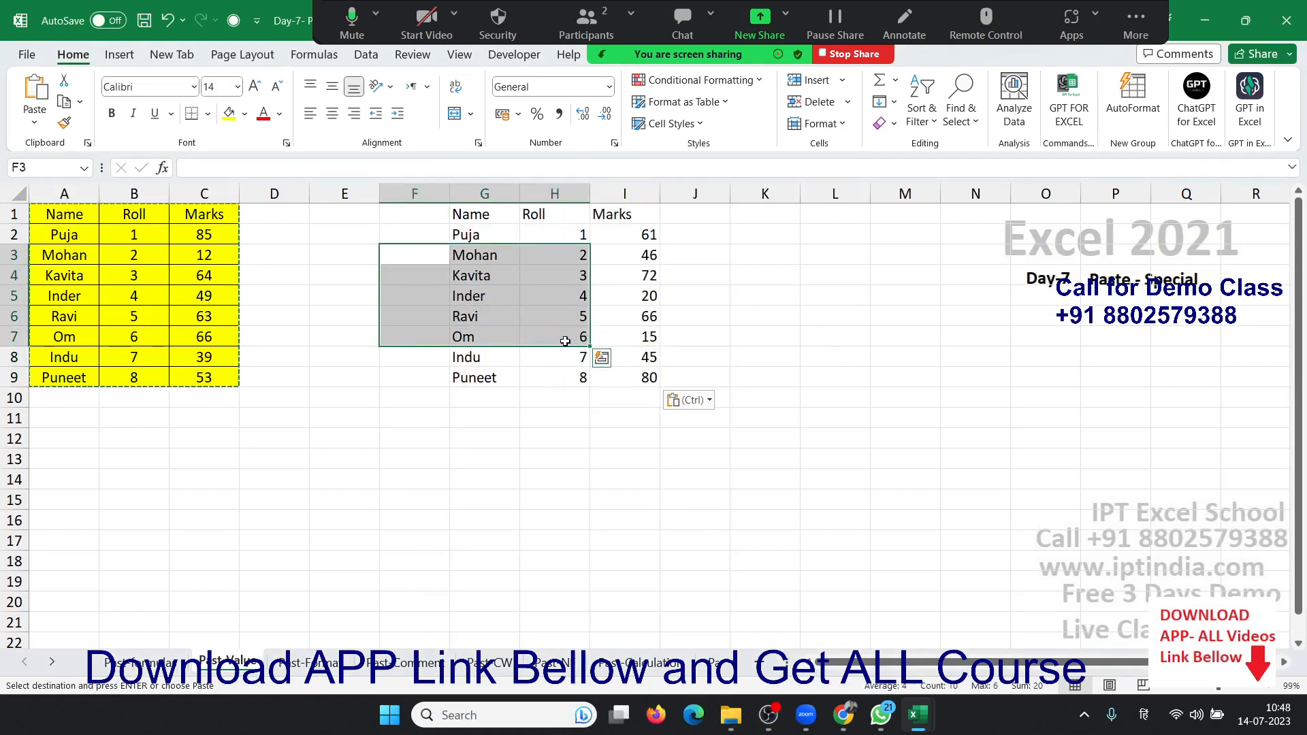
click(603, 284)
double_click(622, 294)
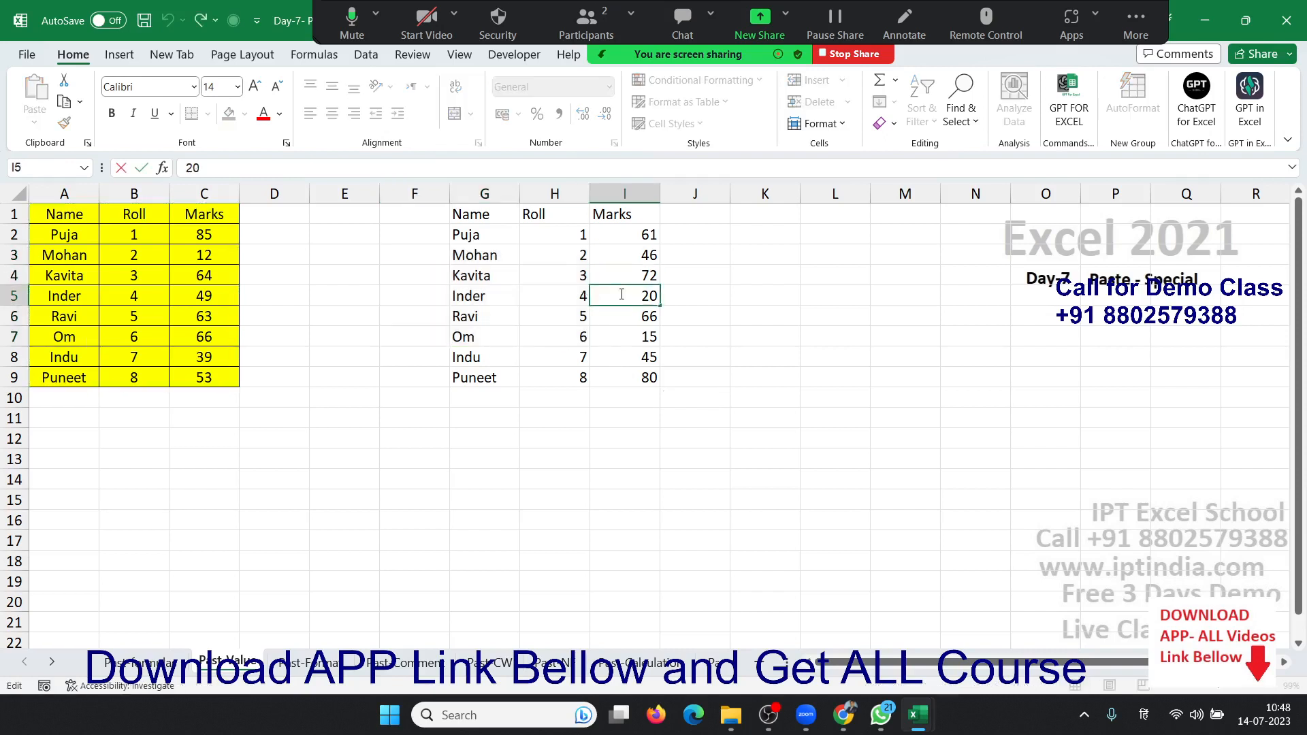
key(Return)
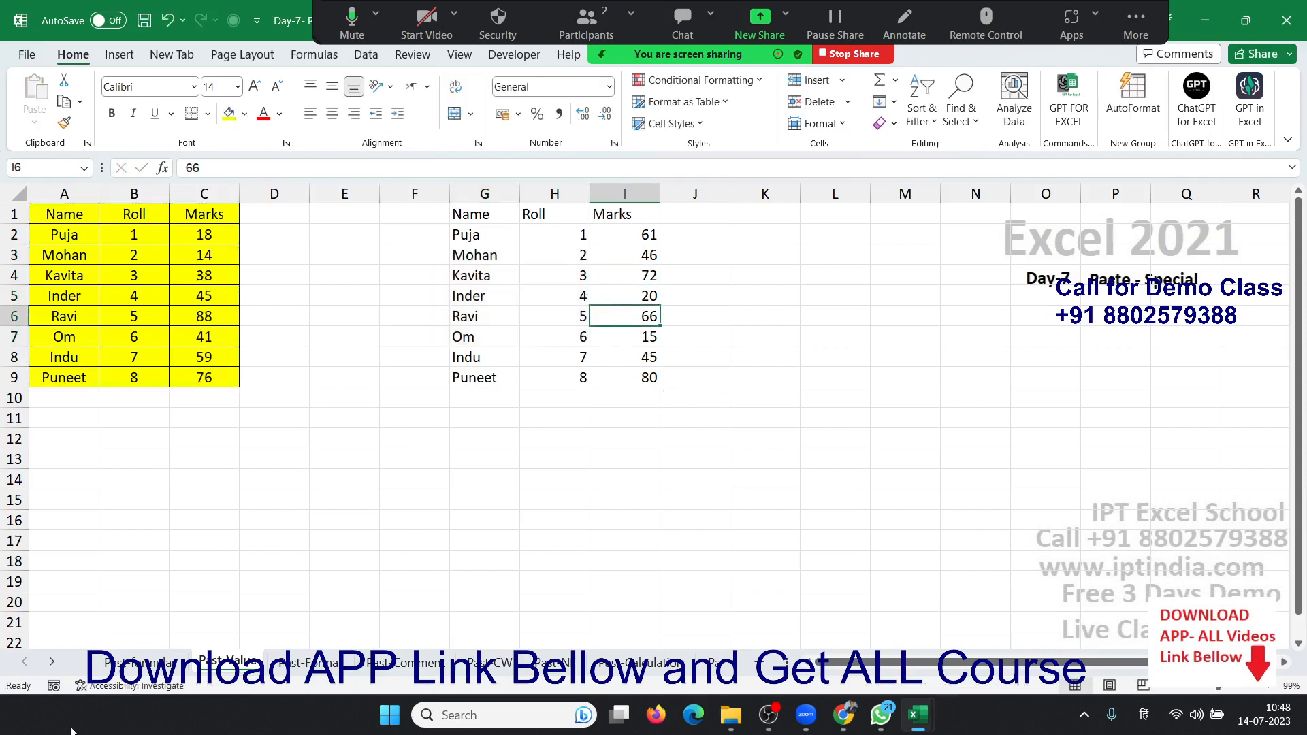
On the Past-formula sheet, examine the formulas in the second pasted table's Roll and Marks cells and in source cell C7.
click(117, 666)
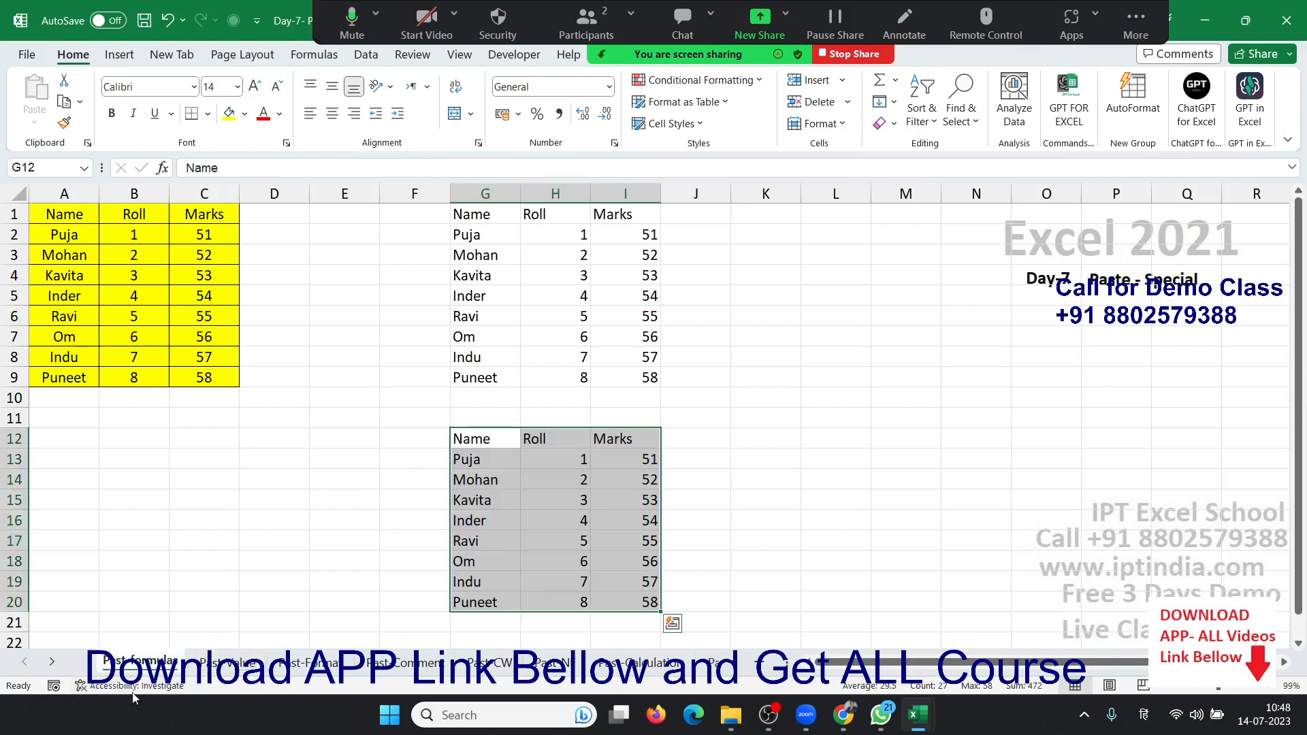
click(543, 526)
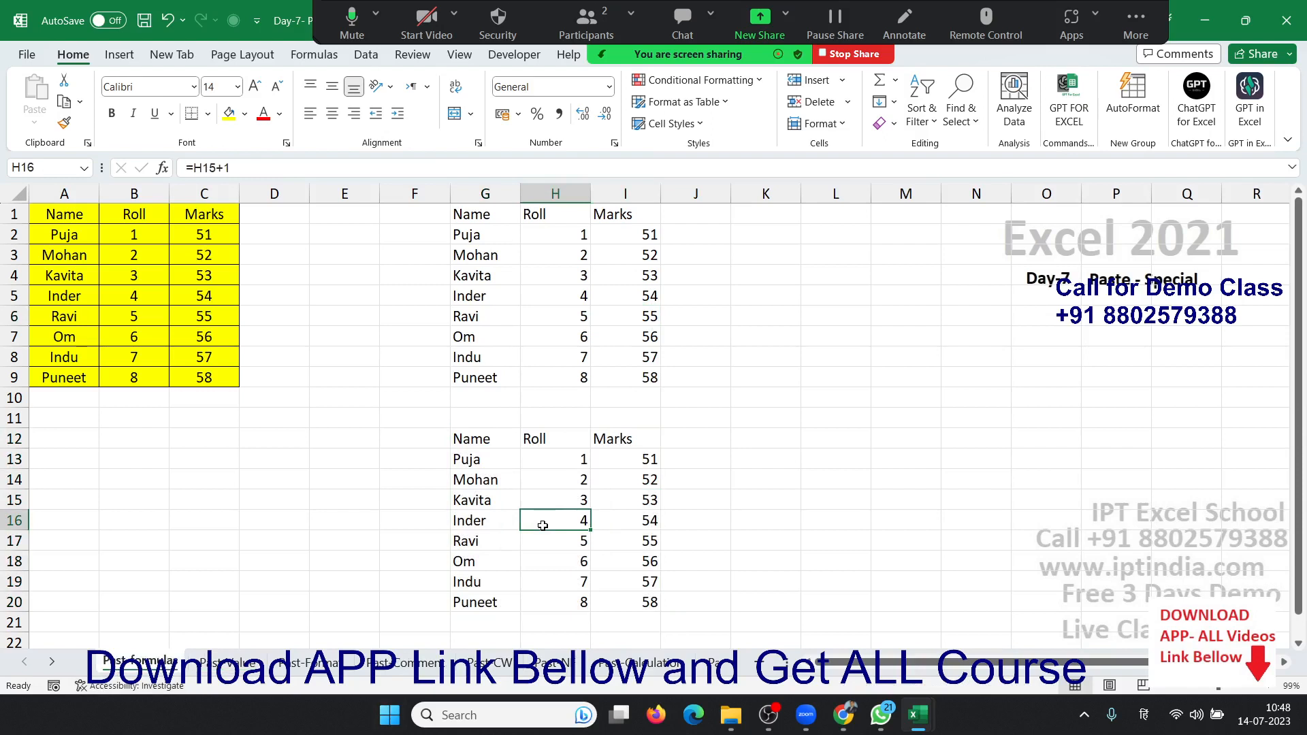
click(214, 338)
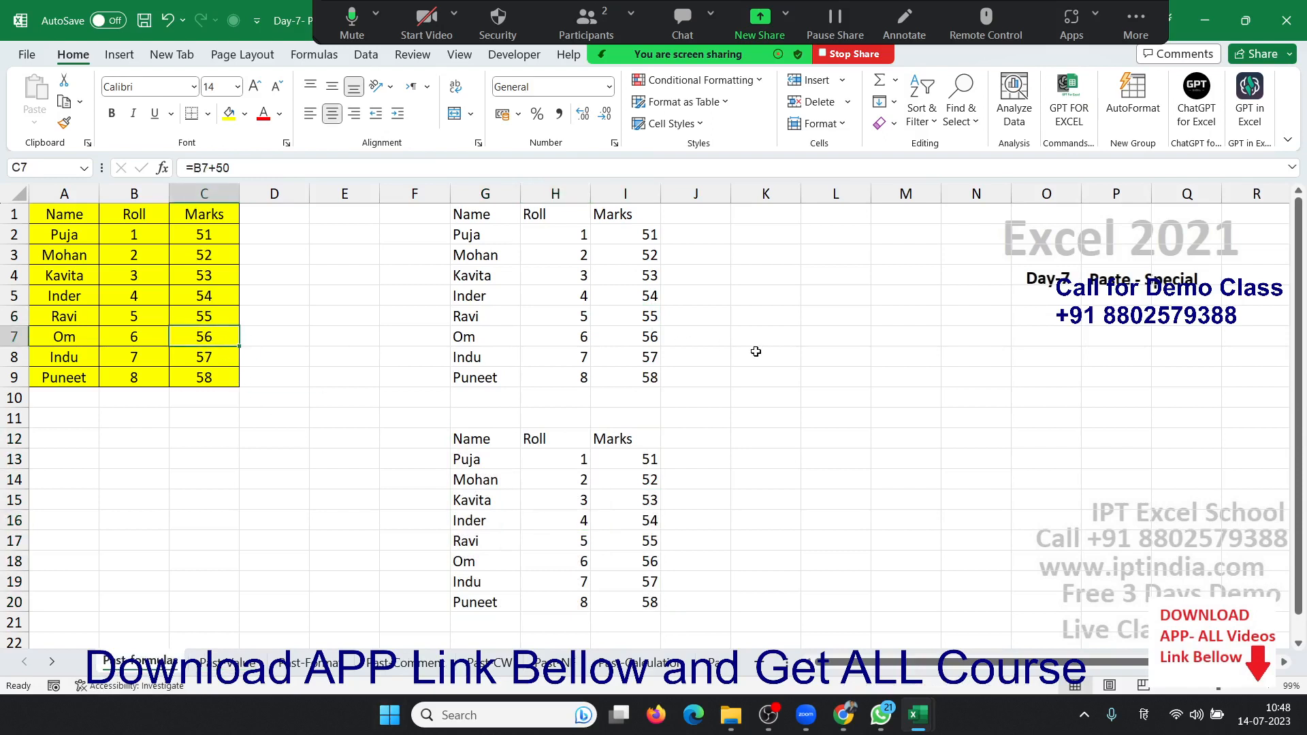
drag(762, 294, 937, 373)
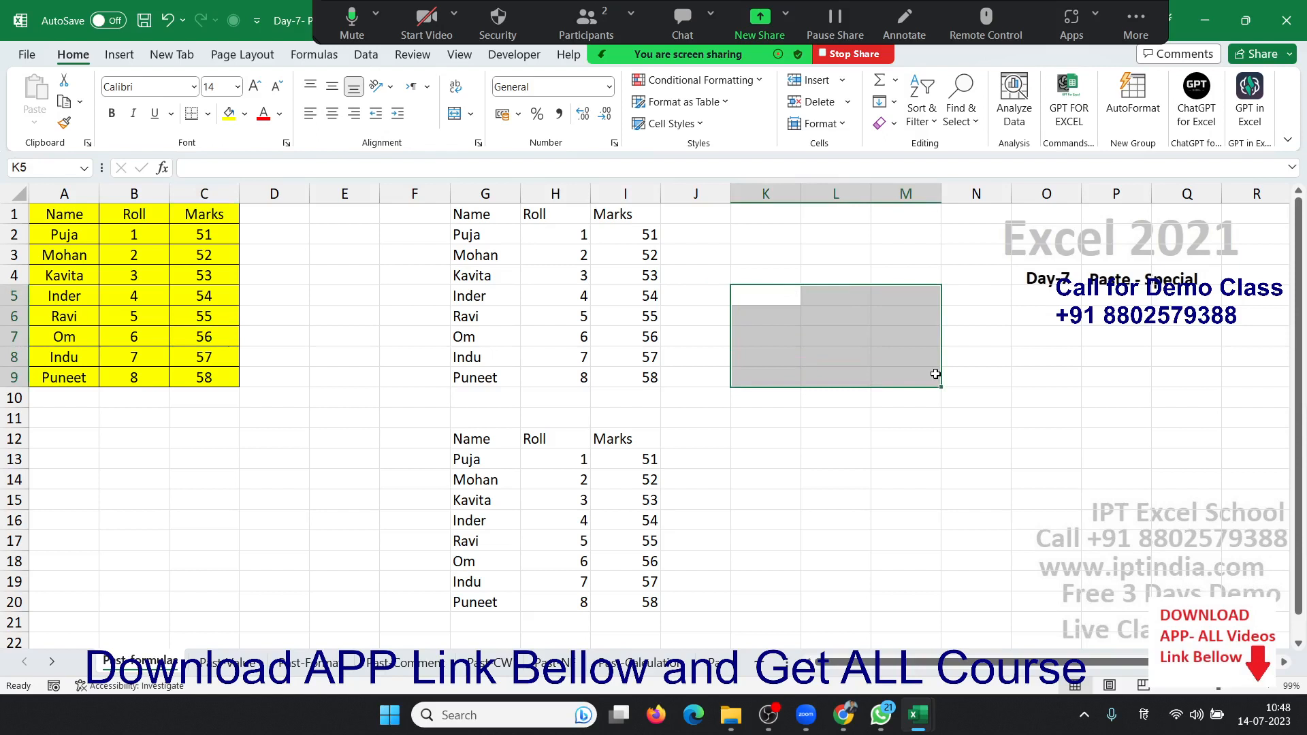
click(654, 519)
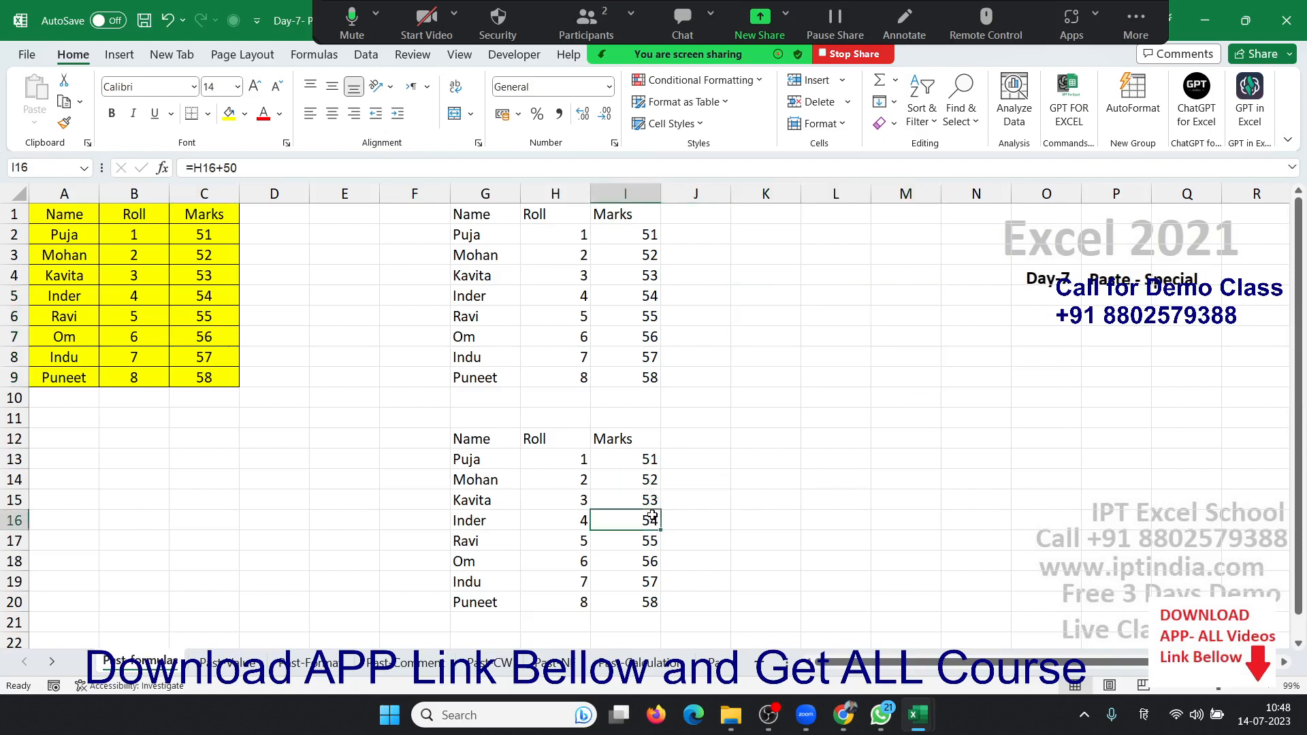
Copy the Marks cells I13:I20 and paste them over themselves as values only.
drag(640, 602, 631, 460)
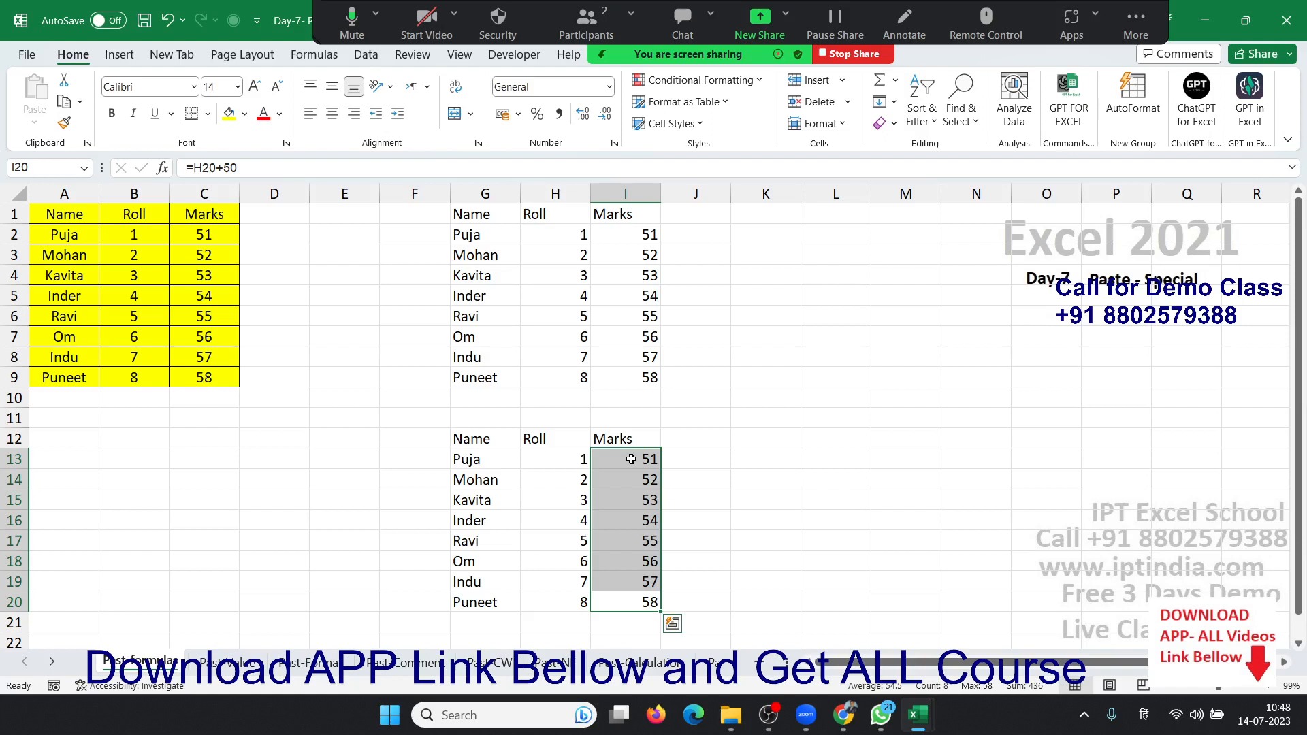
click(632, 459)
key(ctrl+shift+Down)
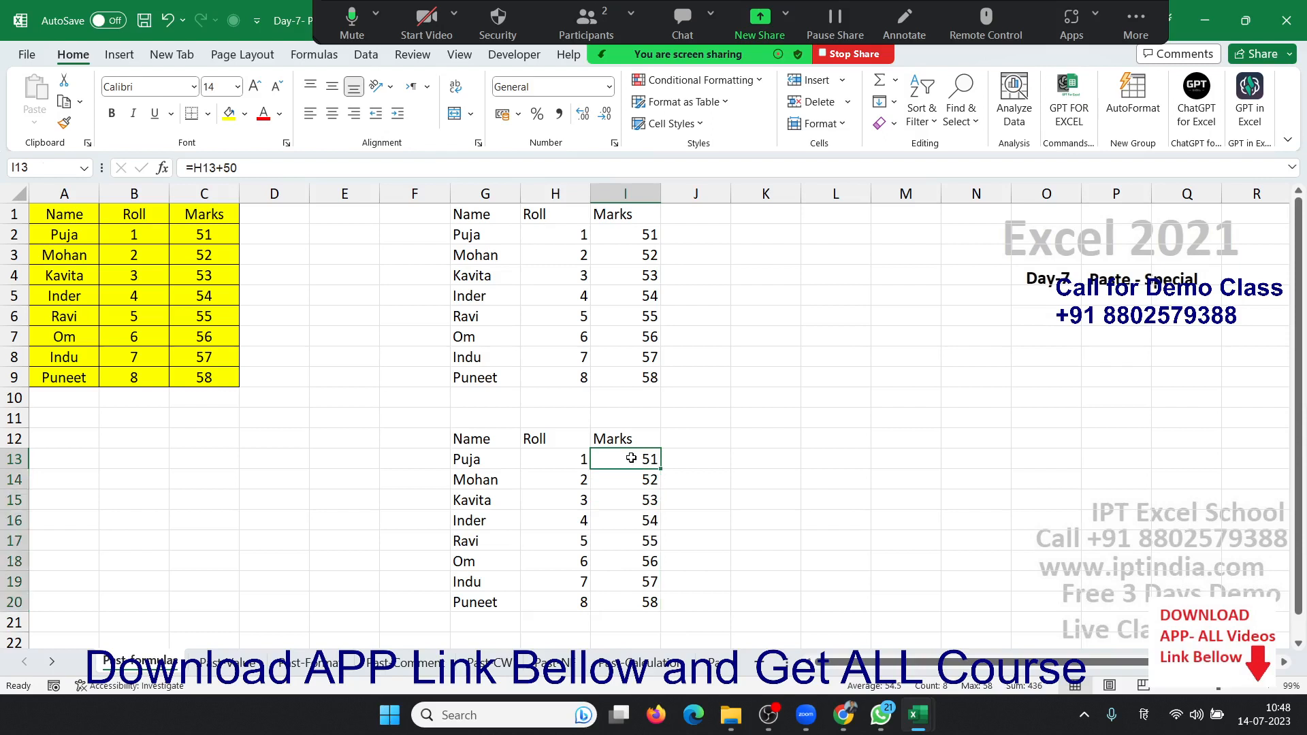
key(ctrl+c)
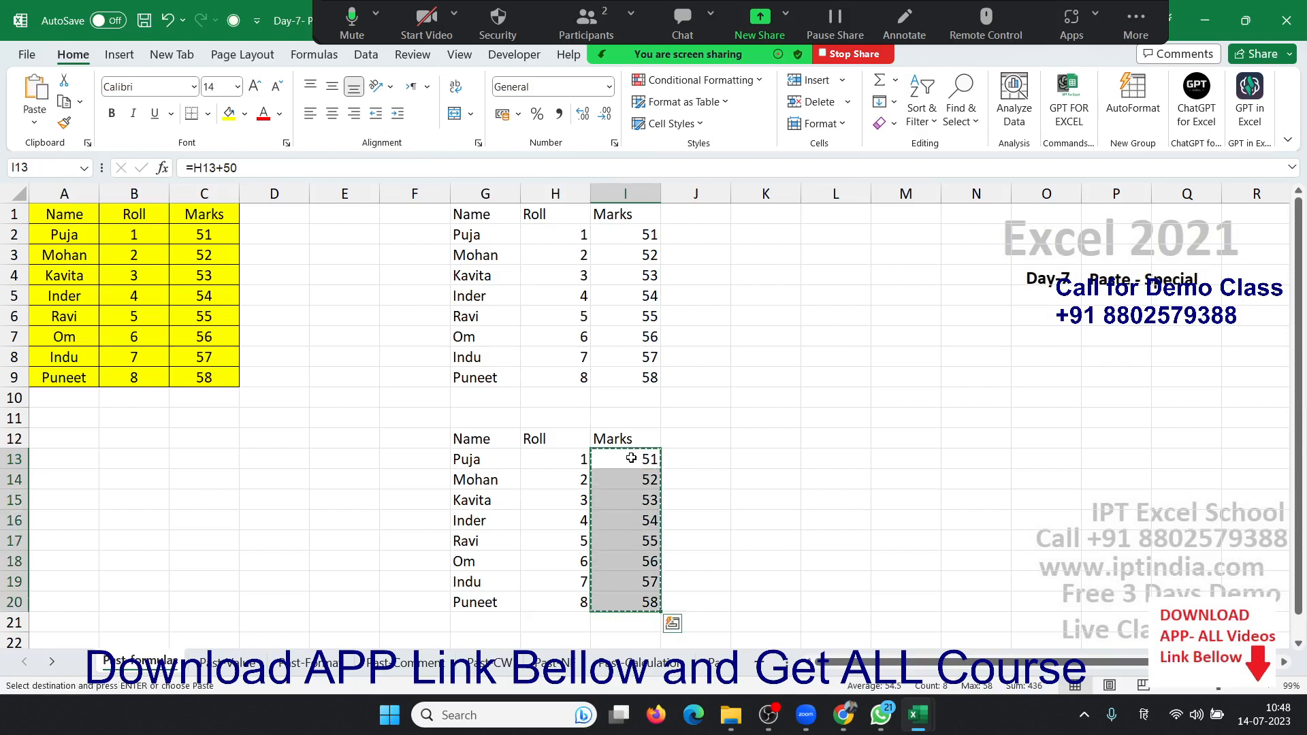
right_click(631, 459)
click(705, 304)
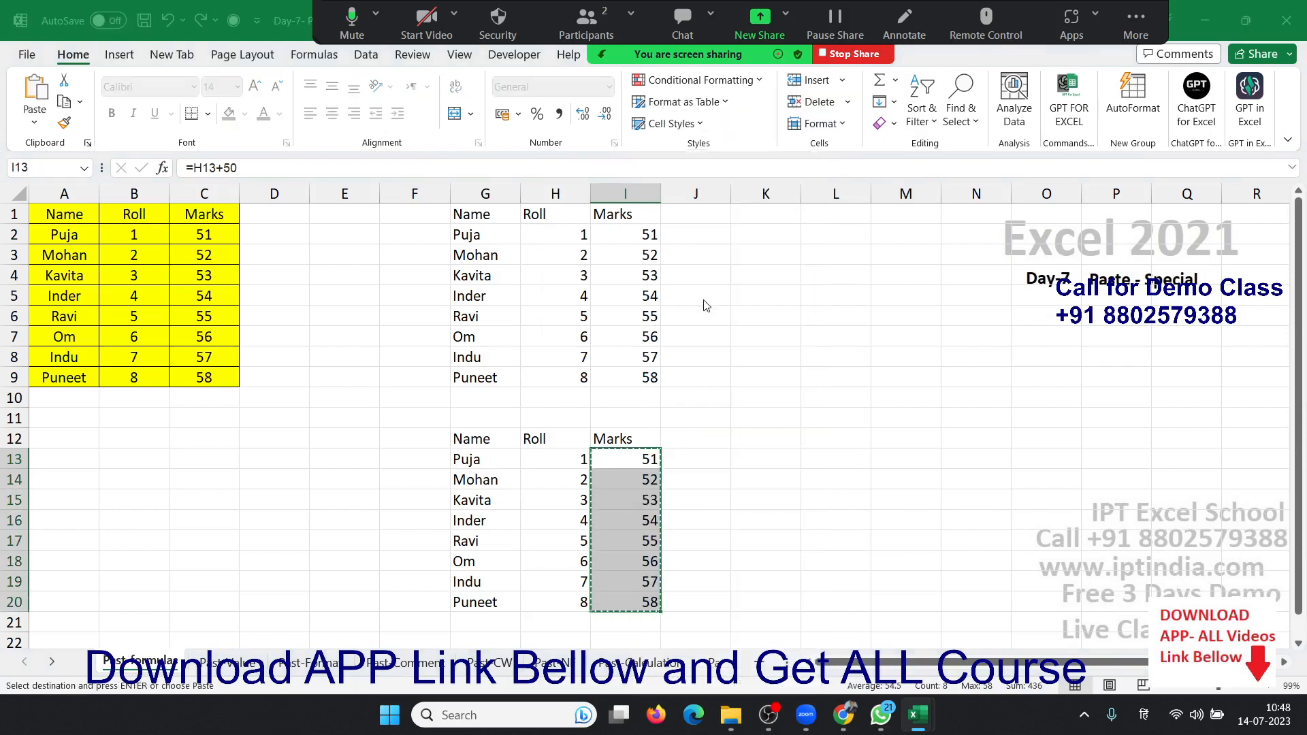
drag(665, 186, 839, 340)
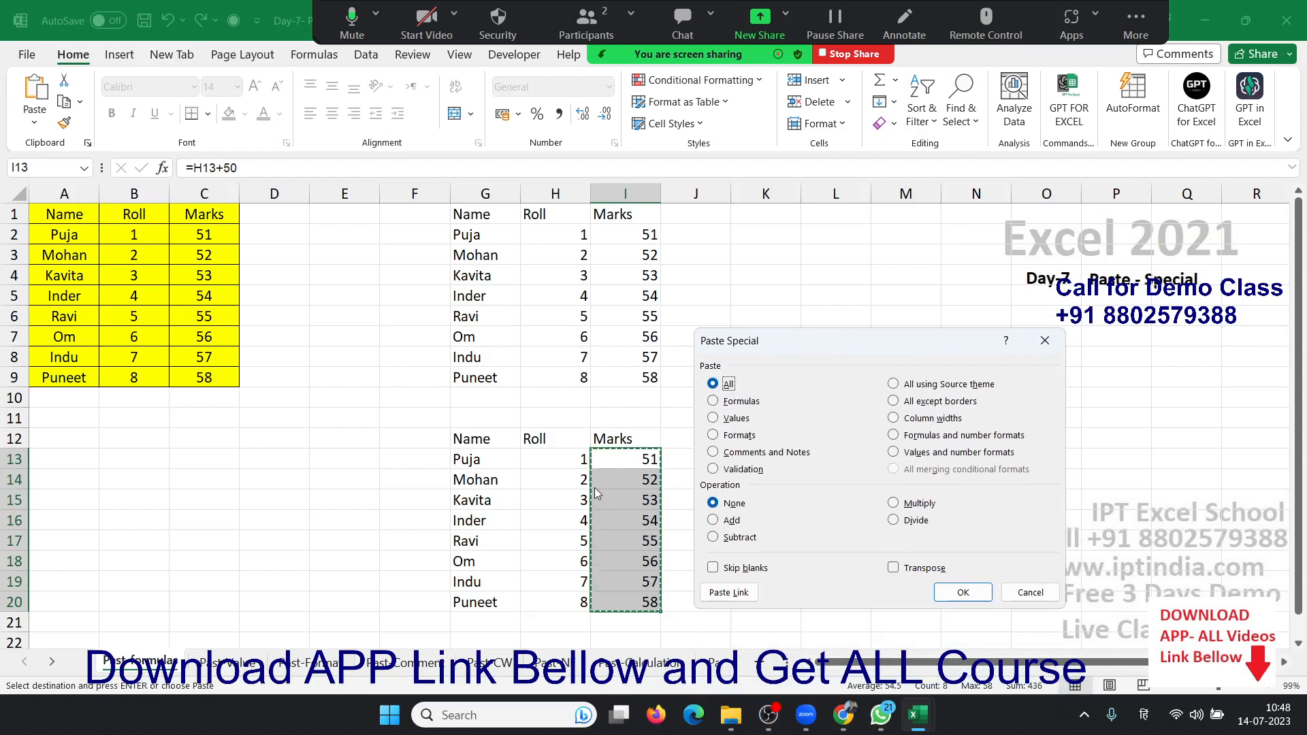
click(737, 419)
click(963, 593)
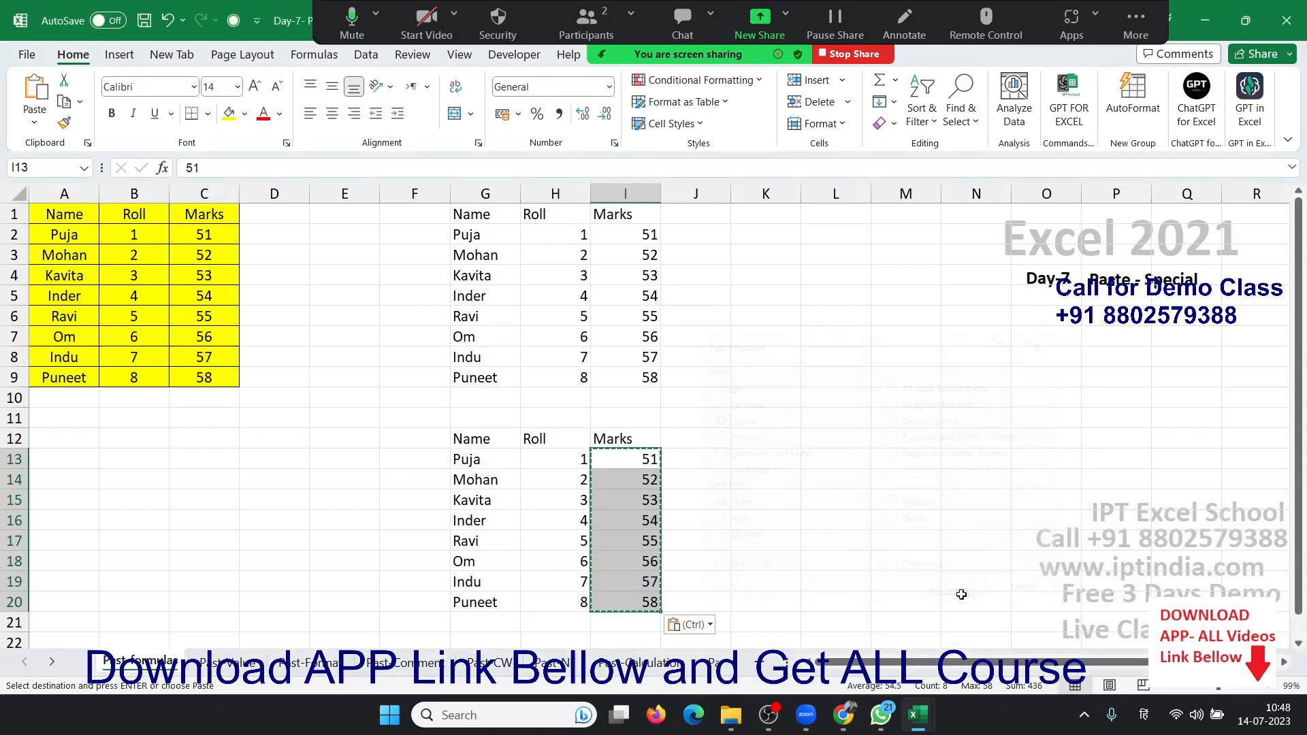
Examine the contents of the converted Marks cells I14, I16 and I17.
click(642, 479)
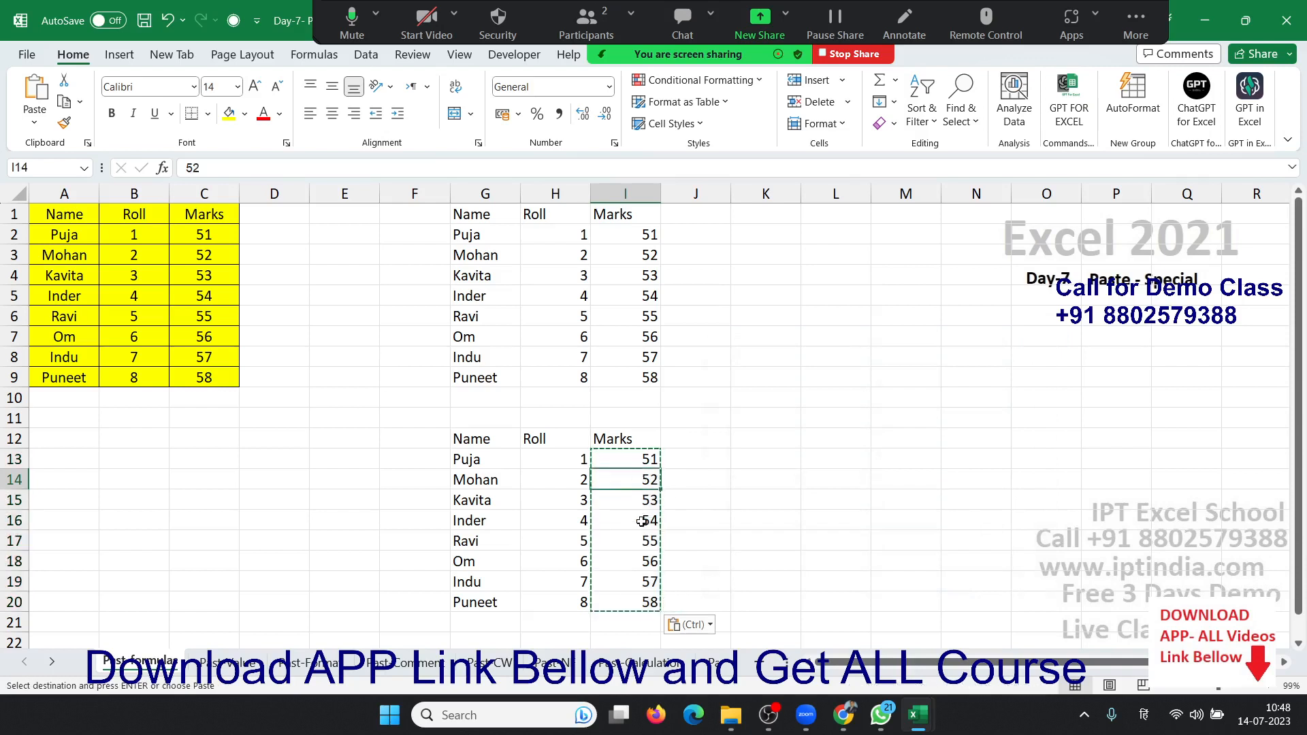
click(640, 523)
click(645, 545)
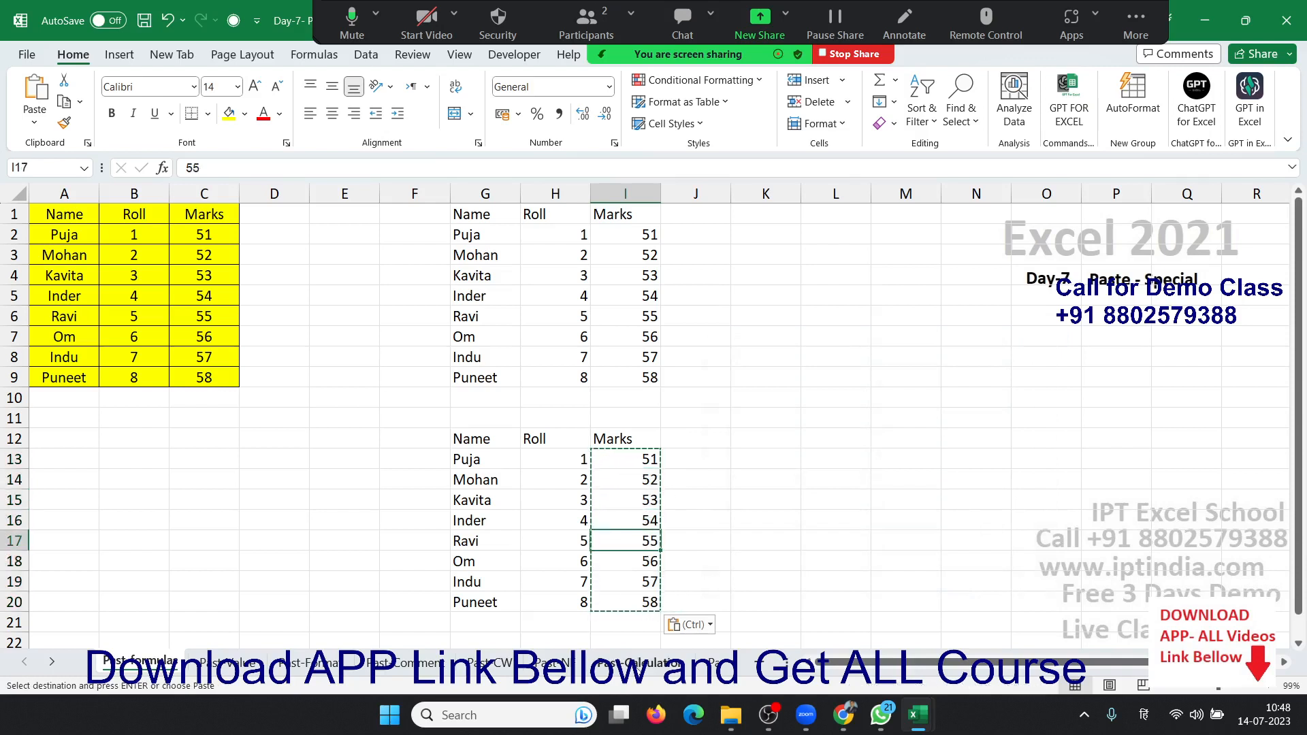
On the Past-Format sheet, delete columns E to I to remove the old pasted formatting.
click(332, 671)
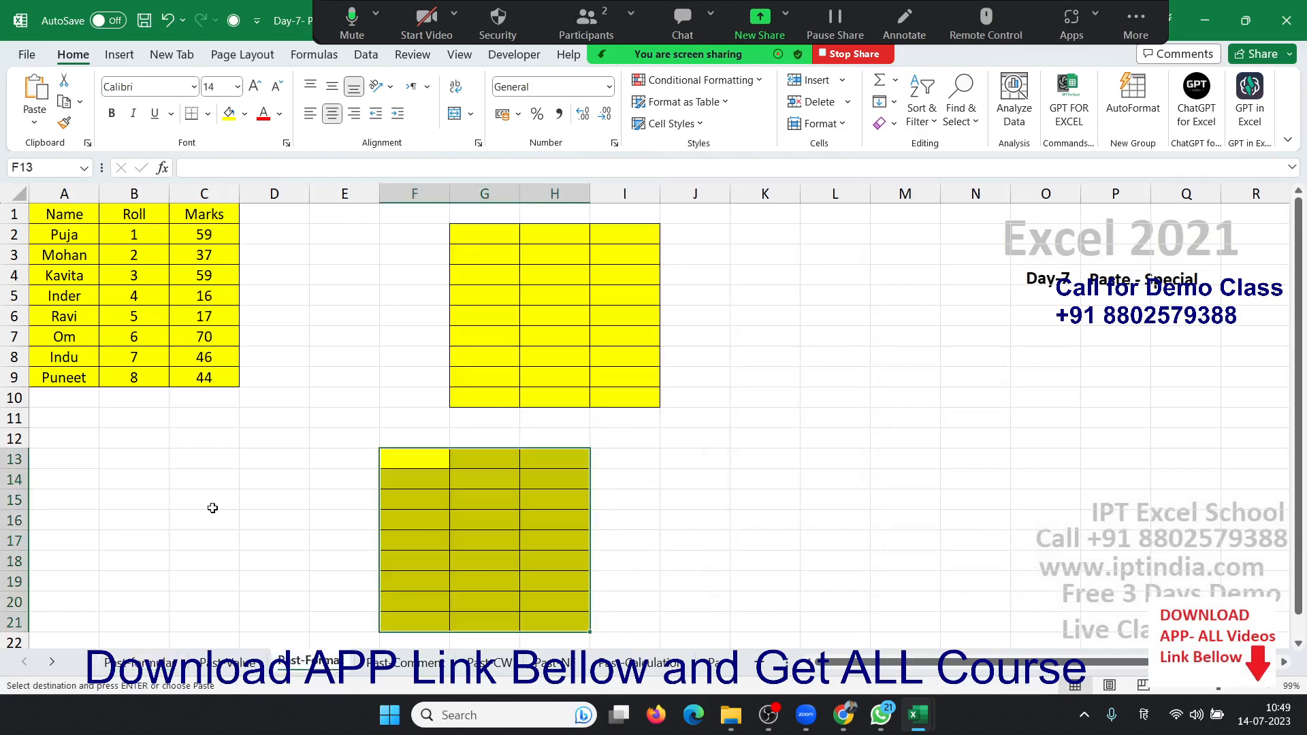
drag(324, 193, 605, 179)
key(ctrl+minus)
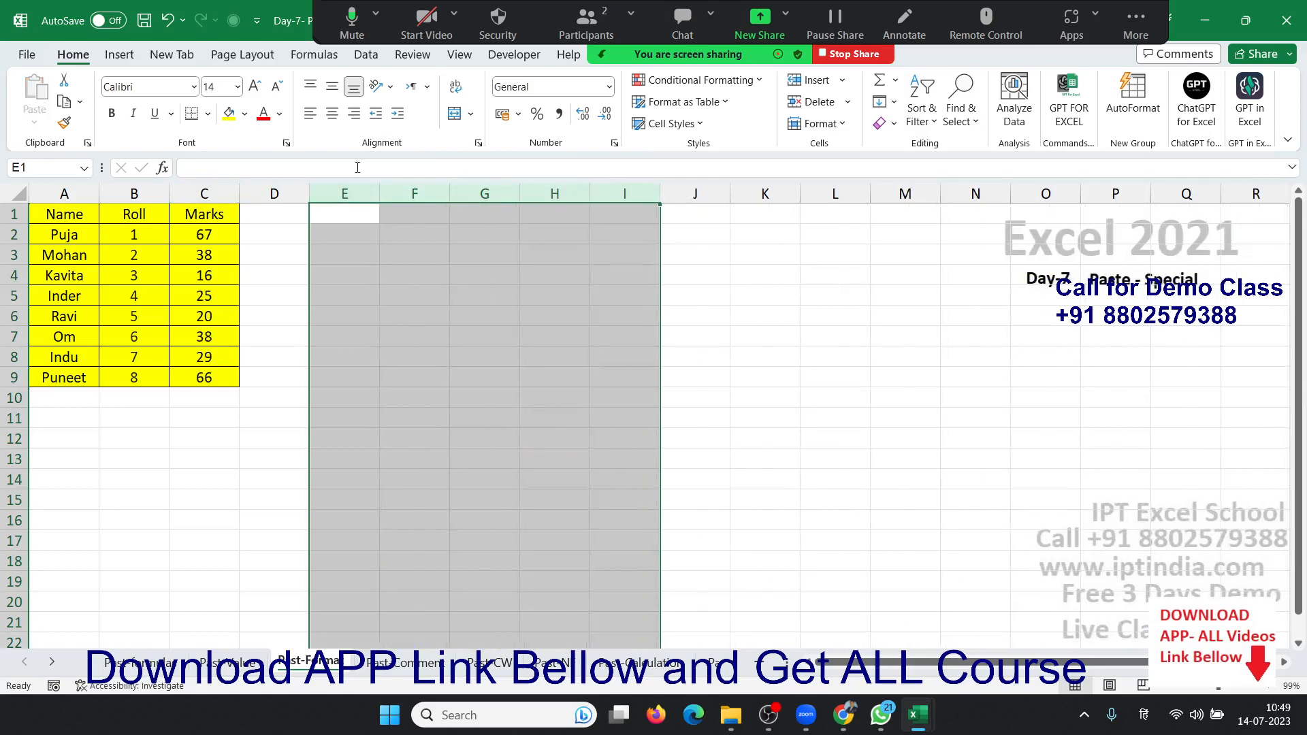
Copy the source table A1:C9 and paste only its formats starting at cell G3.
drag(79, 211, 233, 376)
key(ctrl+c)
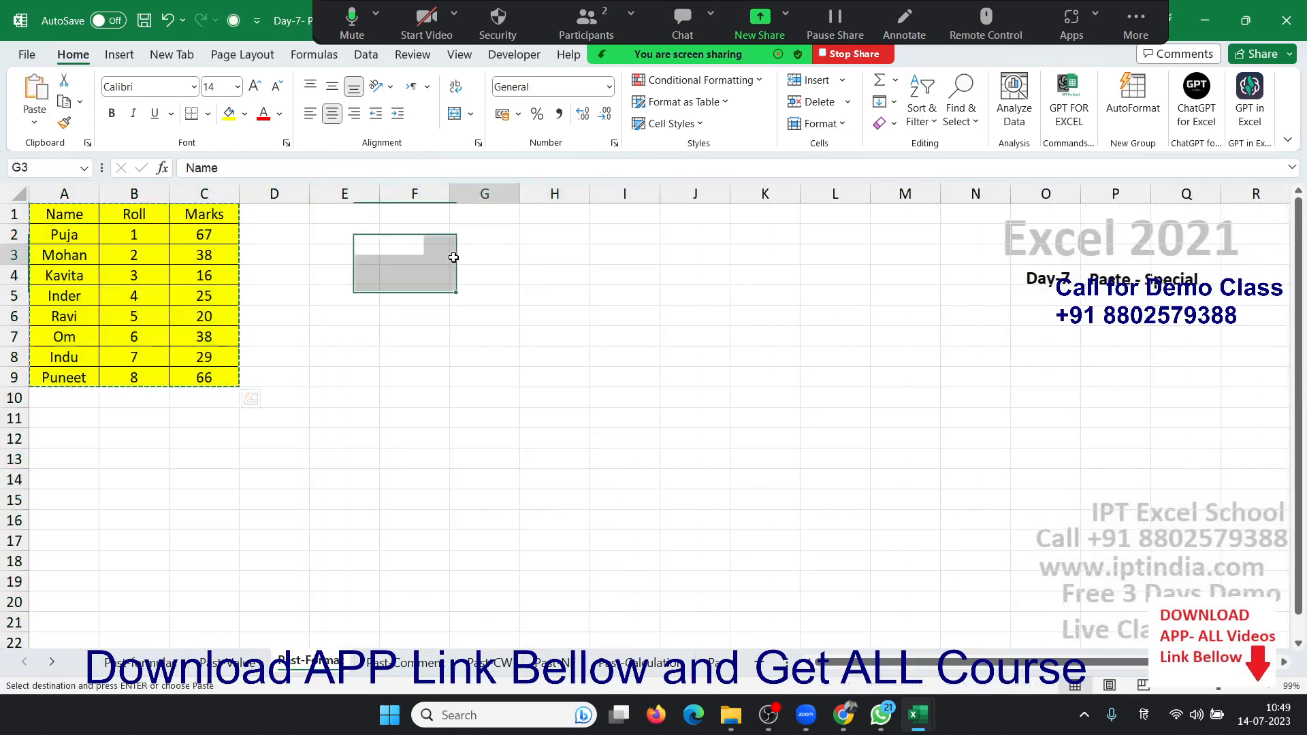
right_click(453, 257)
click(495, 300)
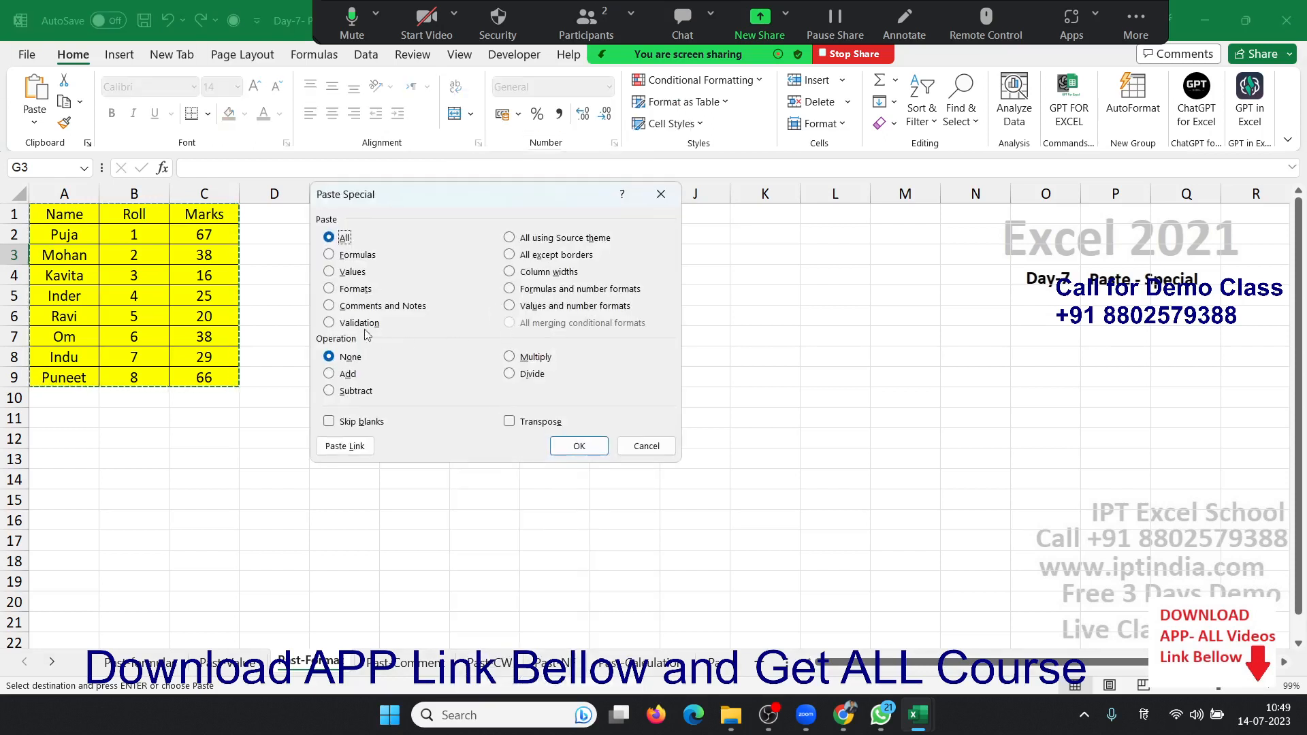
click(359, 293)
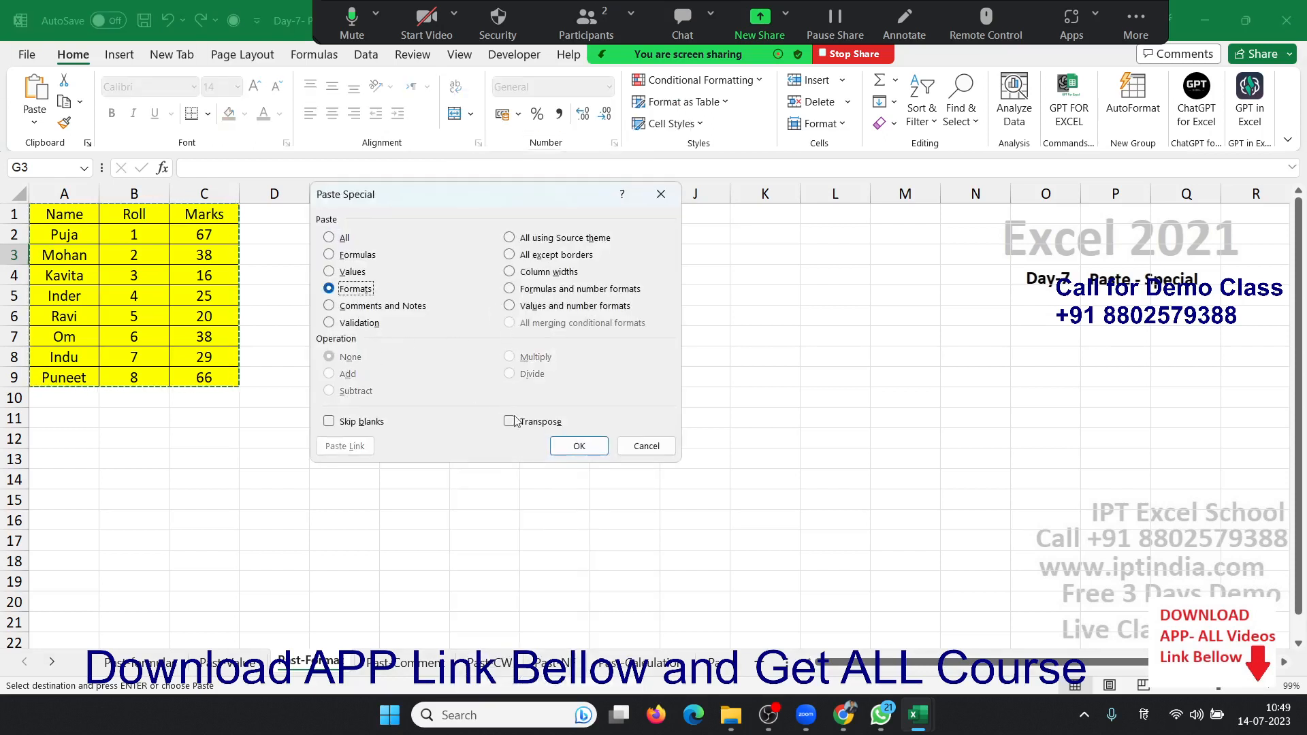
click(573, 446)
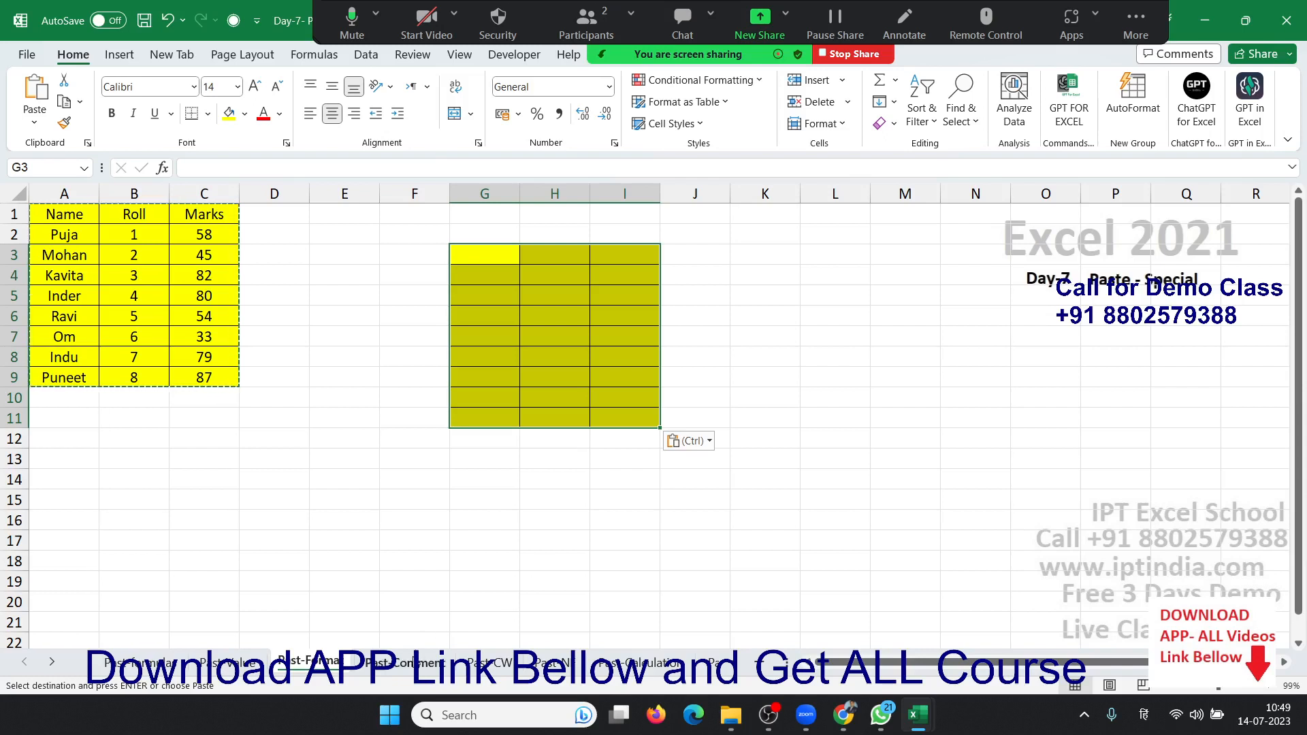
On the Past-Comment sheet, delete columns G to J together with their comments.
click(406, 661)
click(413, 518)
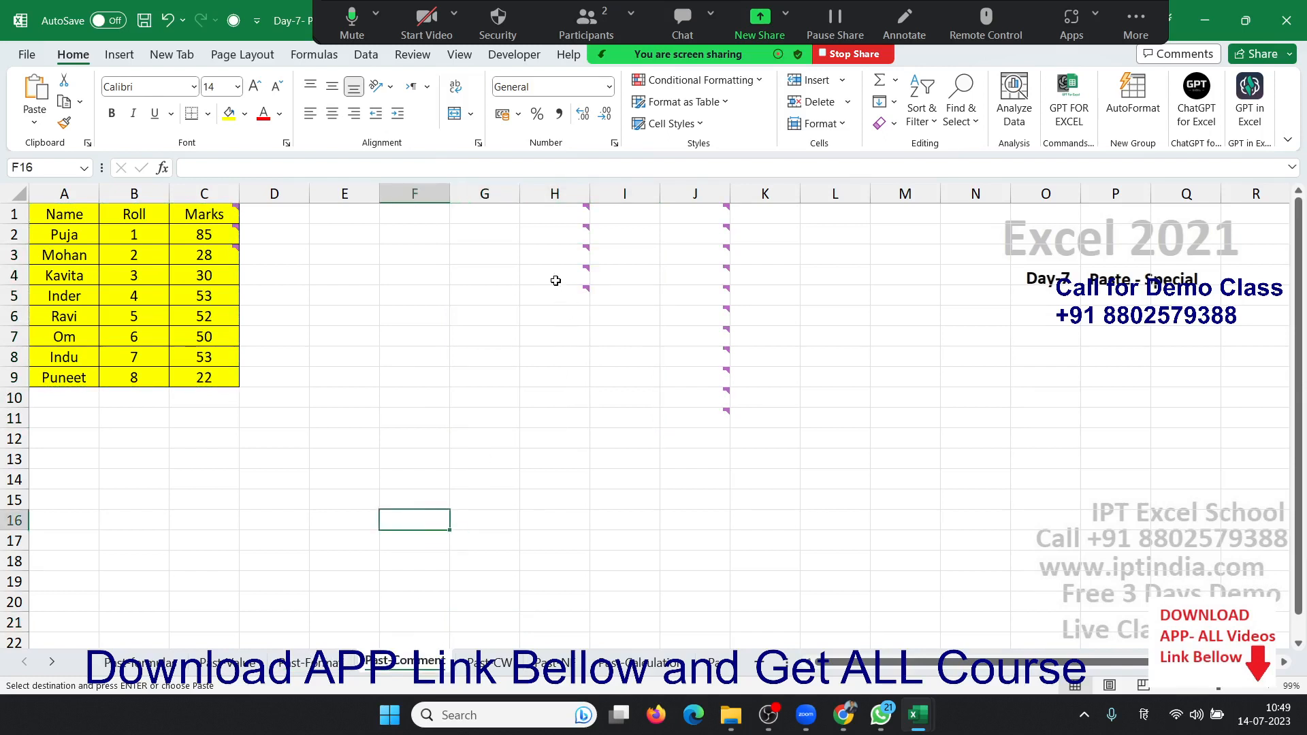
drag(504, 196, 708, 196)
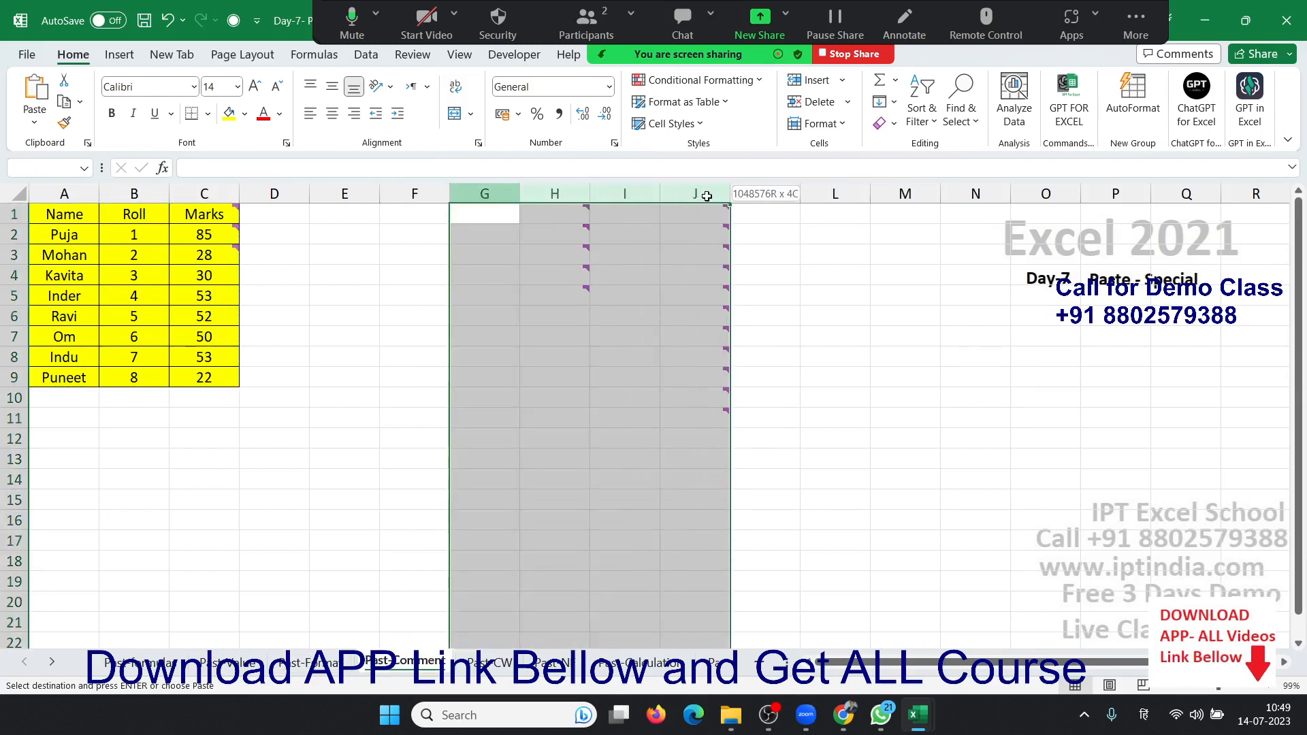
key(Return)
click(304, 265)
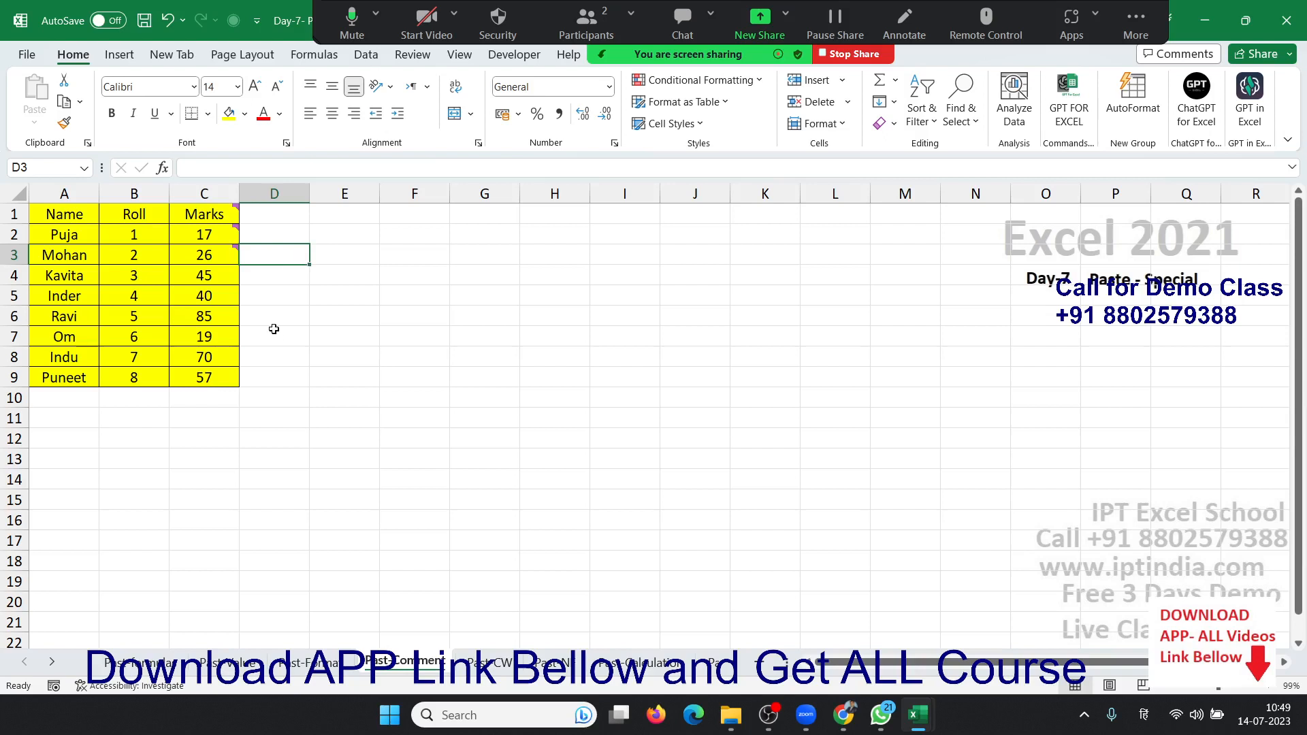
View the comment on the Marks header cell C1 and start a new comment on cell C4.
click(217, 227)
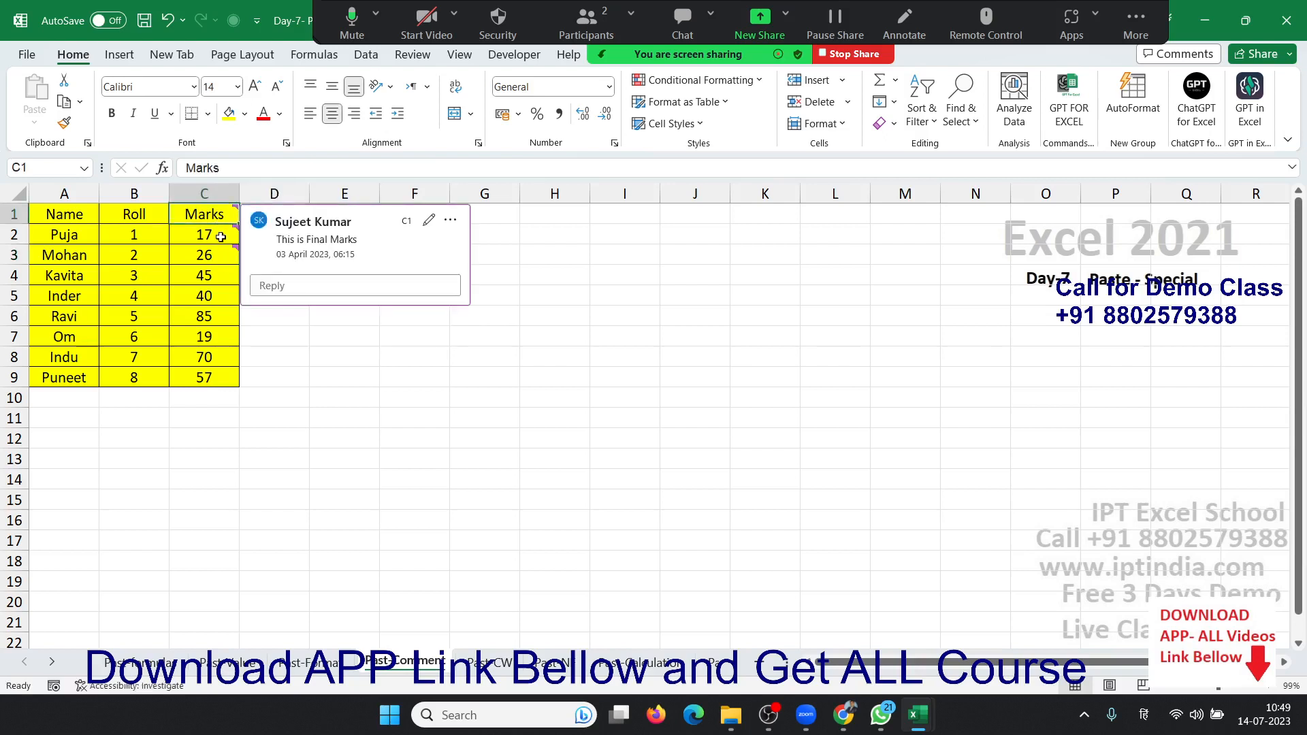
click(253, 375)
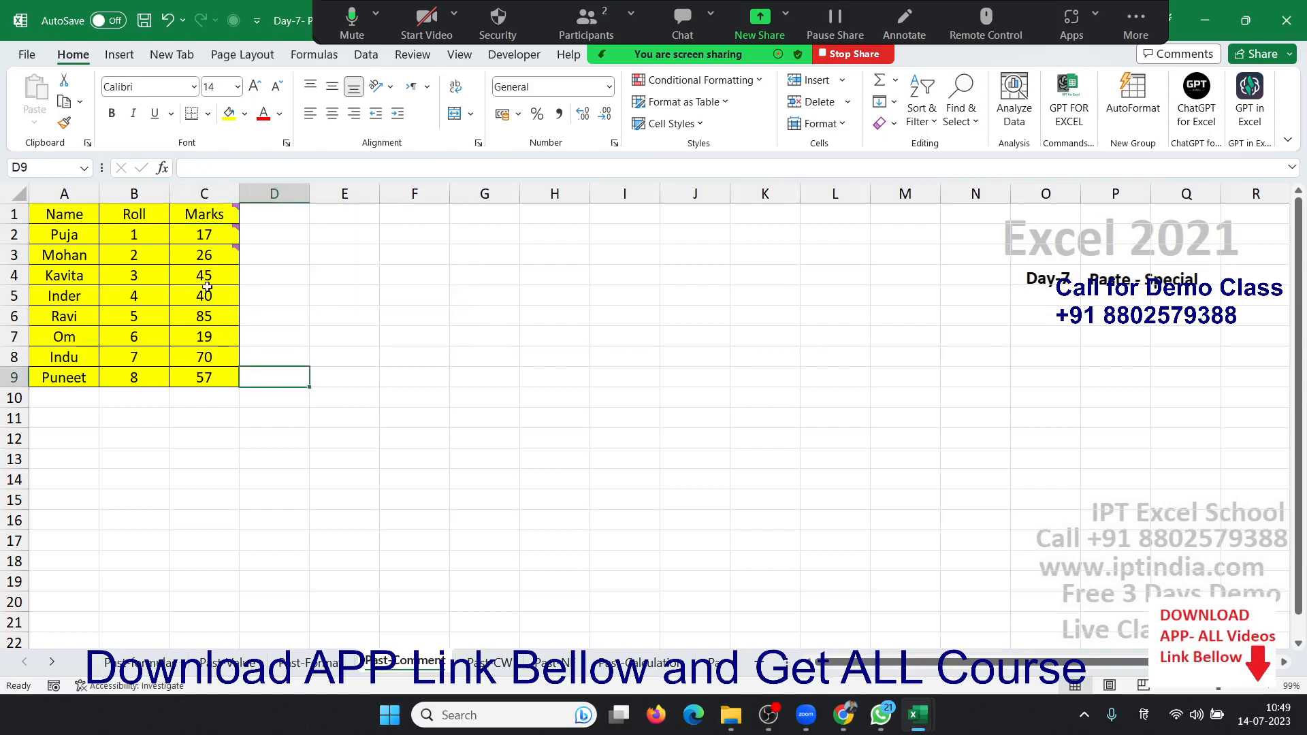
click(209, 291)
click(210, 273)
right_click(211, 273)
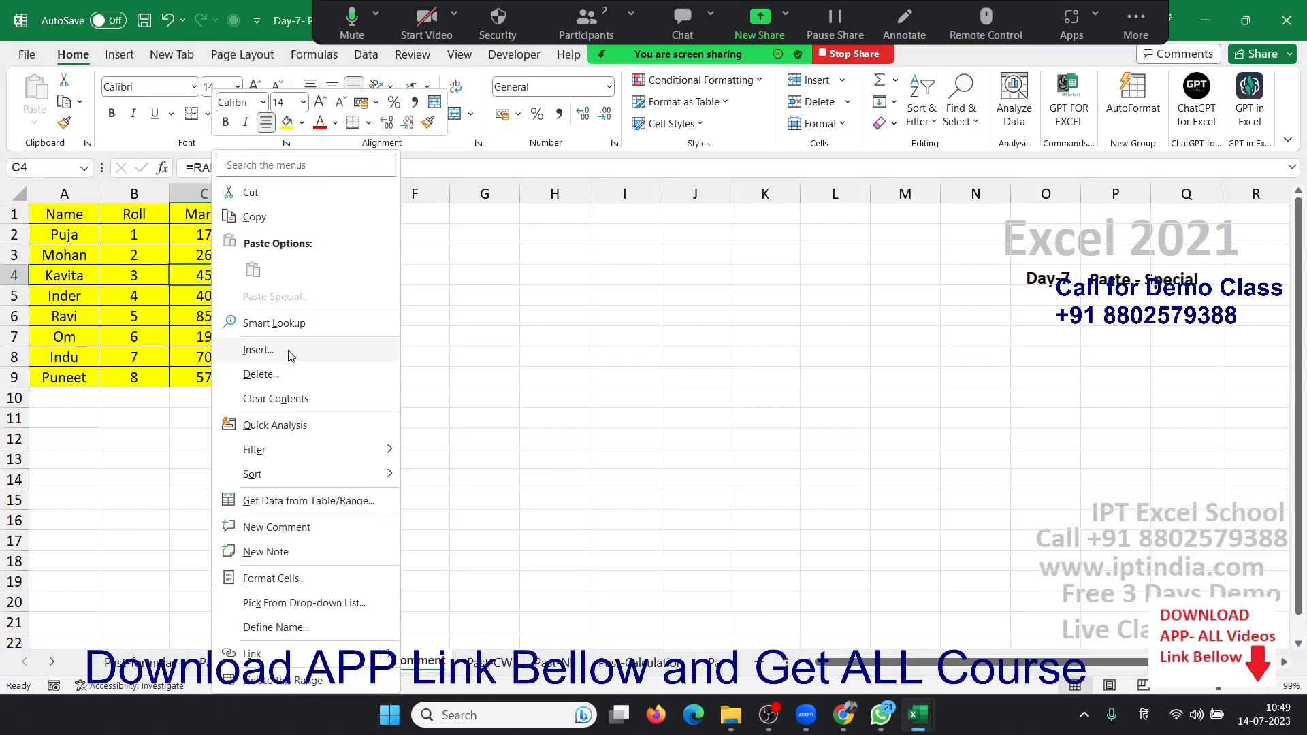
click(279, 528)
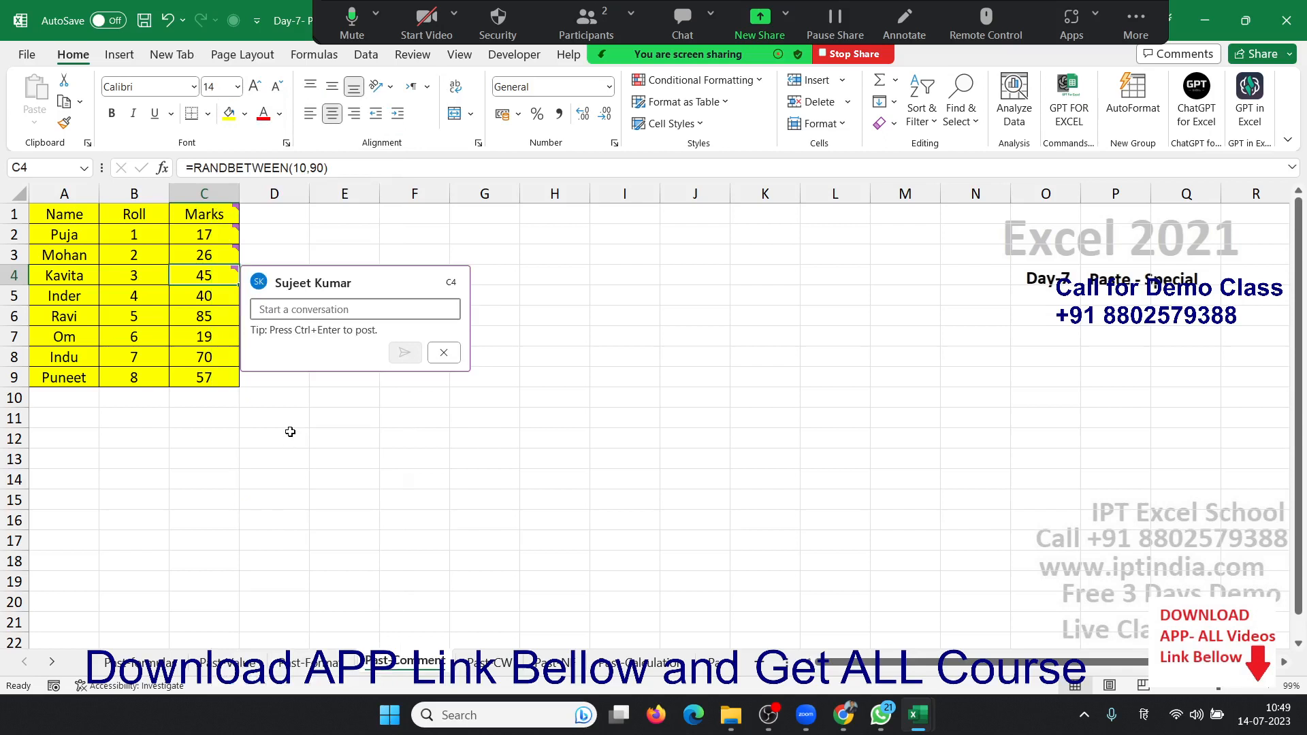
text(This)
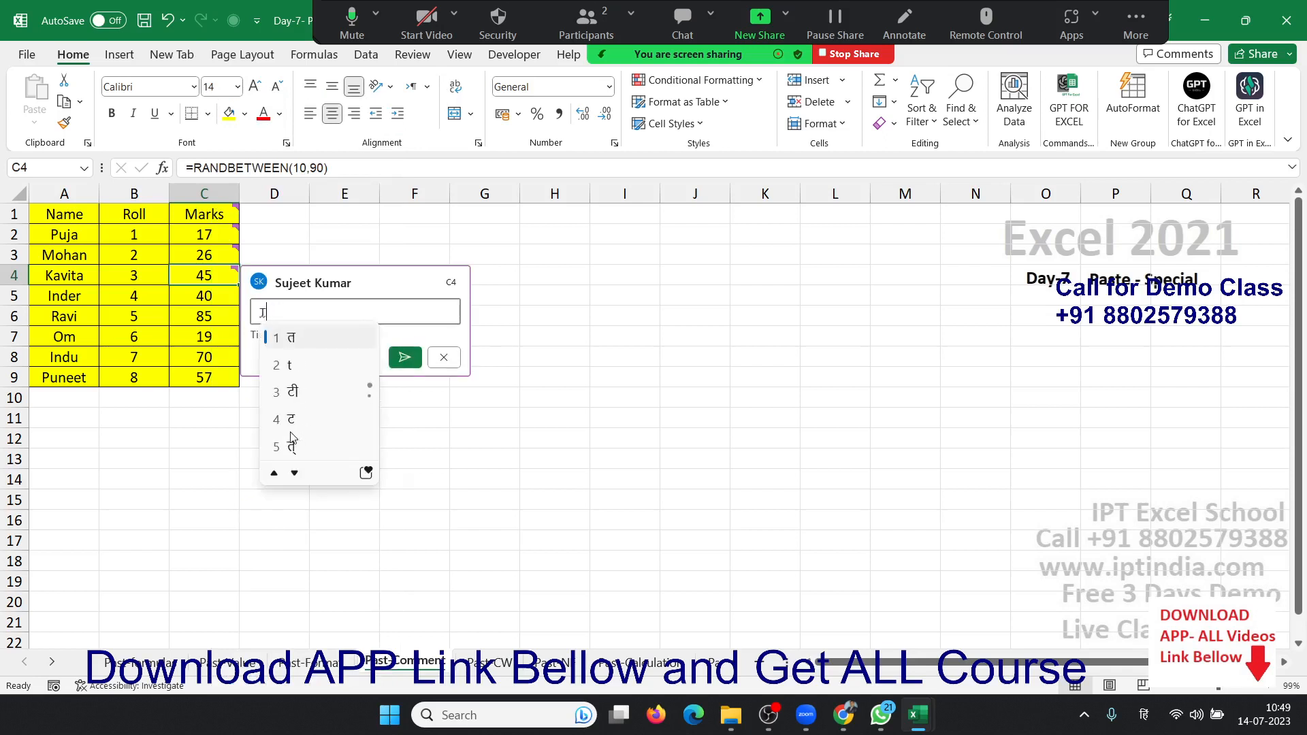
key(Escape)
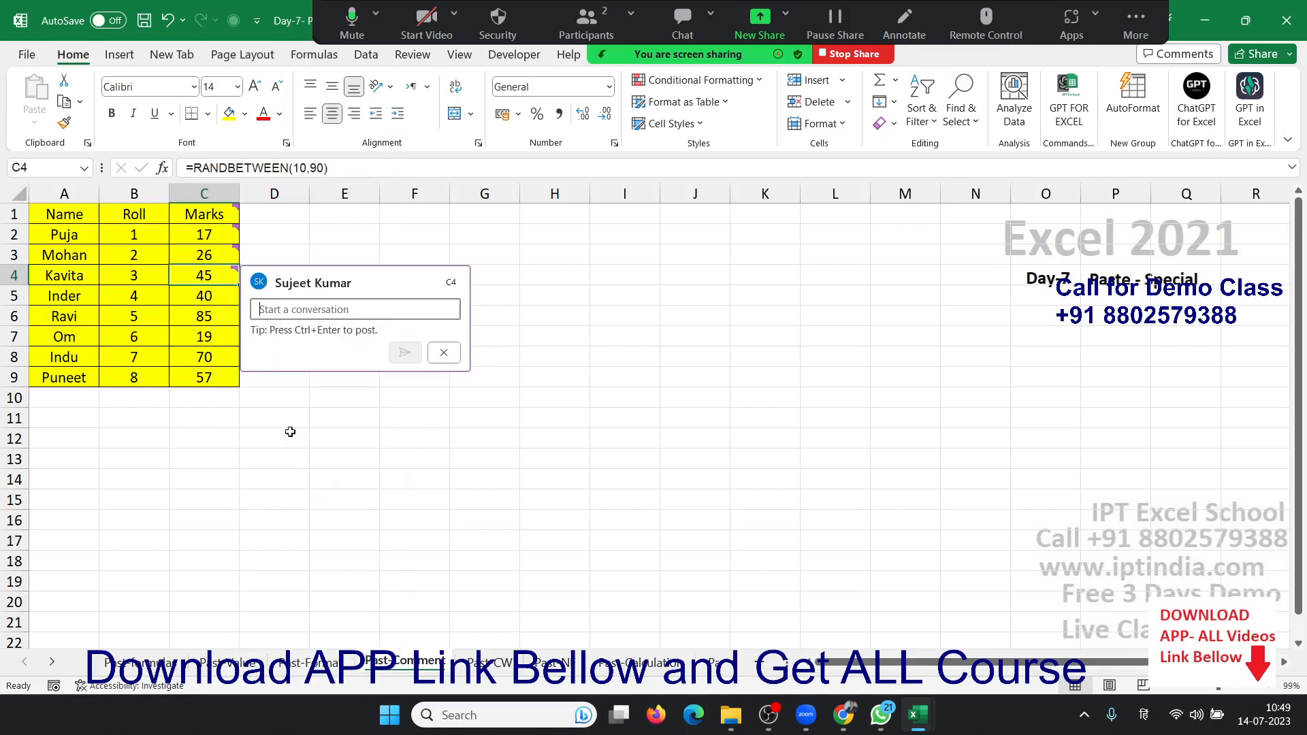
Switch the keyboard layout to English (United States) and post the comment "This is Final Marks" on cell C4.
click(1143, 714)
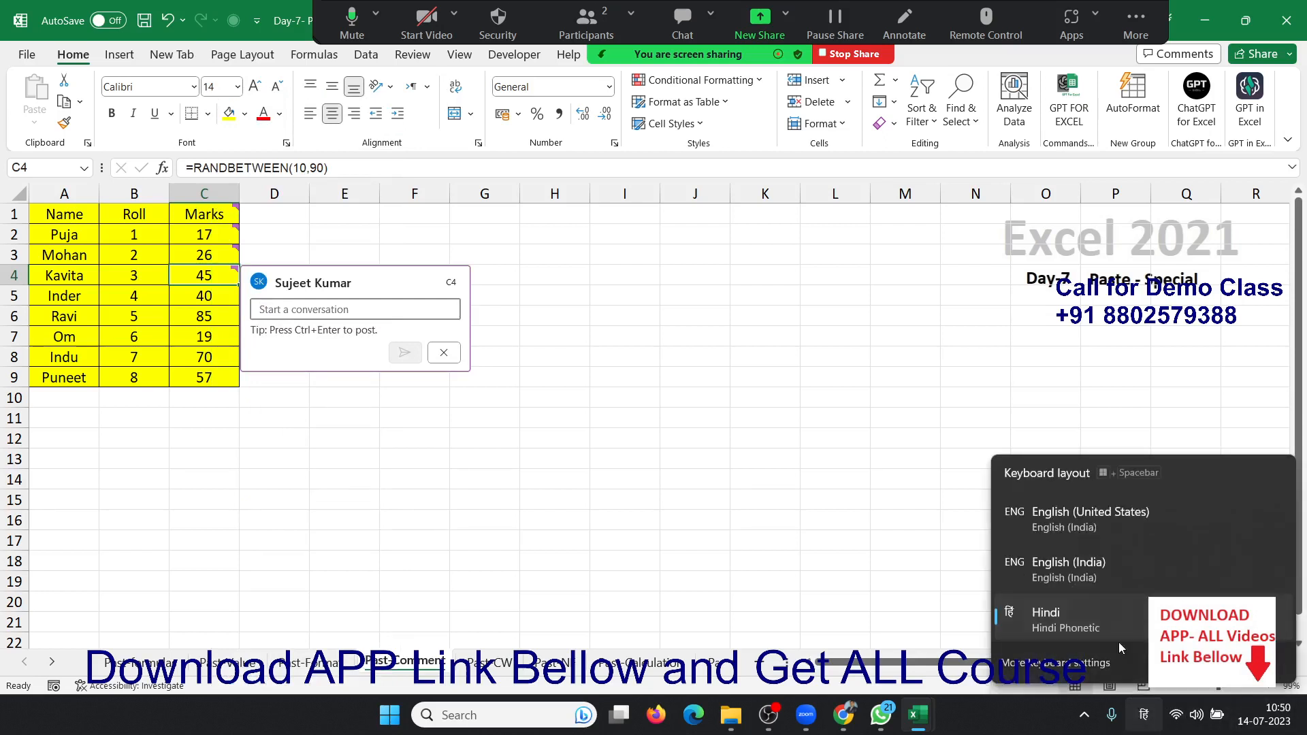
click(1164, 507)
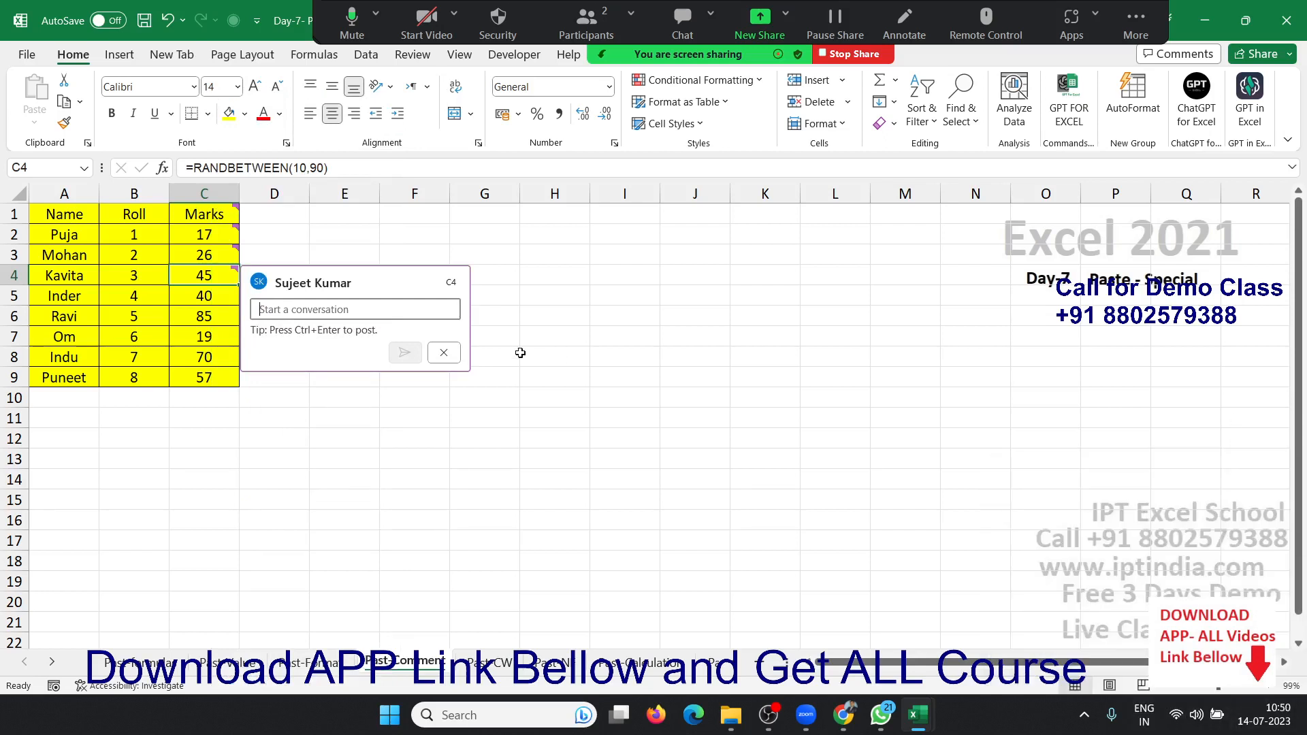
text(This)
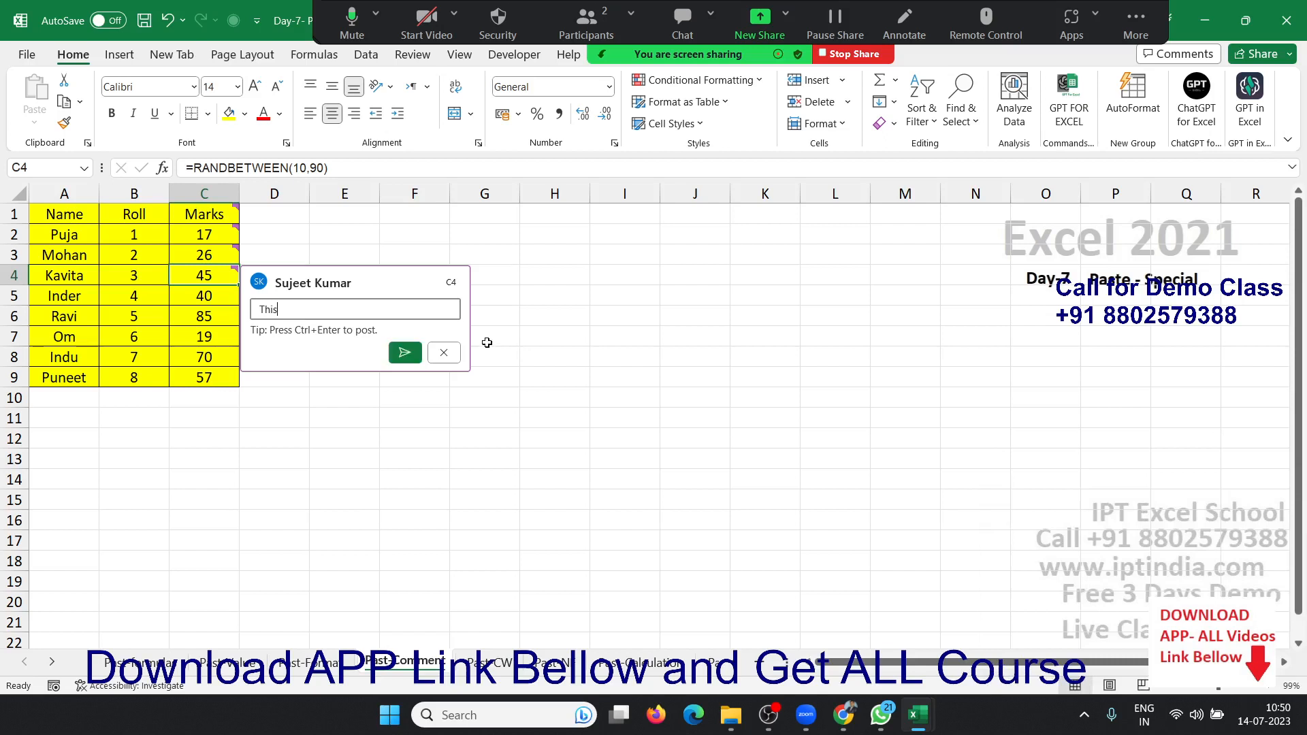
text( is Final Marks)
click(404, 356)
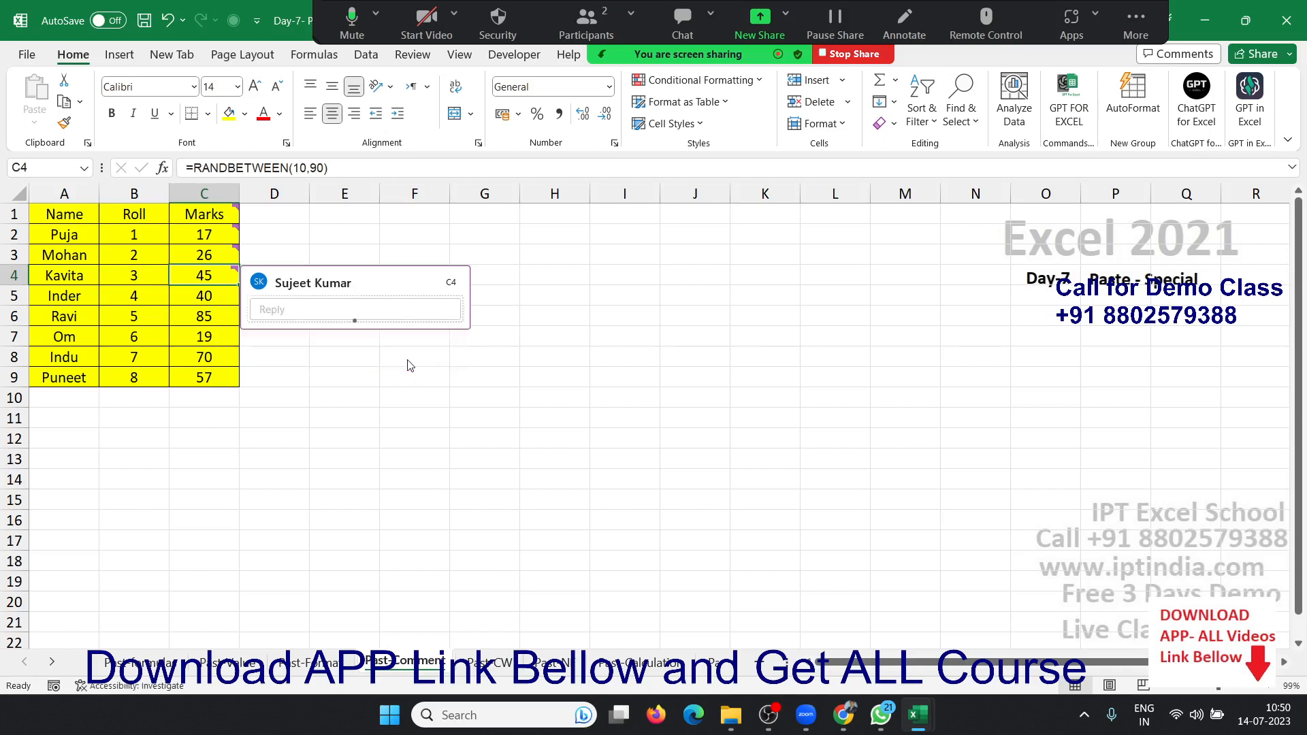
click(394, 438)
Copy cell C4 and paste only its comments and notes into the range G2:I7.
click(218, 279)
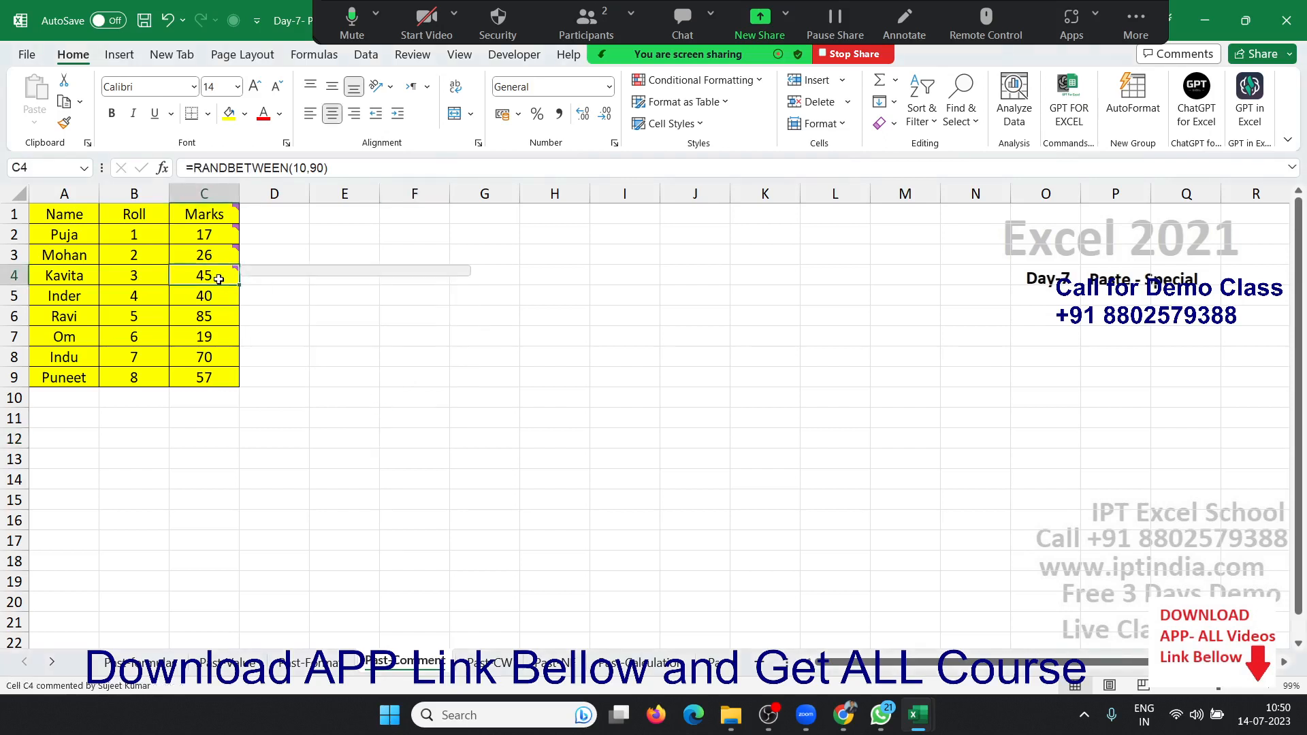
key(ctrl+c)
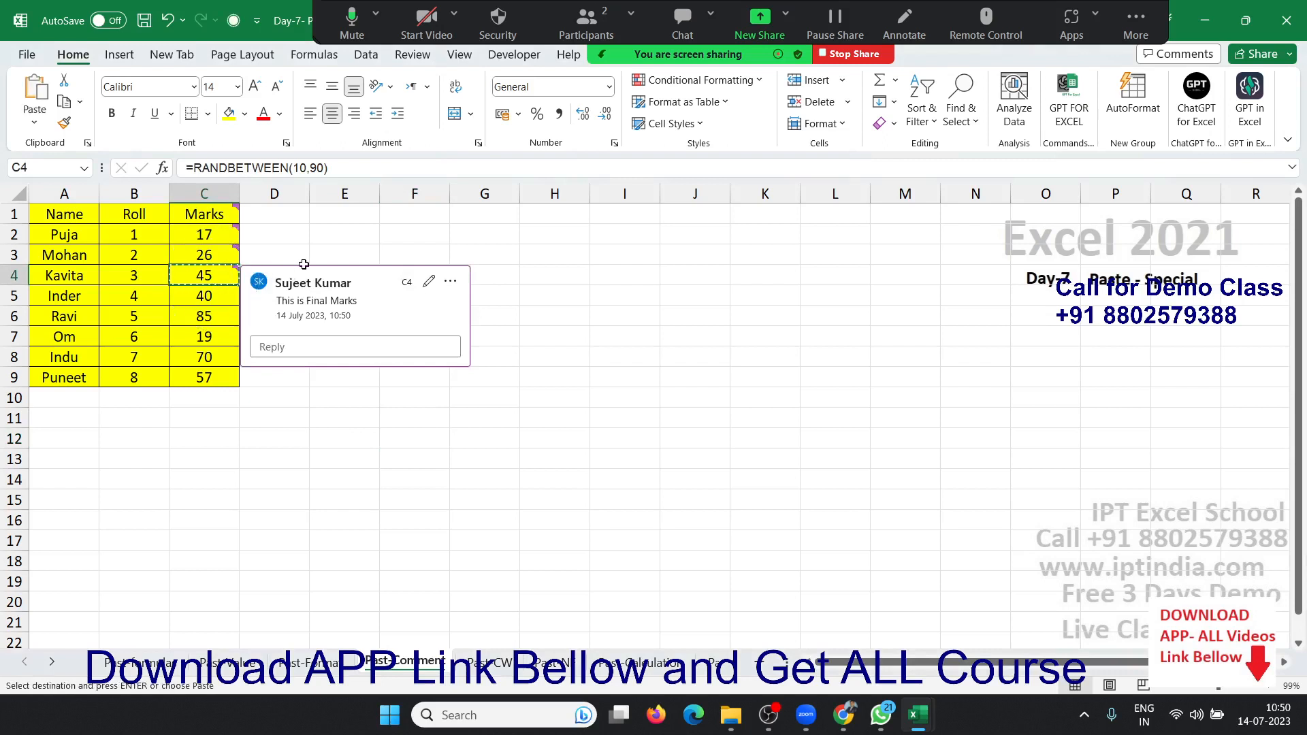
drag(473, 238, 620, 323)
right_click(619, 323)
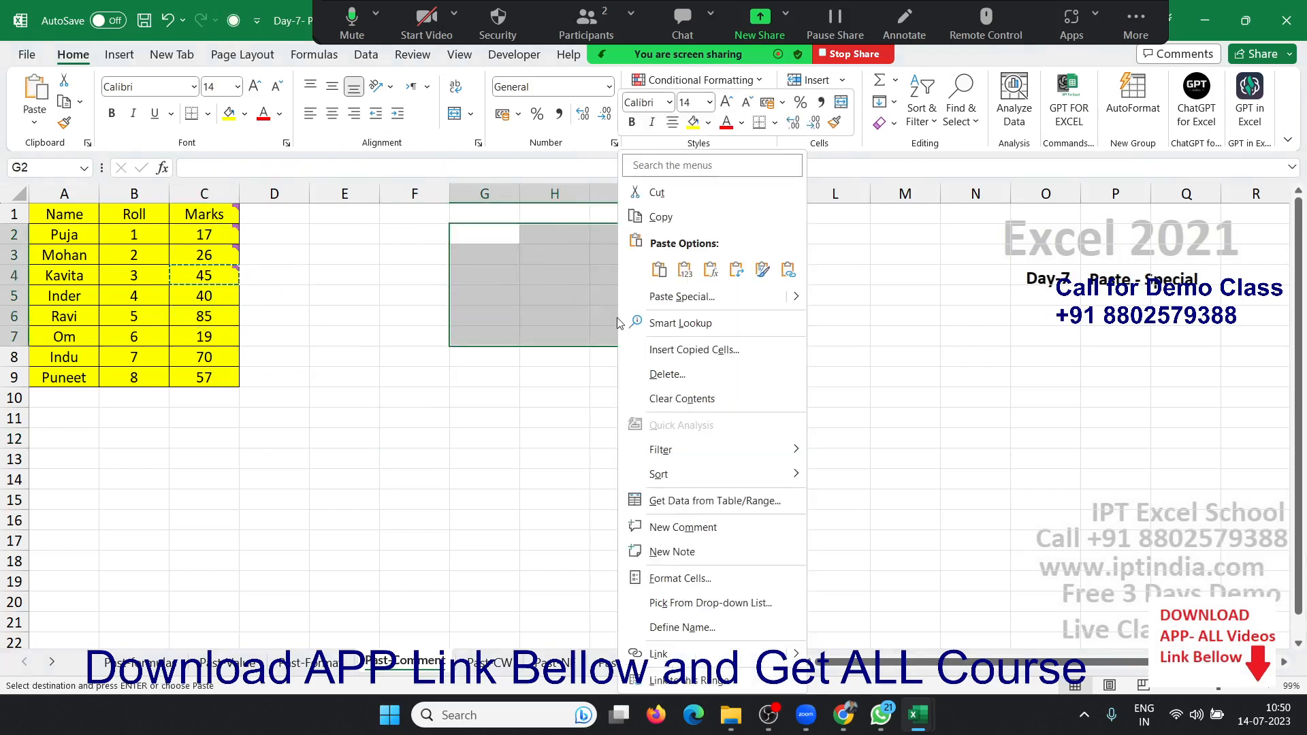
click(681, 297)
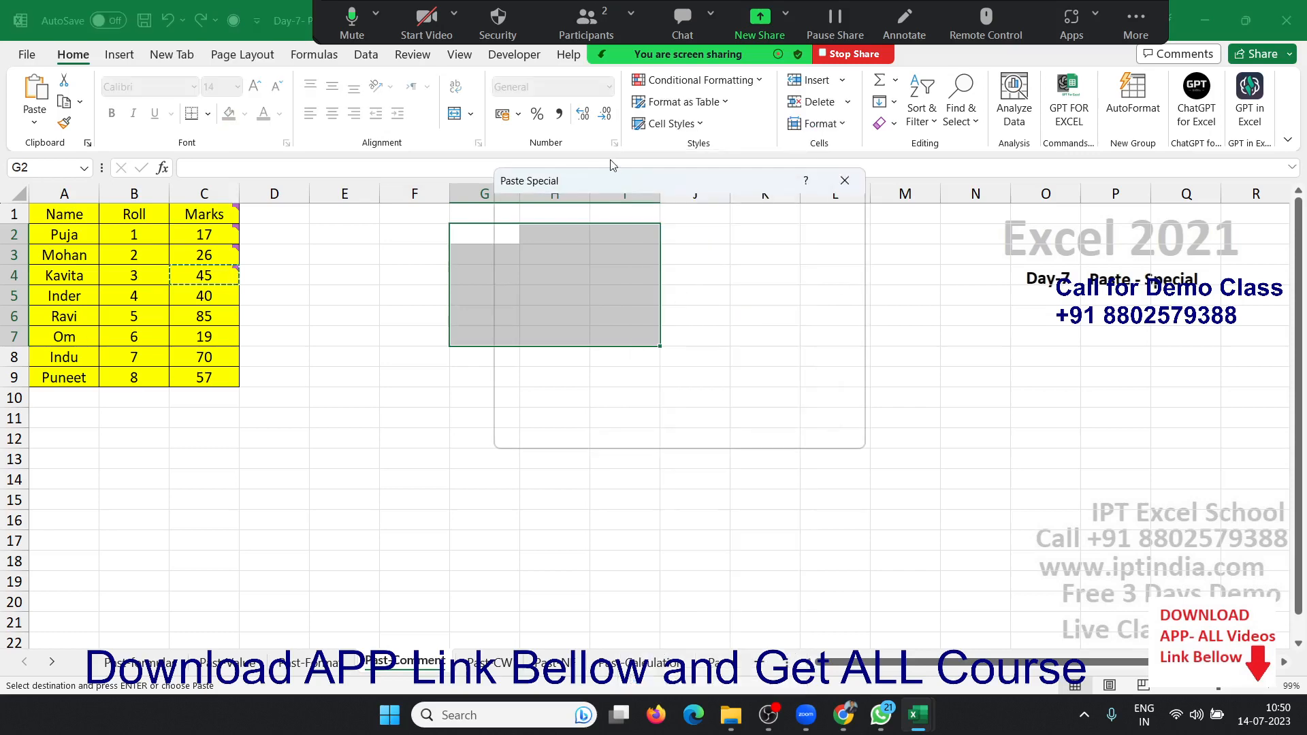
mouse_move(617, 189)
mouse_down()
mouse_move(753, 443)
mouse_move(768, 357)
mouse_up()
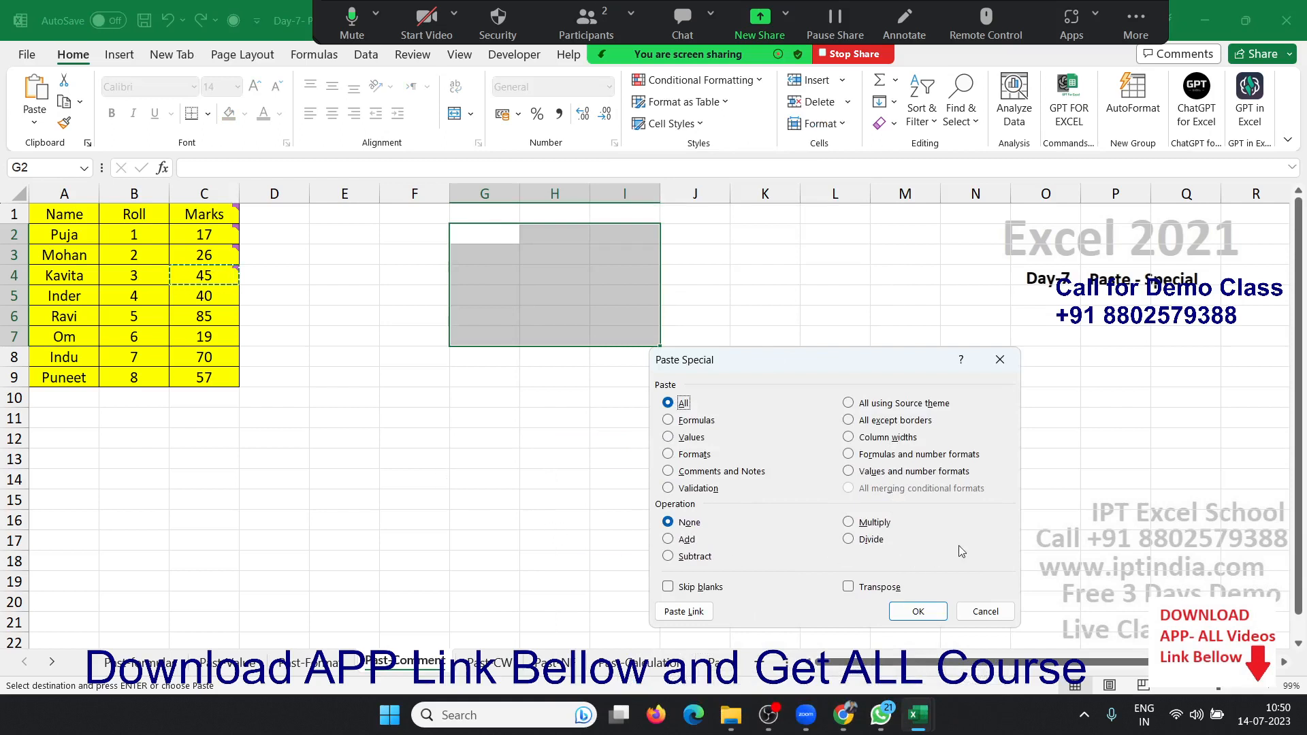
click(669, 471)
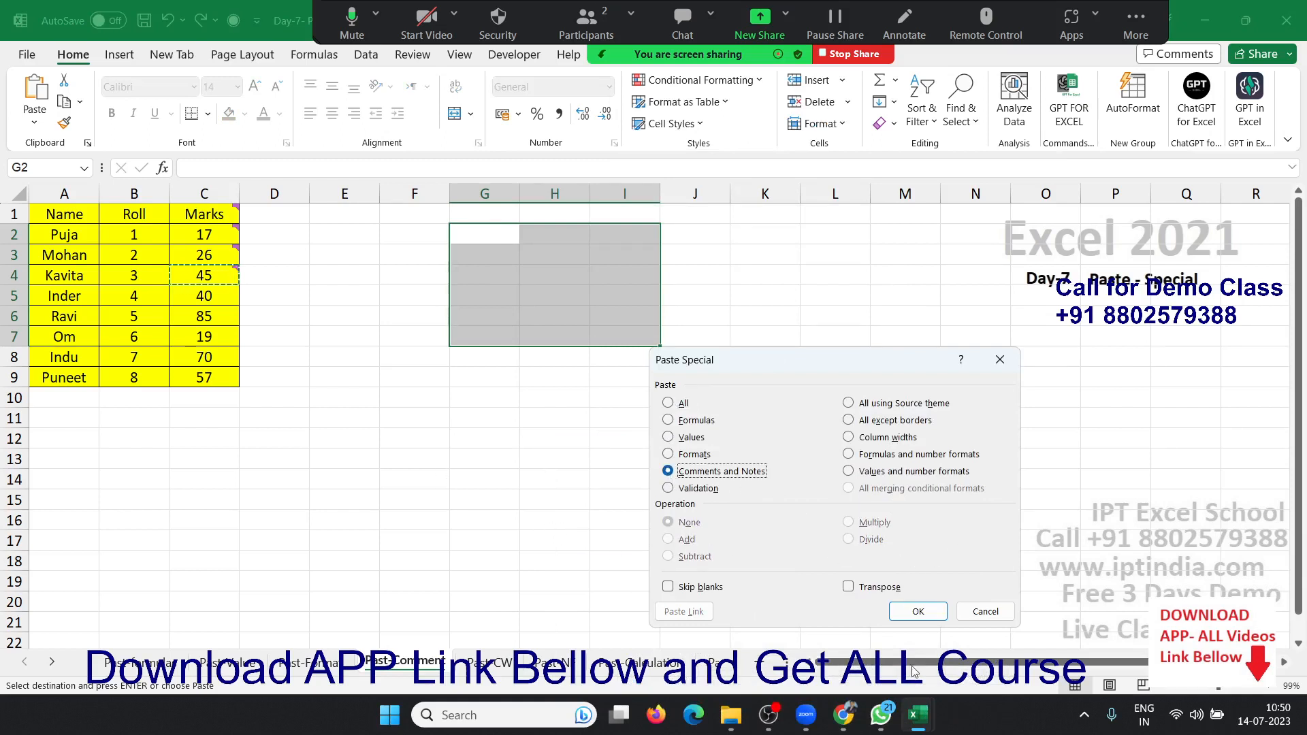
click(919, 611)
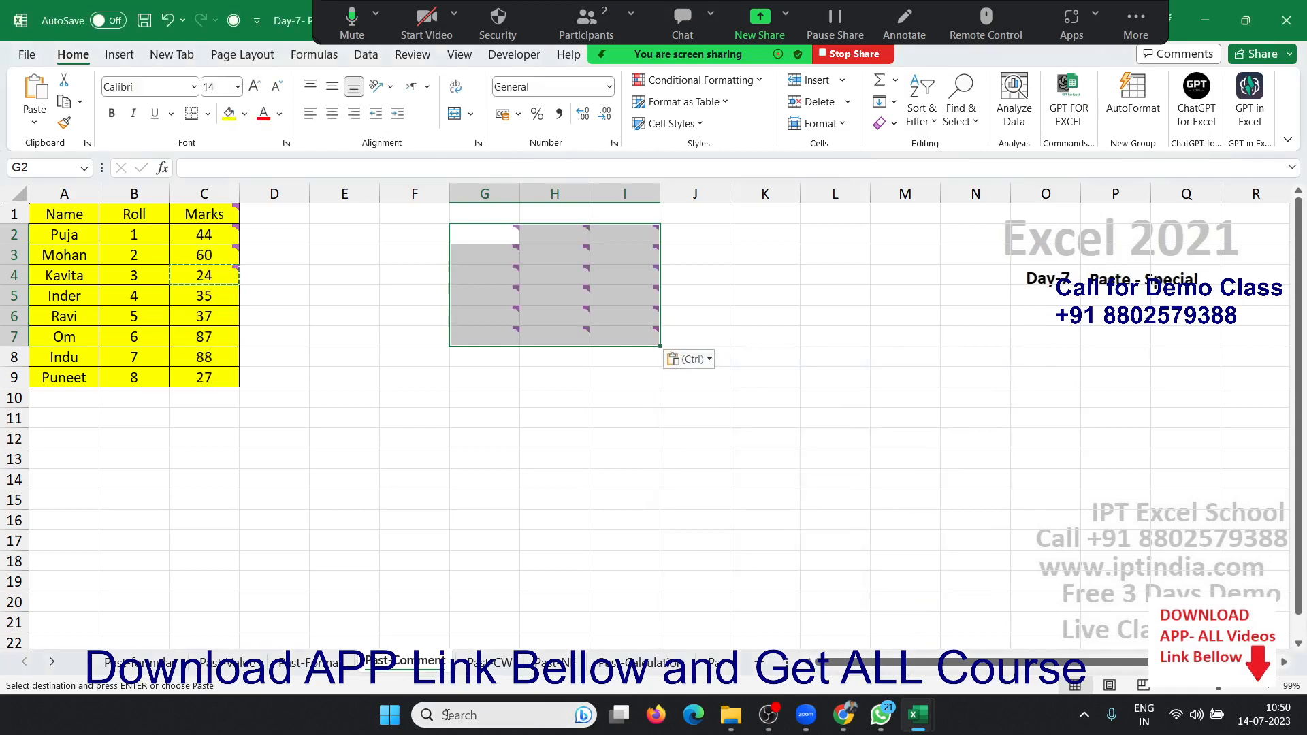
On the Past-CW sheet, delete the columns from F onward that hold the two old pasted tables.
click(496, 661)
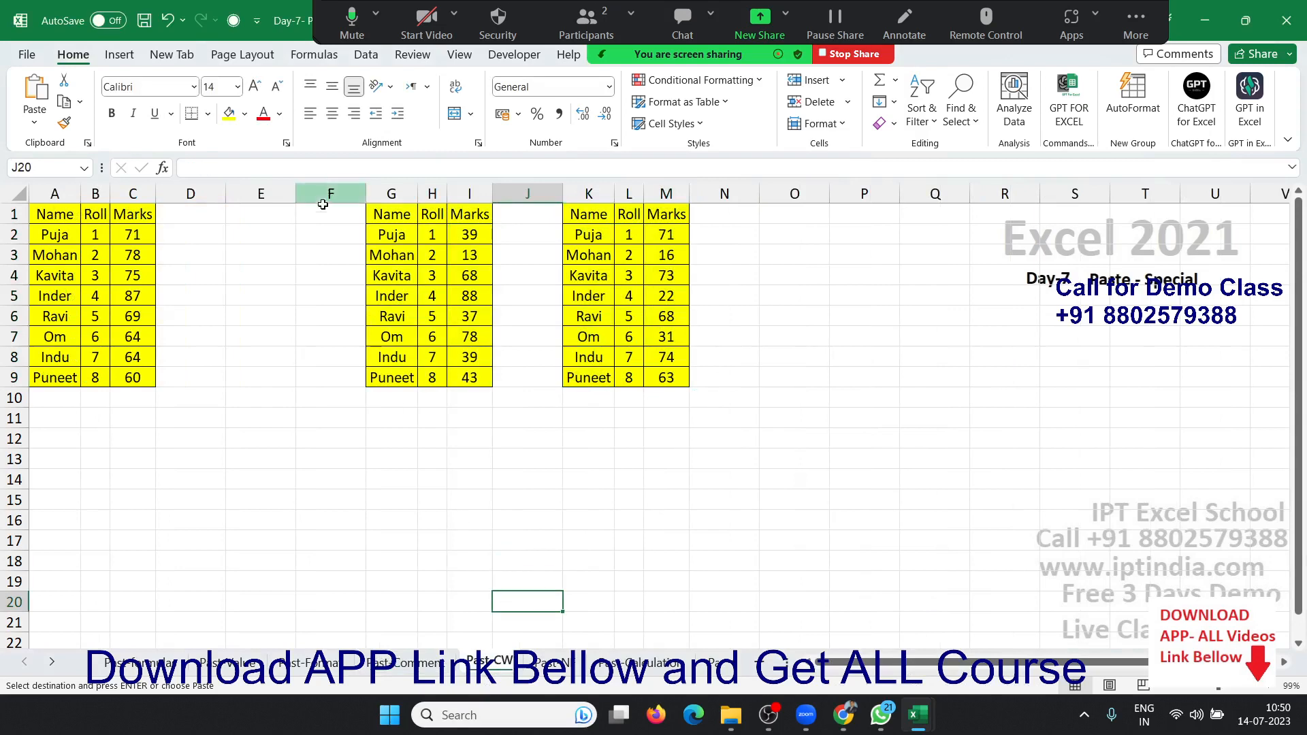
drag(331, 193, 618, 213)
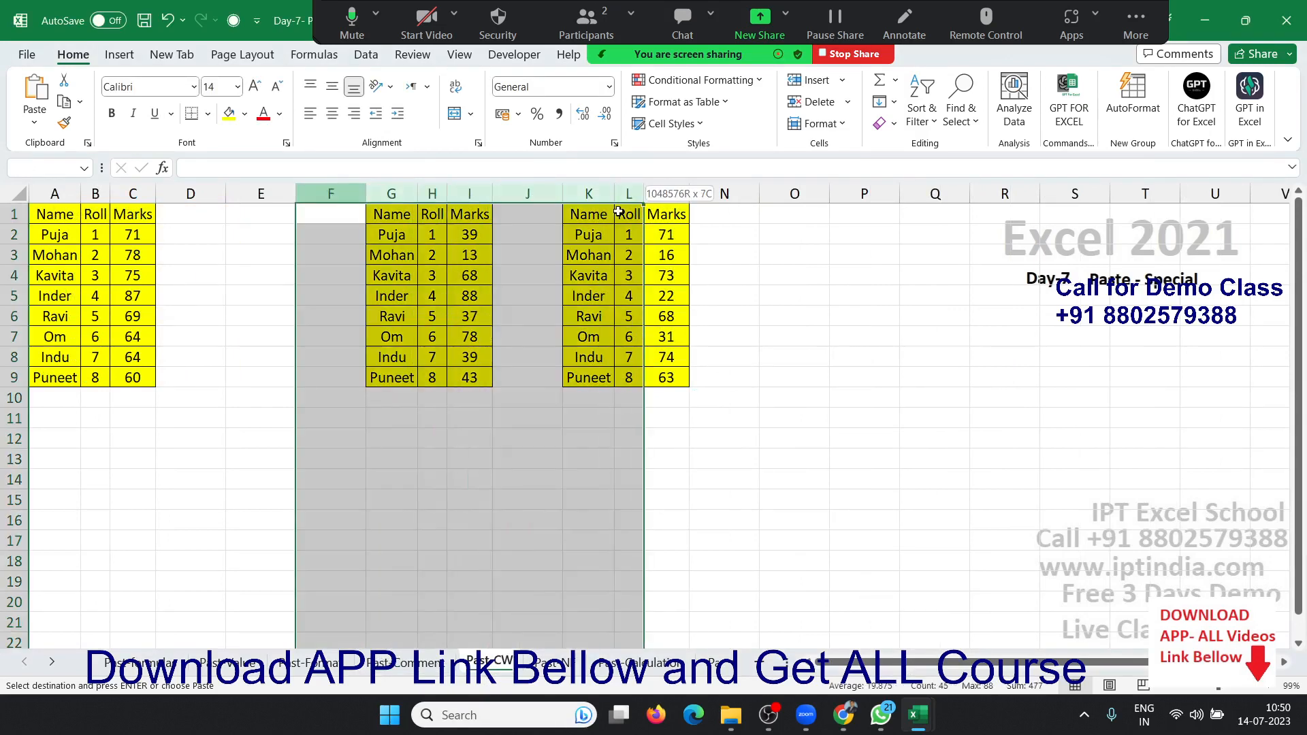
key(ctrl+minus)
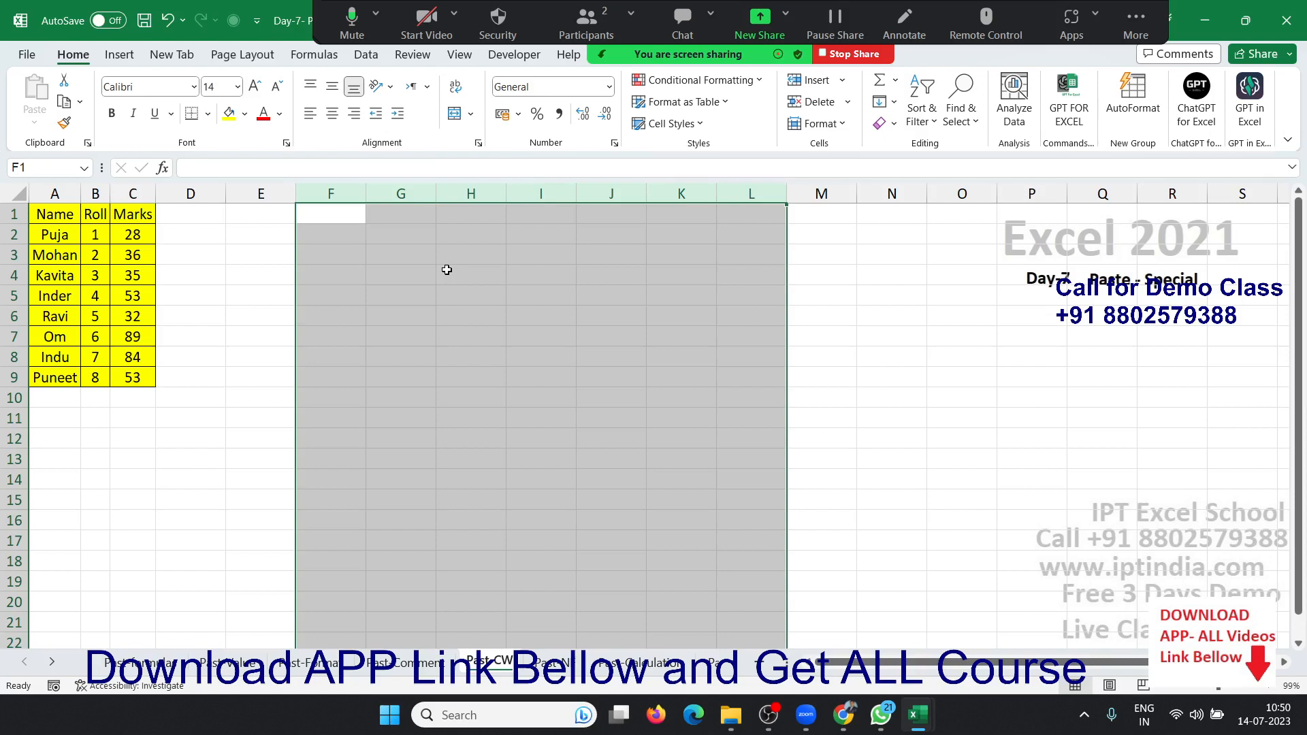
Copy the source table A1:C9 and paste it normally starting at cell I1.
click(219, 229)
key(Up)
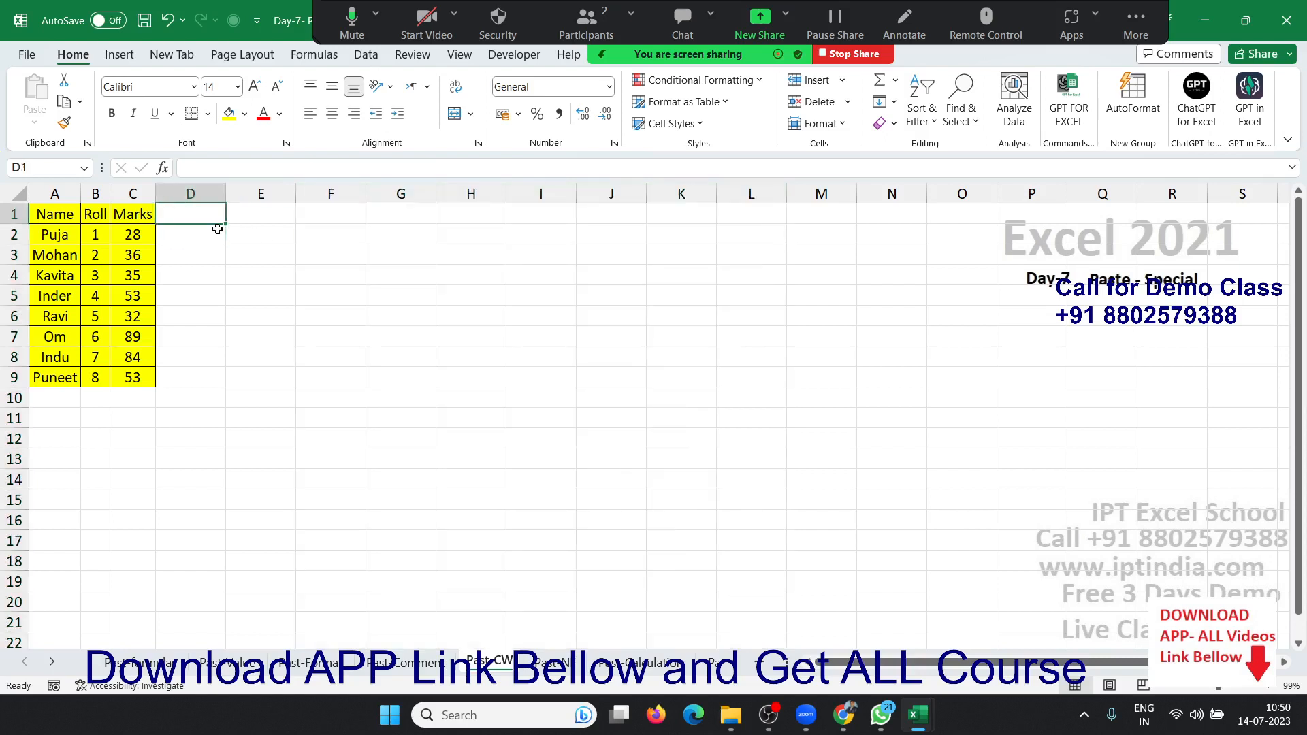
key(Left)
key(Left)
key(Left)
key(ctrl+shift+Right)
key(ctrl+shift+Down)
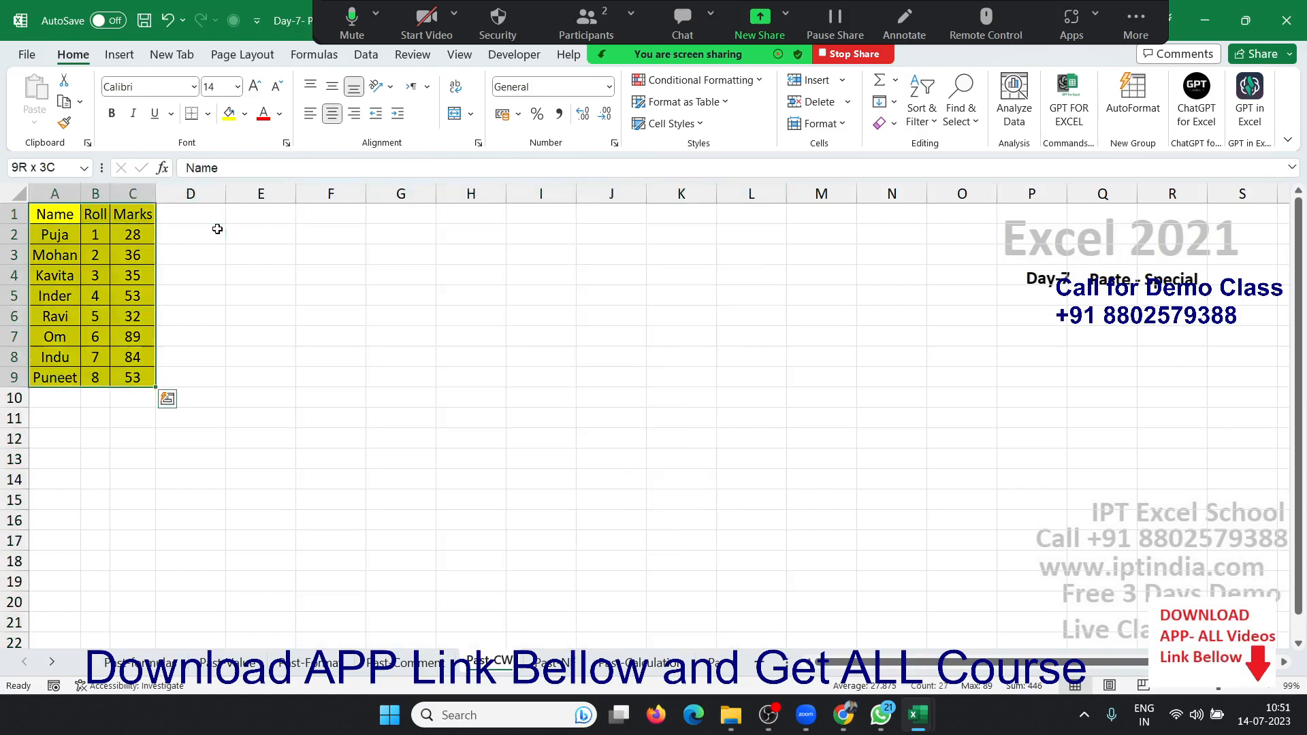
key(ctrl+c)
key(Right)
key(Right)
key(Right)
key(Right)
key(Right)
key(Right)
key(Right)
key(Right)
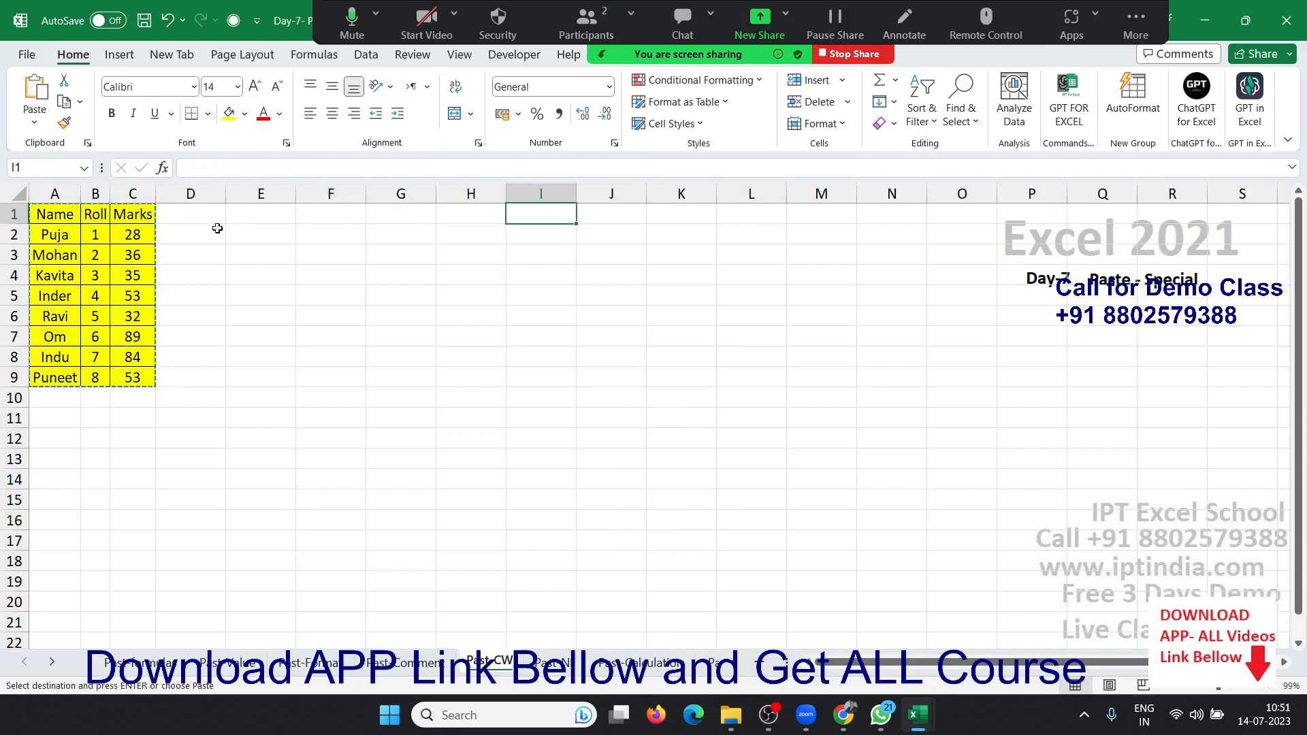
key(ctrl+v)
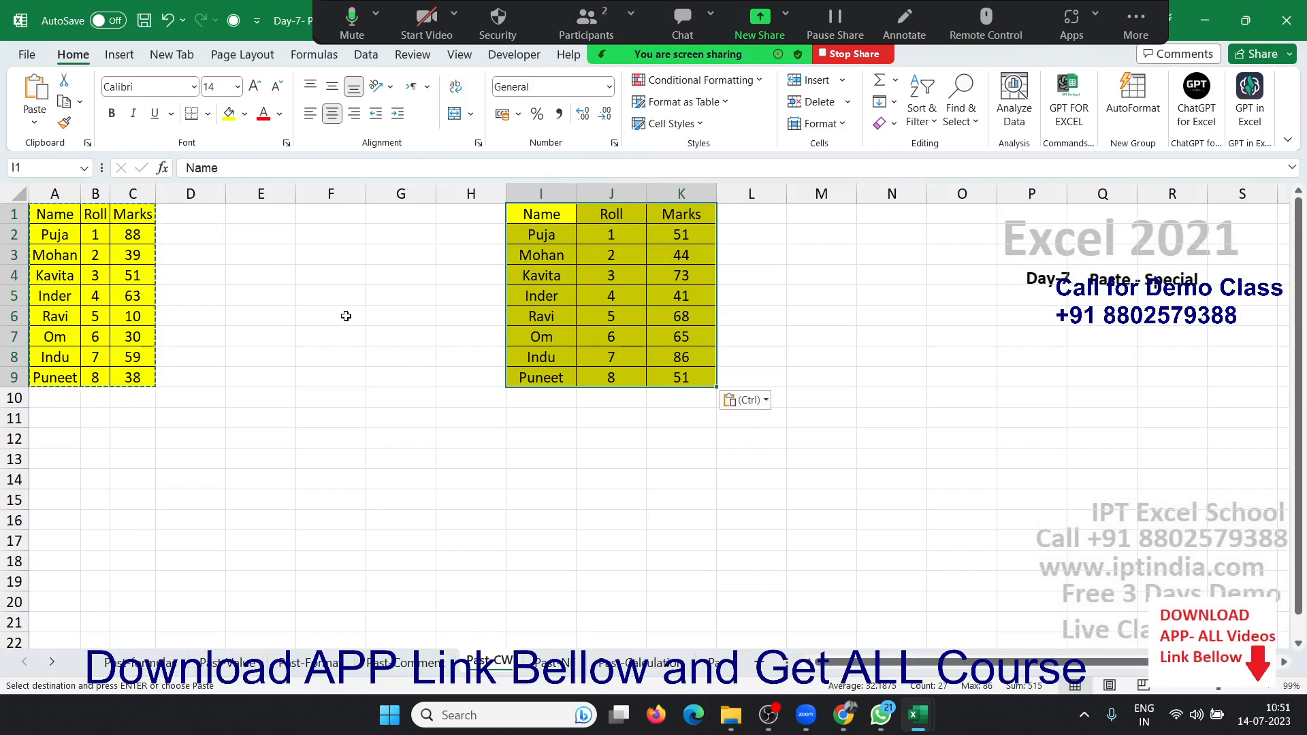
Paste only the source table's column widths onto the pasted table in columns I to K.
right_click(560, 340)
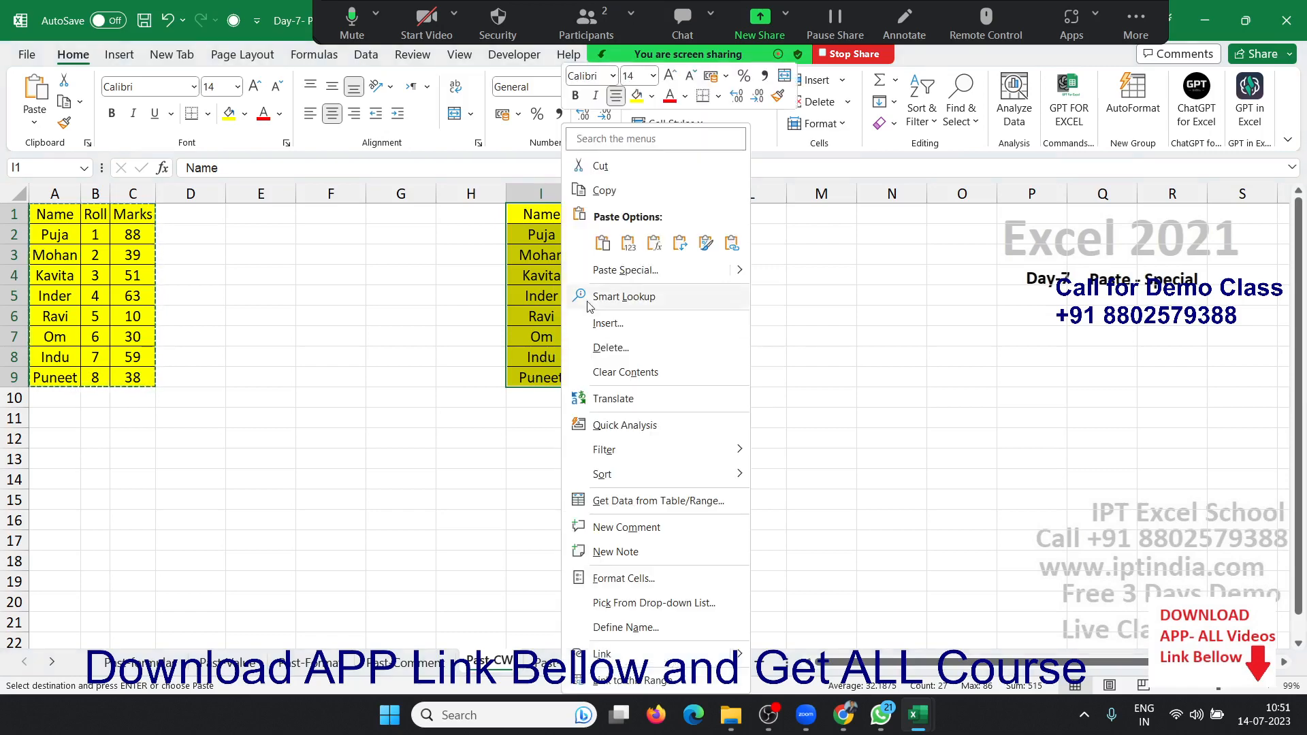
click(610, 271)
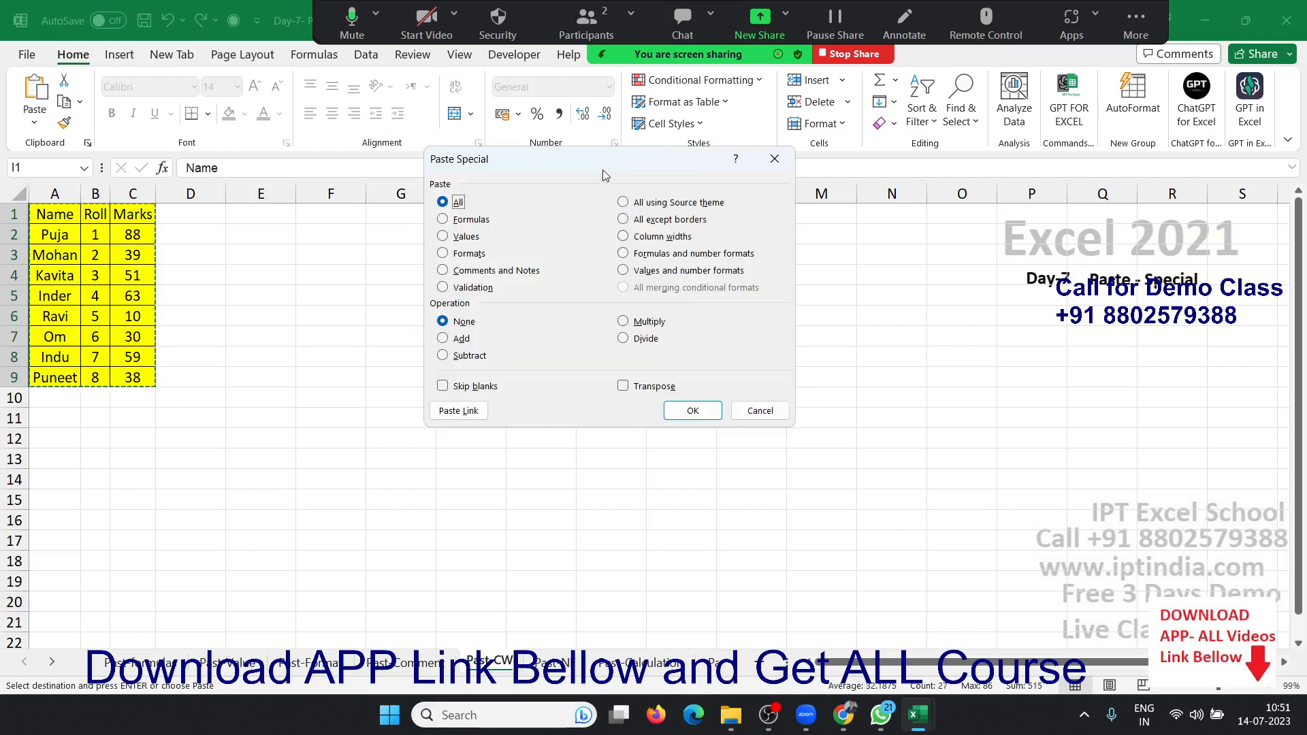
click(479, 240)
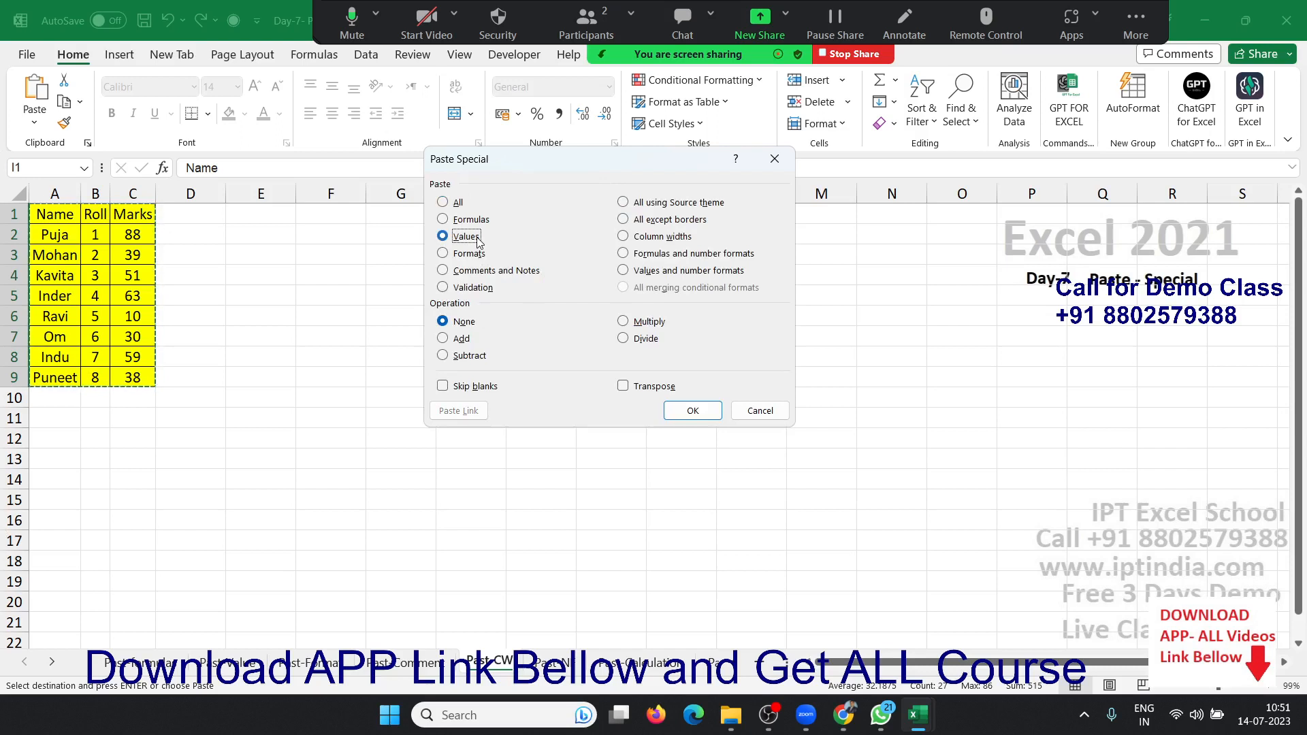
click(625, 244)
click(715, 414)
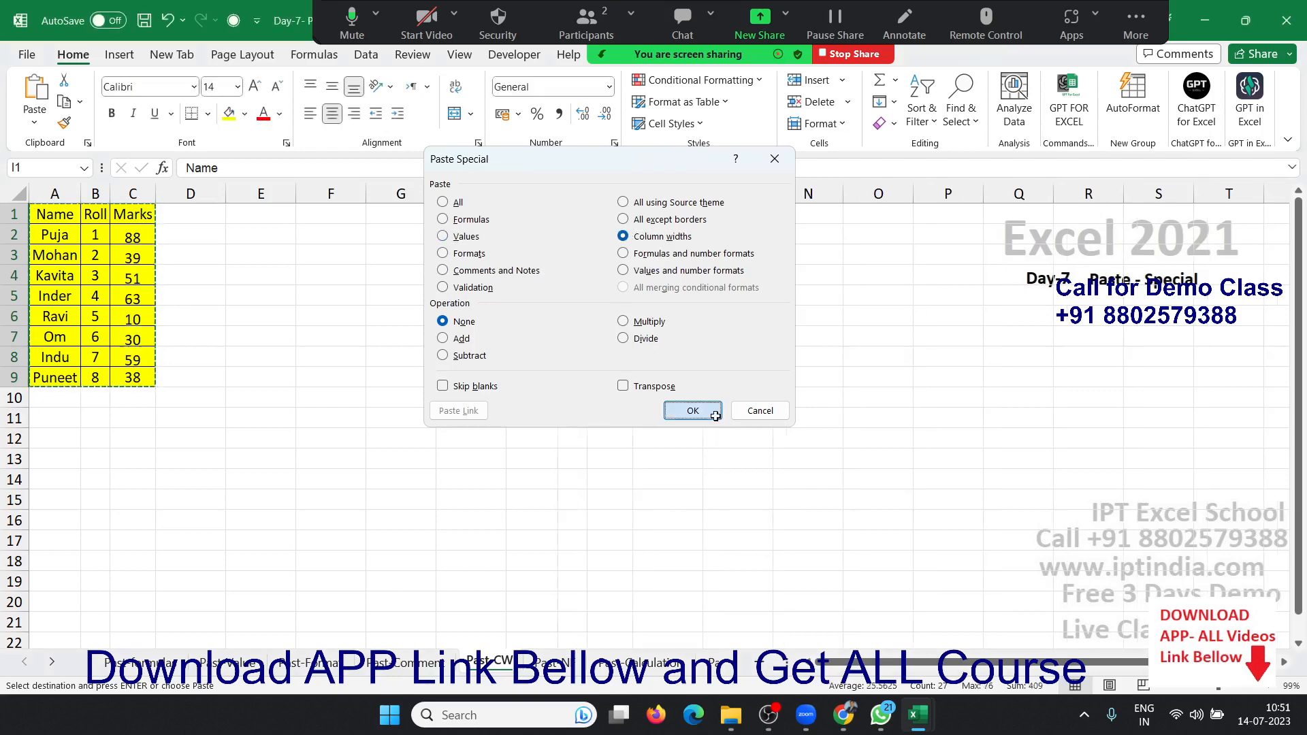
click(572, 254)
click(615, 335)
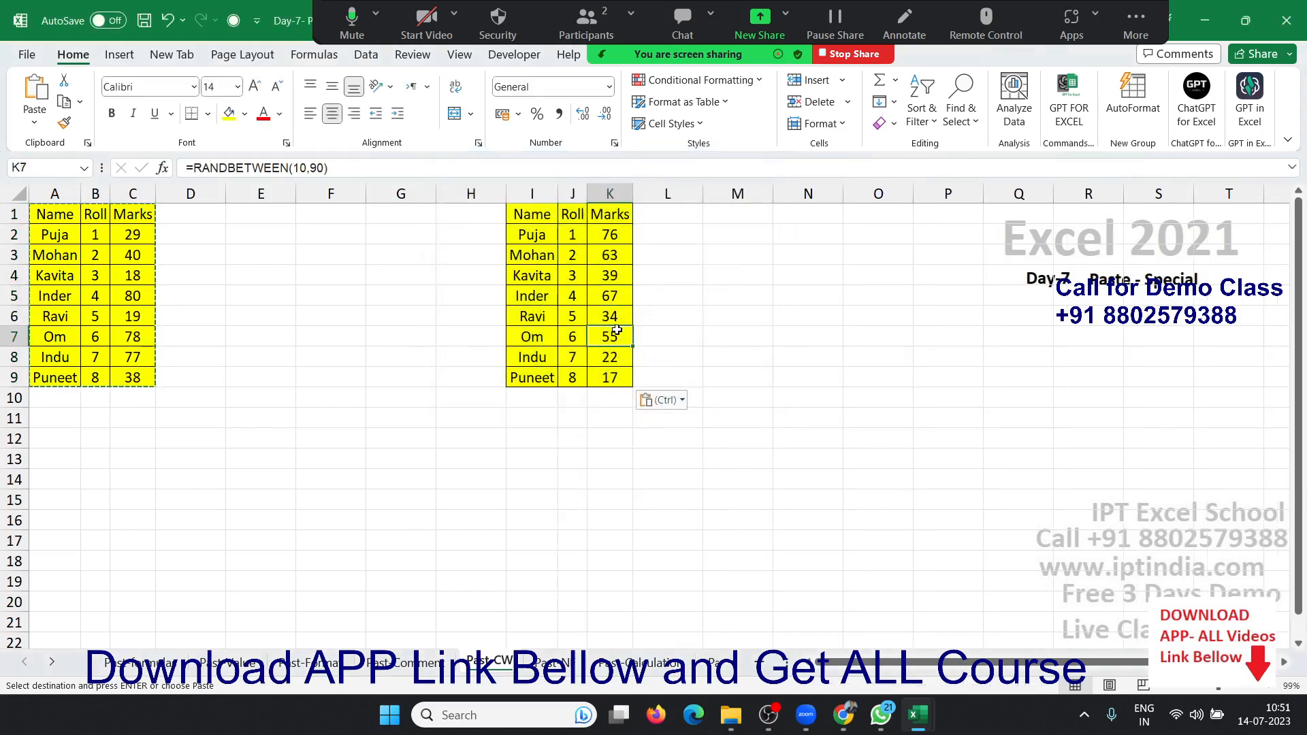
click(573, 359)
click(547, 359)
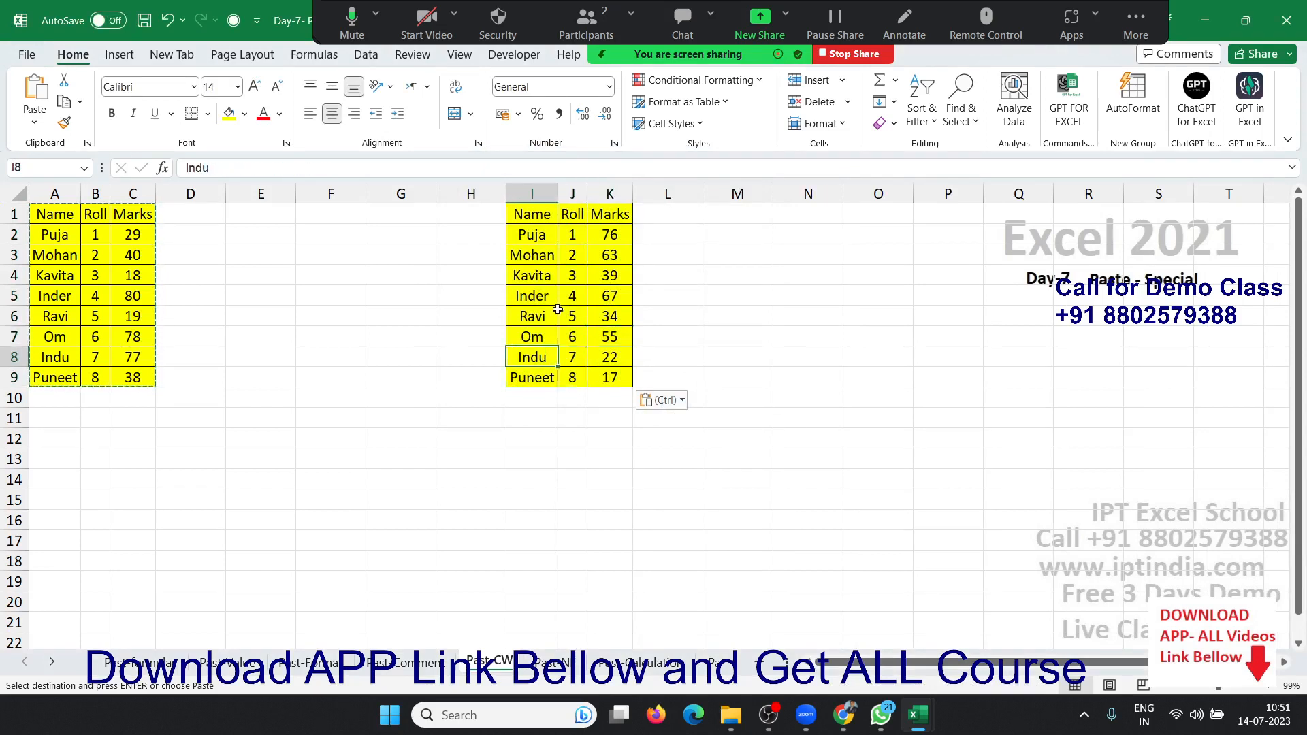
click(555, 299)
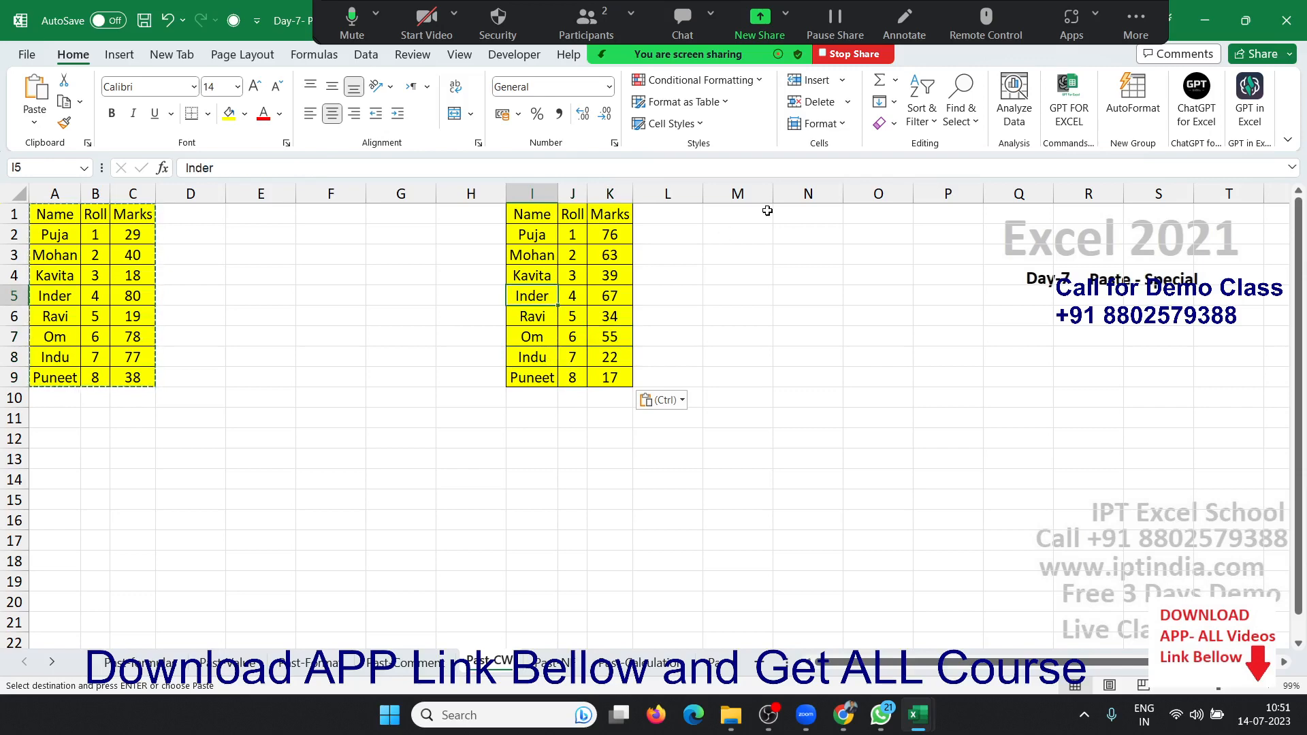
Paste only the copied source table's column widths onto columns M to O, starting at cell M1.
right_click(736, 213)
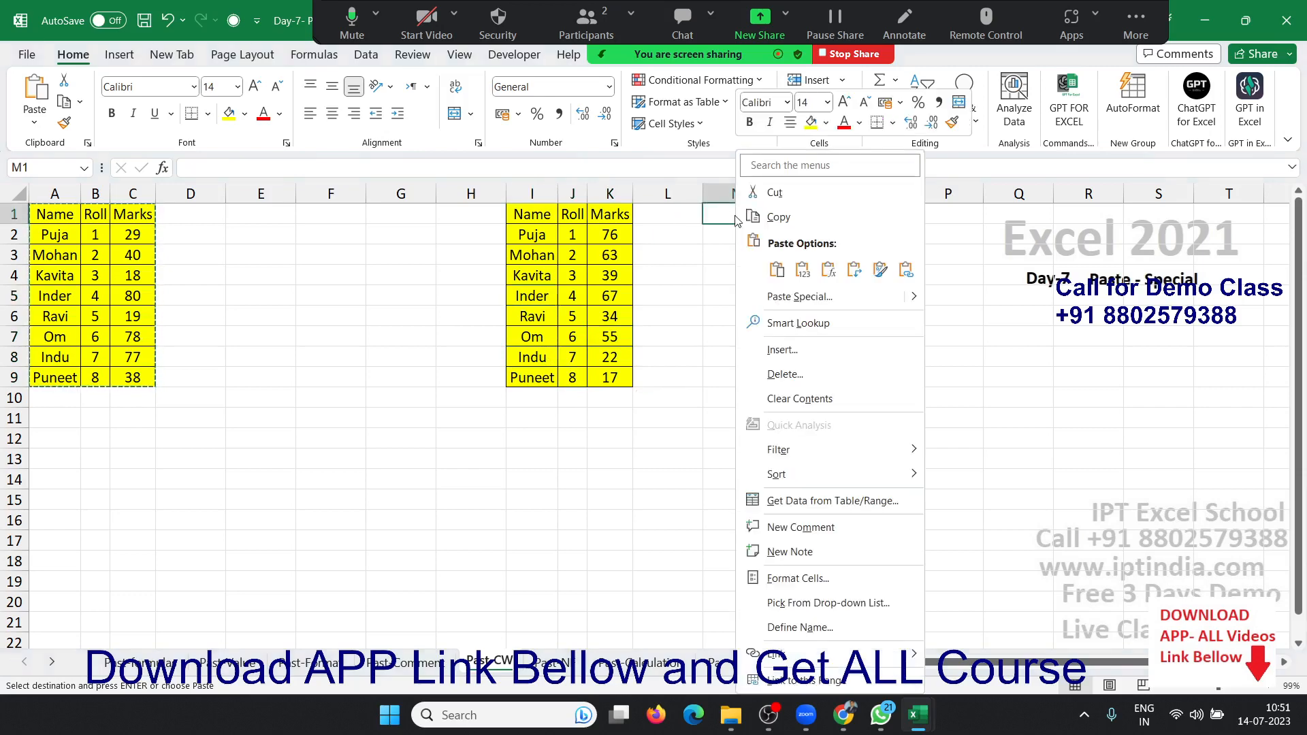
click(754, 299)
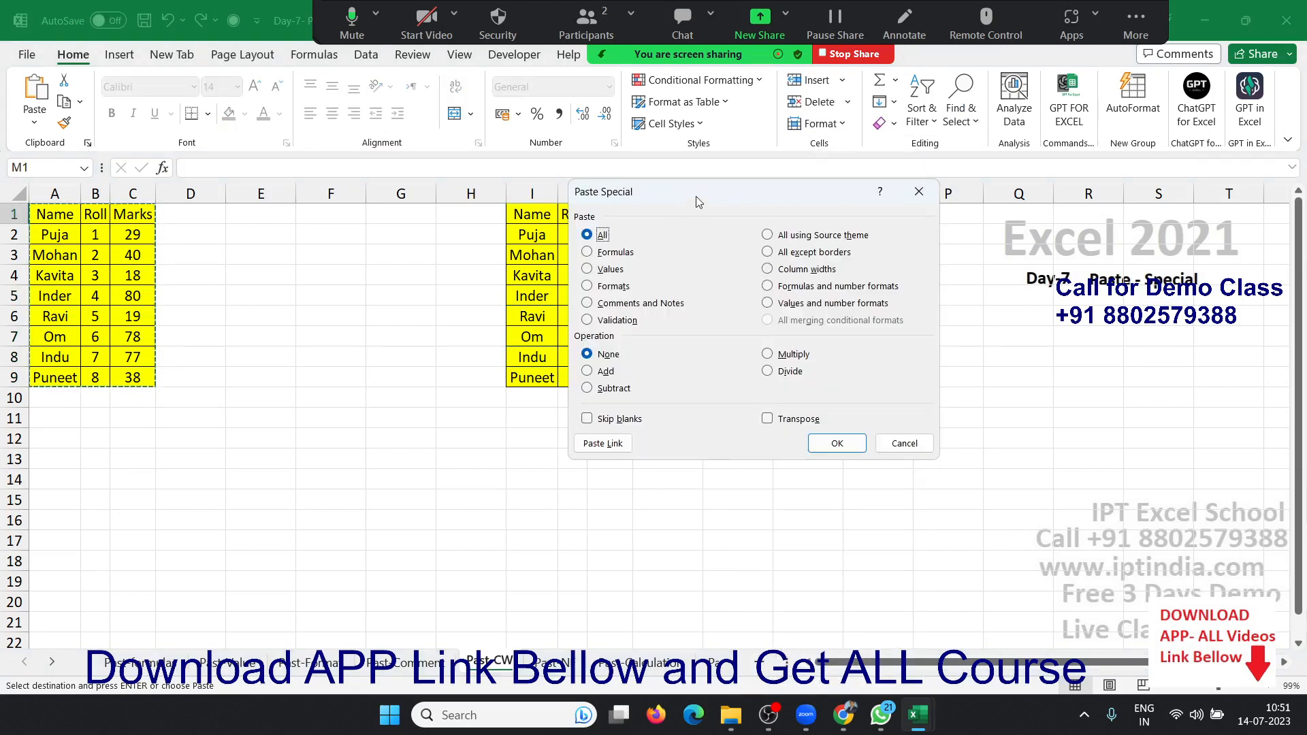
drag(696, 196, 867, 251)
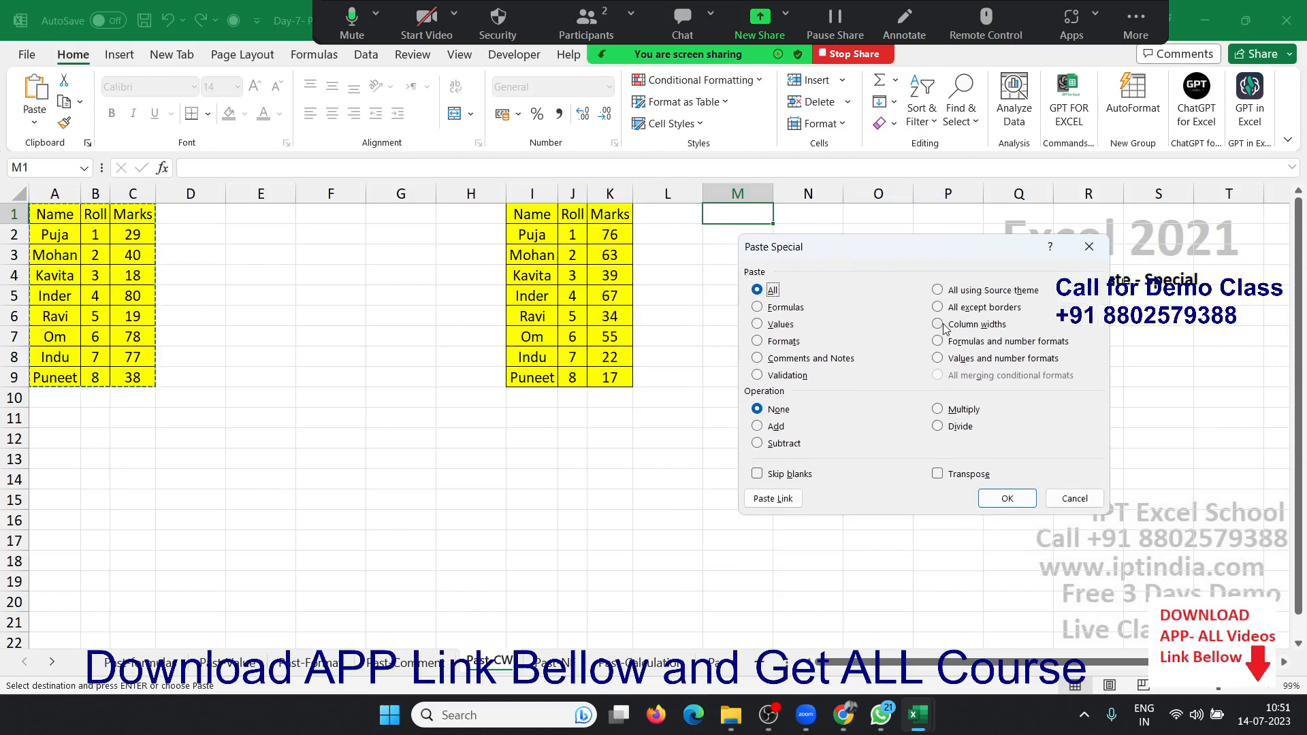
click(940, 325)
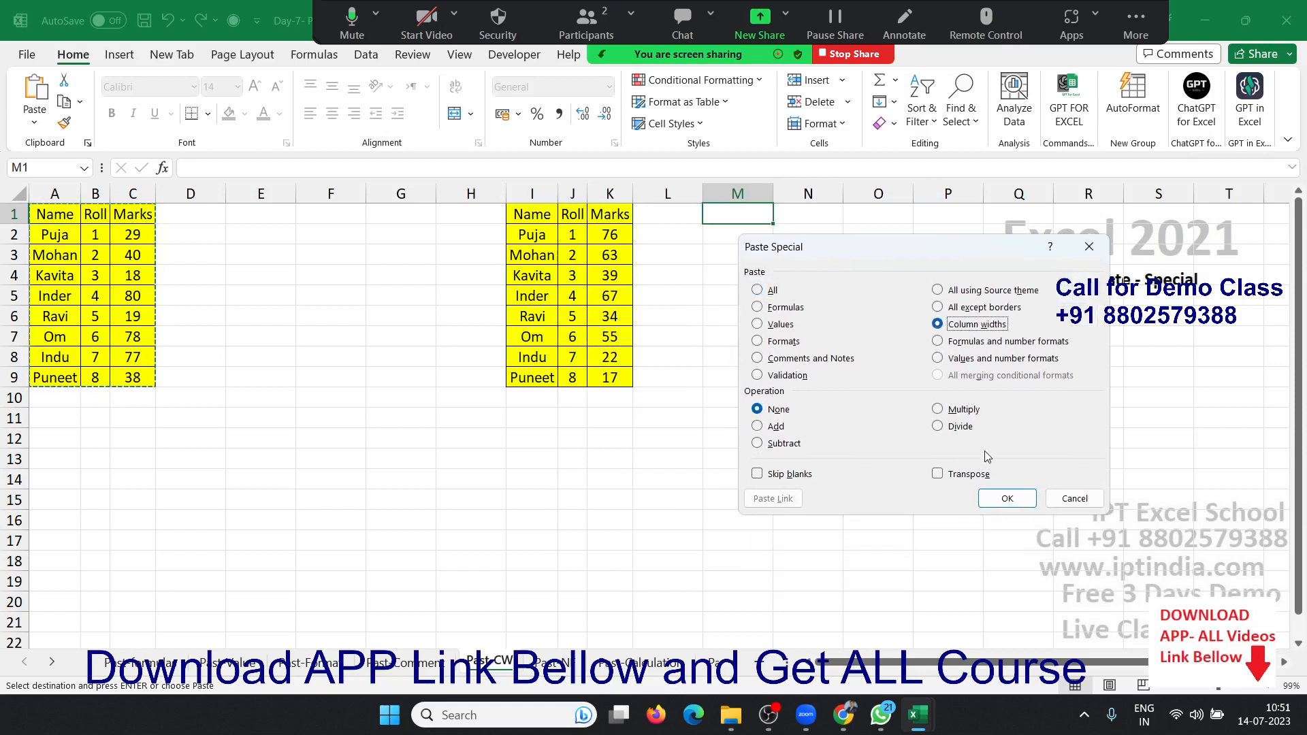
click(994, 499)
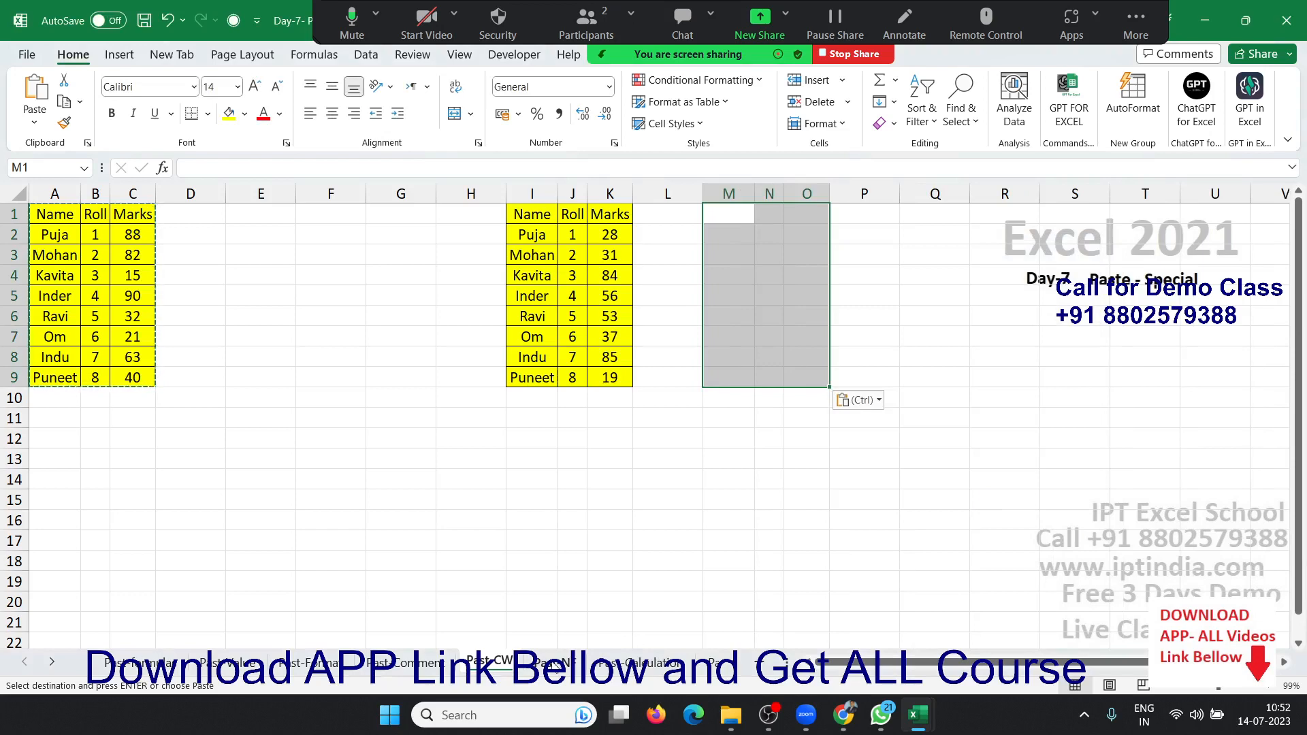
On the sheet following Past-CW, copy the Date column D1:D9.
click(555, 662)
click(156, 279)
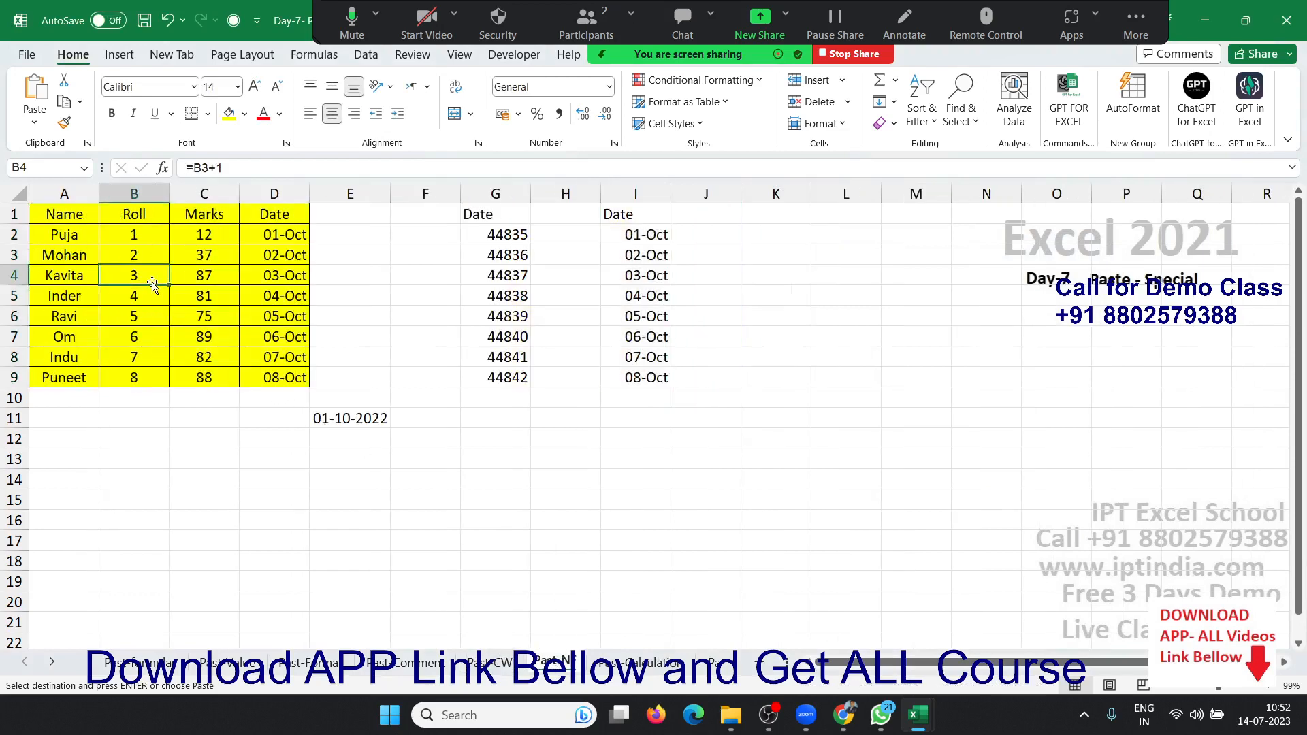
click(245, 218)
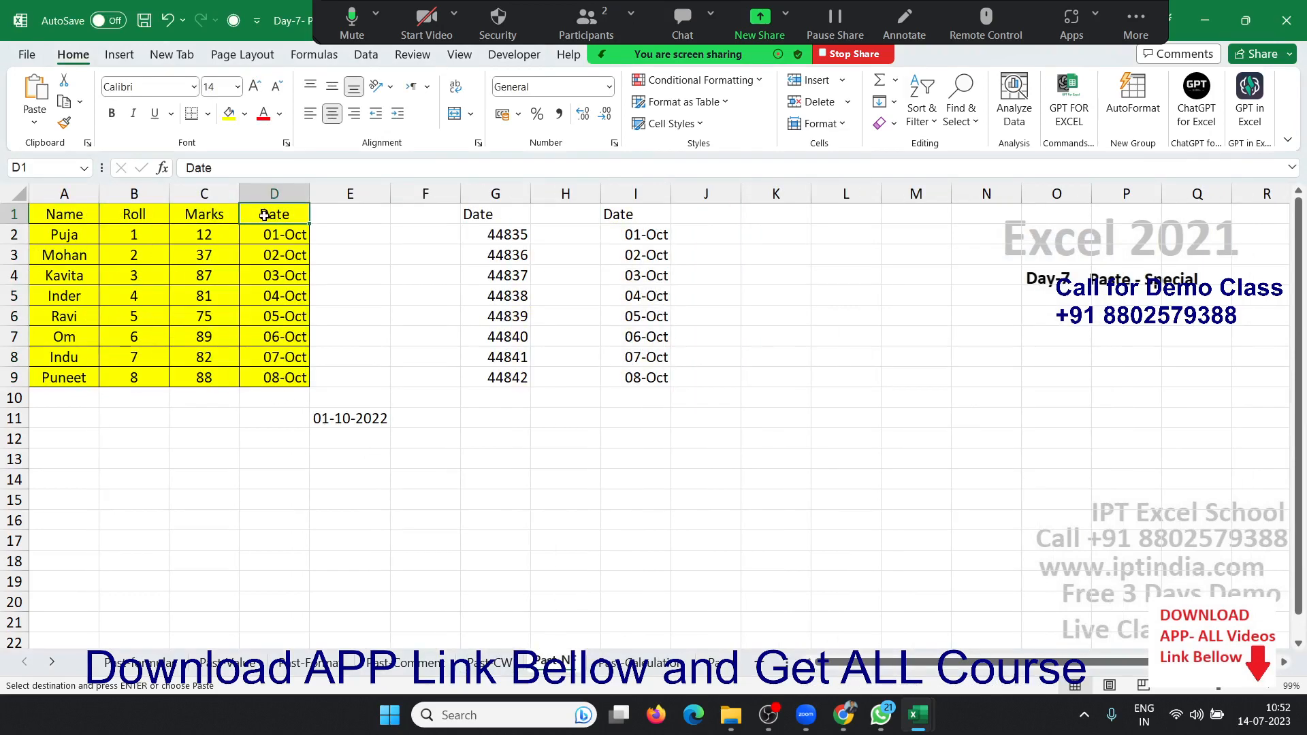
key(ctrl+Down)
click(264, 215)
key(ctrl+Down)
click(264, 215)
key(ctrl+shift+Down)
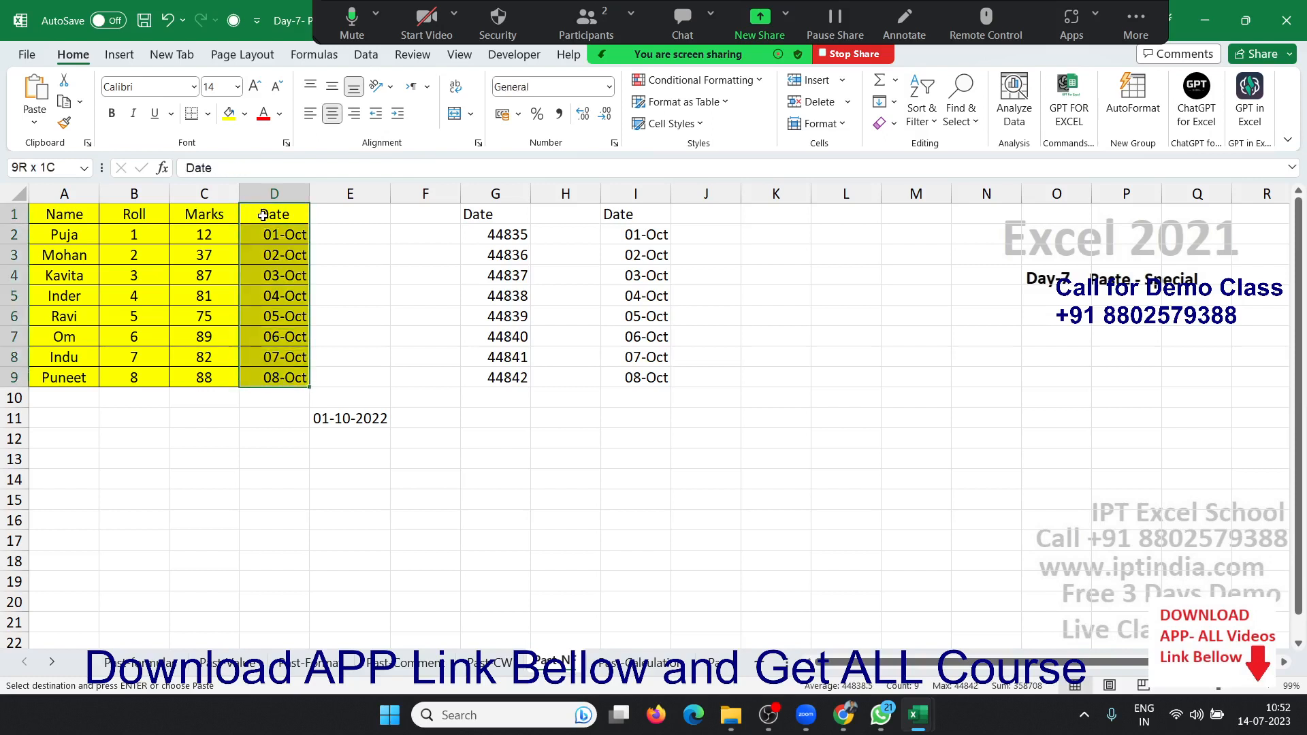
key(ctrl+c)
Paste the copied dates as values only, starting at cell G1.
key(Right)
key(Right)
key(Right)
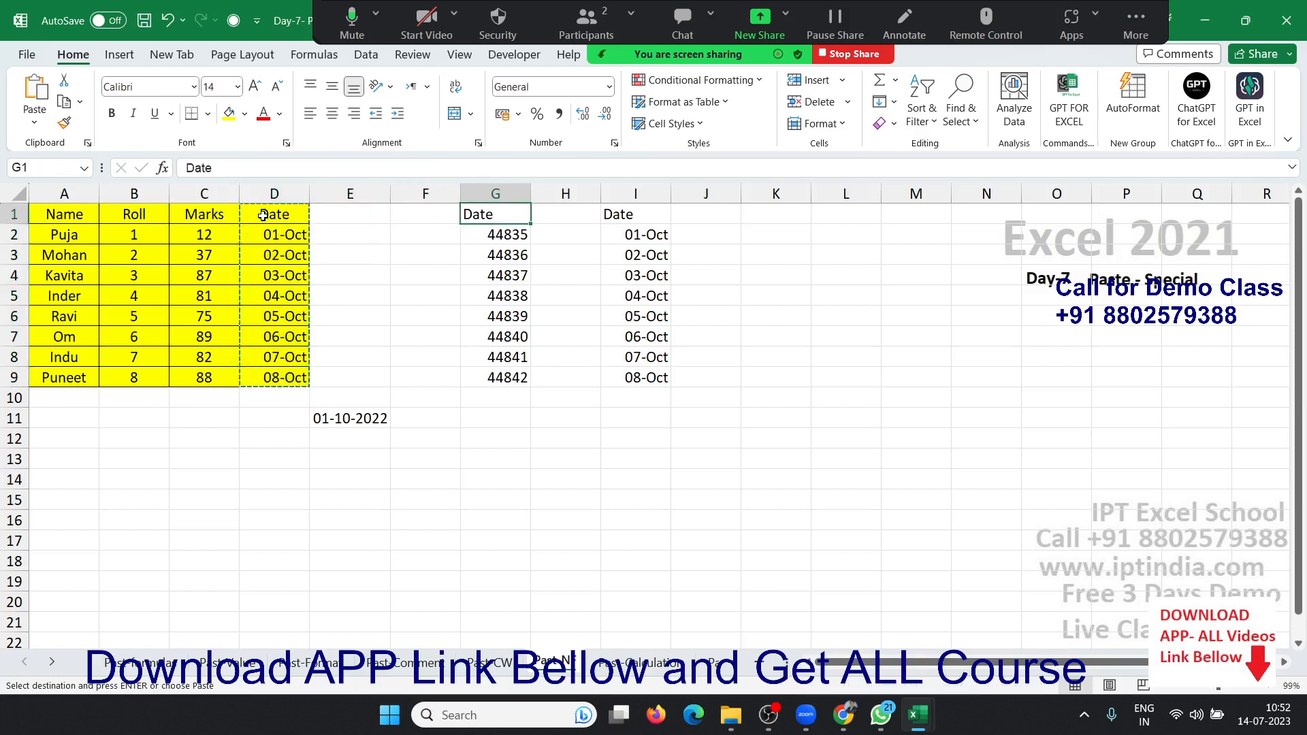
right_click(487, 215)
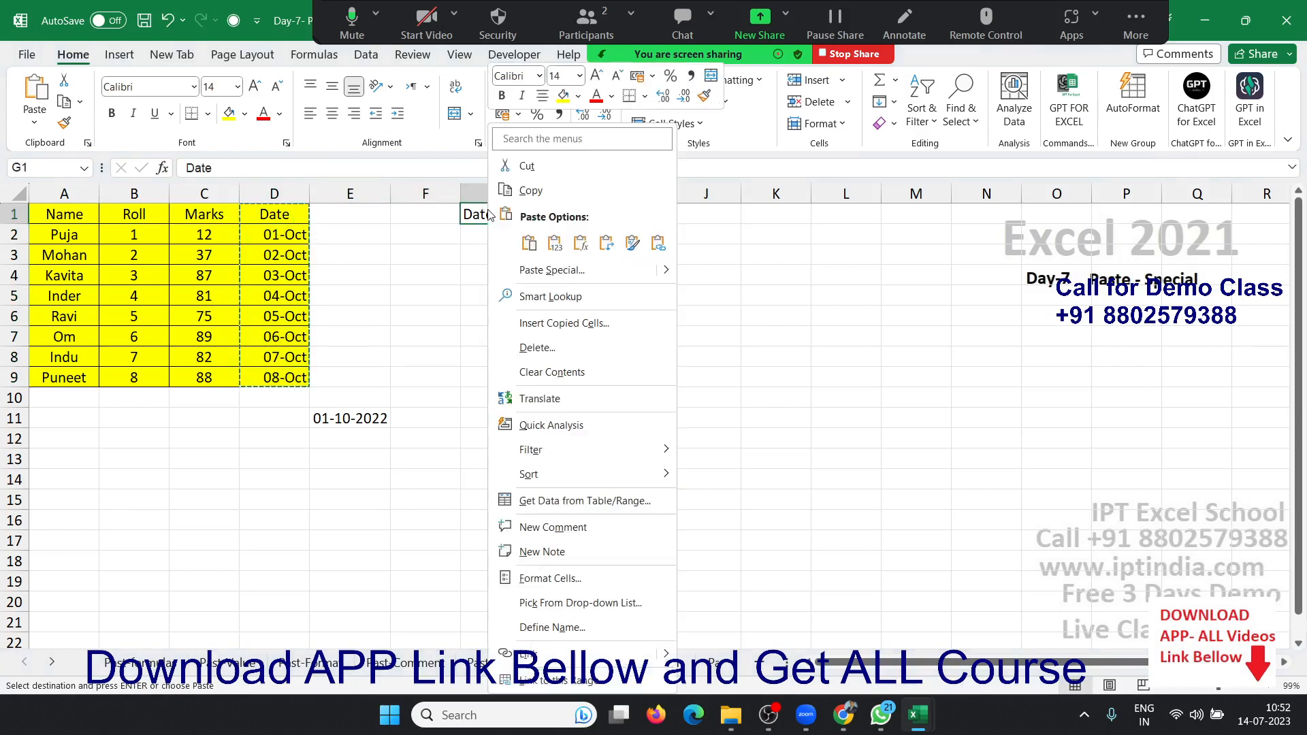
click(555, 243)
click(524, 234)
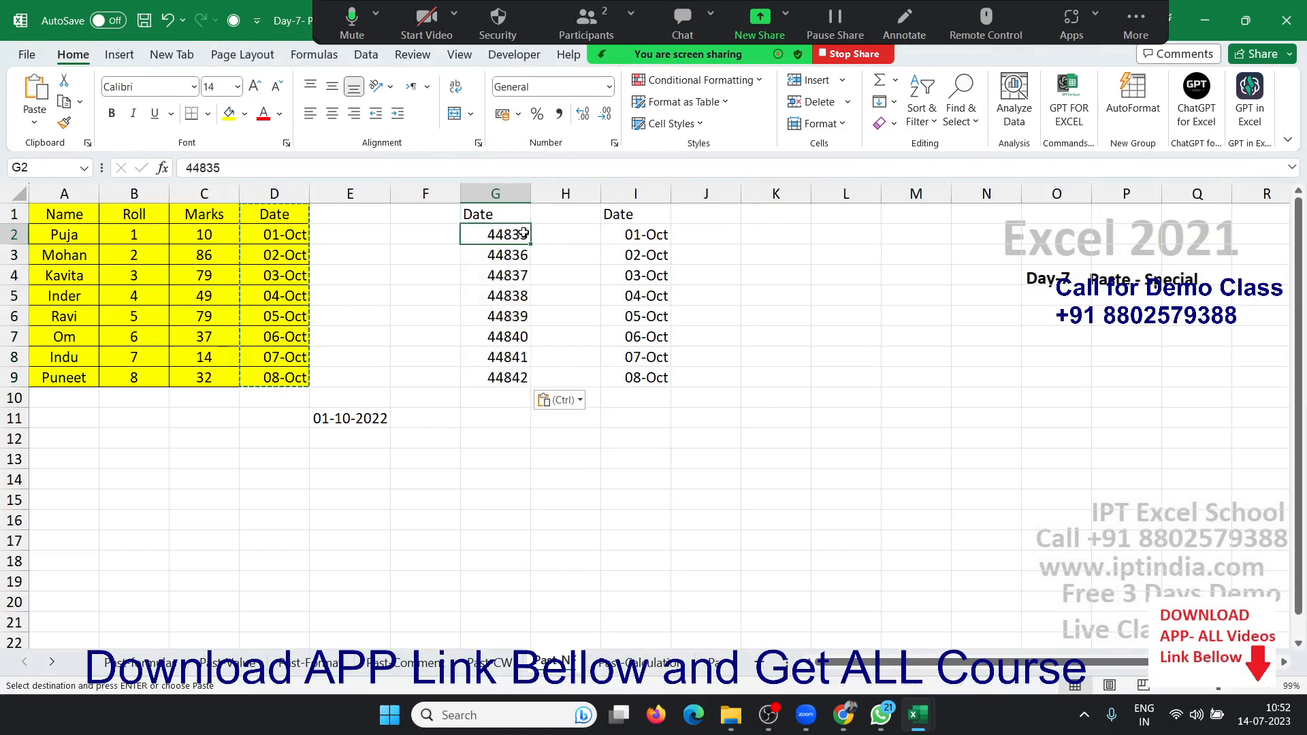
Clear the standalone date from cell E11 below the table.
key(Down)
key(Down)
key(Down)
key(Down)
key(Down)
key(Down)
key(Down)
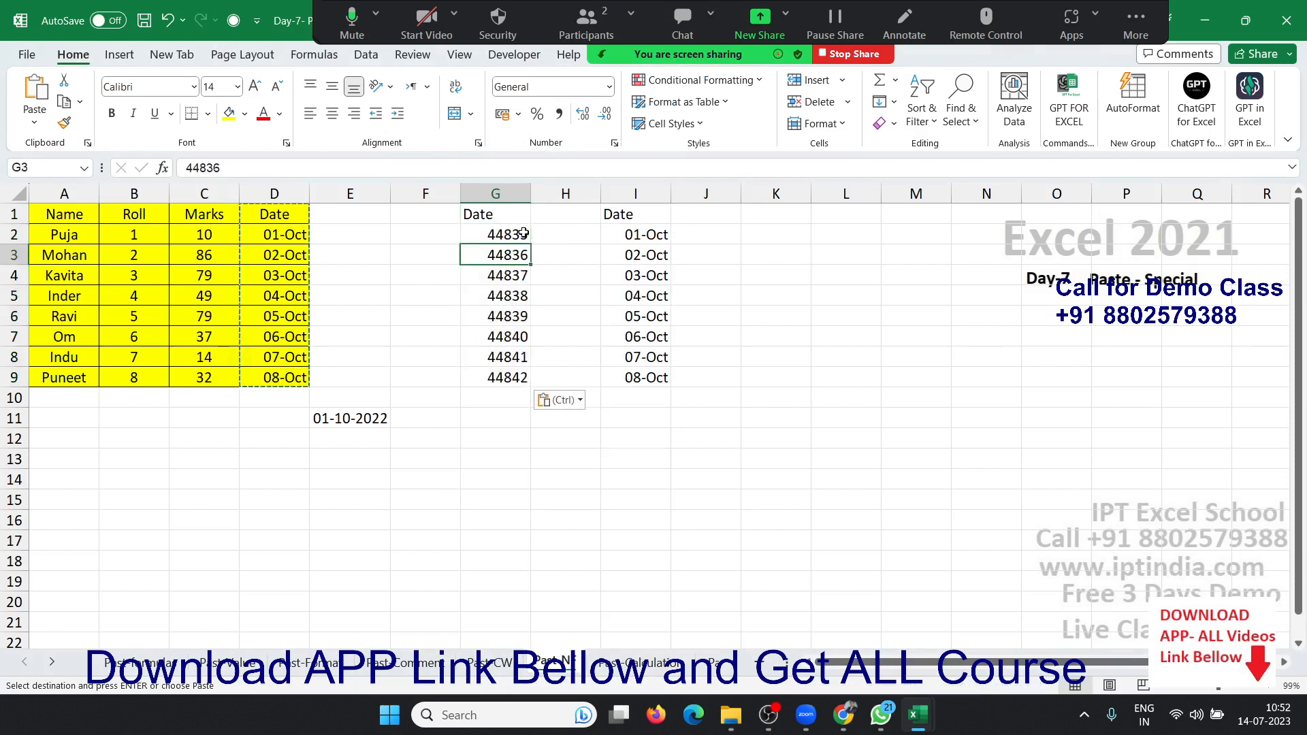
key(Down)
key(Left)
key(Left)
key(Down)
key(Down)
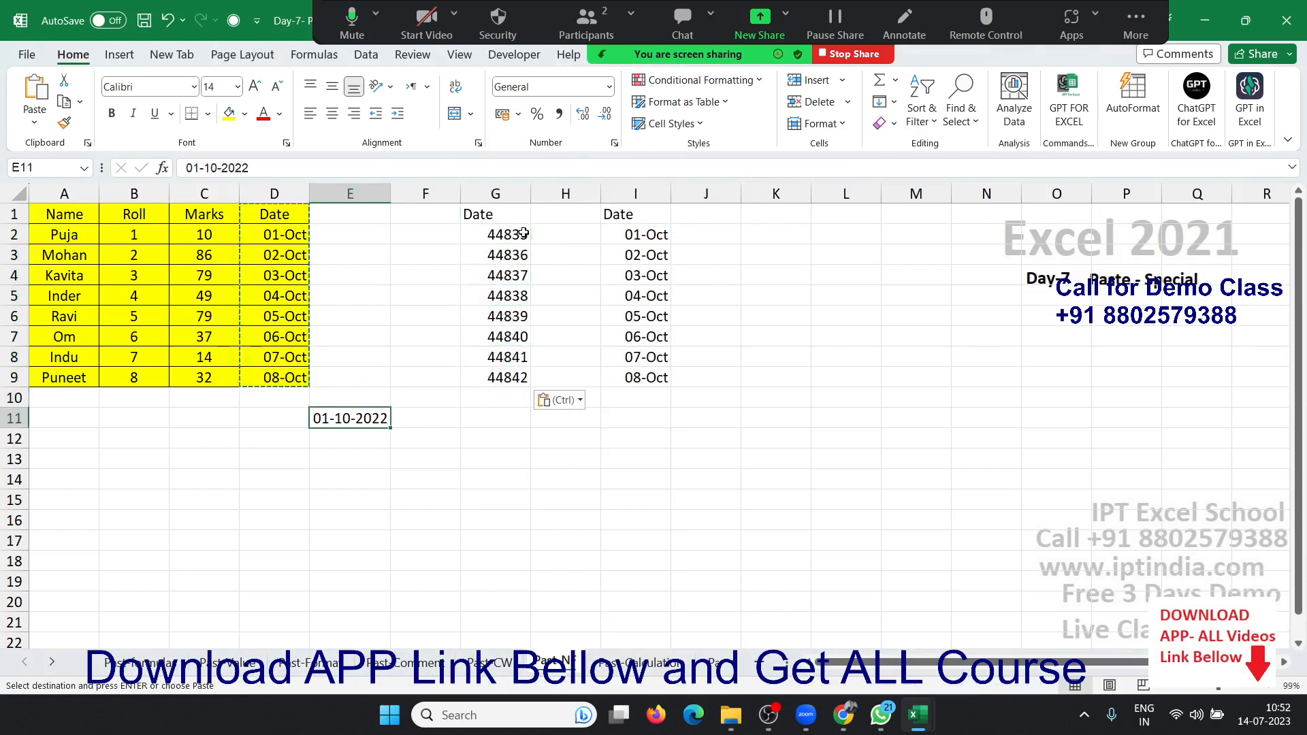
key(Delete)
key(Up)
key(Delete)
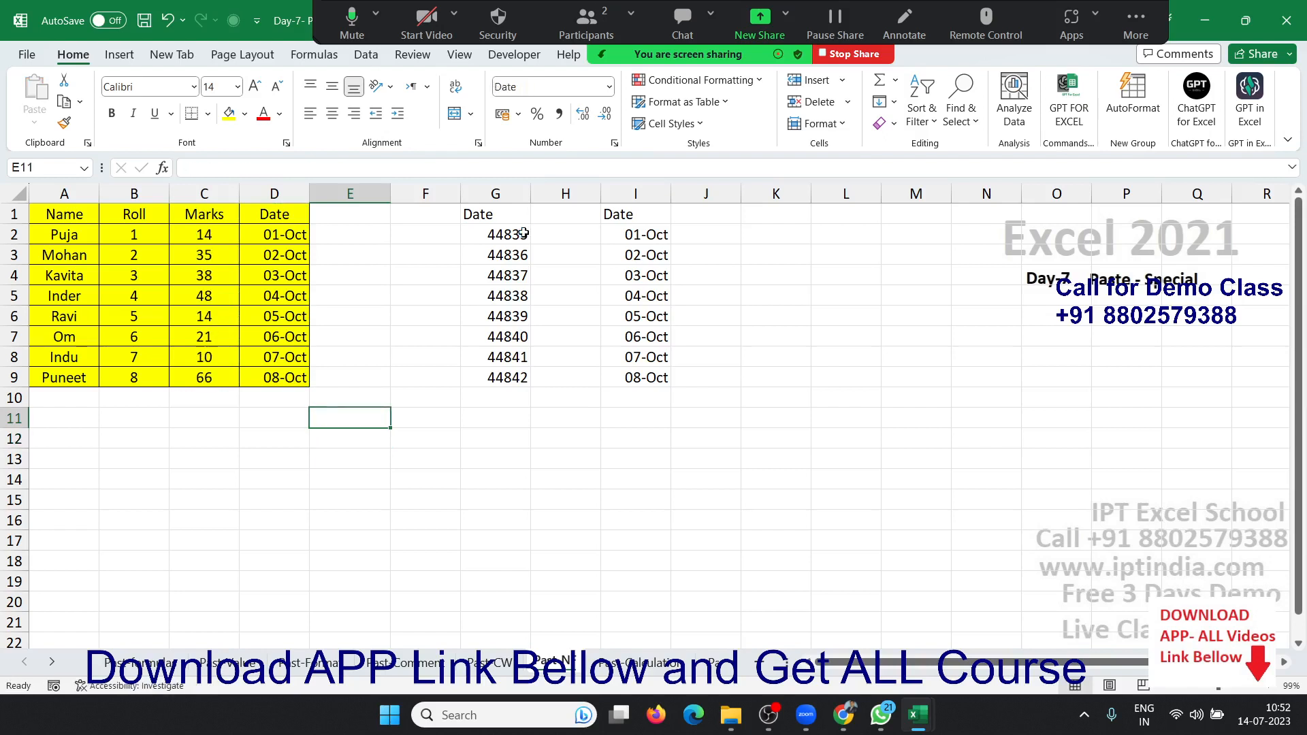
Enter the date 14/07 in cell F11 and apply the General number format to it.
key(Right)
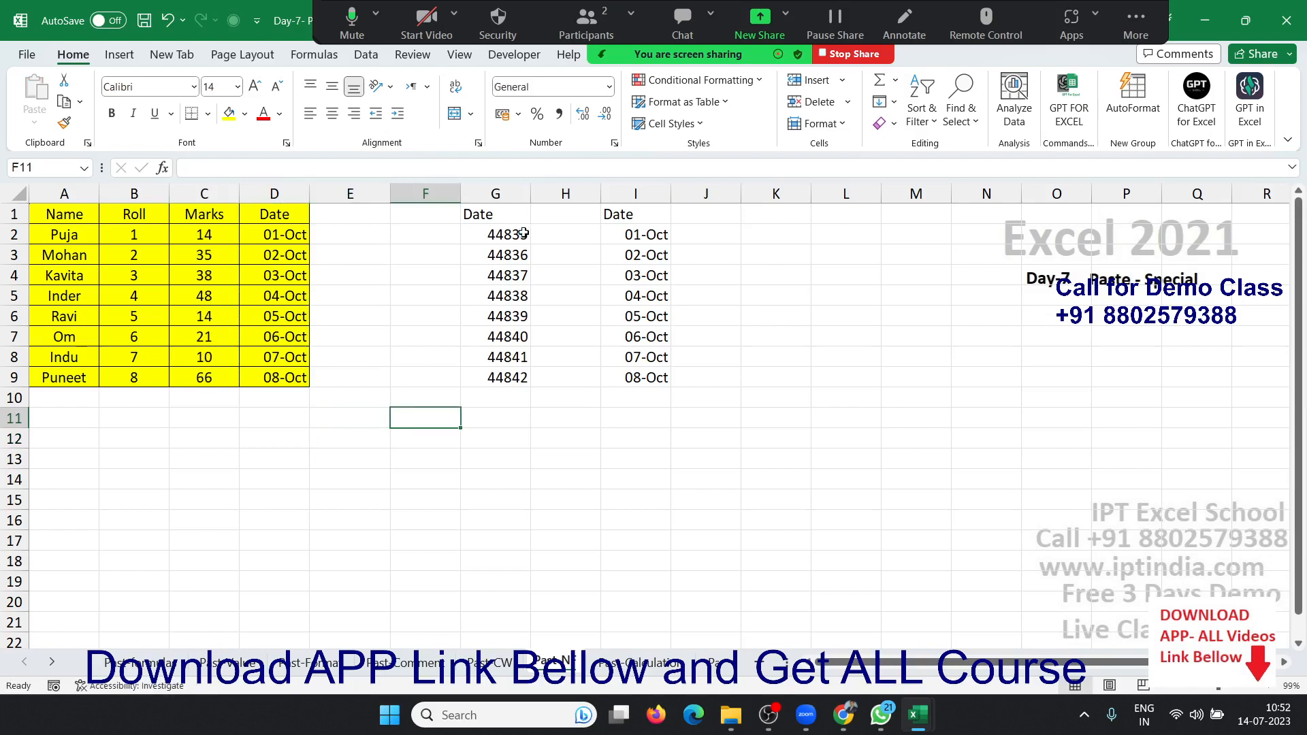
text(14/08)
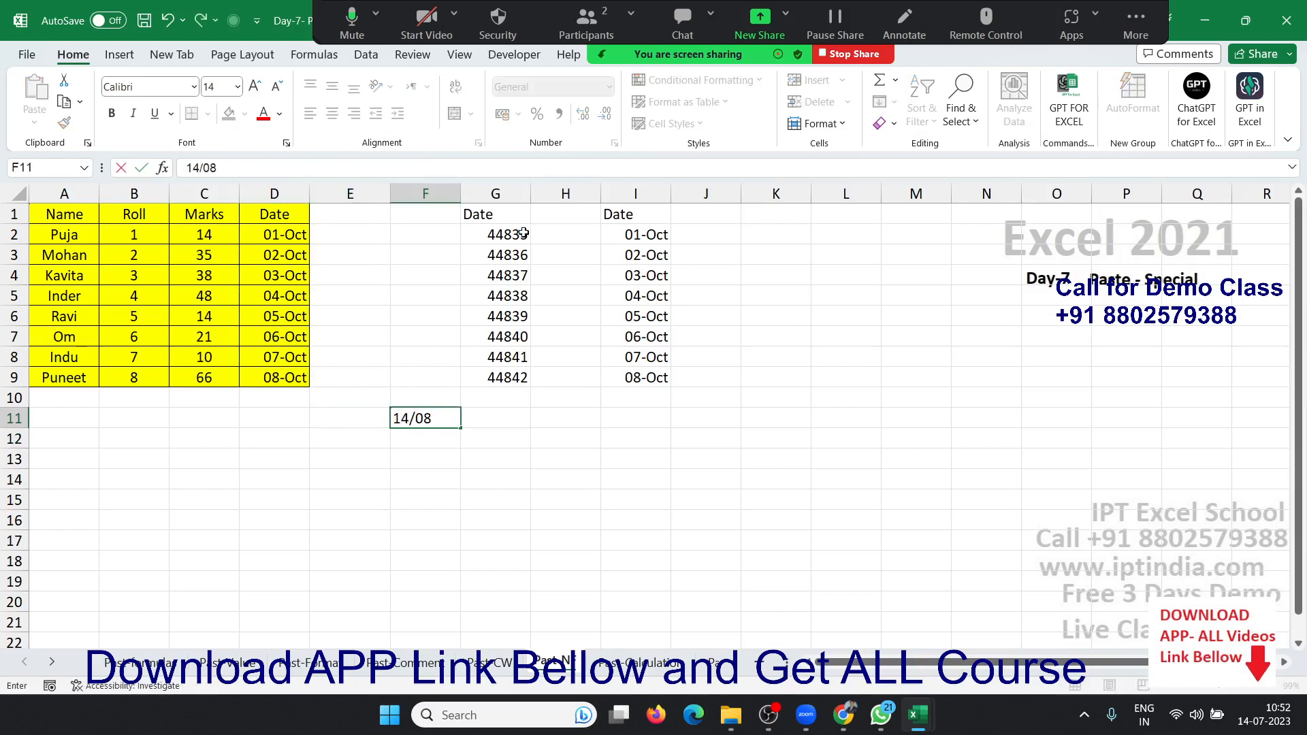
key(BackSpace)
text(7)
key(Return)
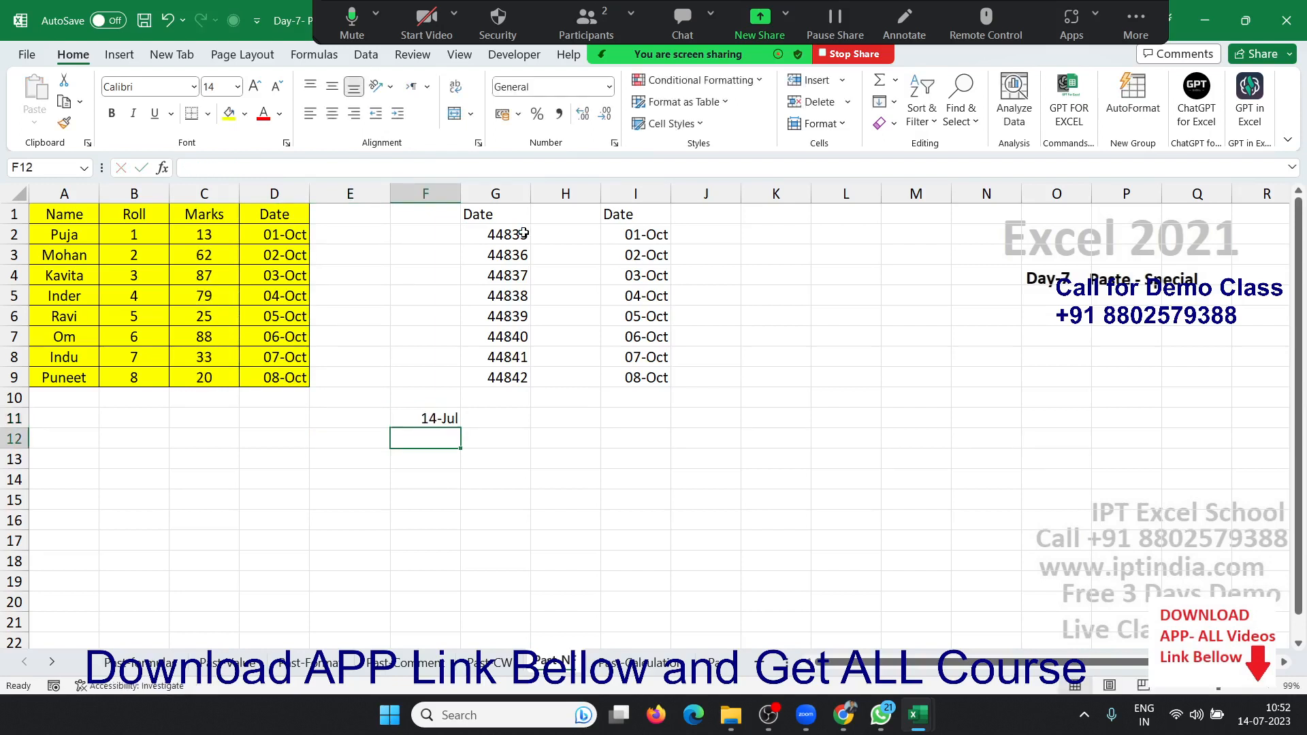
key(Up)
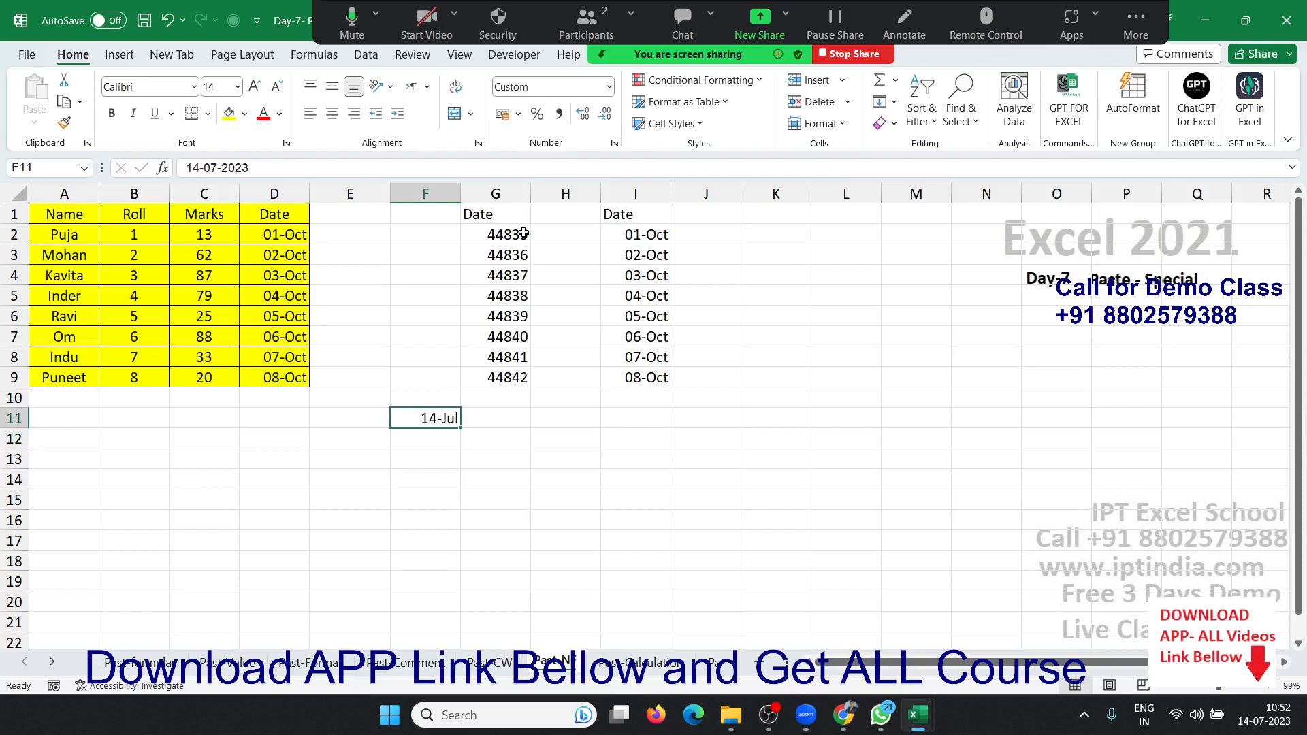
key(ctrl+shift+asciitilde)
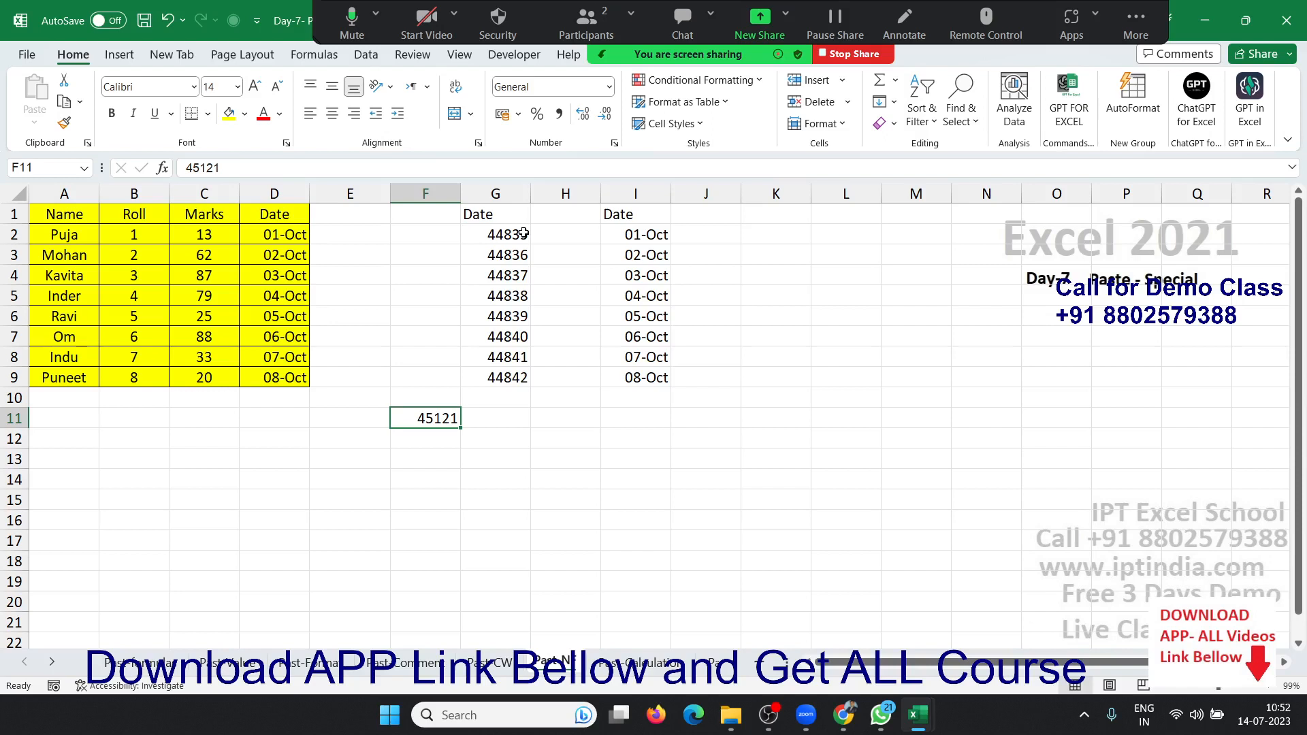
Enter 1 in cell H11 and format the cell as Short Date.
key(Right)
key(Right)
text(1)
key(ctrl+Return)
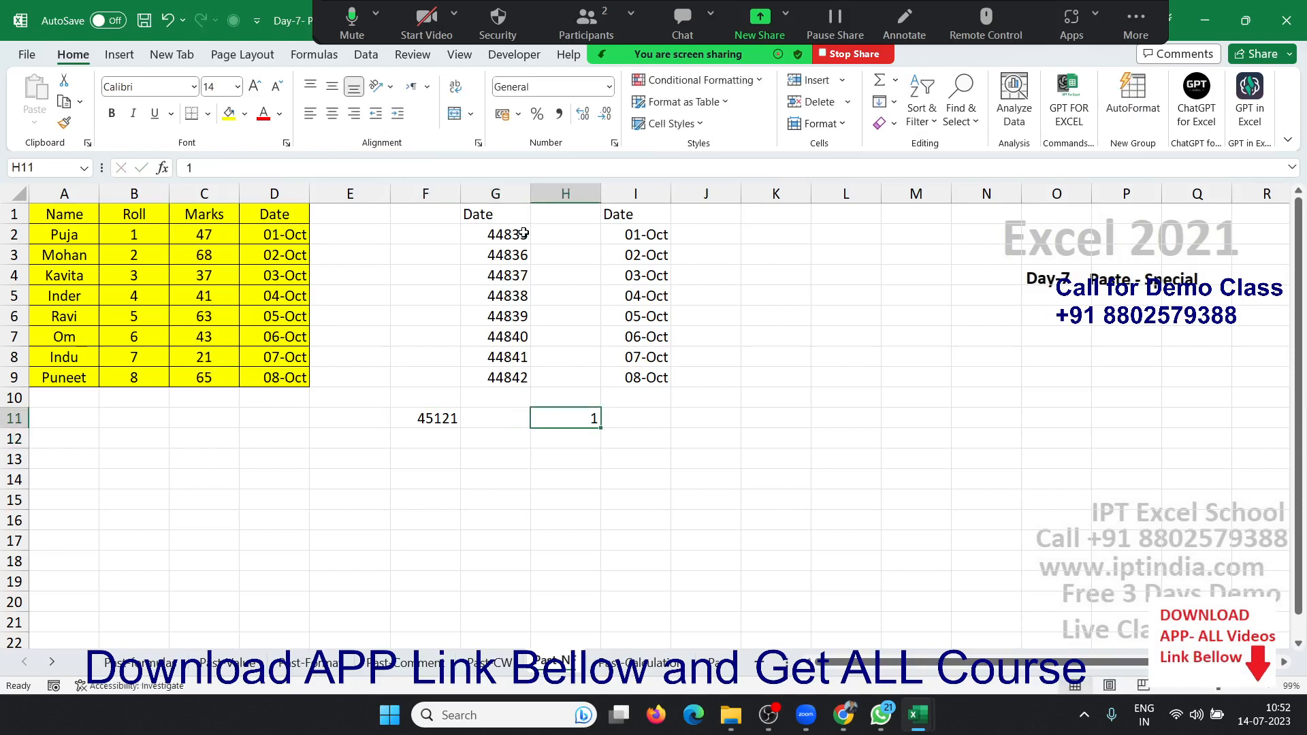
click(608, 87)
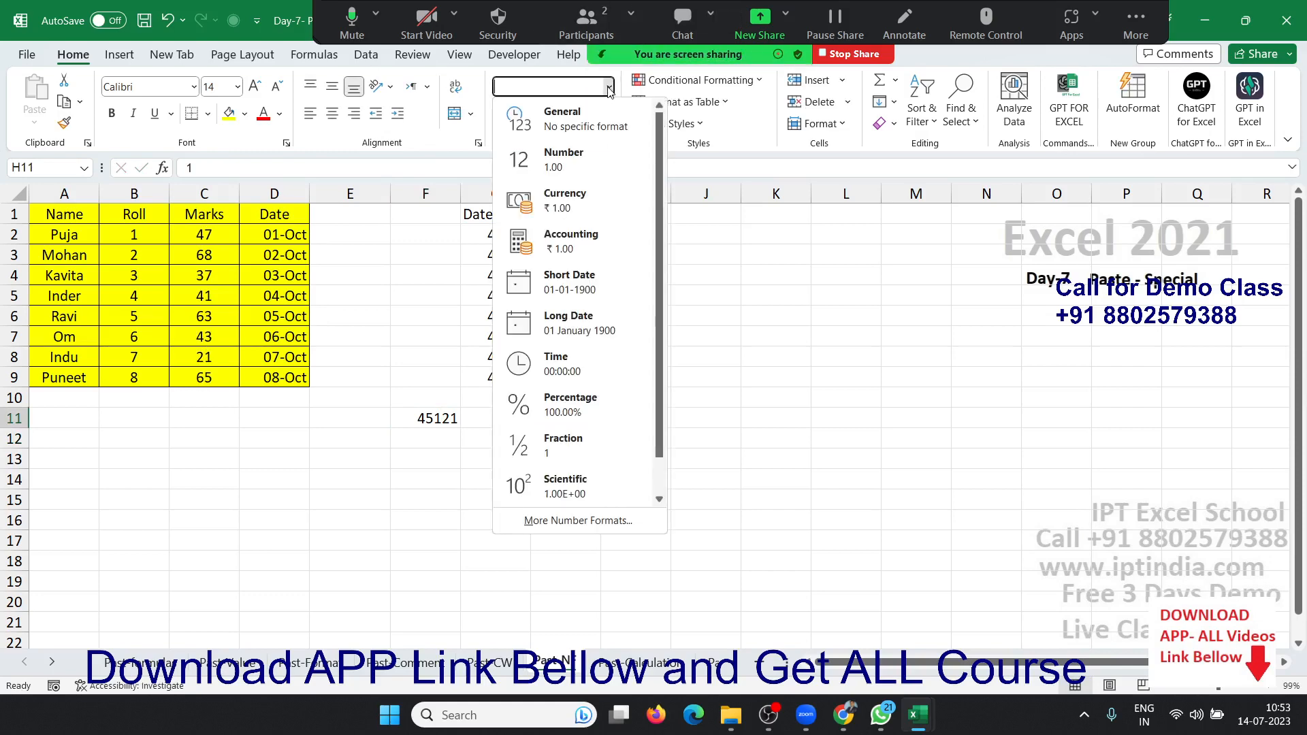
click(569, 289)
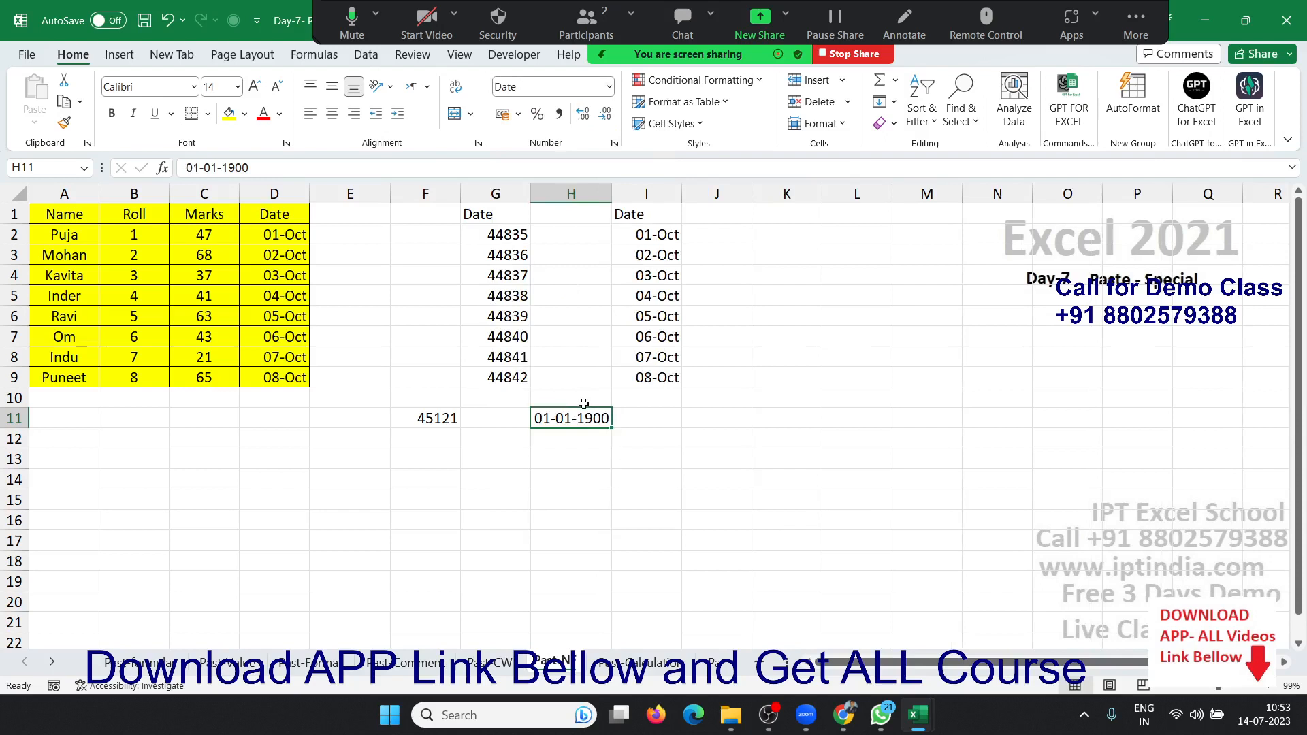
Replace the value in date-formatted cell H11 with 32, and then with 367.
text(32)
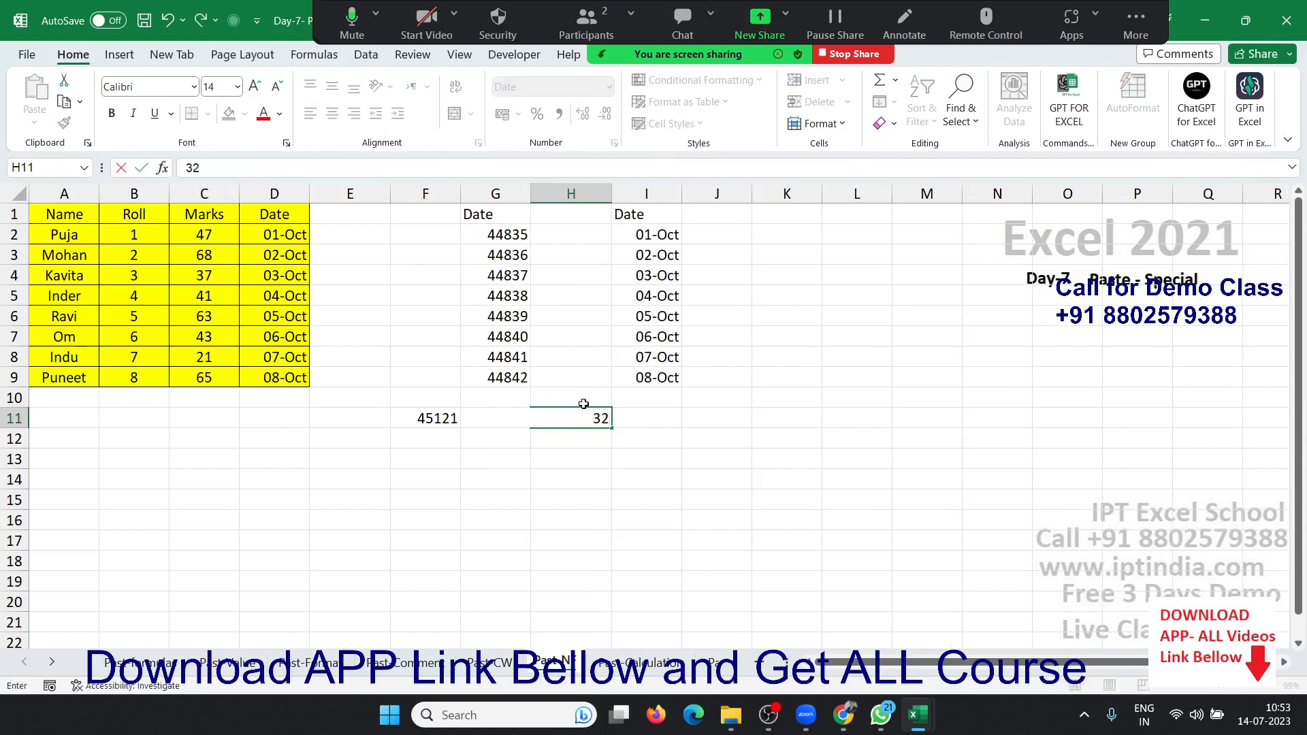
key(ctrl+Return)
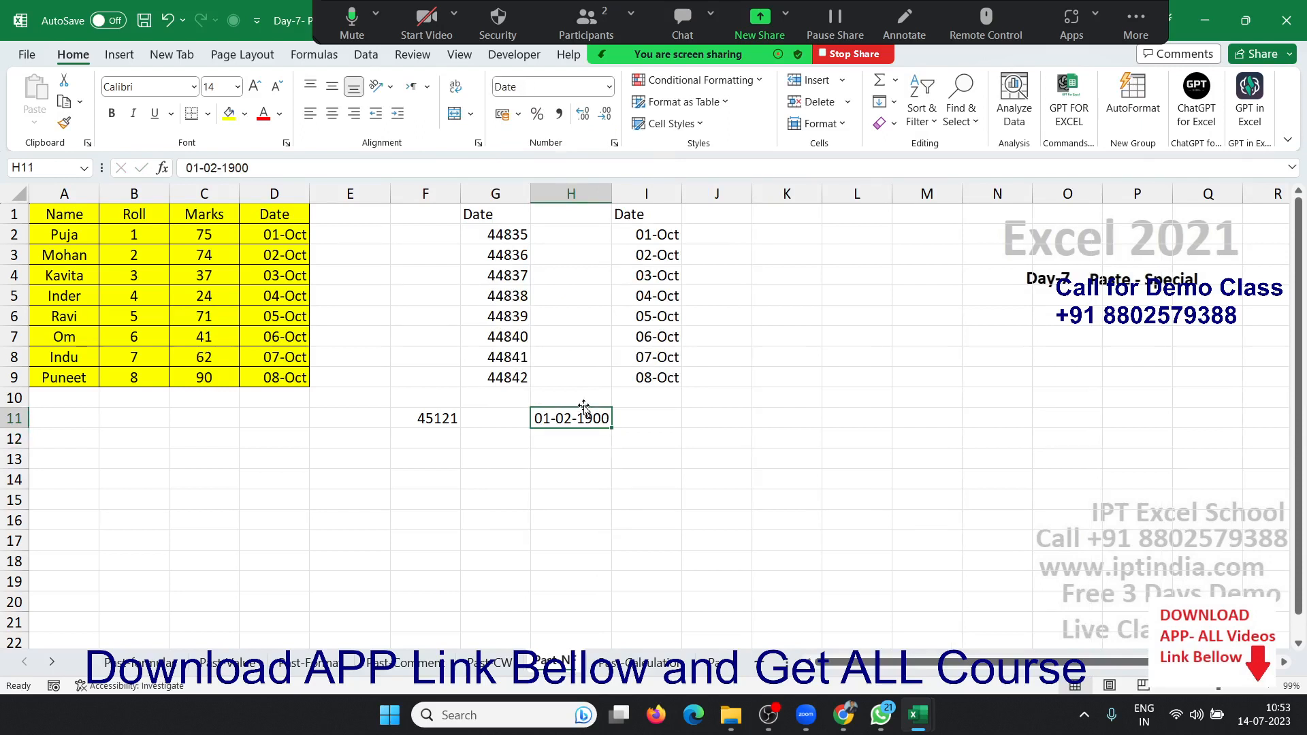
text(367)
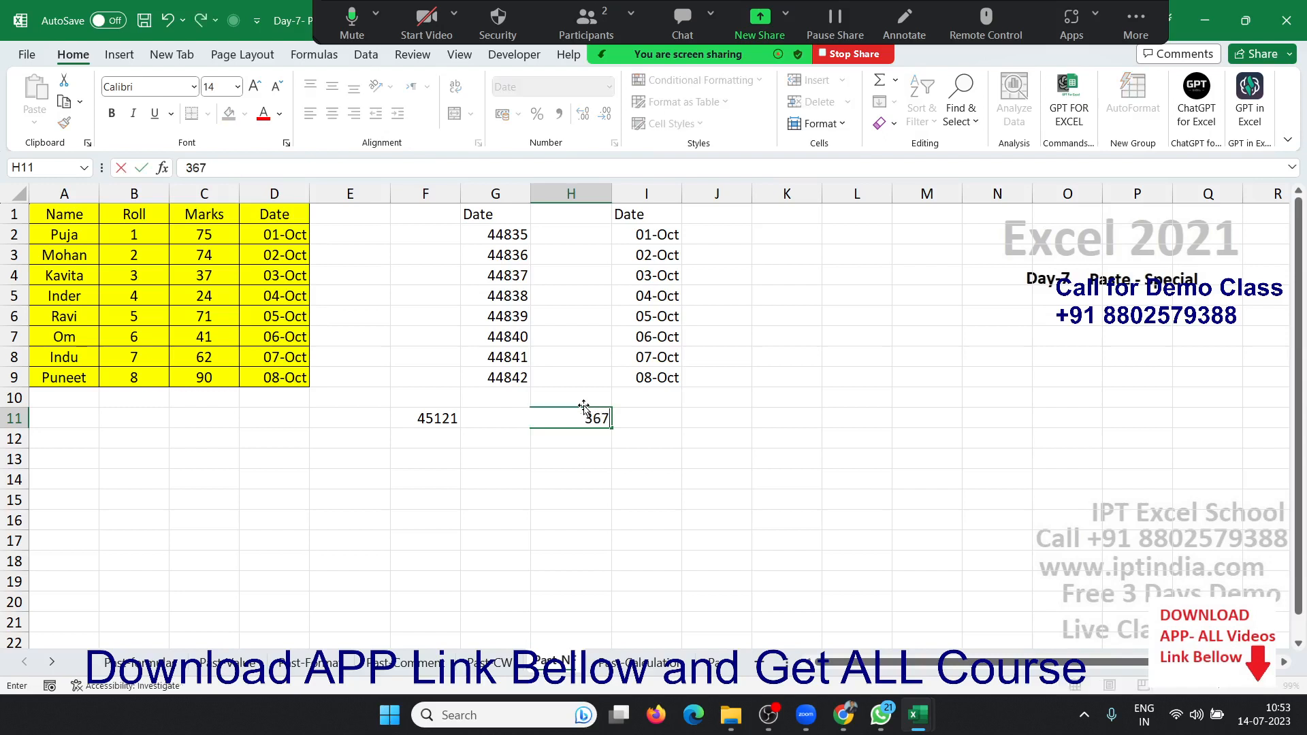
key(Return)
click(584, 408)
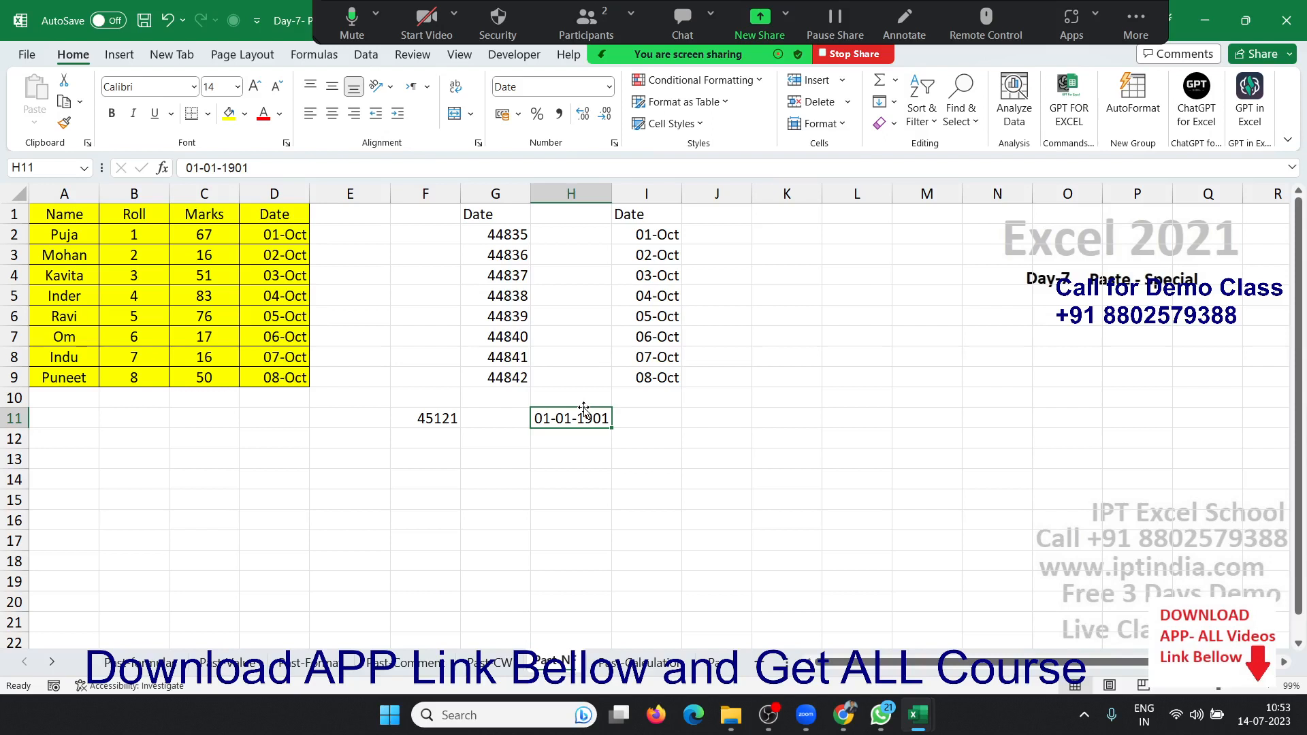
Set the date-formatted cell H11 to the serial number 45121.
text(45121)
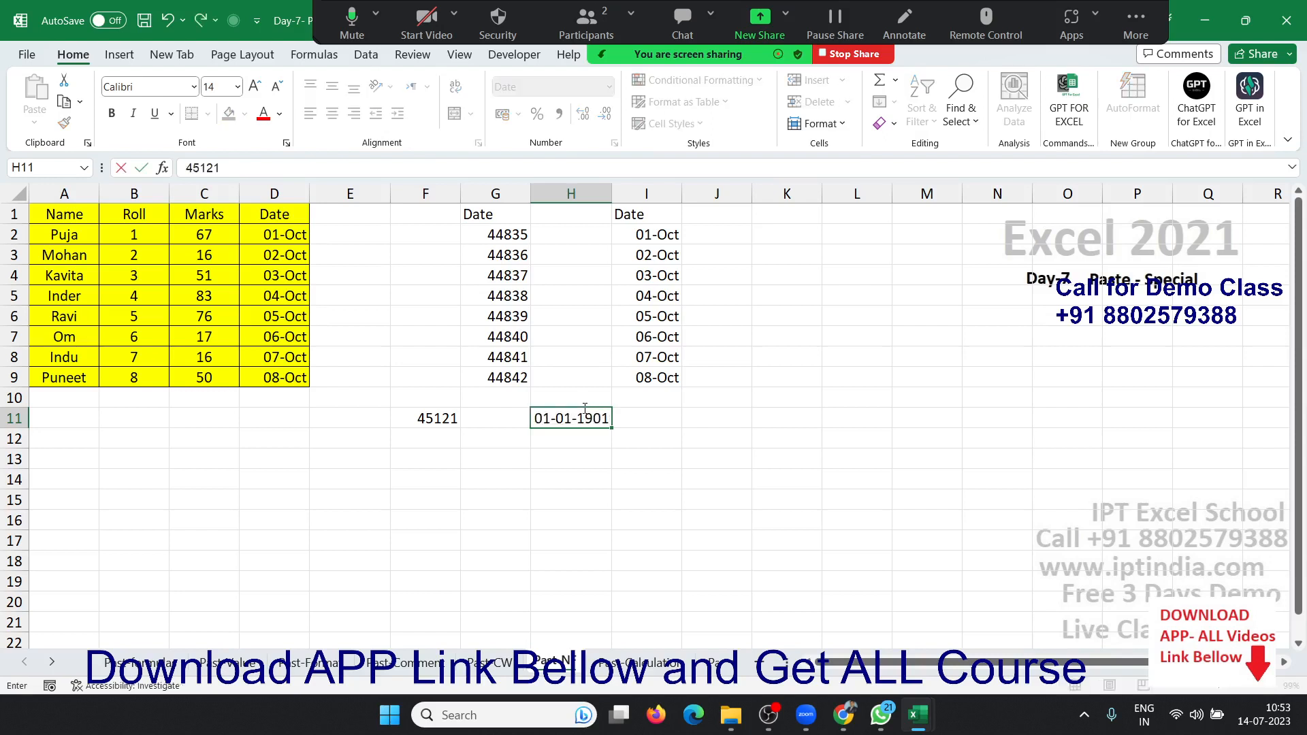
key(Return)
click(585, 408)
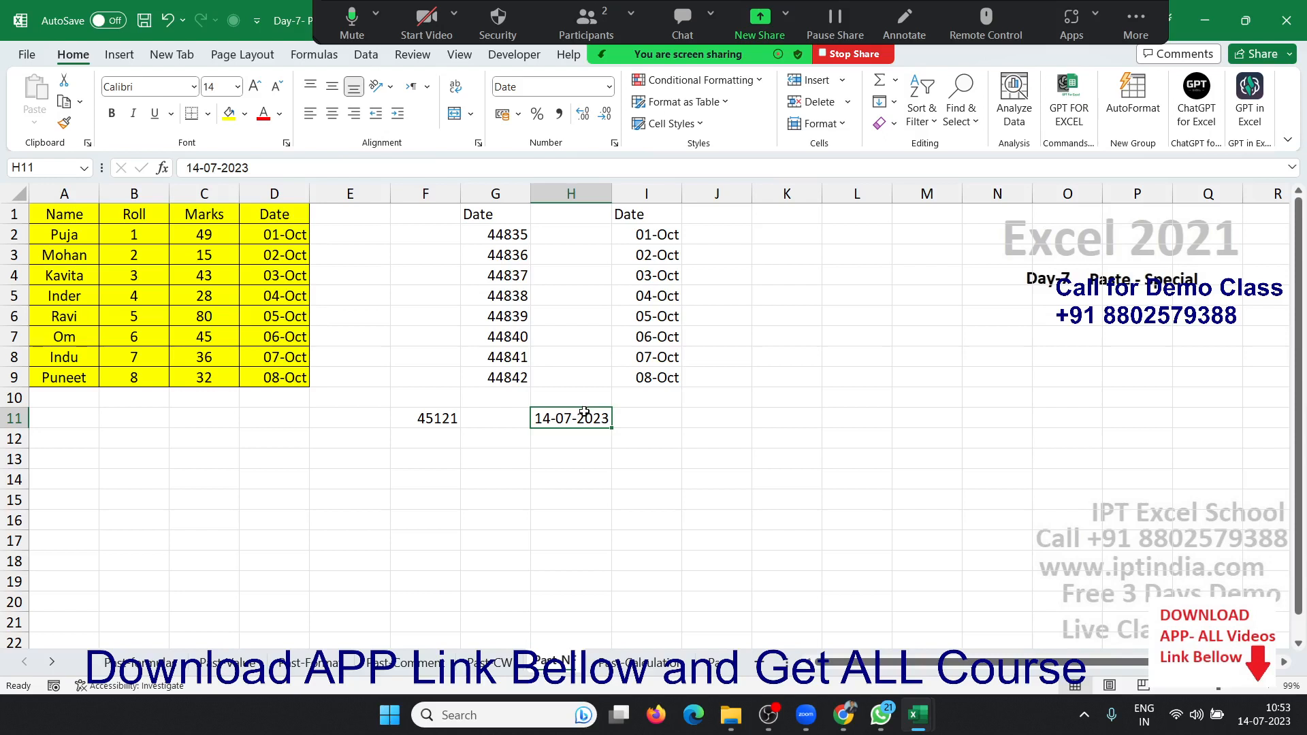
Enter the text 12ds in cell F14.
key(Down)
key(Down)
key(Down)
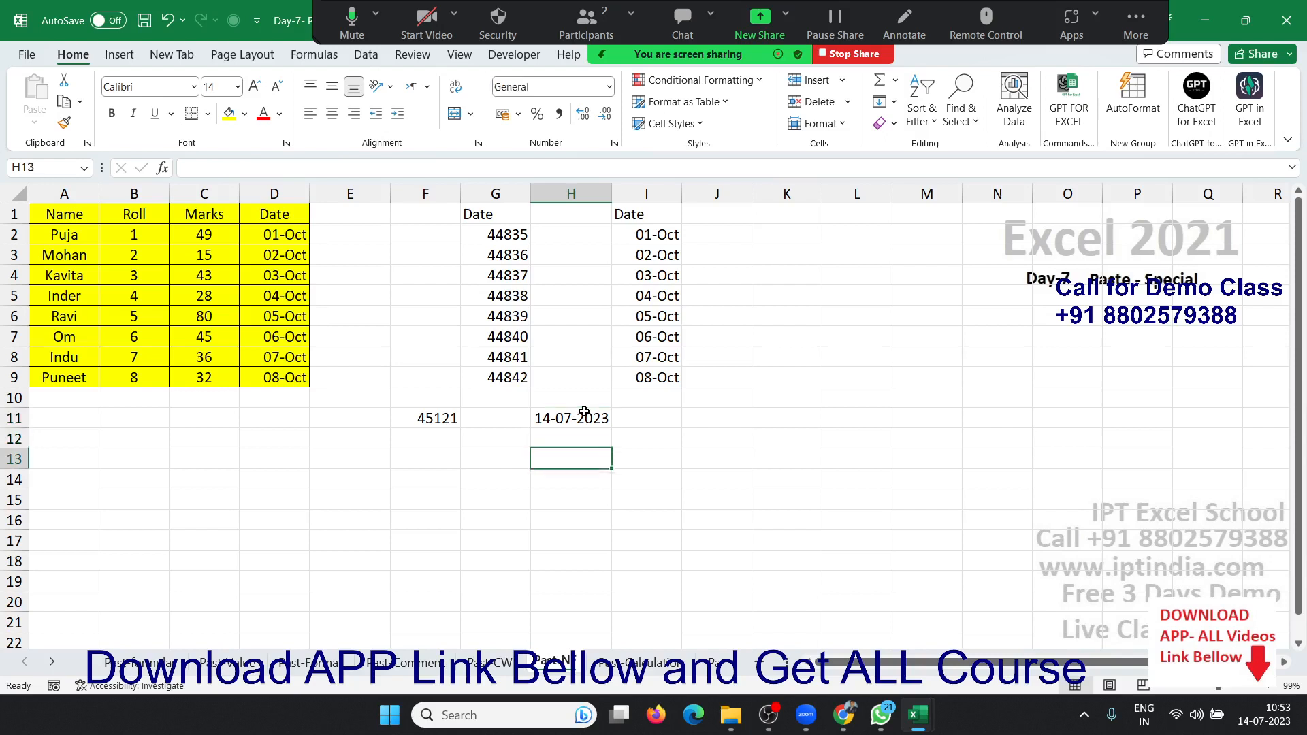
key(Left)
key(Left)
text(12)
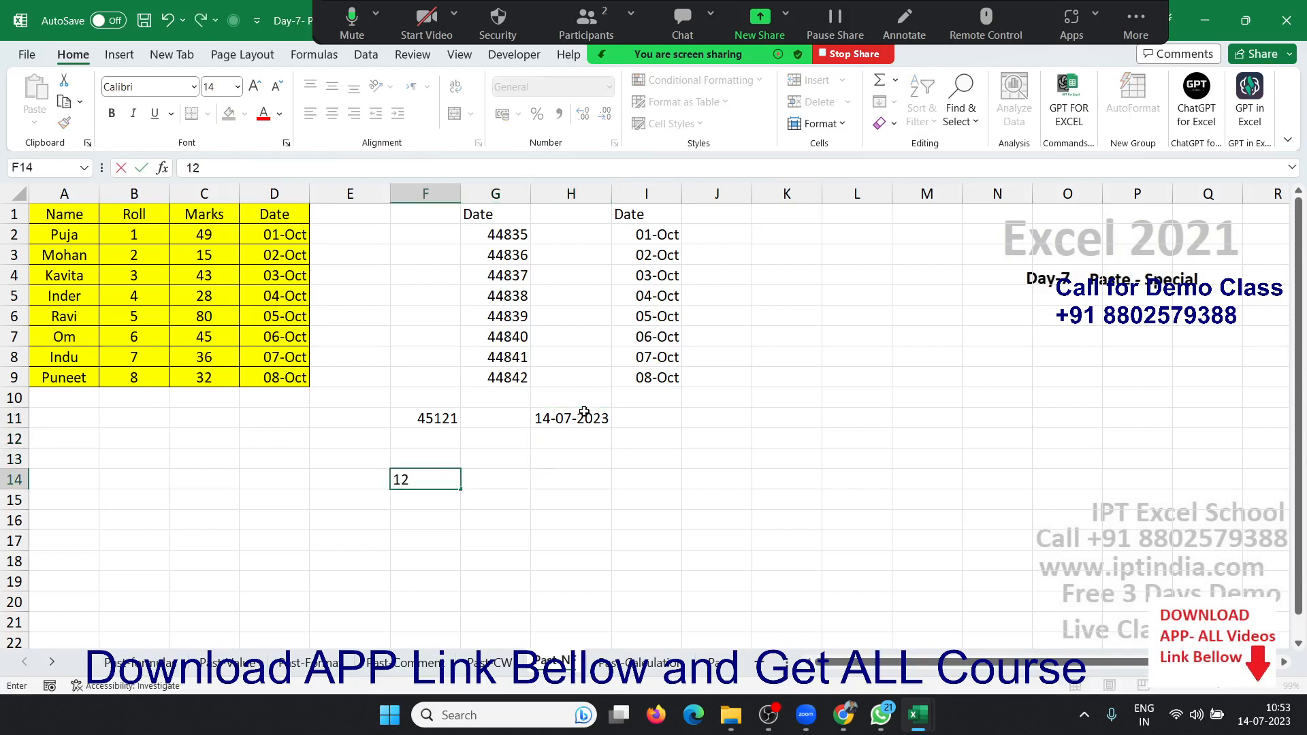
text(ds)
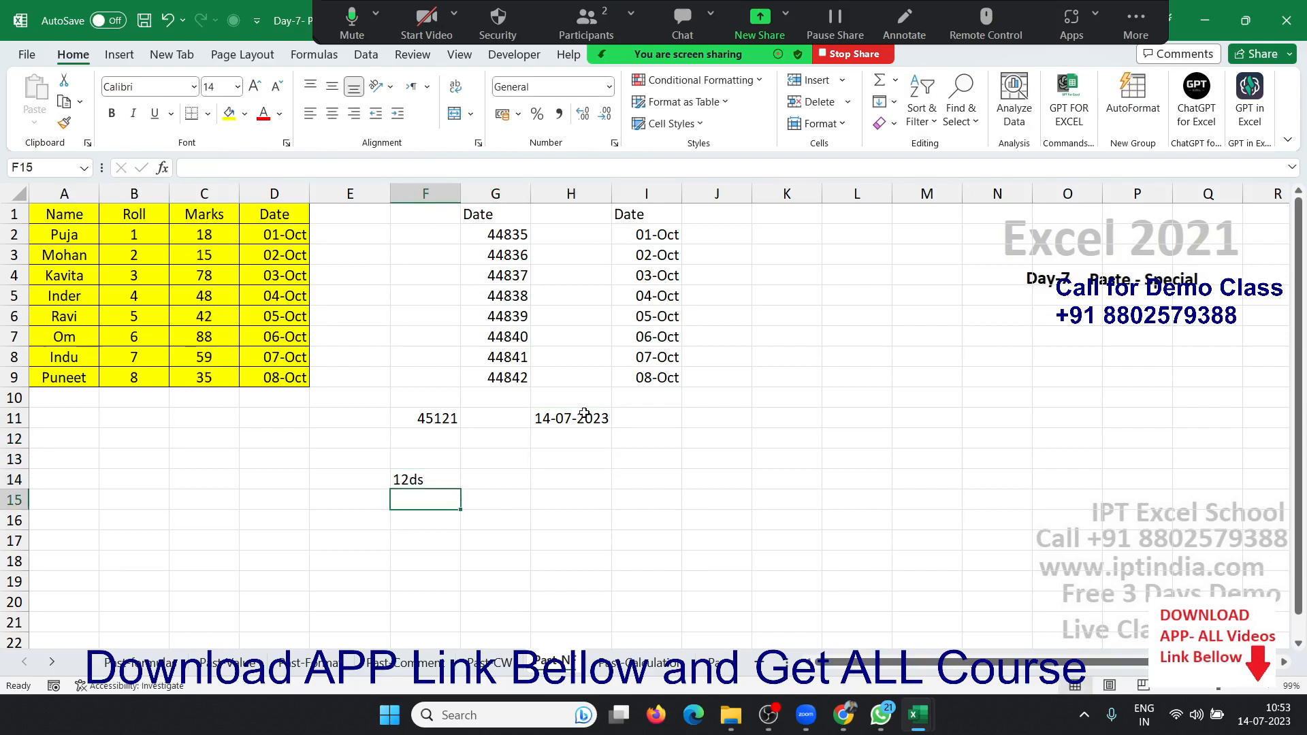
Enter the formula =F14+20 in cell G14.
key(Right)
text(=)
key(Left)
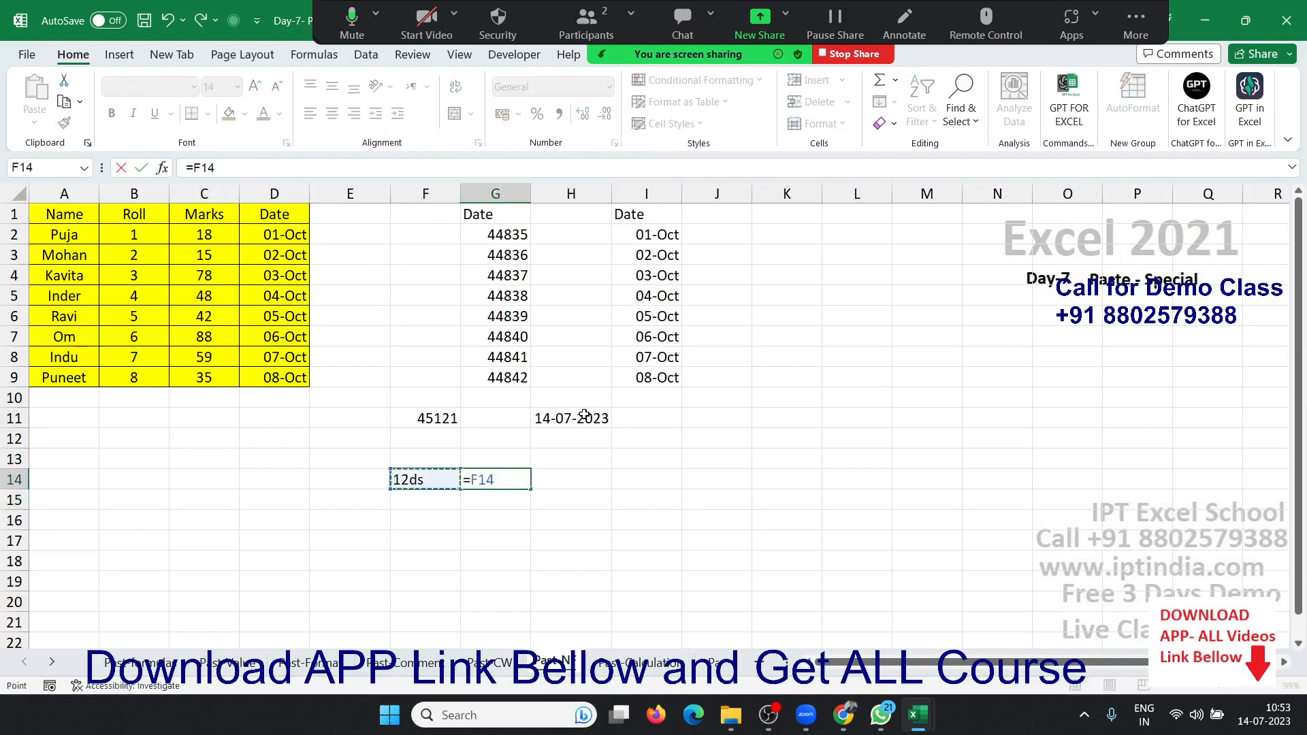
text(+20)
key(Return)
Change the date in cell H11 to the day-month-year format with an abbreviated month name, as in 14-Jul-23.
key(Up)
key(Up)
key(Up)
key(Up)
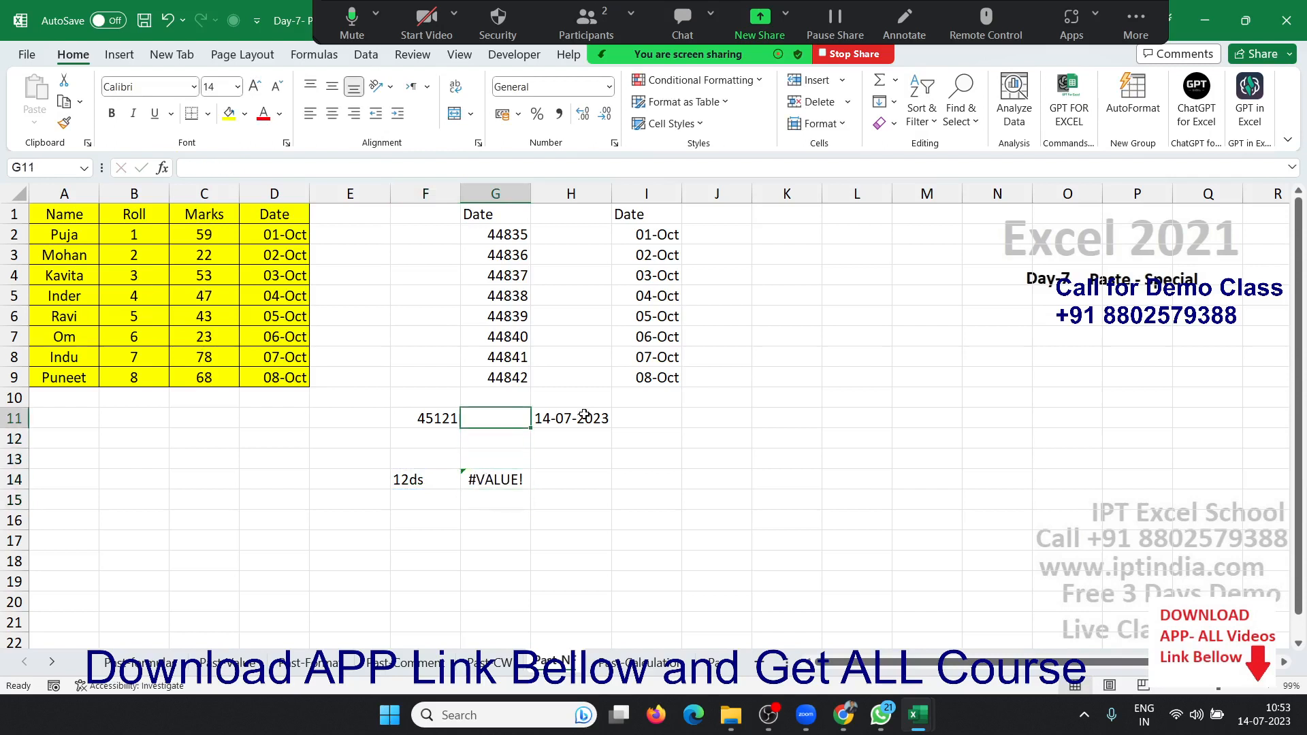
key(Right)
key(ctrl+shift+3)
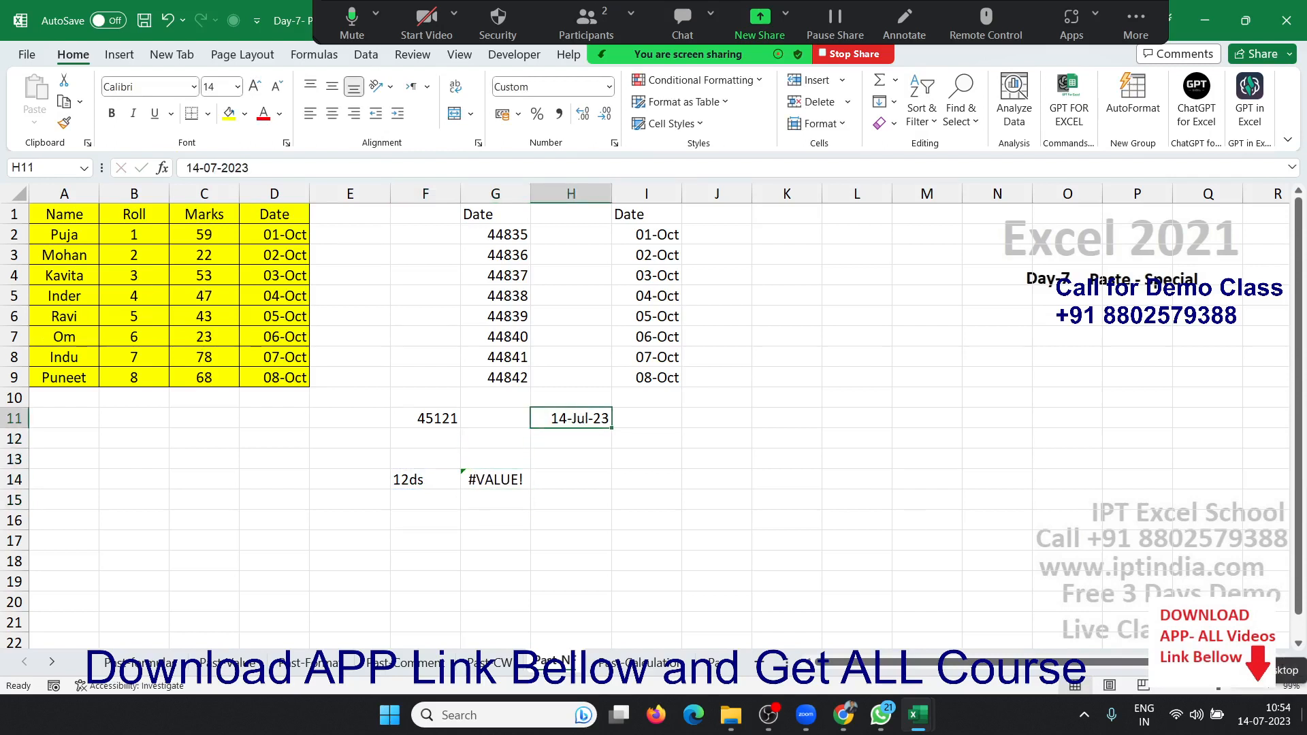
key(Down)
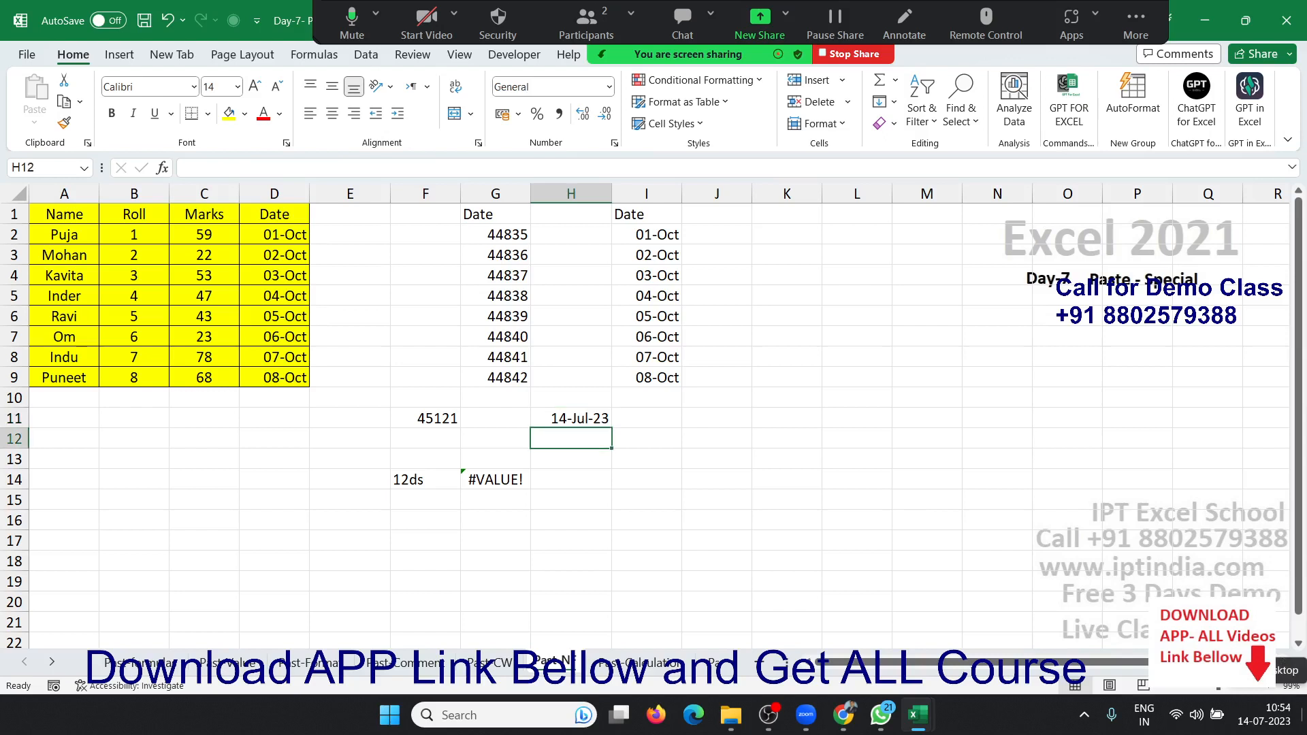
Enter the formula =H11+10 in cell H12 to add ten days to the date above.
text(=)
key(Up)
text(+)
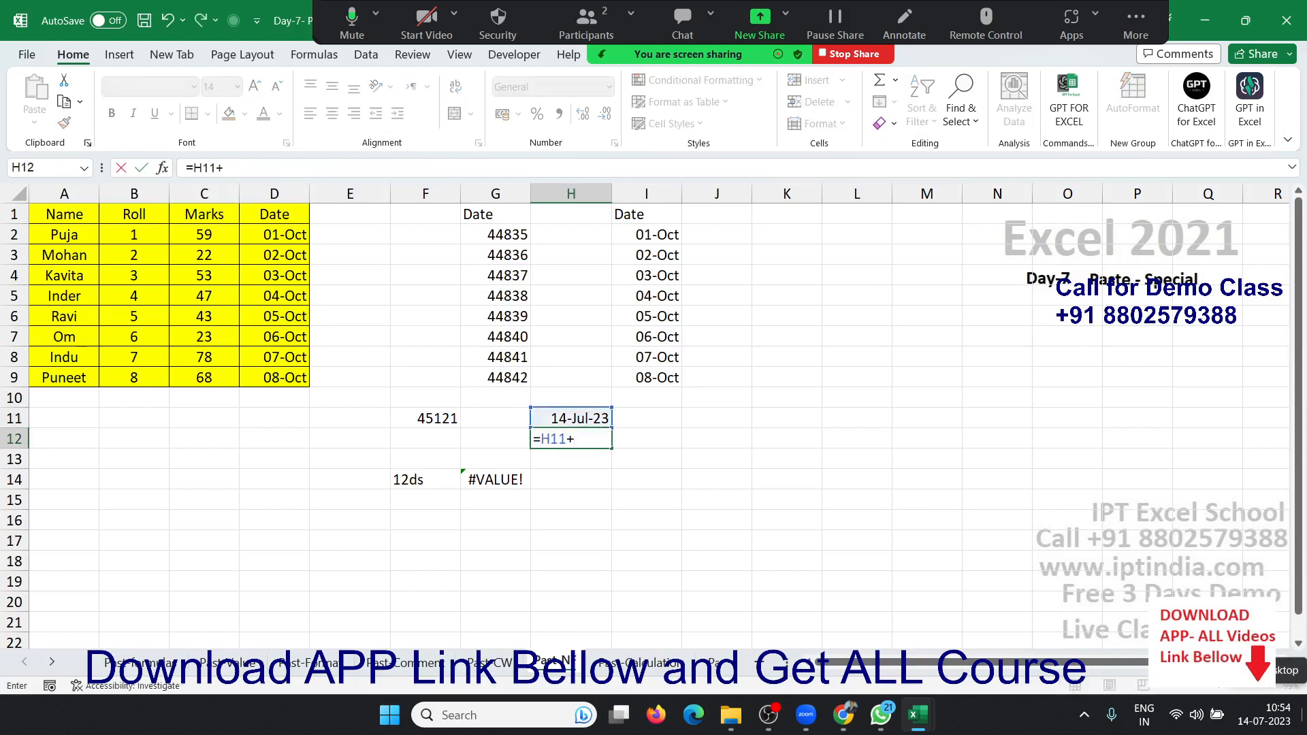
text(10)
key(Return)
key(Up)
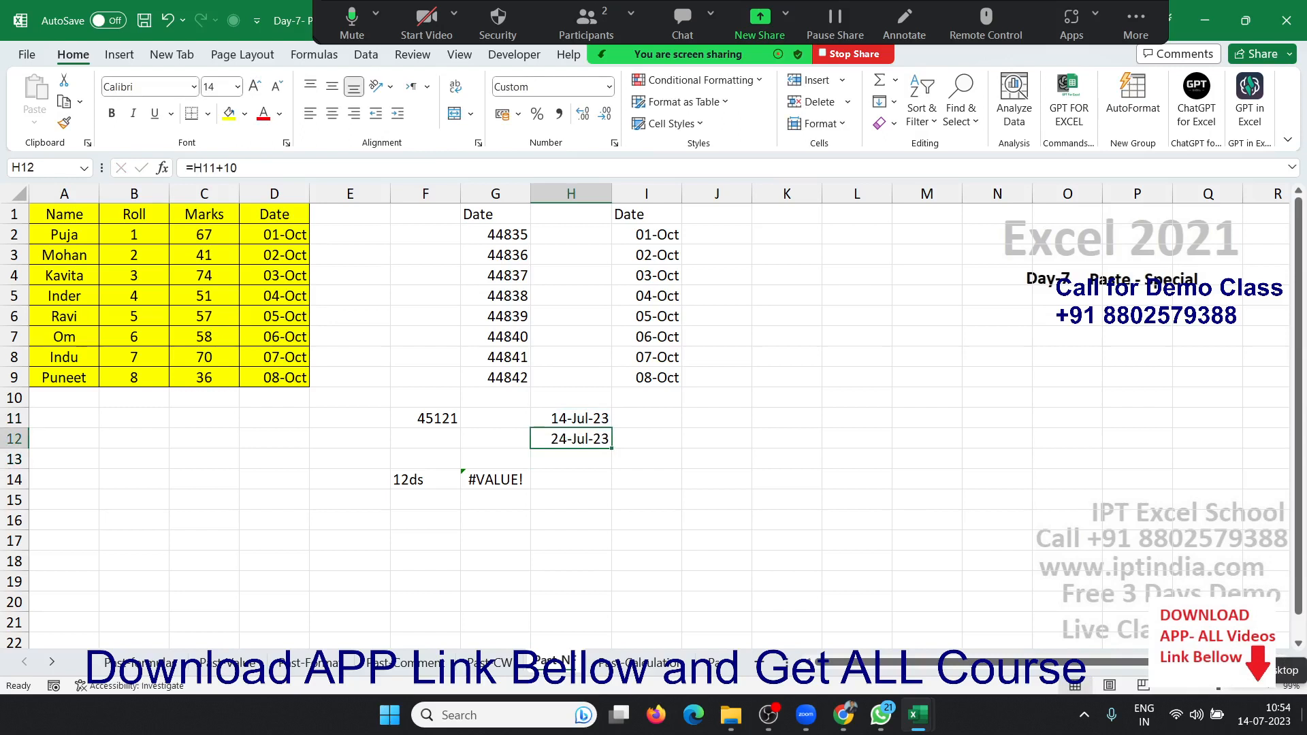
Change the date cells H11 and H12 to the General format to show their serial numbers.
key(Down)
key(Left)
key(Left)
key(Down)
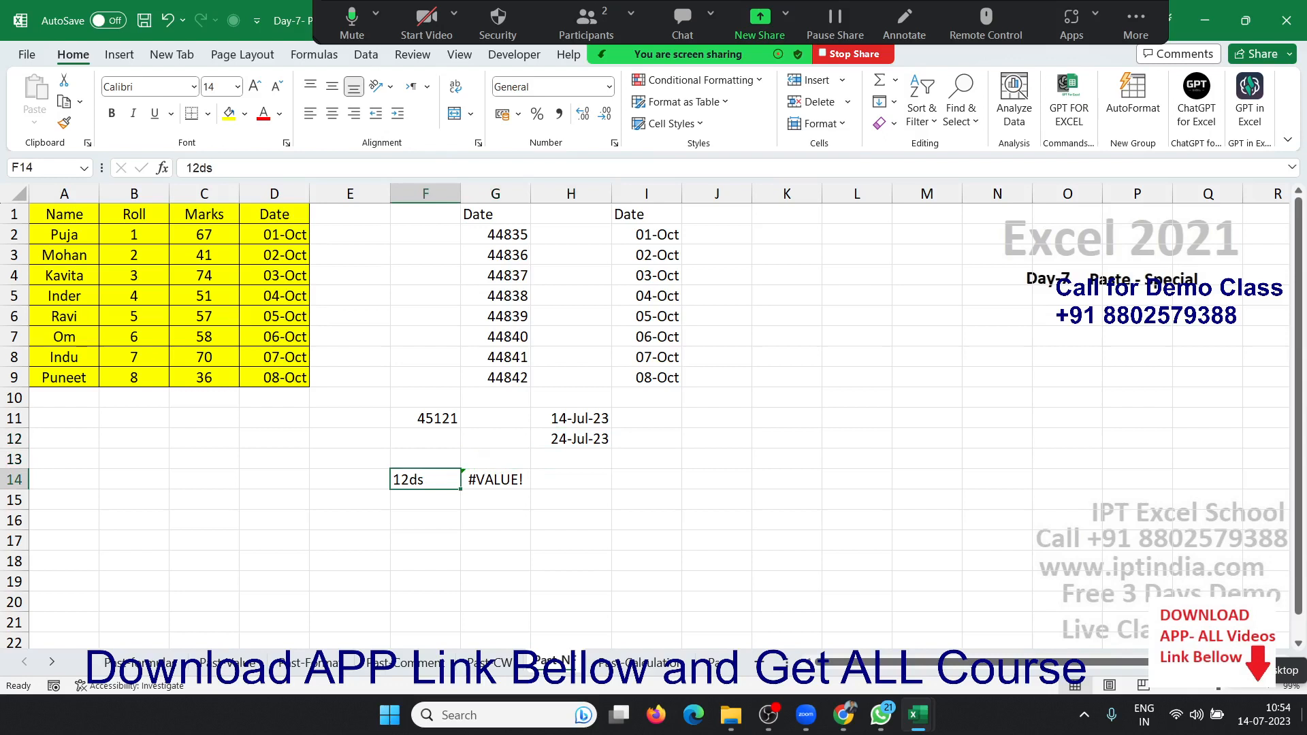
key(Right)
key(Up)
key(Up)
key(Up)
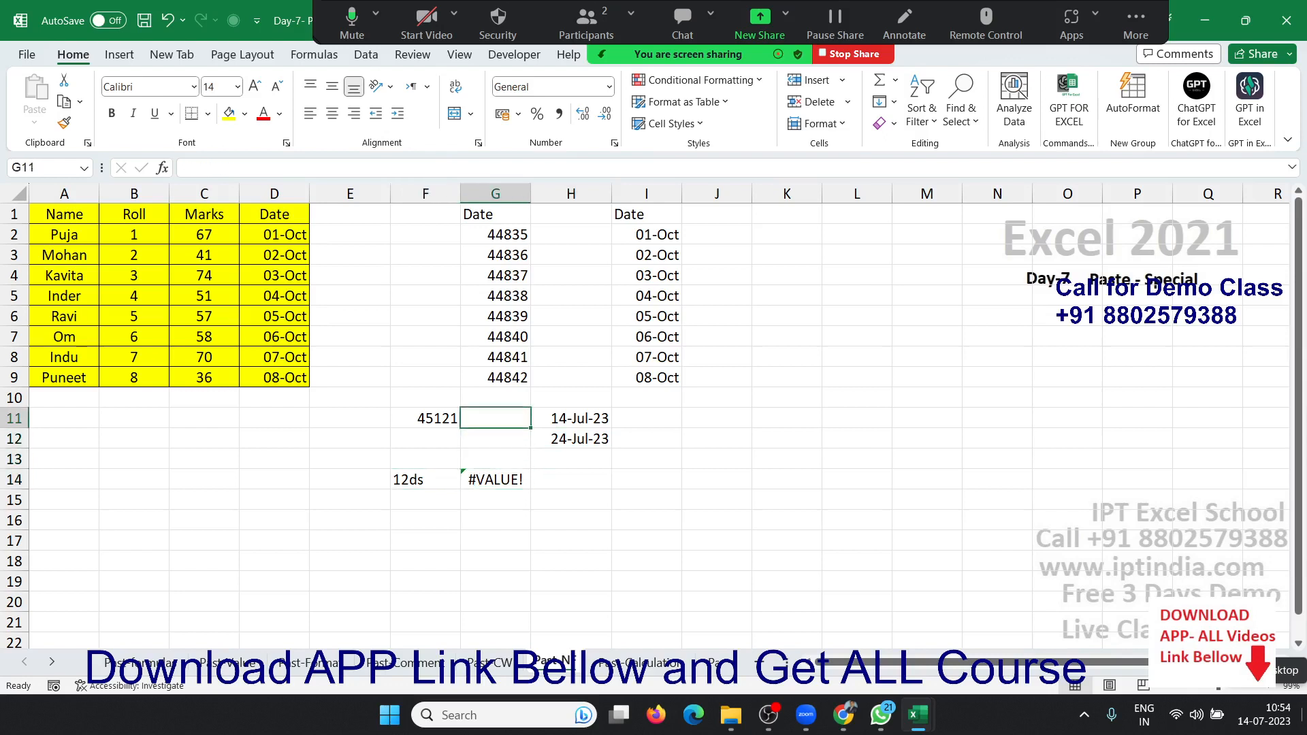
key(Right)
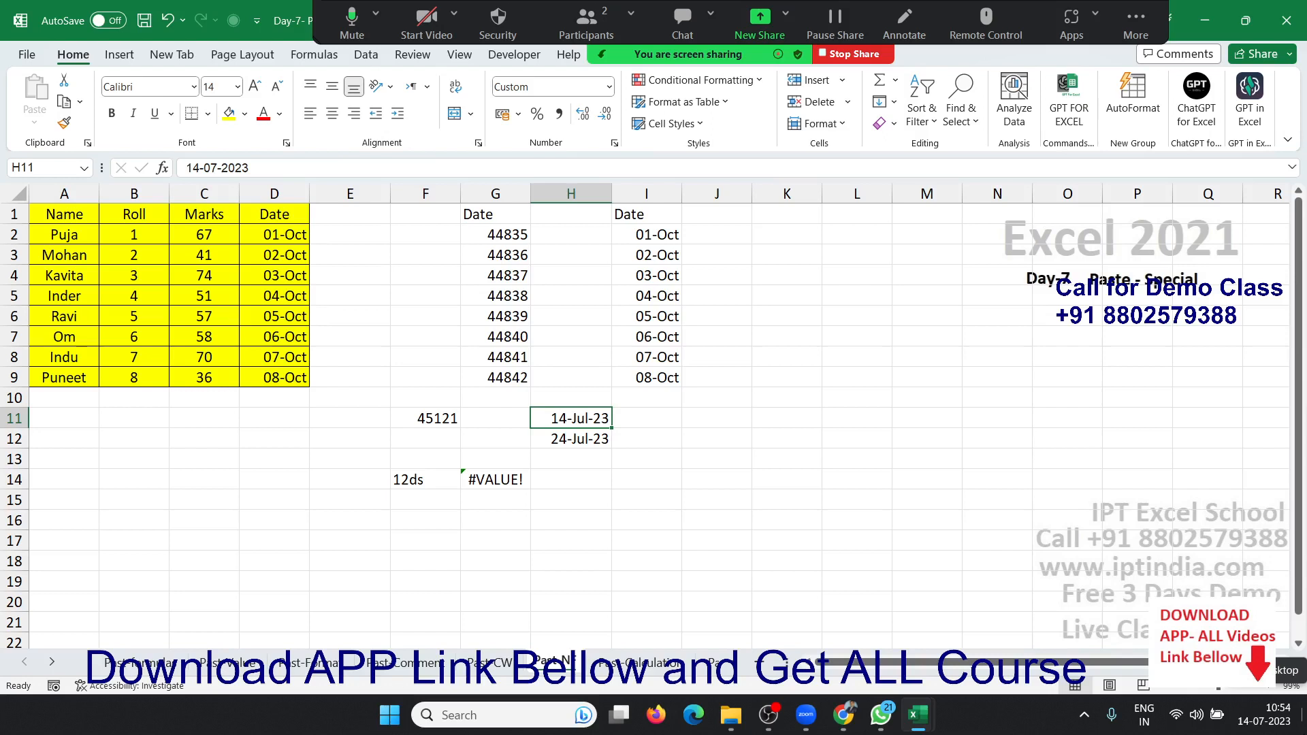
key(ctrl+shift+grave)
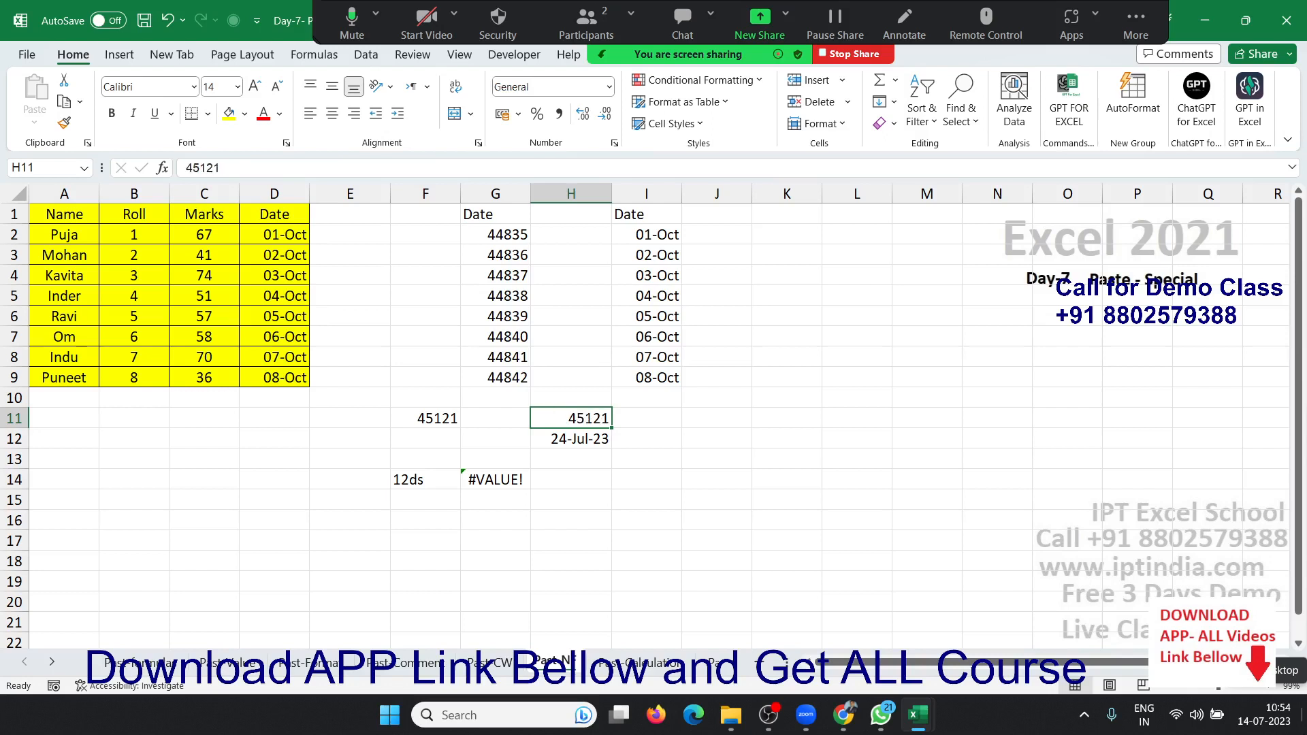
click(571, 439)
key(ctrl+shift+grave)
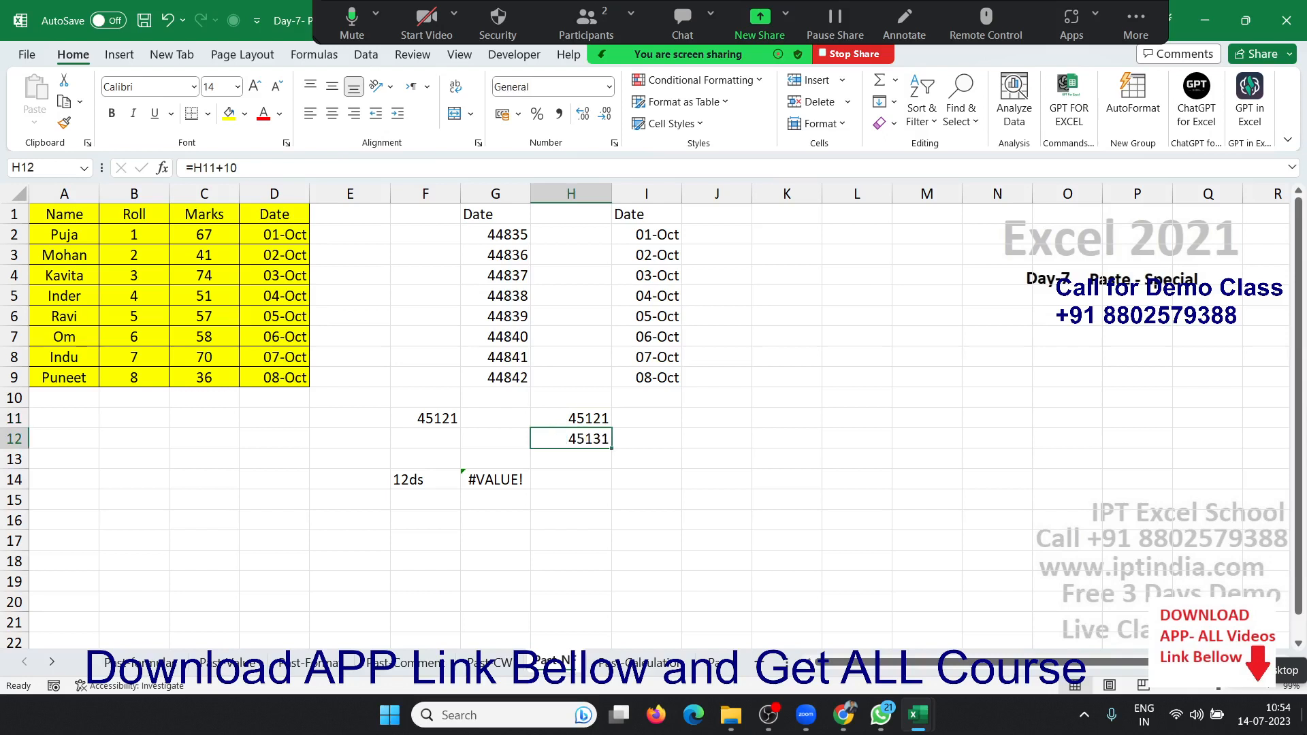
Format cells H11:H12 as Long Date.
key(shift+Up)
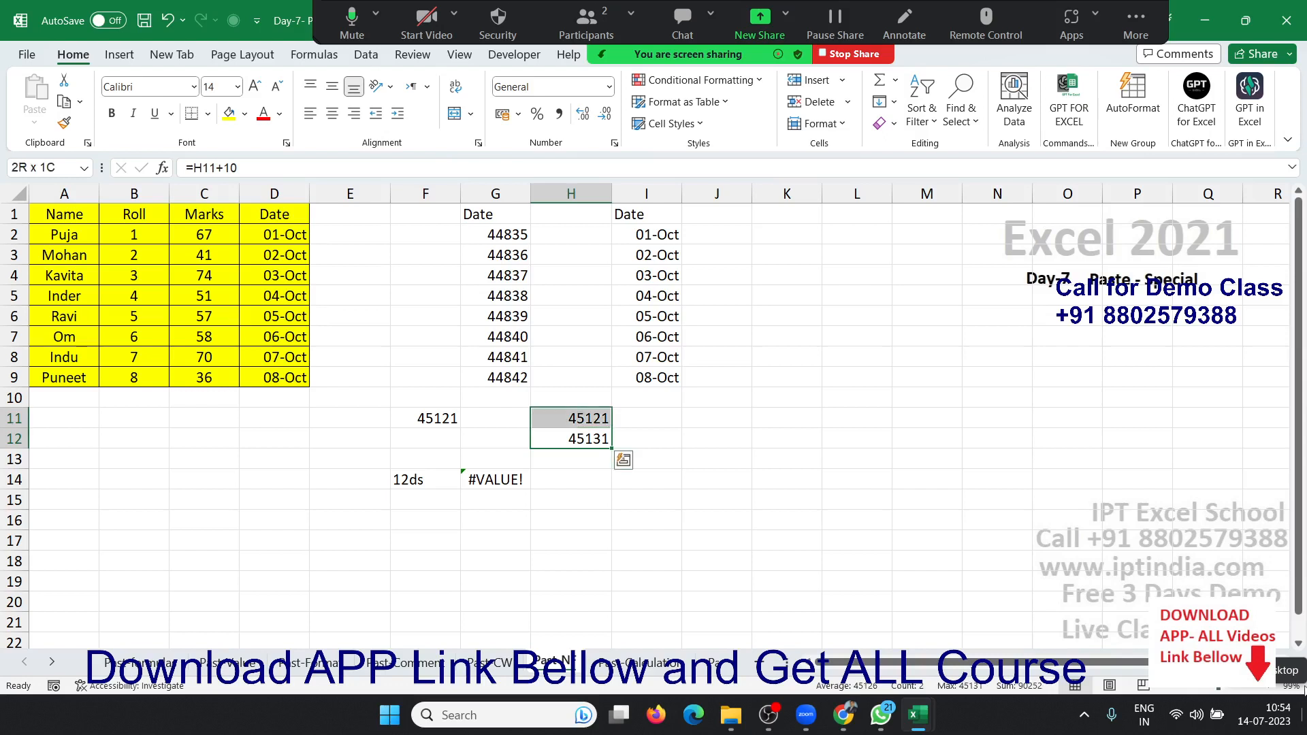
click(609, 86)
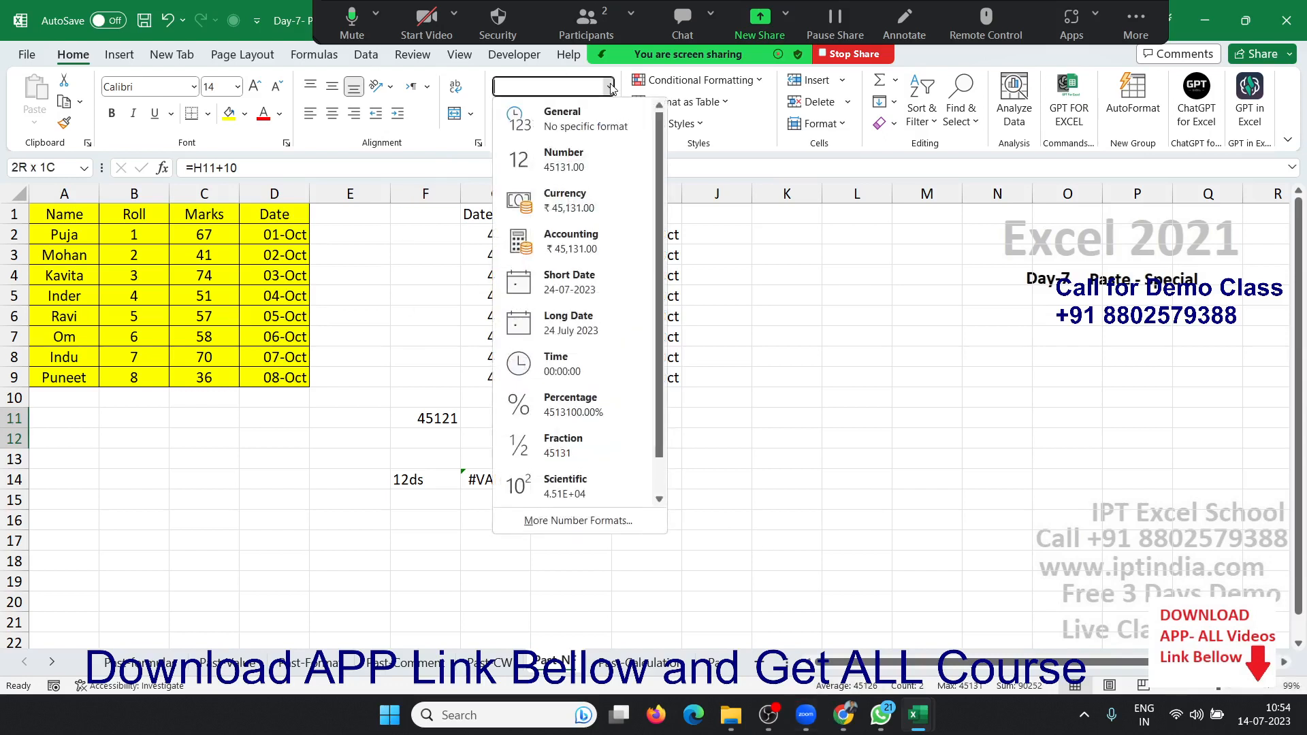
click(619, 334)
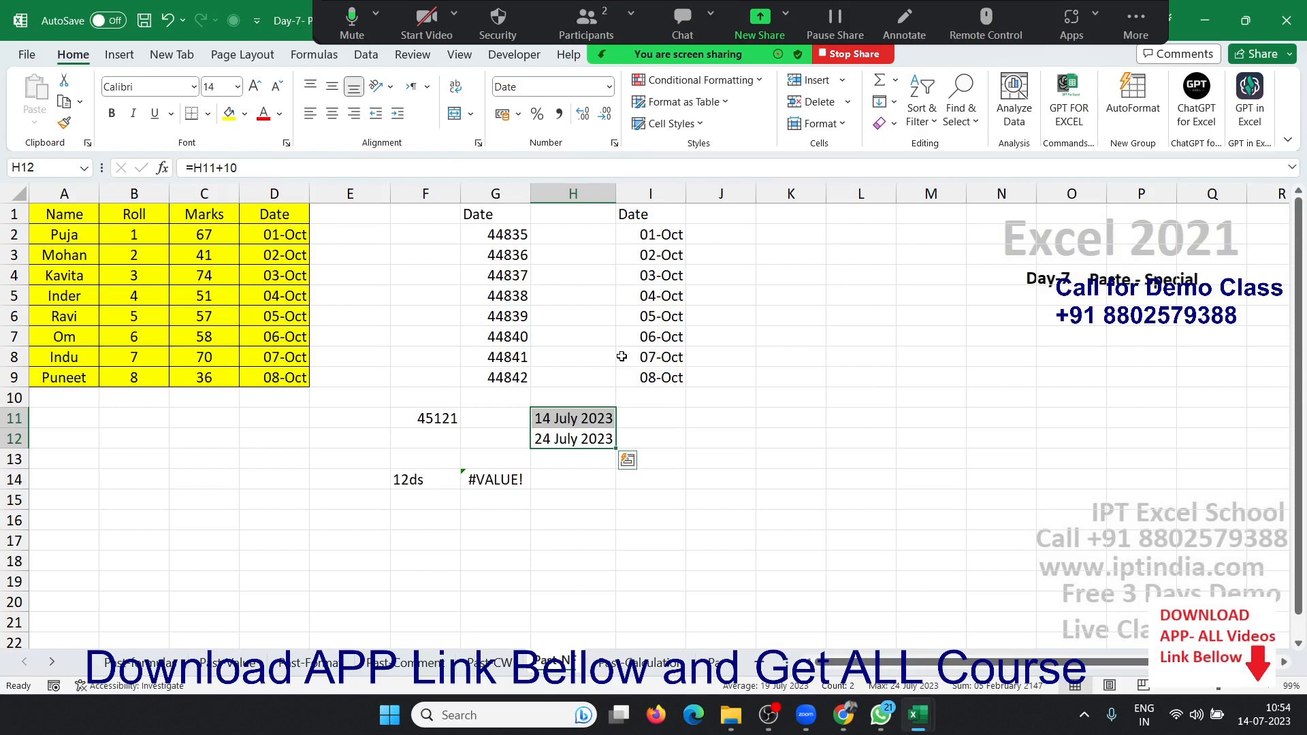
Clear the pasted Date column in I1:I9.
key(ctrl+Up)
key(Right)
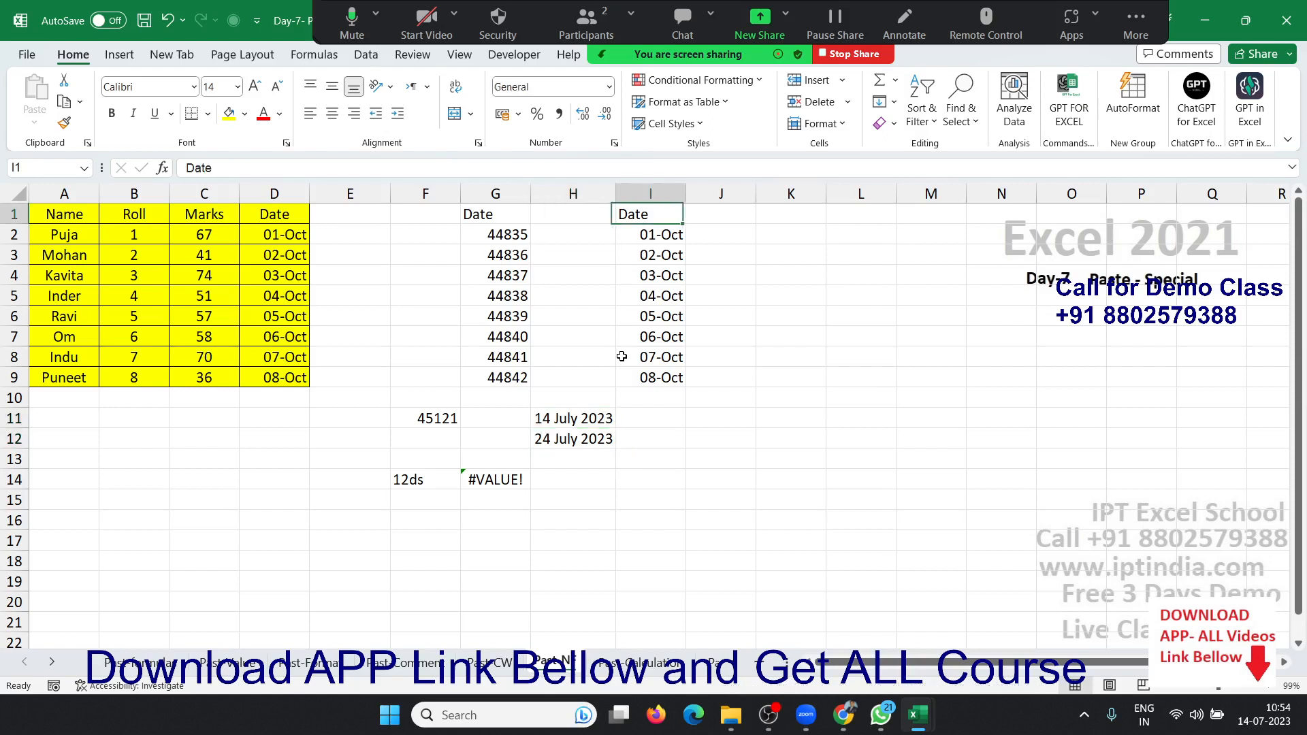
key(ctrl+shift+Down)
key(Delete)
Copy the Date column D1:D9 of the marks table.
key(Left)
key(Left)
key(Left)
key(Left)
key(Left)
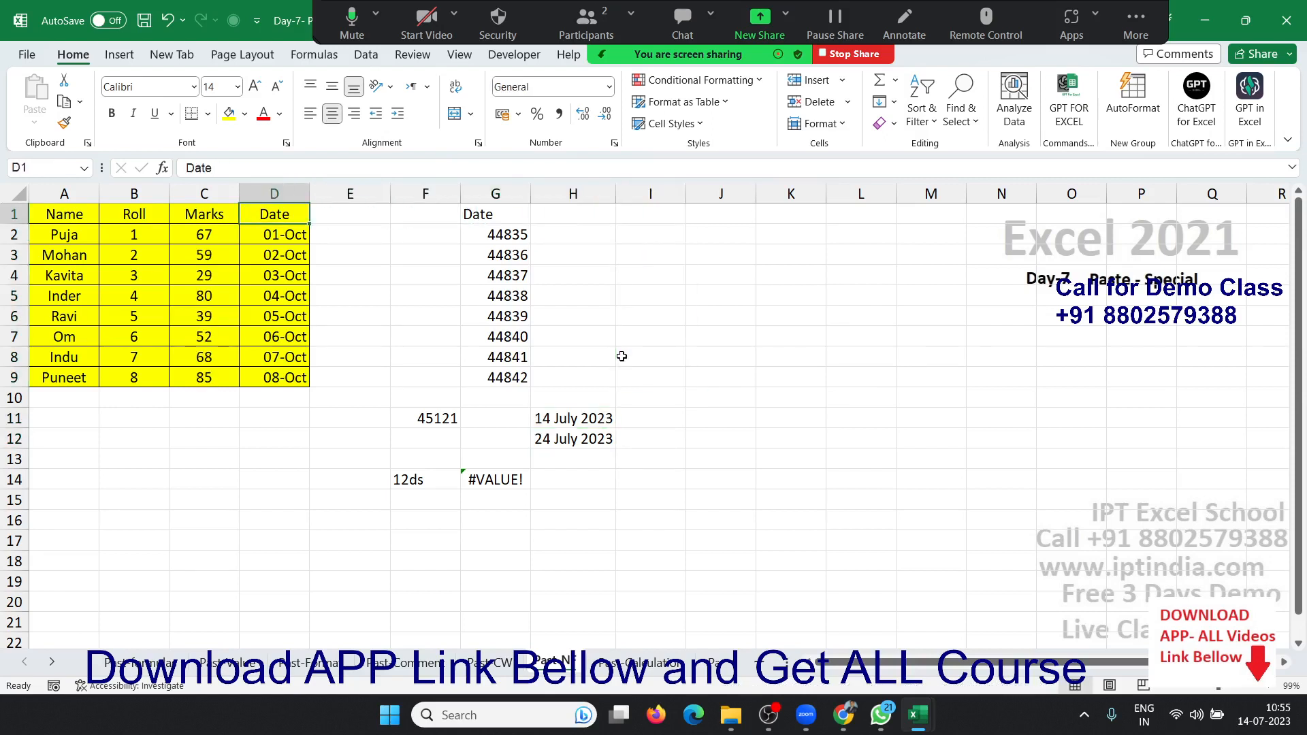
key(ctrl+shift+Down)
key(ctrl+v)
key(ctrl+c)
Paste the copied dates at I1 using Paste Special with the Values and number formats option.
key(Right)
key(Right)
key(Right)
key(Right)
key(Right)
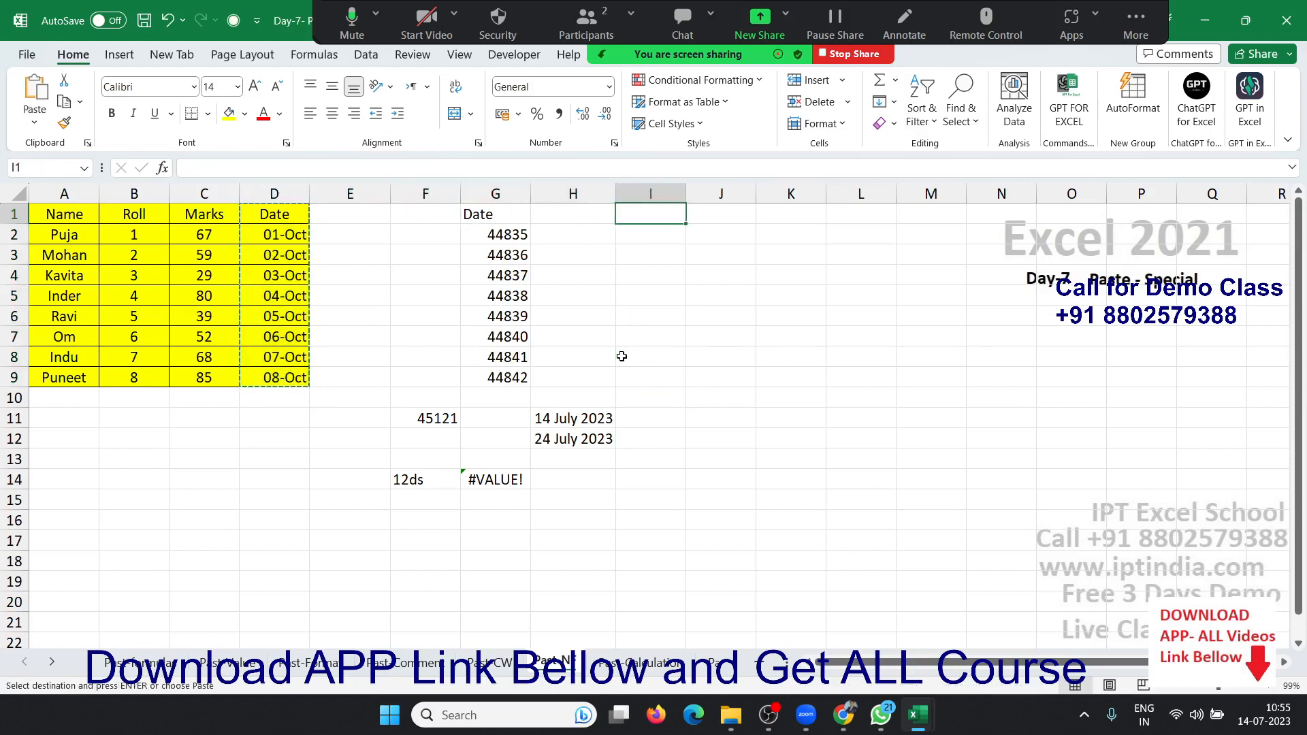
right_click(669, 218)
click(708, 297)
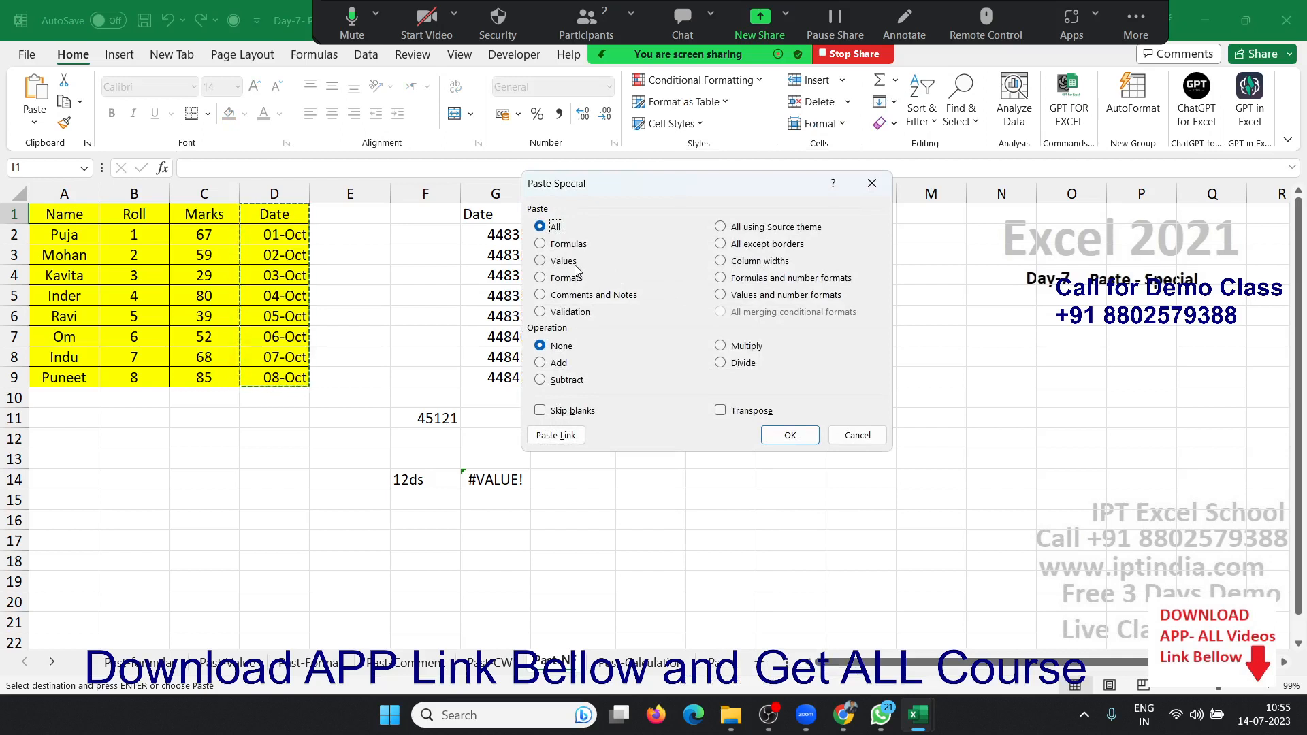
click(741, 298)
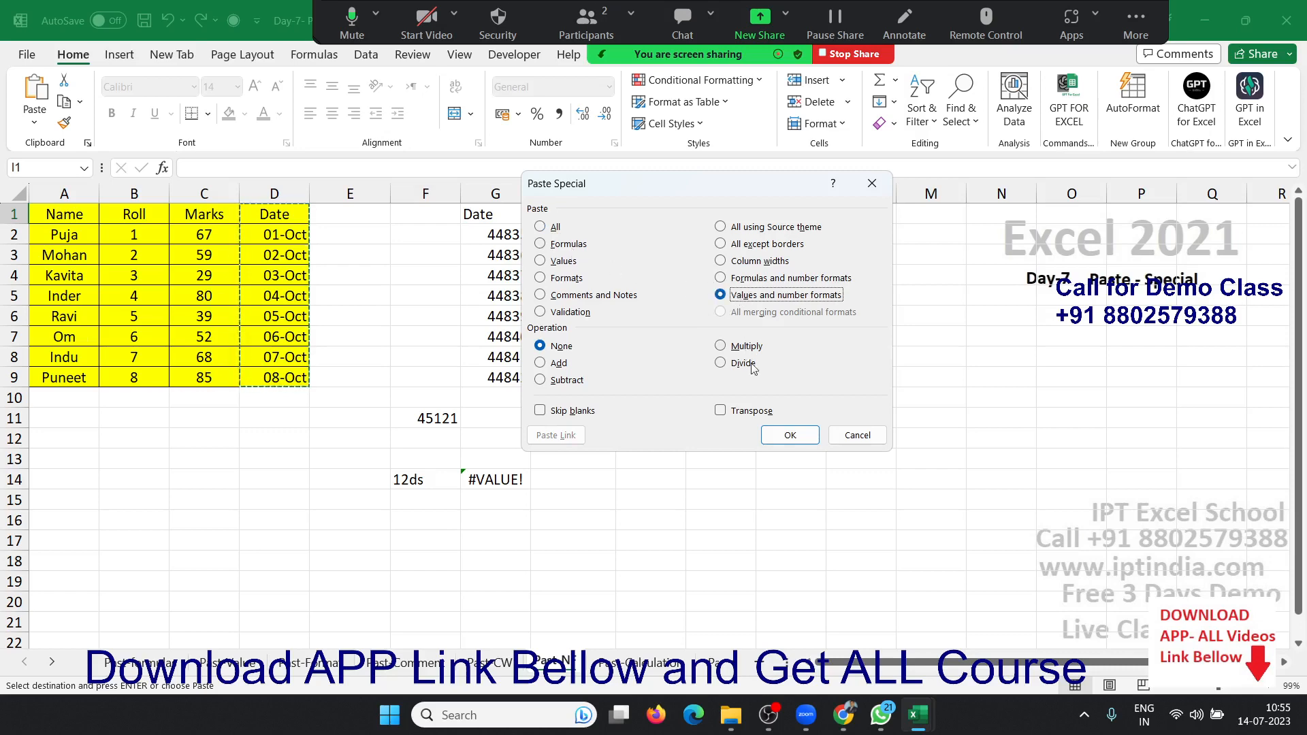
click(764, 435)
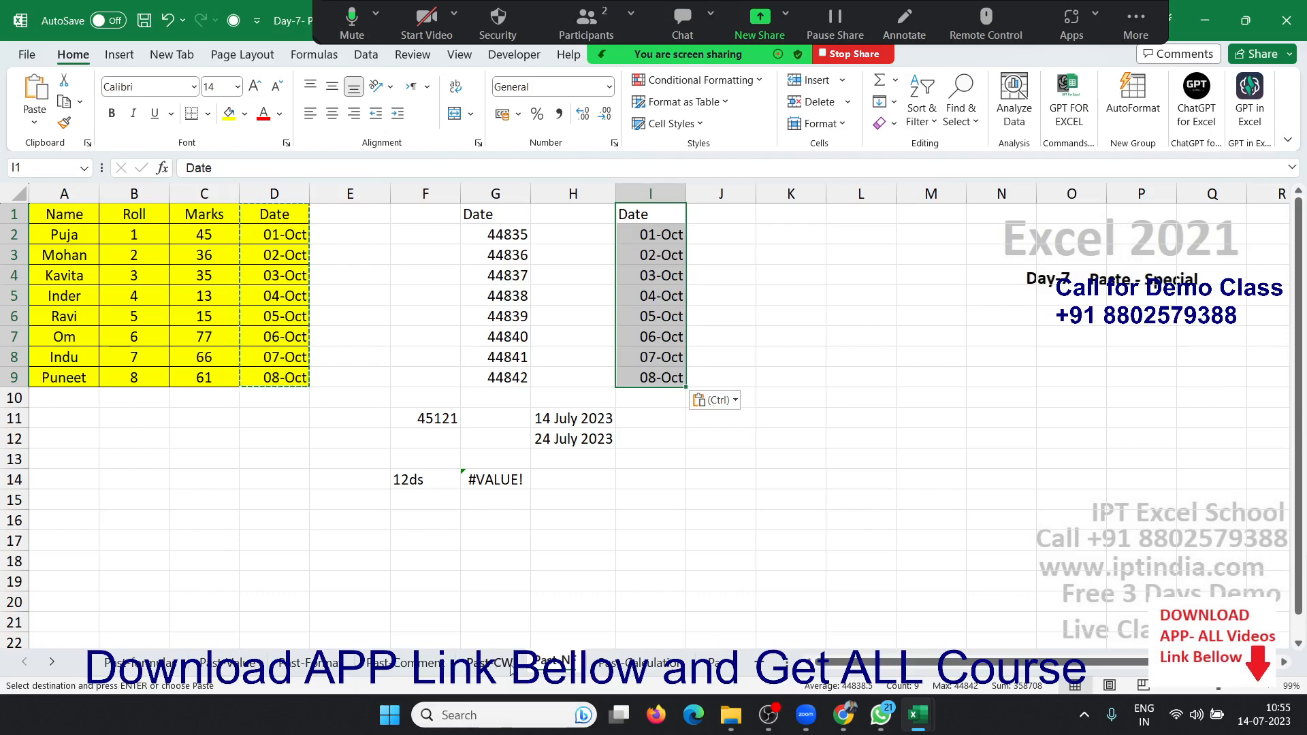
On the Past-Calculation sheet, clear the percentages in B2:F9 and enter =RANDBETWEEN(10,90) in B2.
click(640, 662)
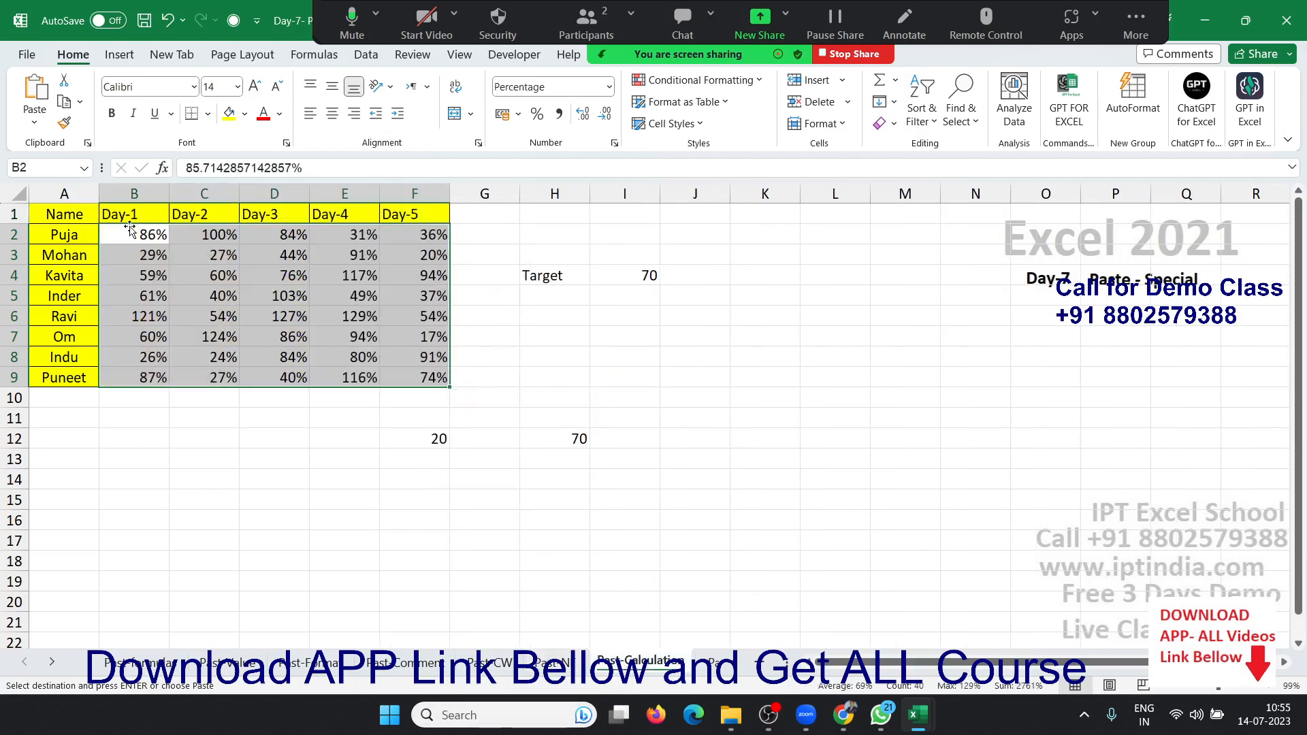
key(Delete)
text(=ra)
key(Down)
key(Down)
key(Down)
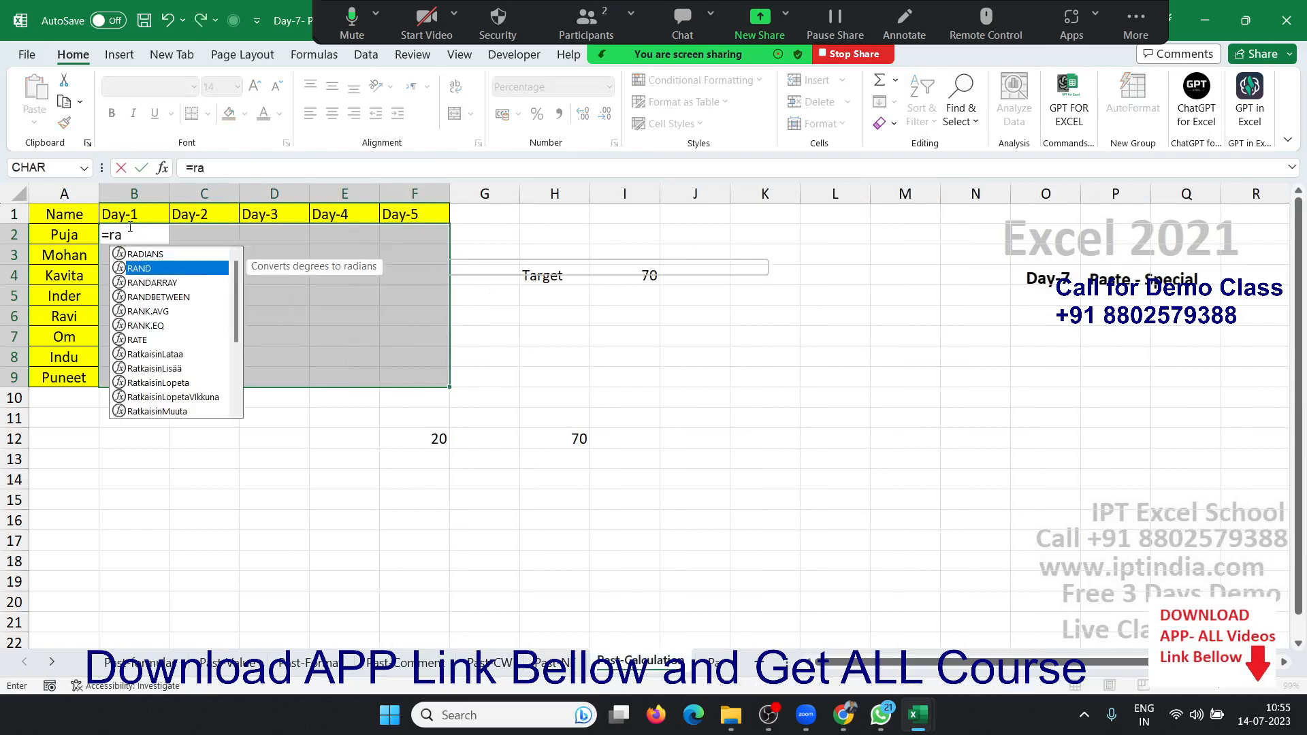
key(Tab)
text(10,90)
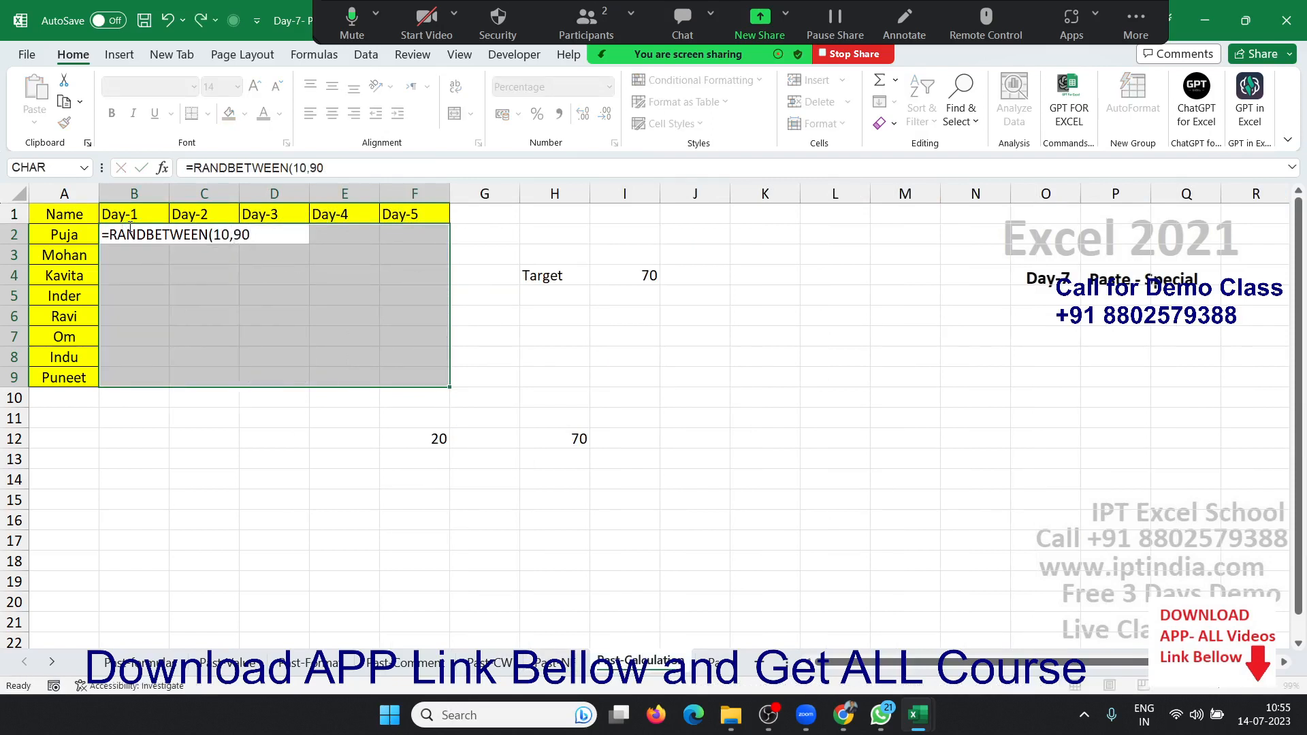
key(Return)
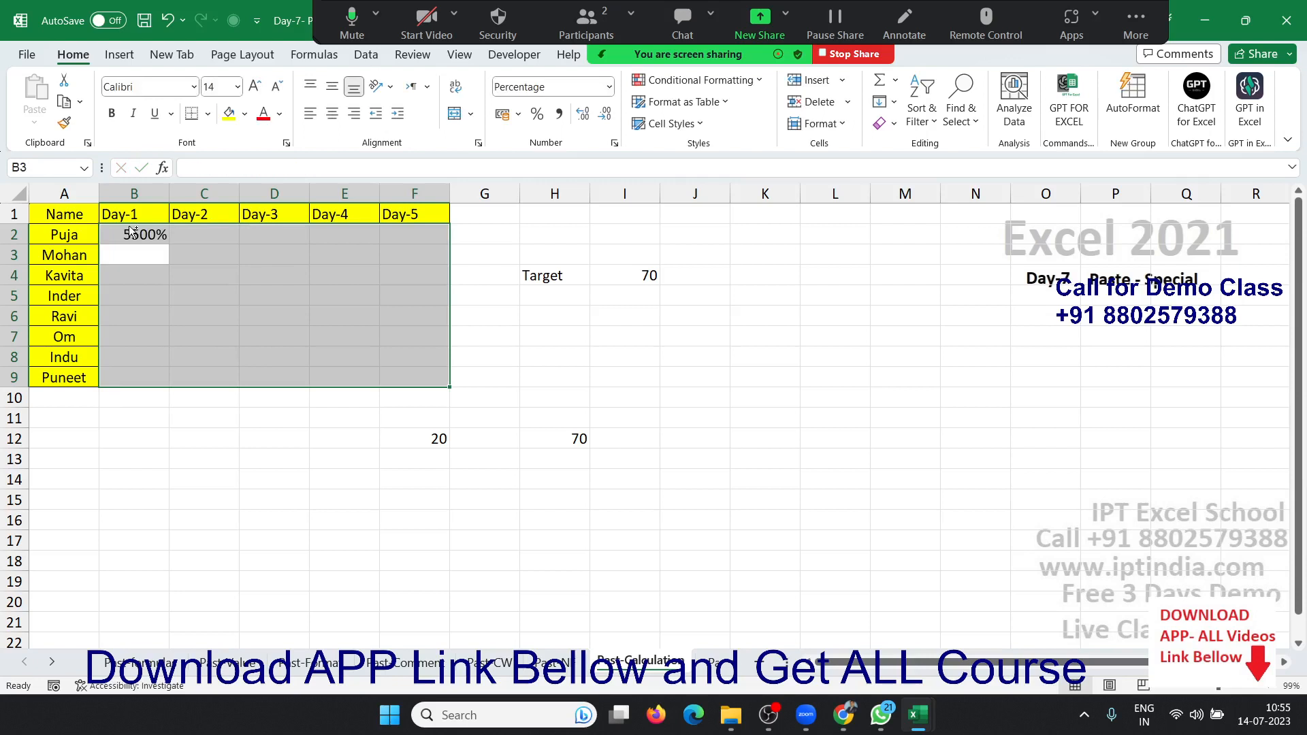
Fill the random-number formula down and across B2:F9 and set the range to the General format.
key(ctrl+d)
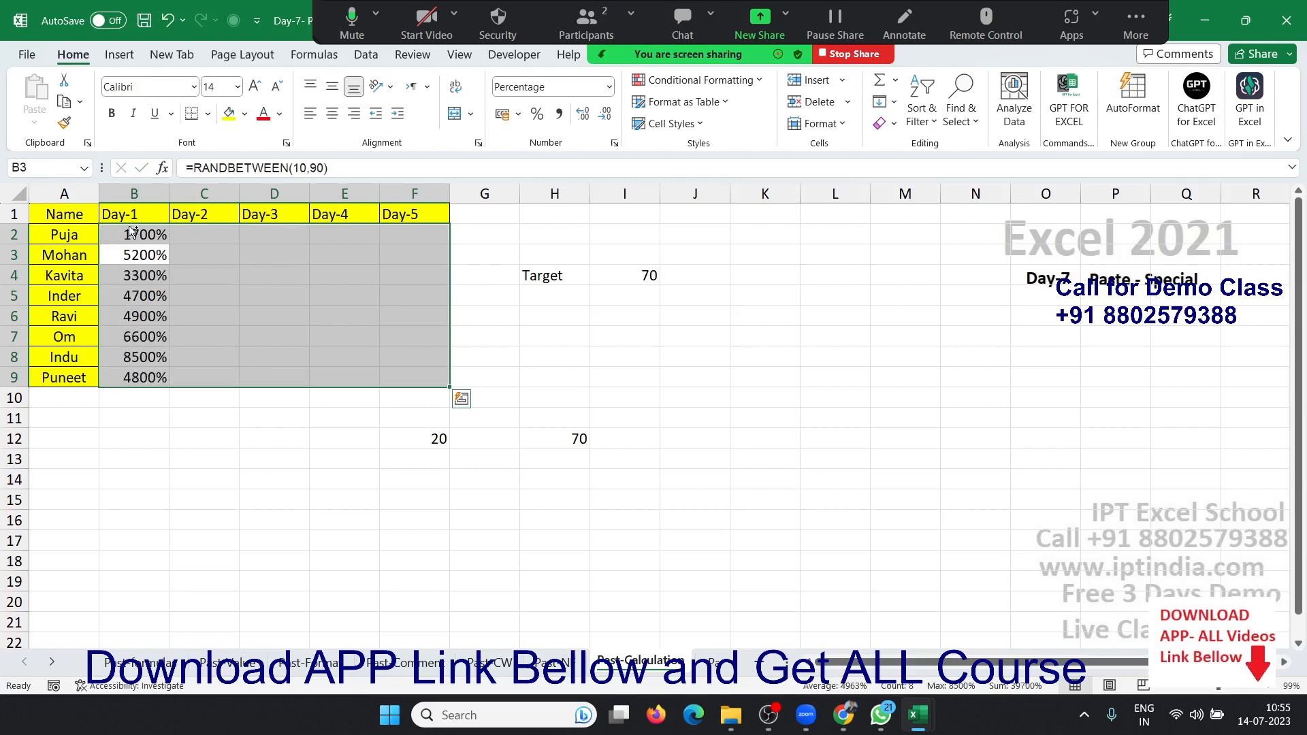
key(ctrl+r)
key(ctrl+shift+grave)
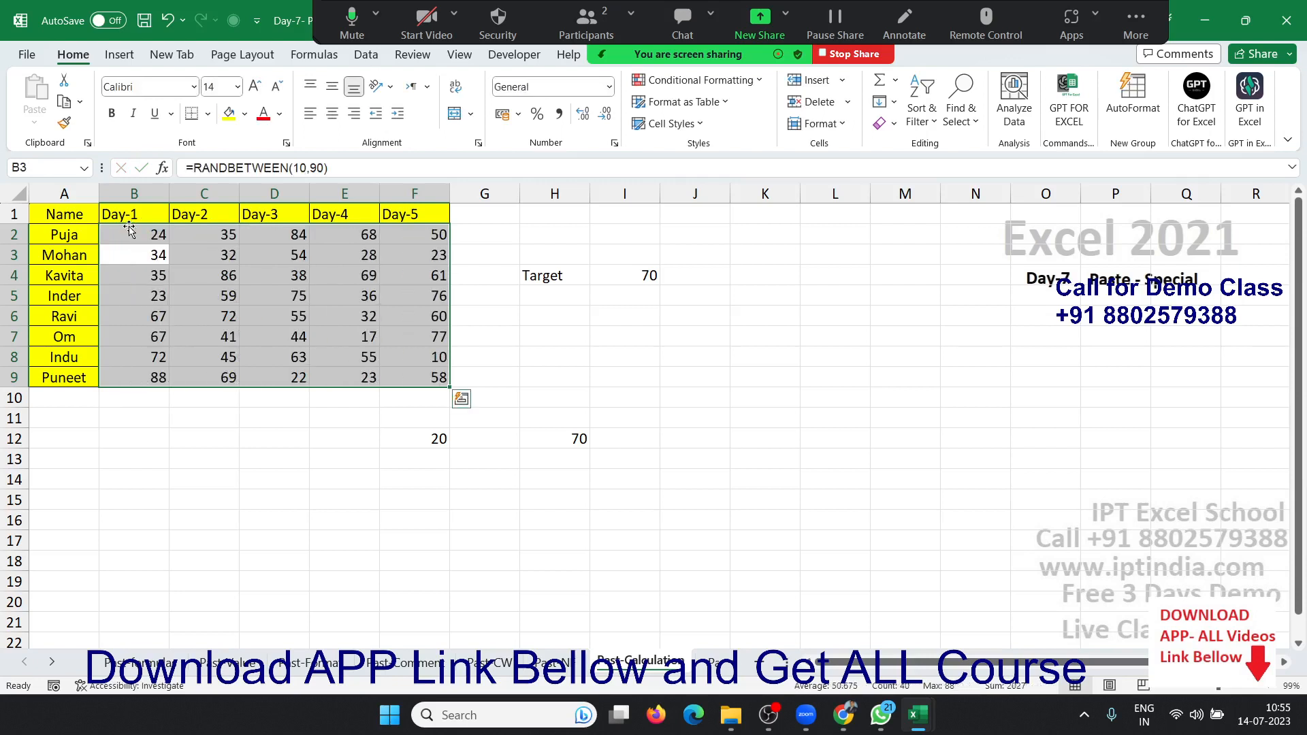
Copy the random-number formulas in B2:F9 and paste them over themselves as values only.
key(Right)
key(Left)
key(Up)
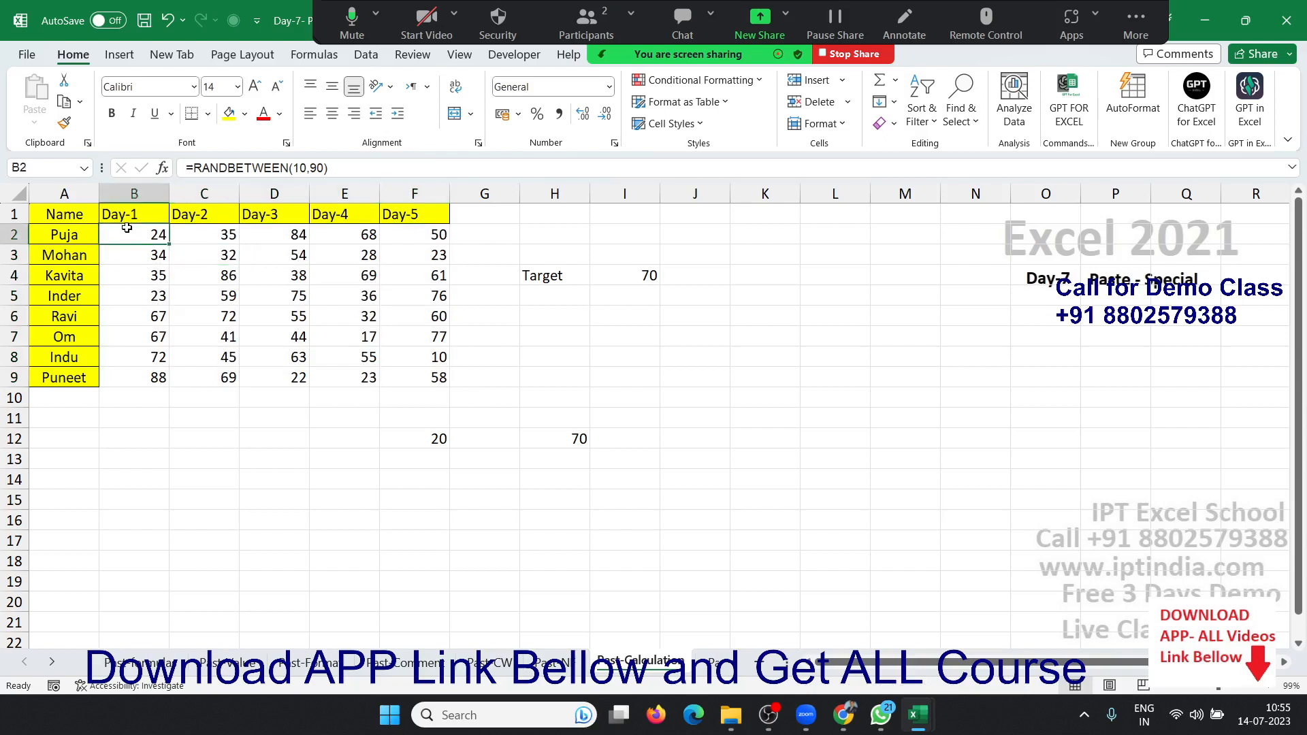
key(ctrl+shift+Right)
key(ctrl+shift+Down)
key(ctrl+c)
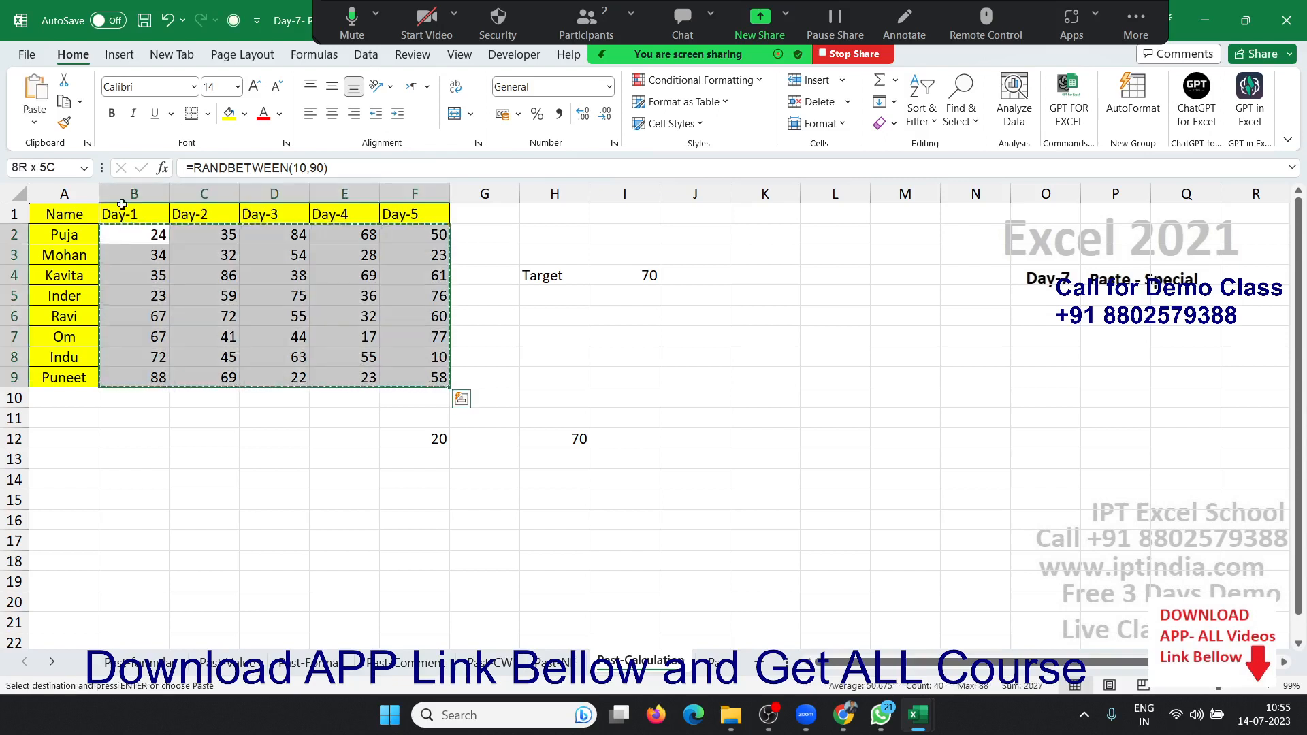
click(34, 123)
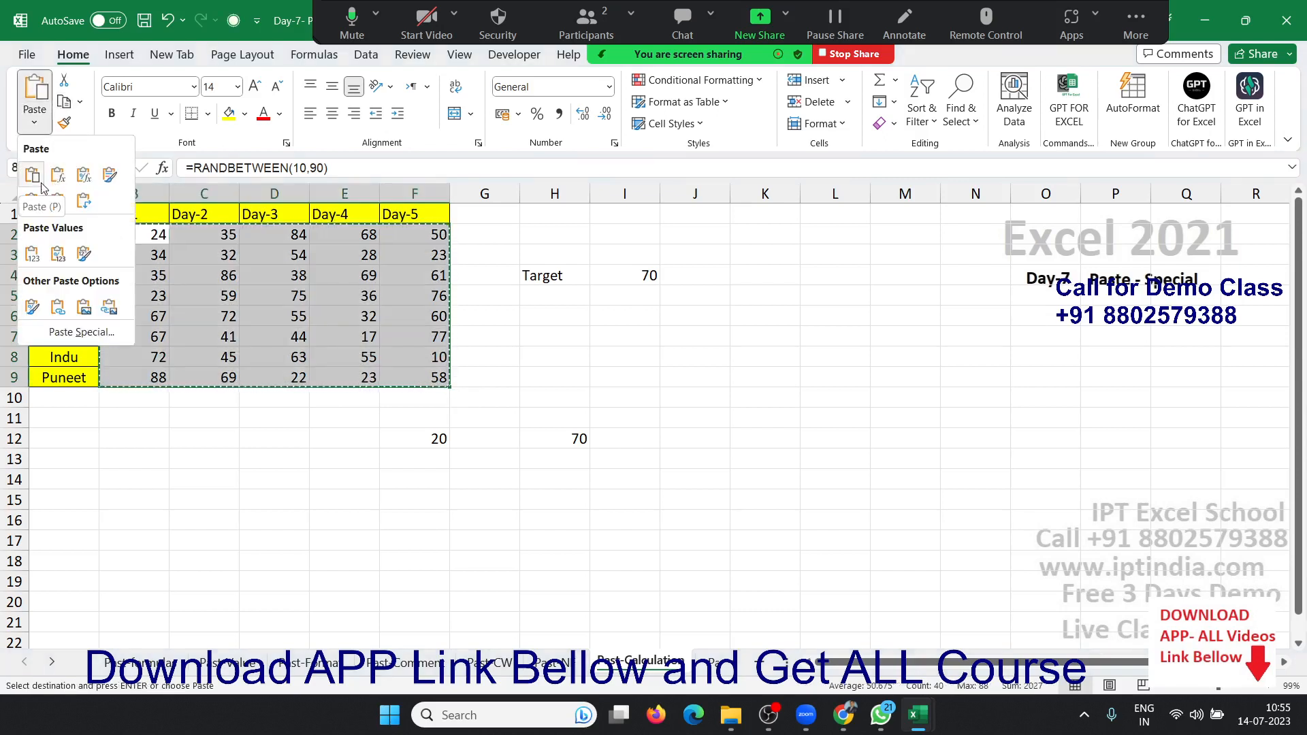
click(32, 254)
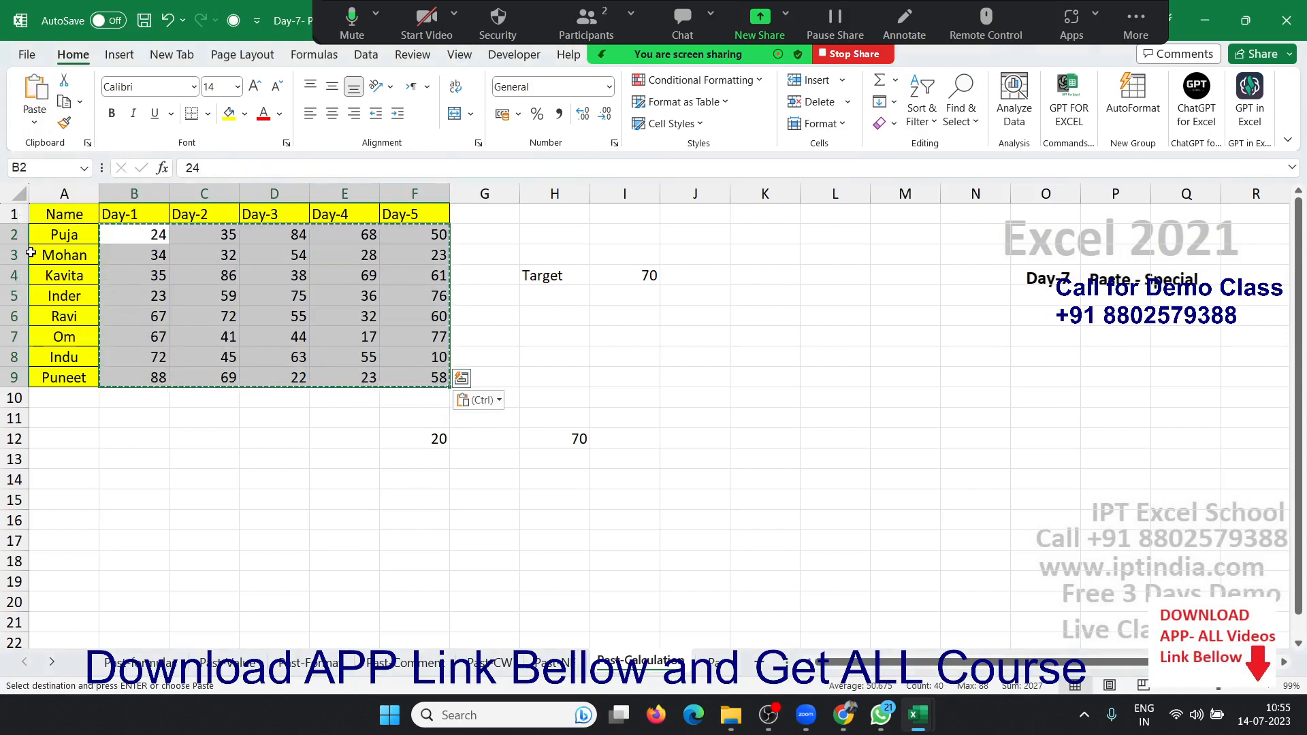
key(Escape)
key(Right)
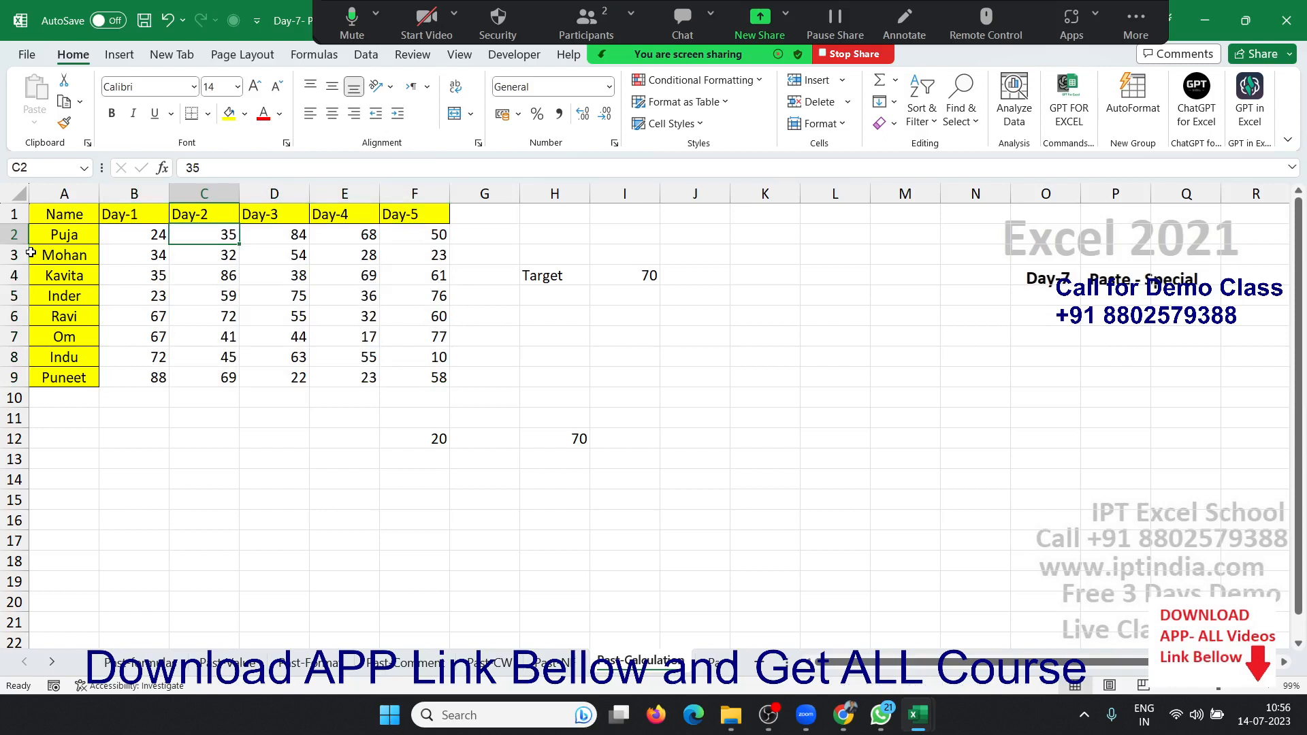
key(Left)
key(Left)
key(Right)
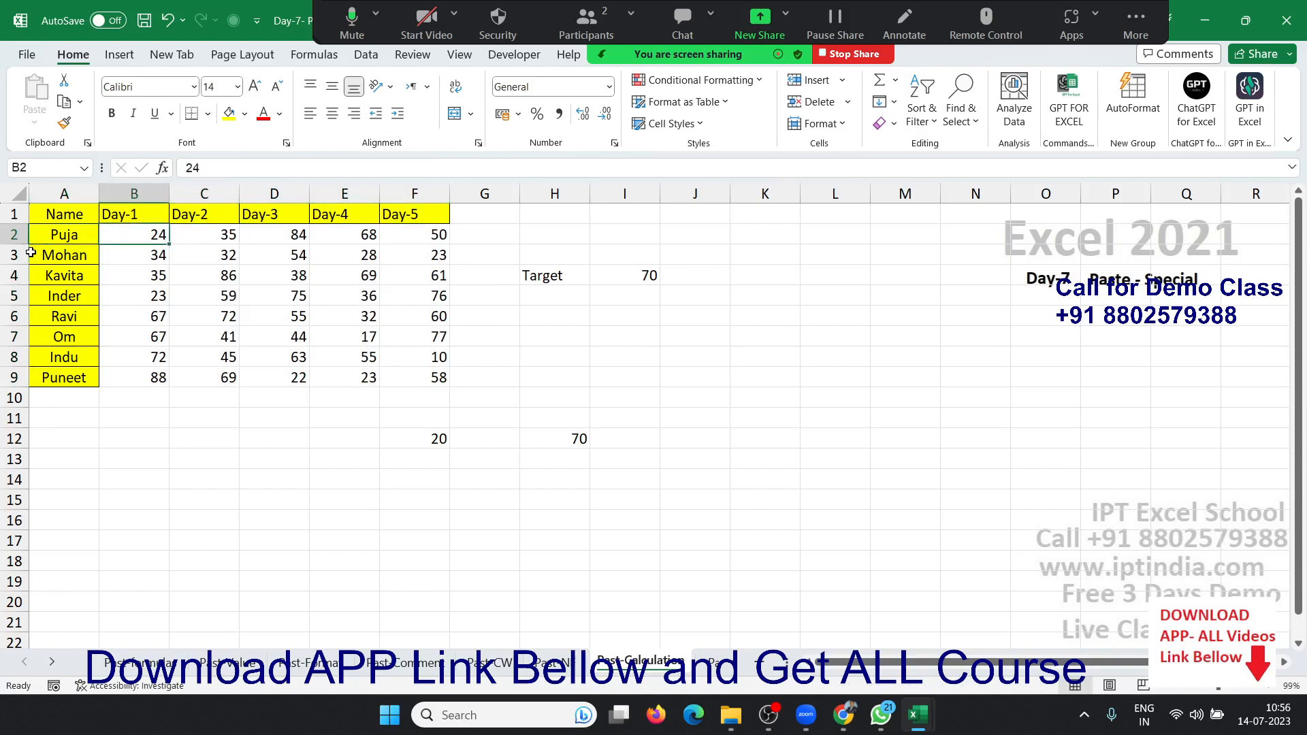
key(Up)
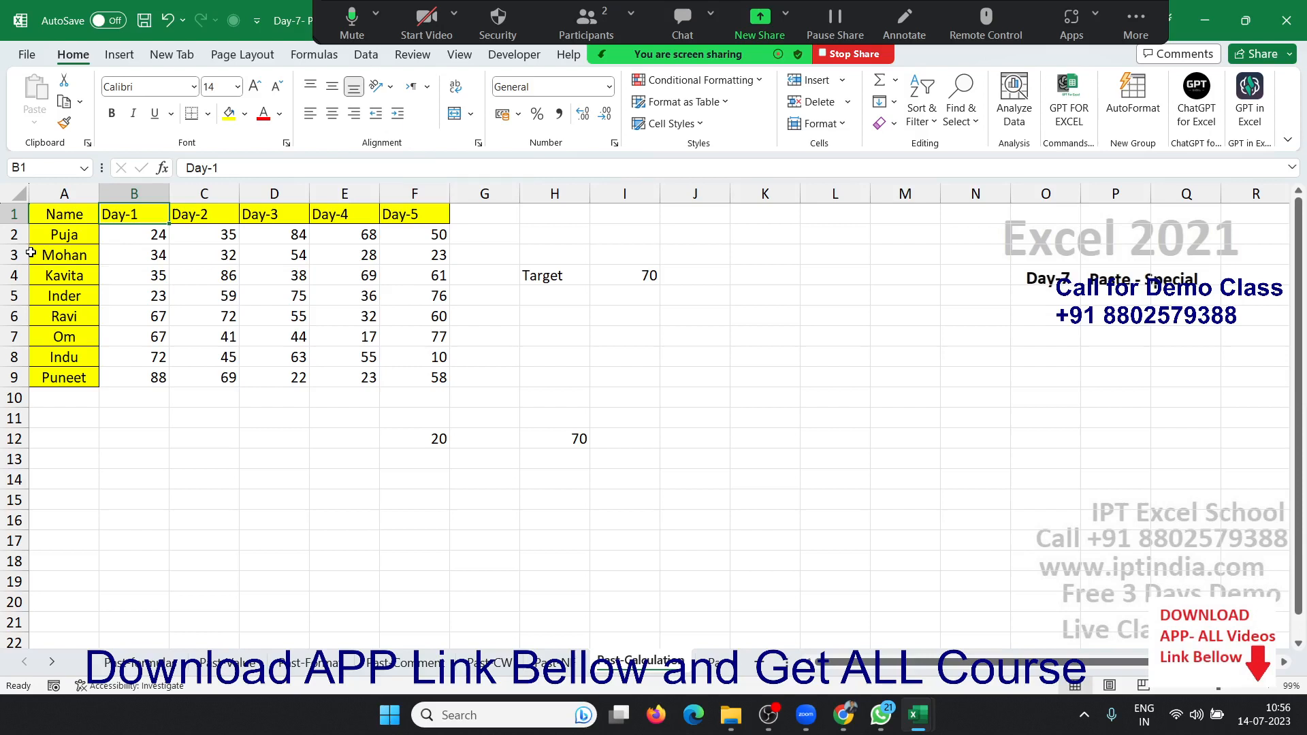
key(Right)
key(Right)
key(Right)
key(Right)
key(Right)
key(Right)
key(Right)
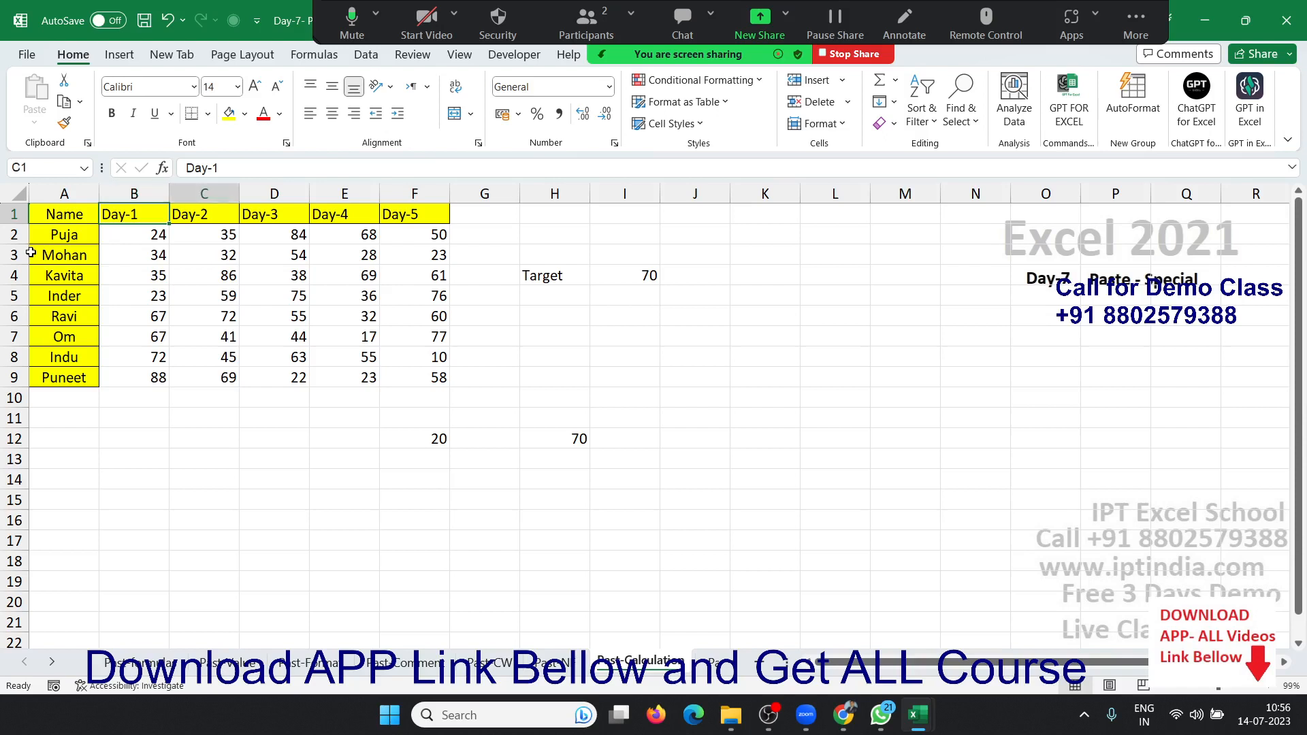
key(Down)
key(Down)
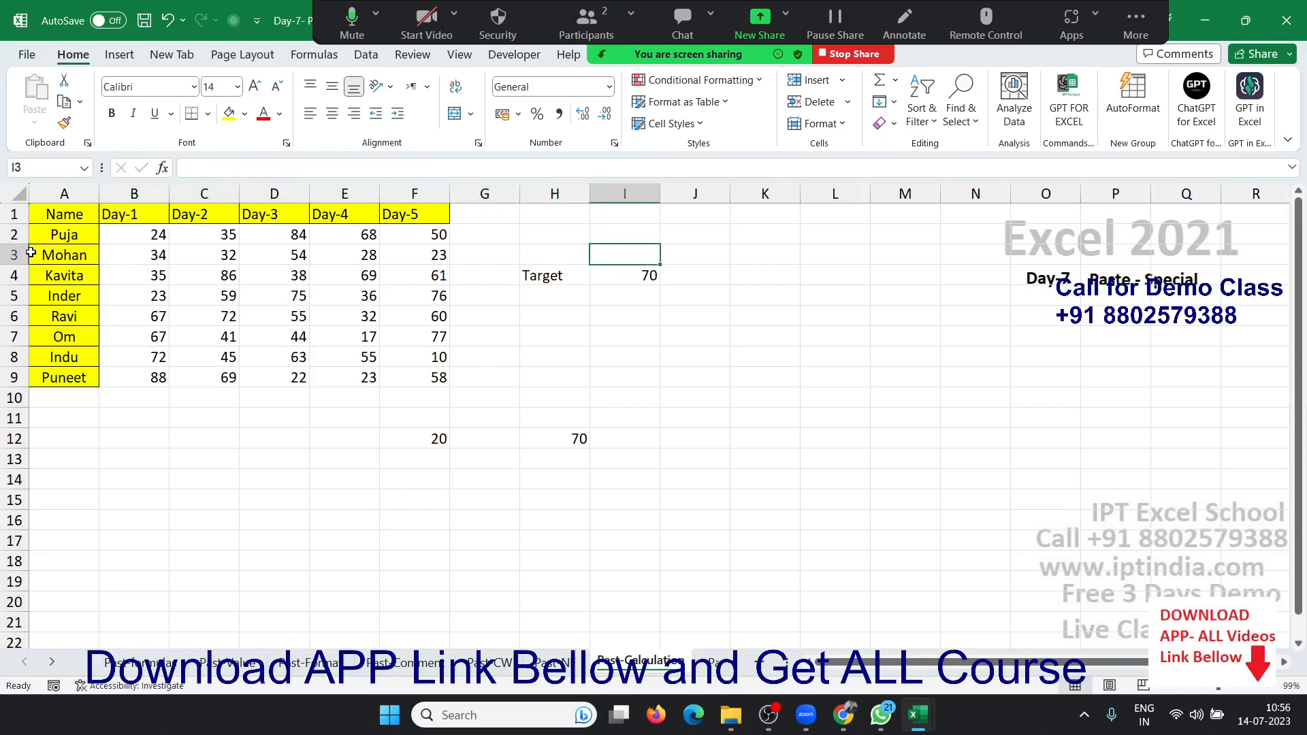
key(Left)
key(Left)
key(Left)
key(Left)
key(Left)
key(Right)
key(Right)
key(Right)
key(Right)
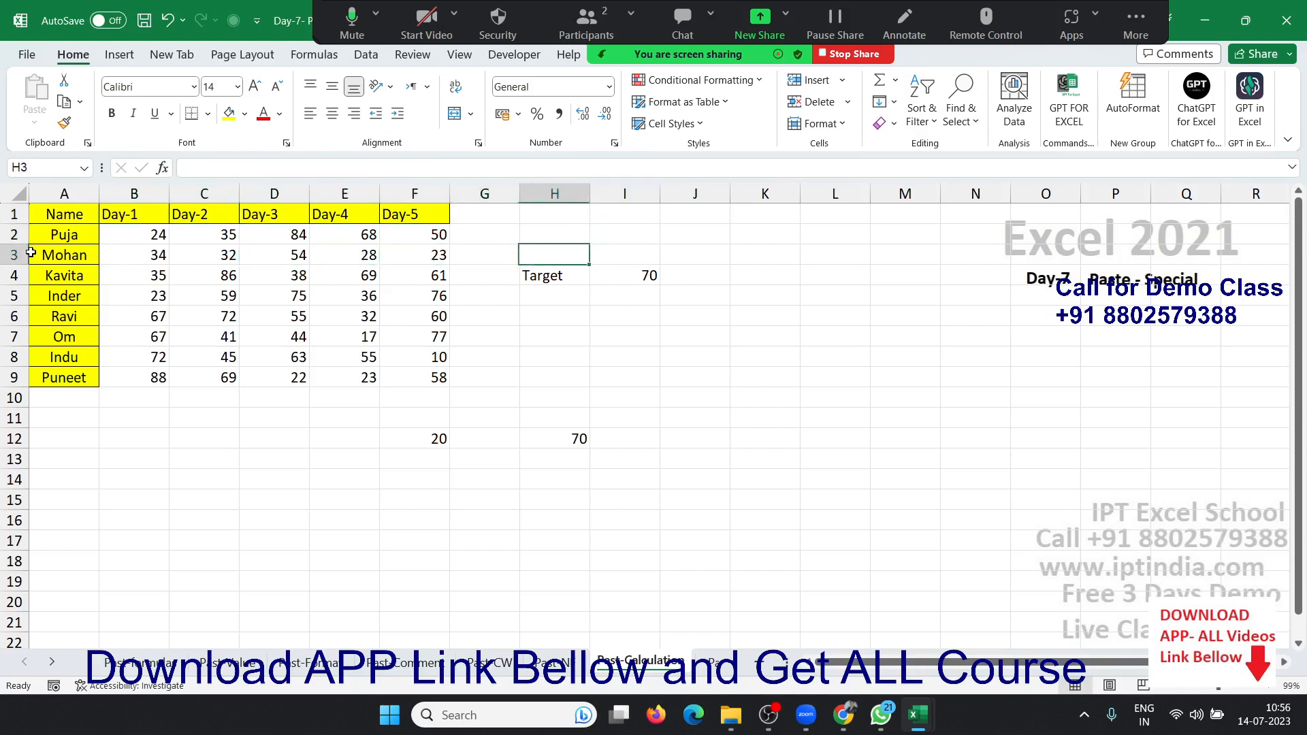
Divide the scores in B2:F9 by the target in I4 using Paste Special and format them as percentages.
key(Right)
key(Right)
key(Down)
key(Left)
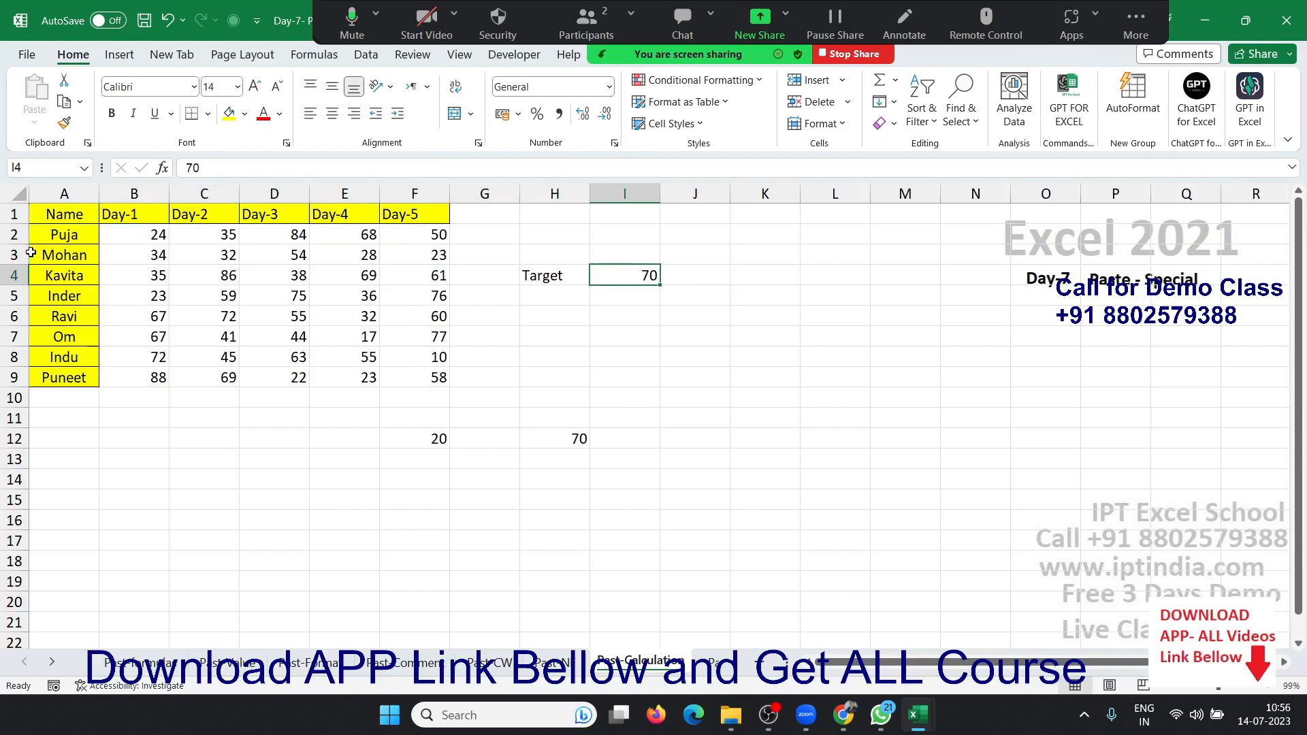
key(ctrl+c)
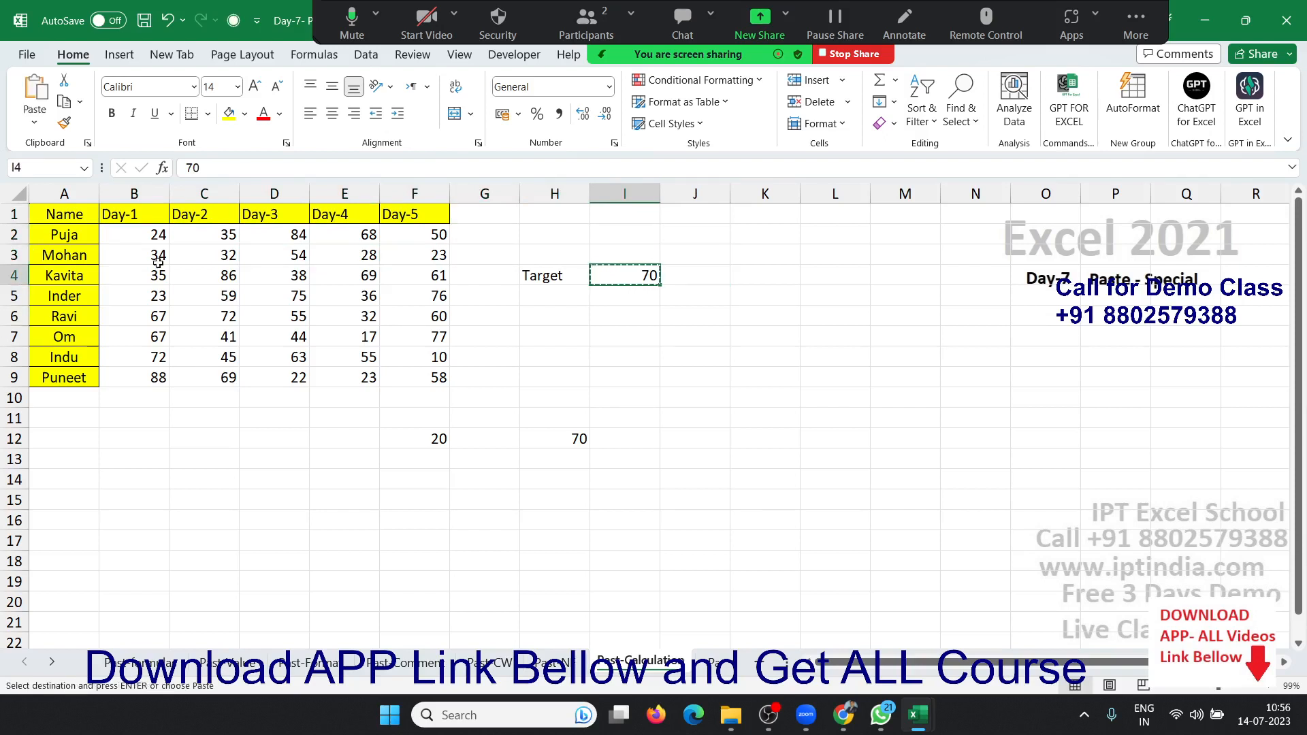
drag(152, 235, 409, 368)
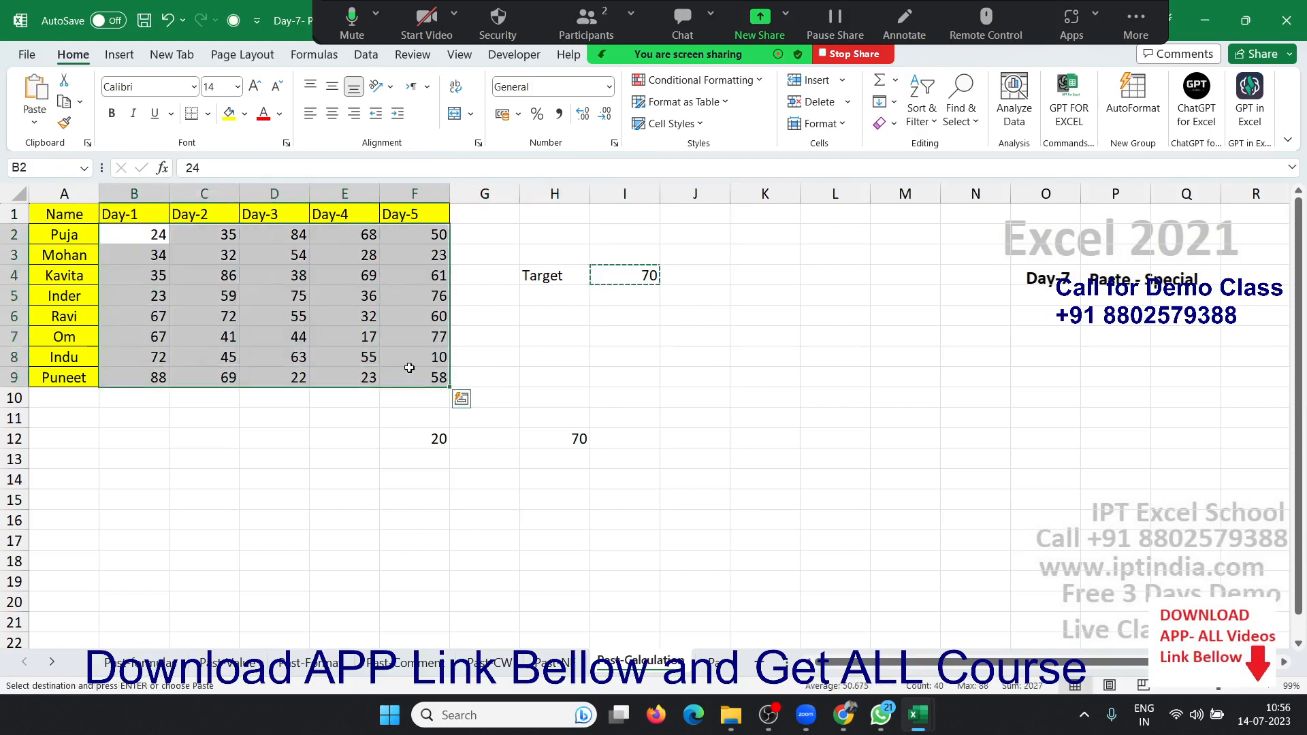
right_click(409, 368)
click(464, 305)
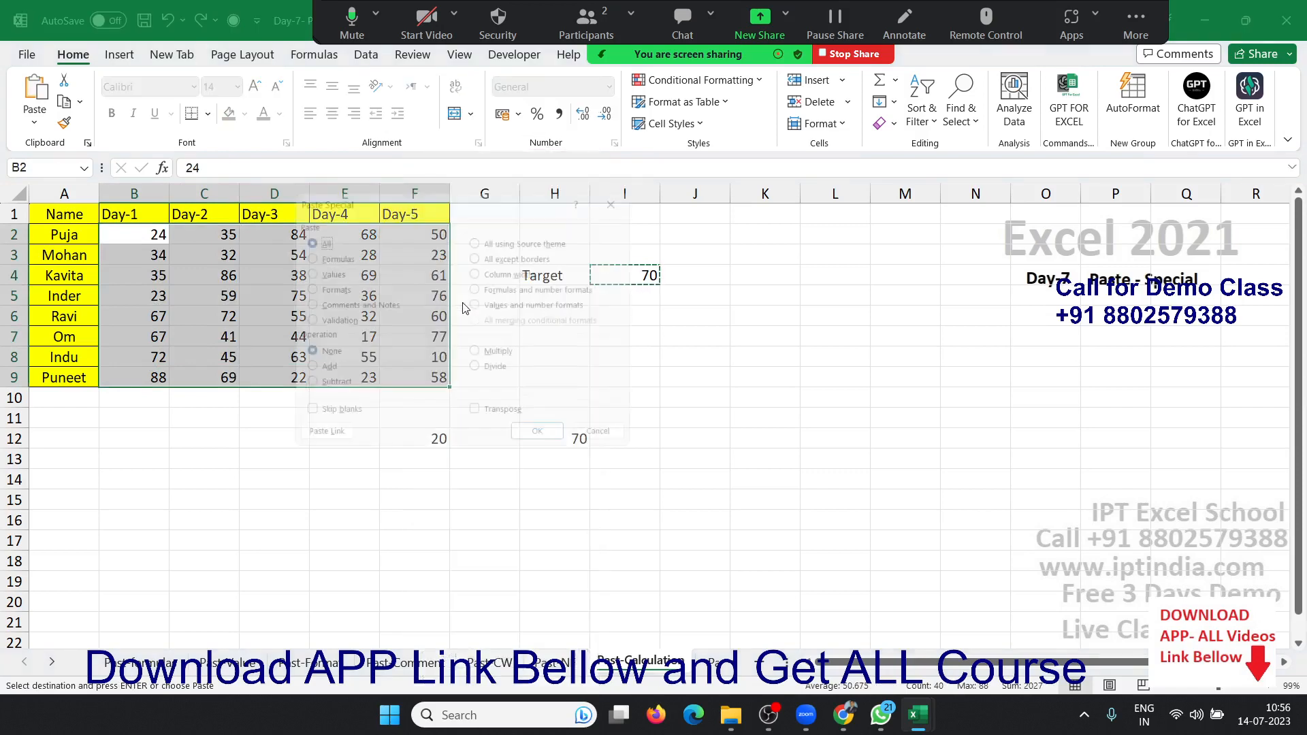
click(480, 372)
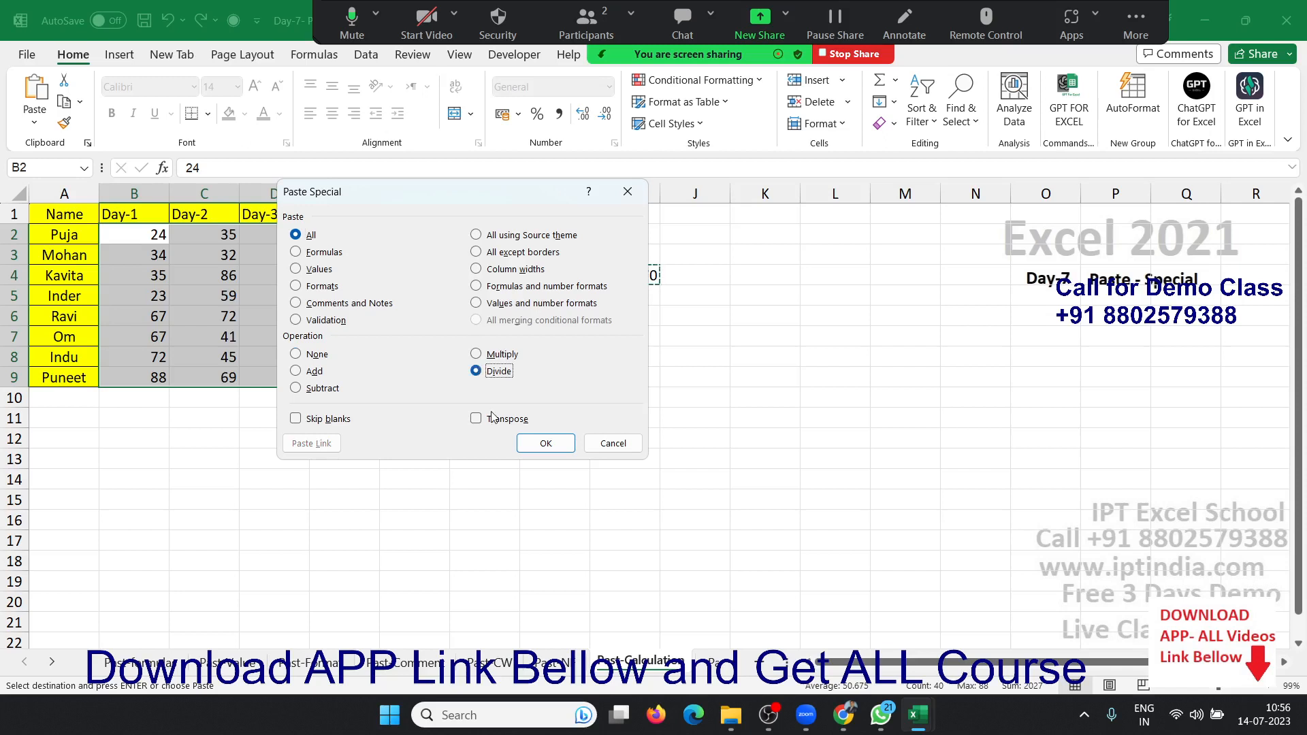
click(554, 443)
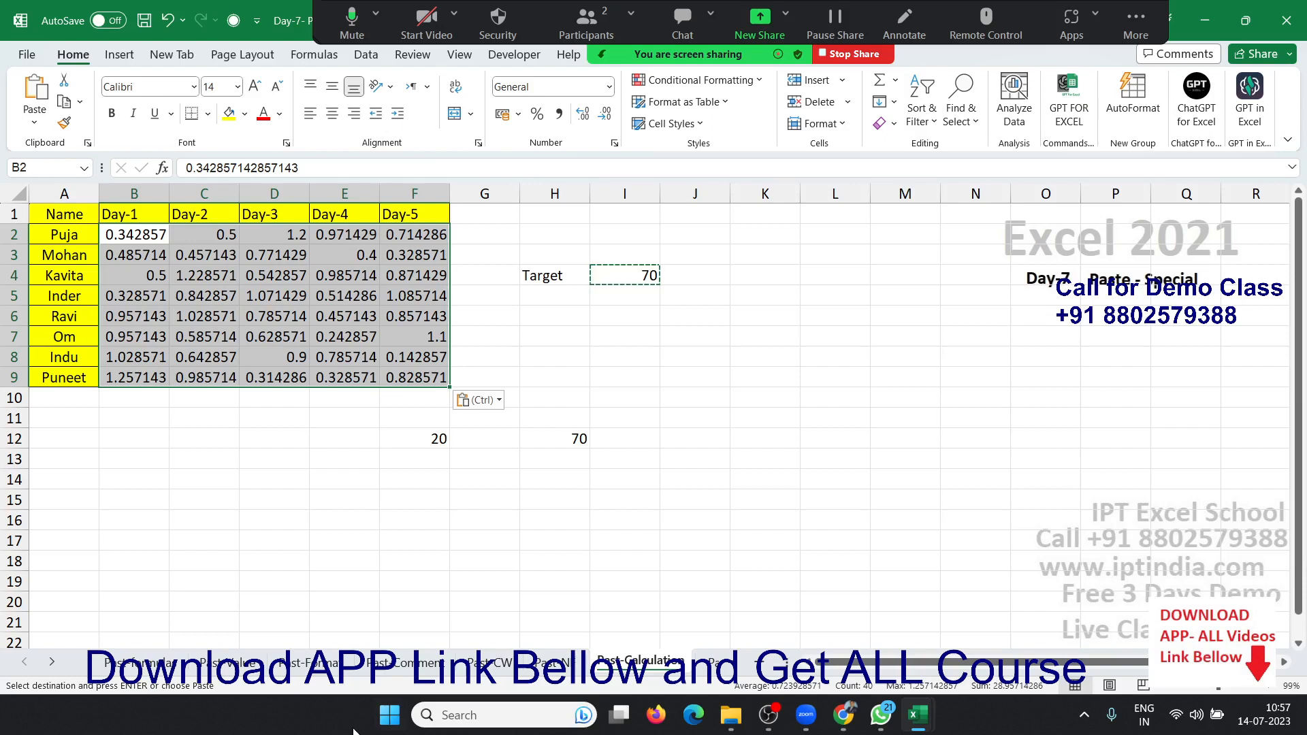
click(541, 116)
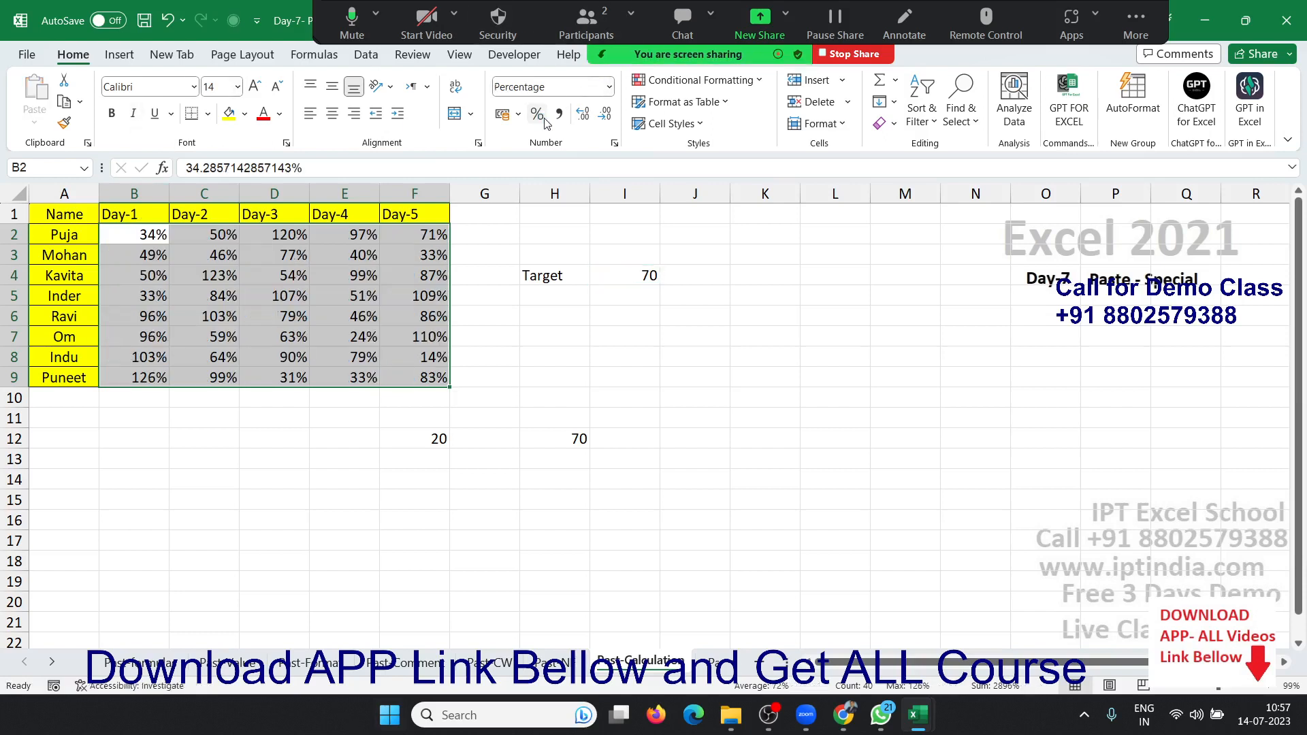
On the Past-Calculation (2) sheet, remove the division from the B2 formula, leaving =(RANDBETWEEN(10,90)).
click(713, 662)
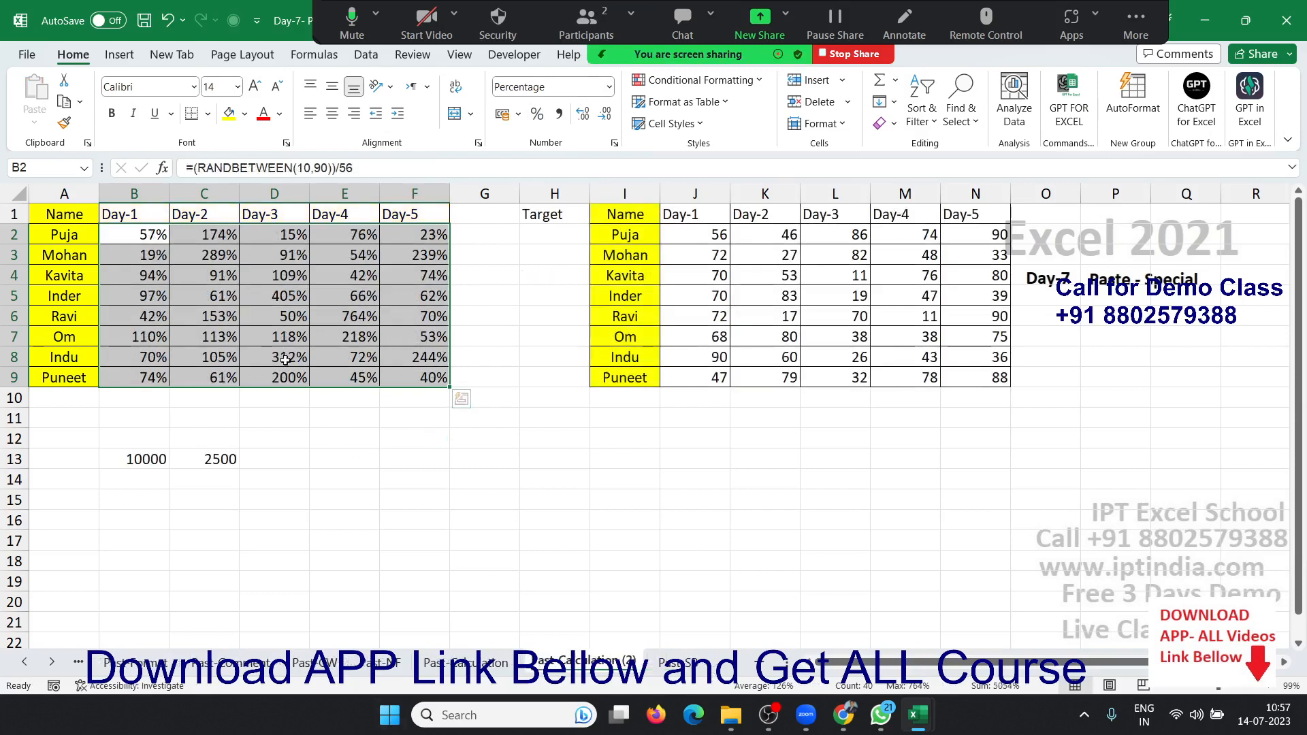
click(357, 169)
key(BackSpace)
key(BackSpace)
key(BackSpace)
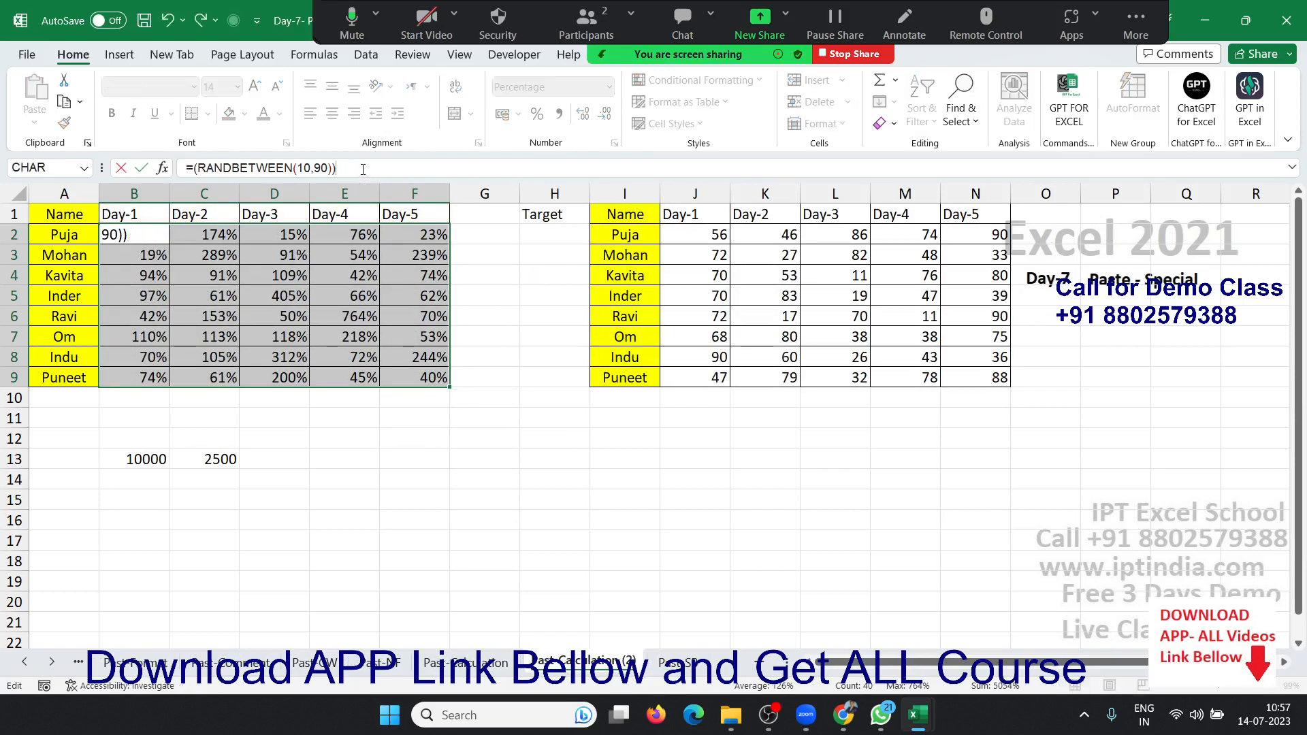
key(ctrl+Return)
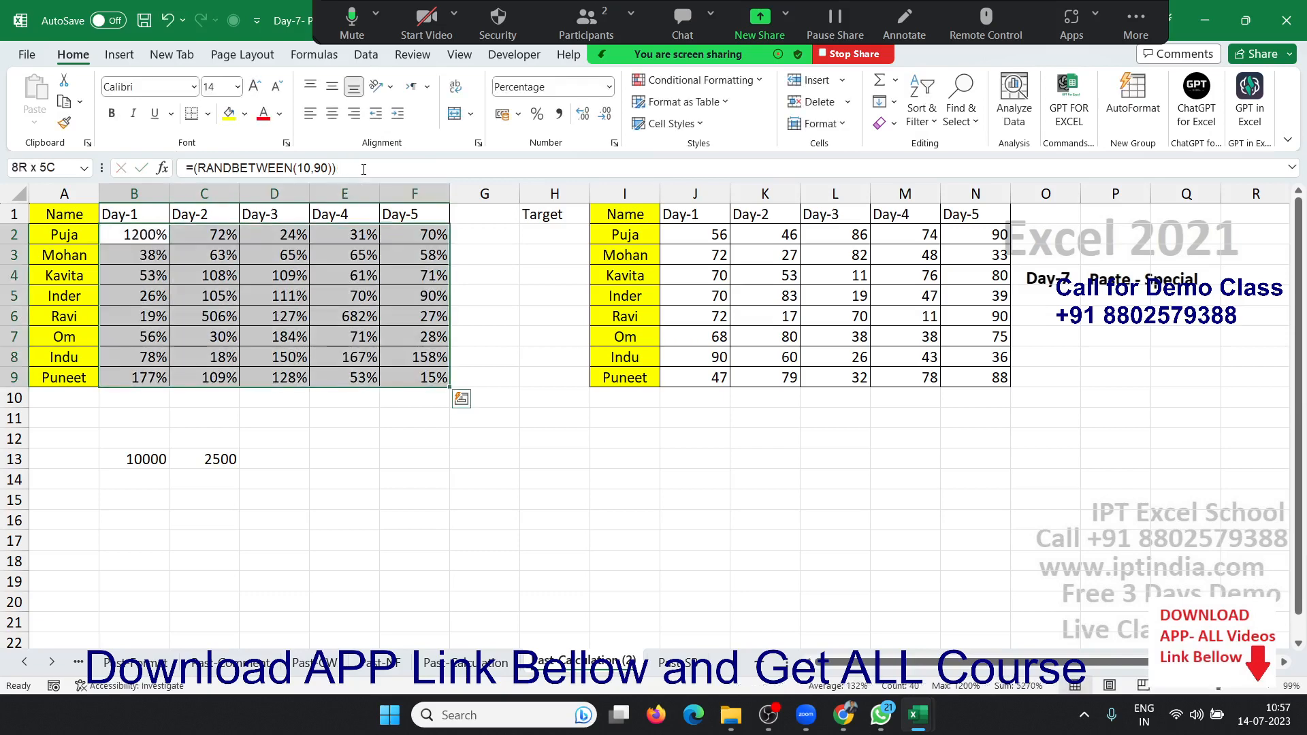
Fill the B2 formula down and across B2:F9 and set the range to the General format.
key(ctrl+d)
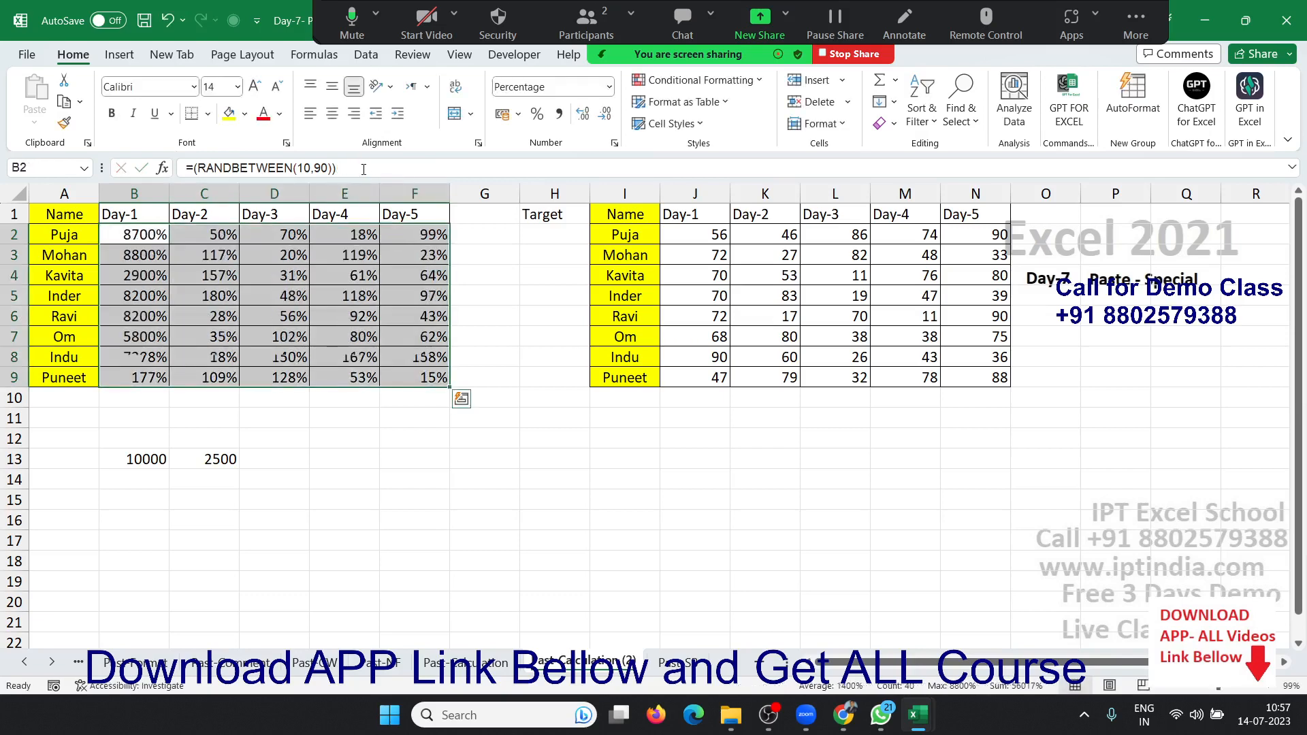
key(ctrl+r)
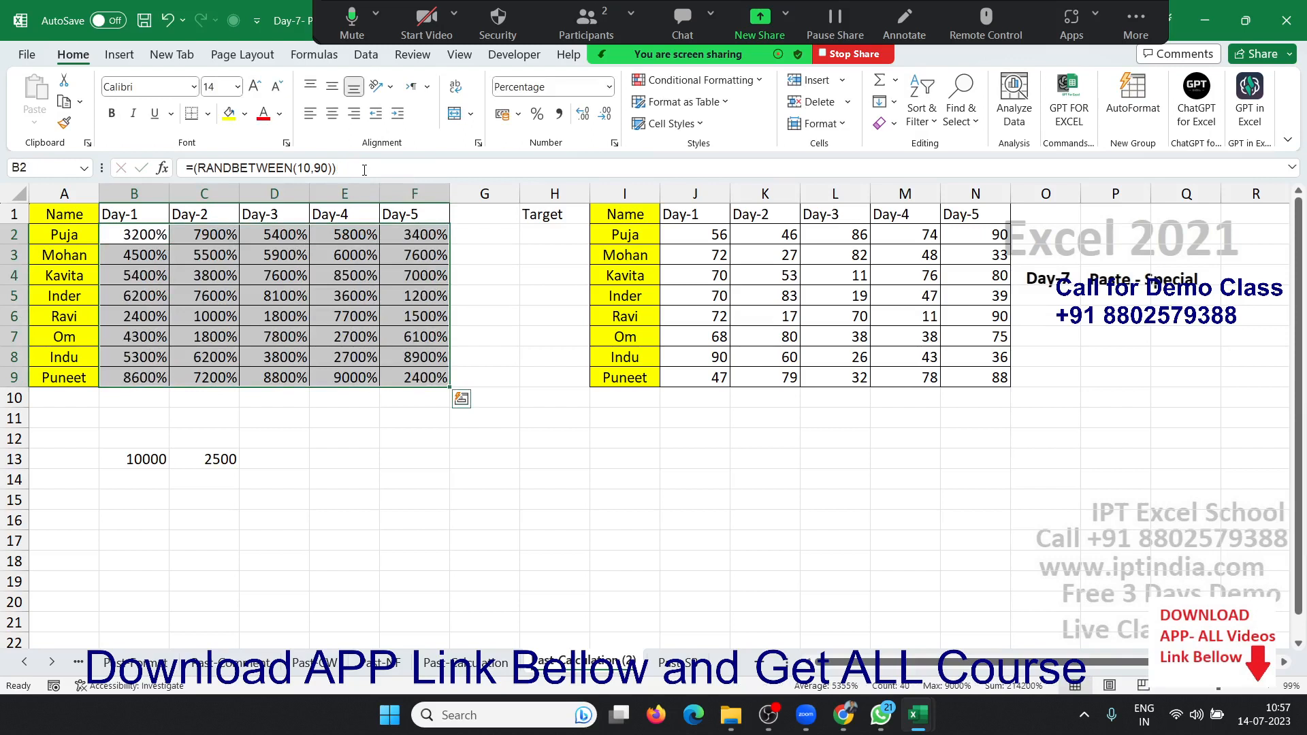
key(ctrl+shift+grave)
Examine the random-number formula in B2 and the individual daily target values in J2:N2.
key(Down)
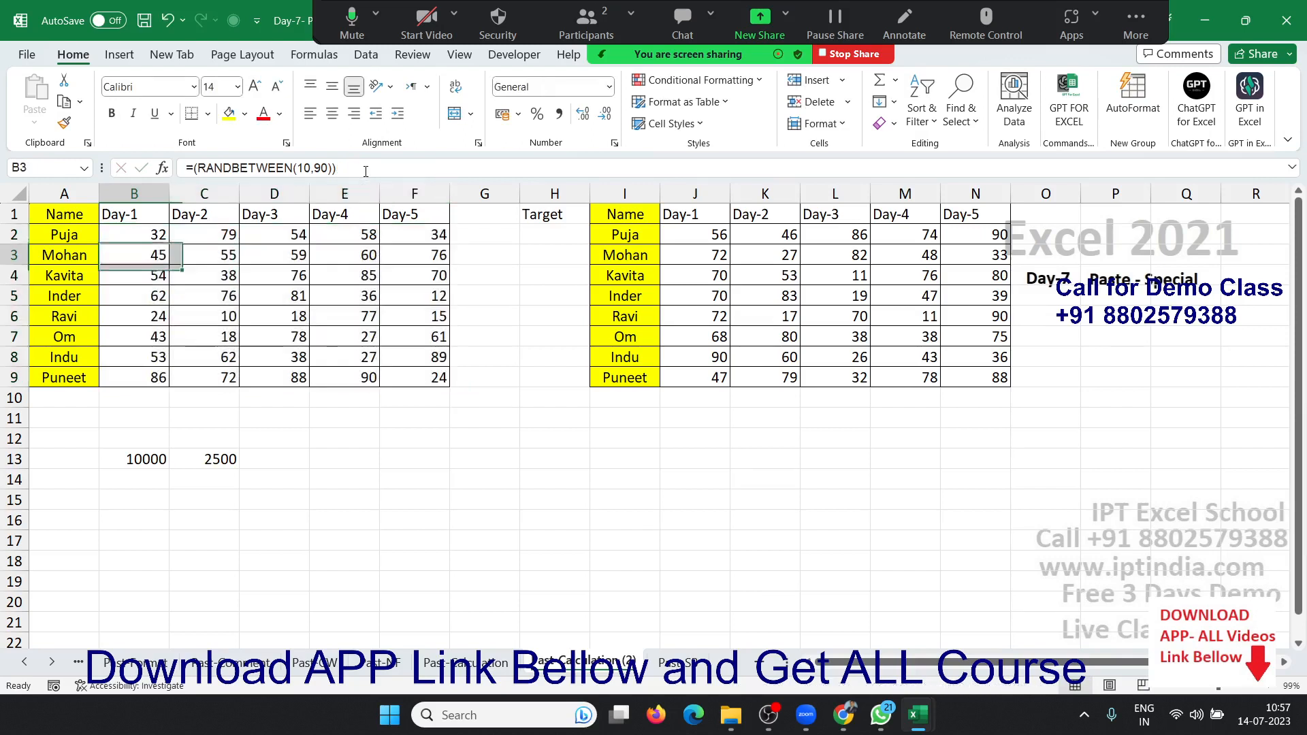
key(Up)
drag(367, 173, 119, 140)
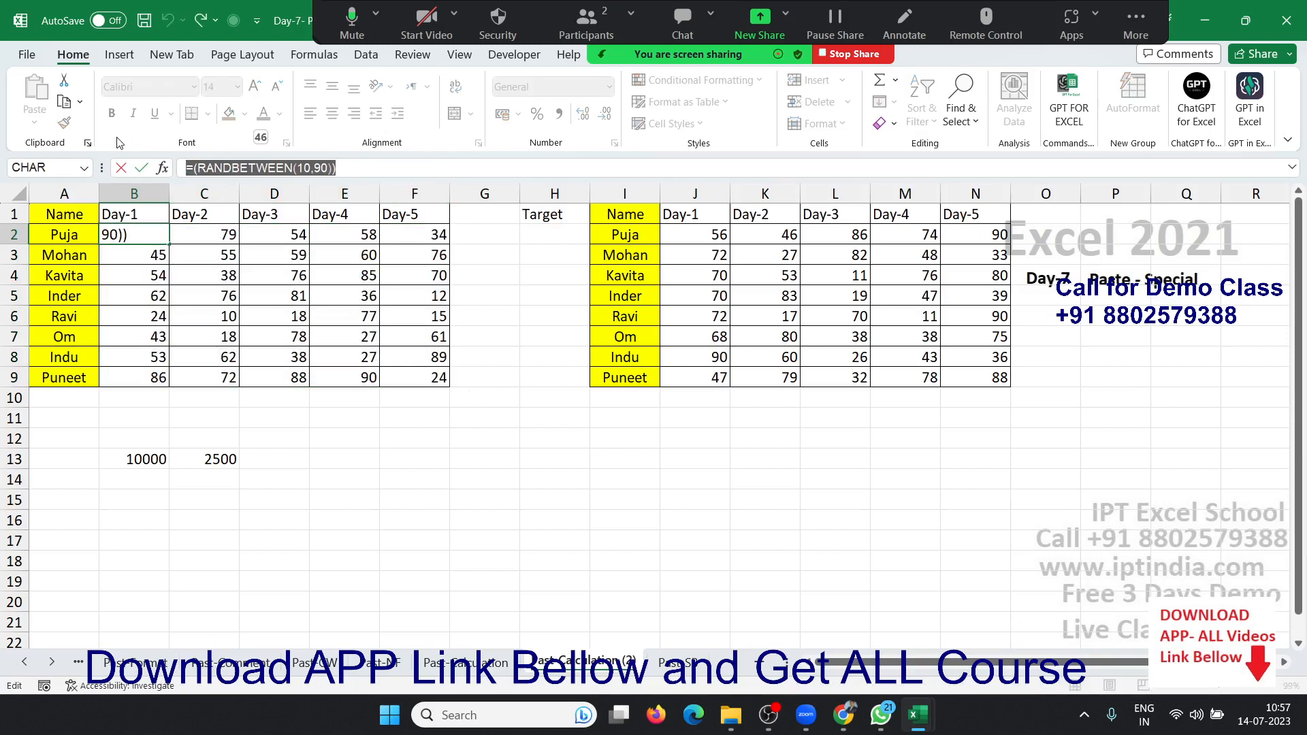
key(Escape)
key(Right)
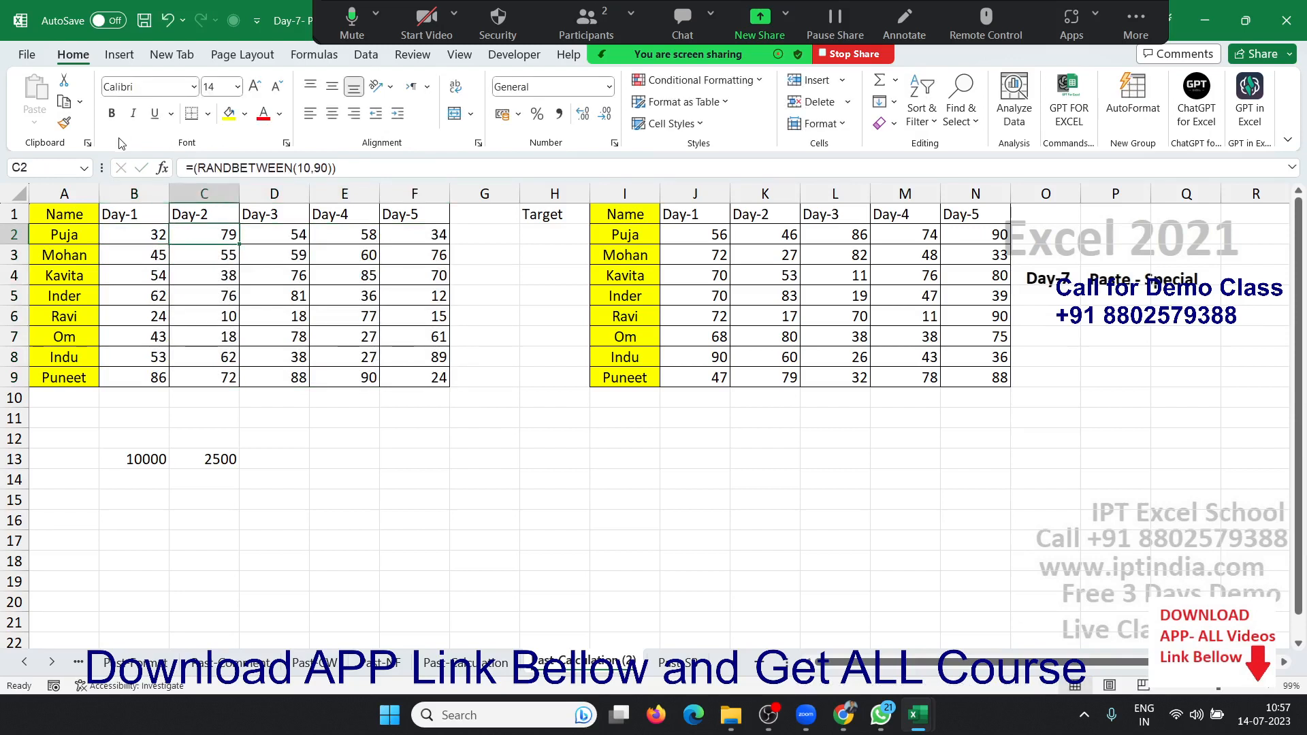
key(Right)
key(Right)
key(Right)
key(Right)
key(Right)
key(Right)
key(Right)
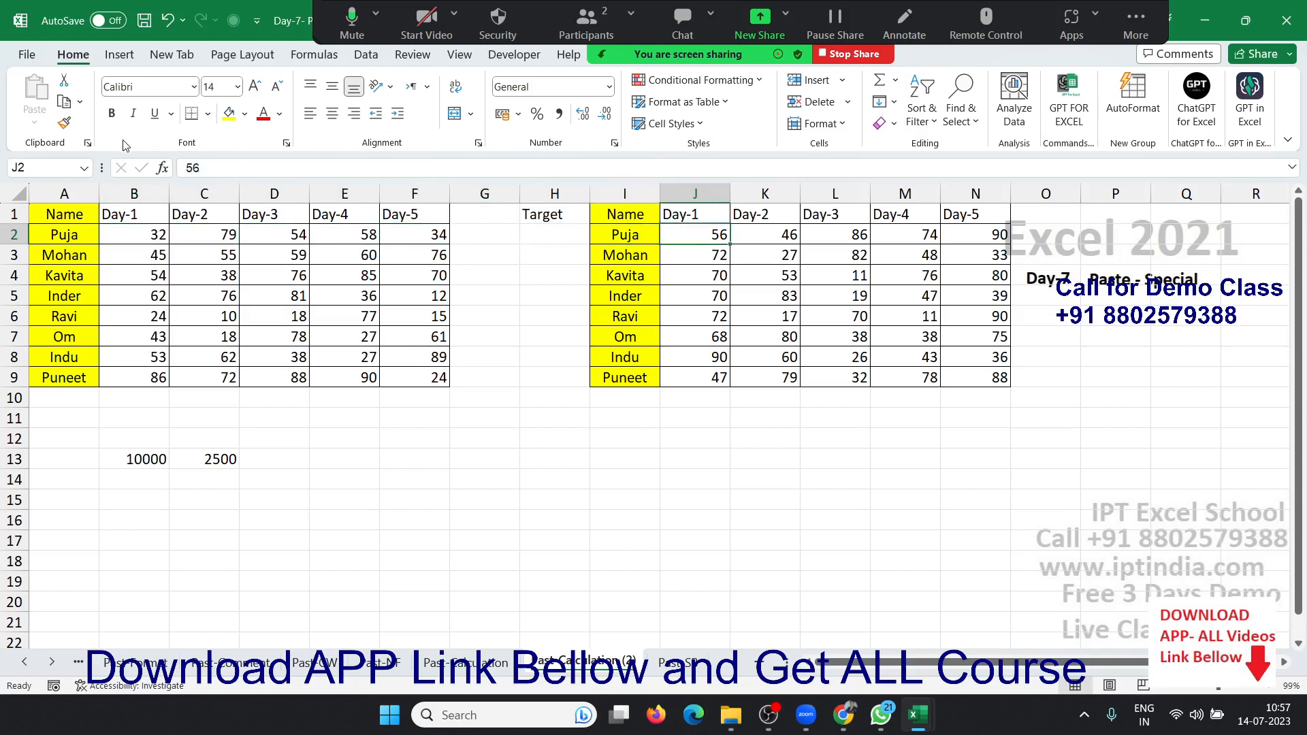
key(Right)
key(Right)
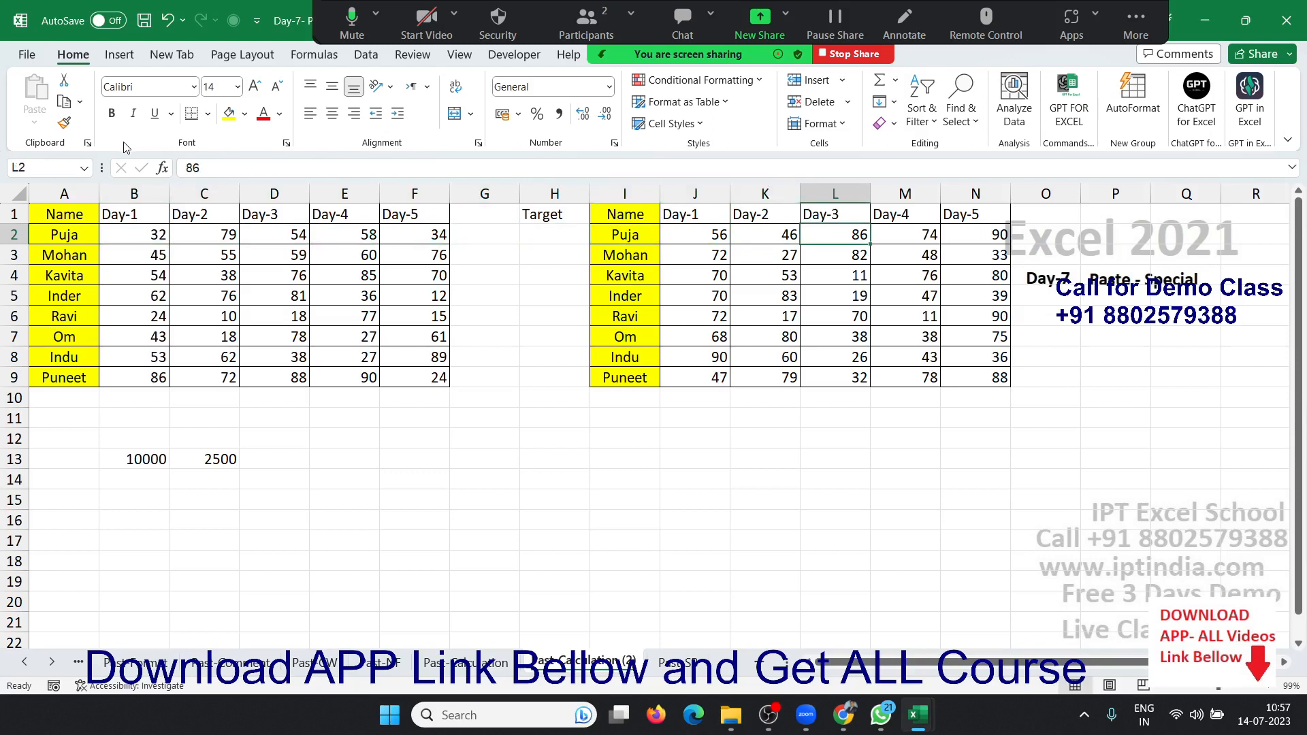
key(Right)
key(Right)
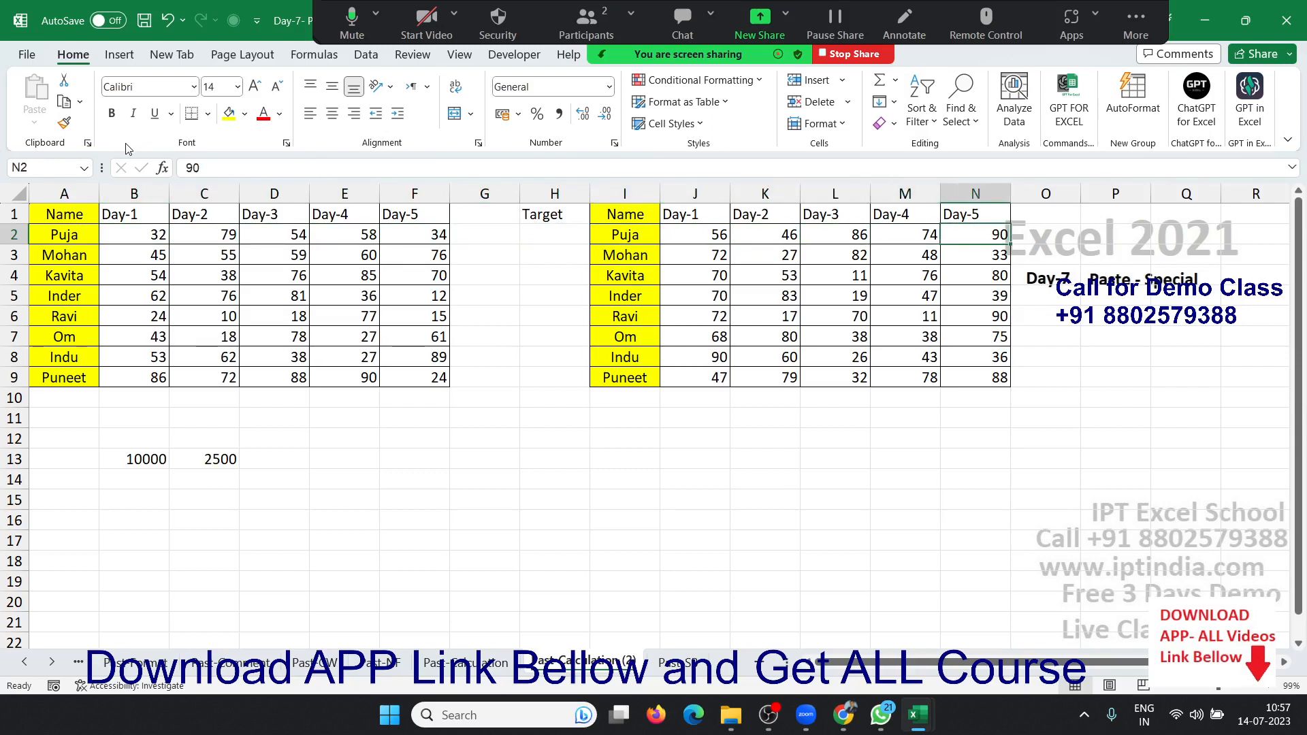
Copy the daily targets in J2:N9 and paste them at B2 using Paste Special with the Divide operation.
key(Left)
key(Left)
key(Left)
key(Left)
key(ctrl+shift+Right)
key(ctrl+shift+Down)
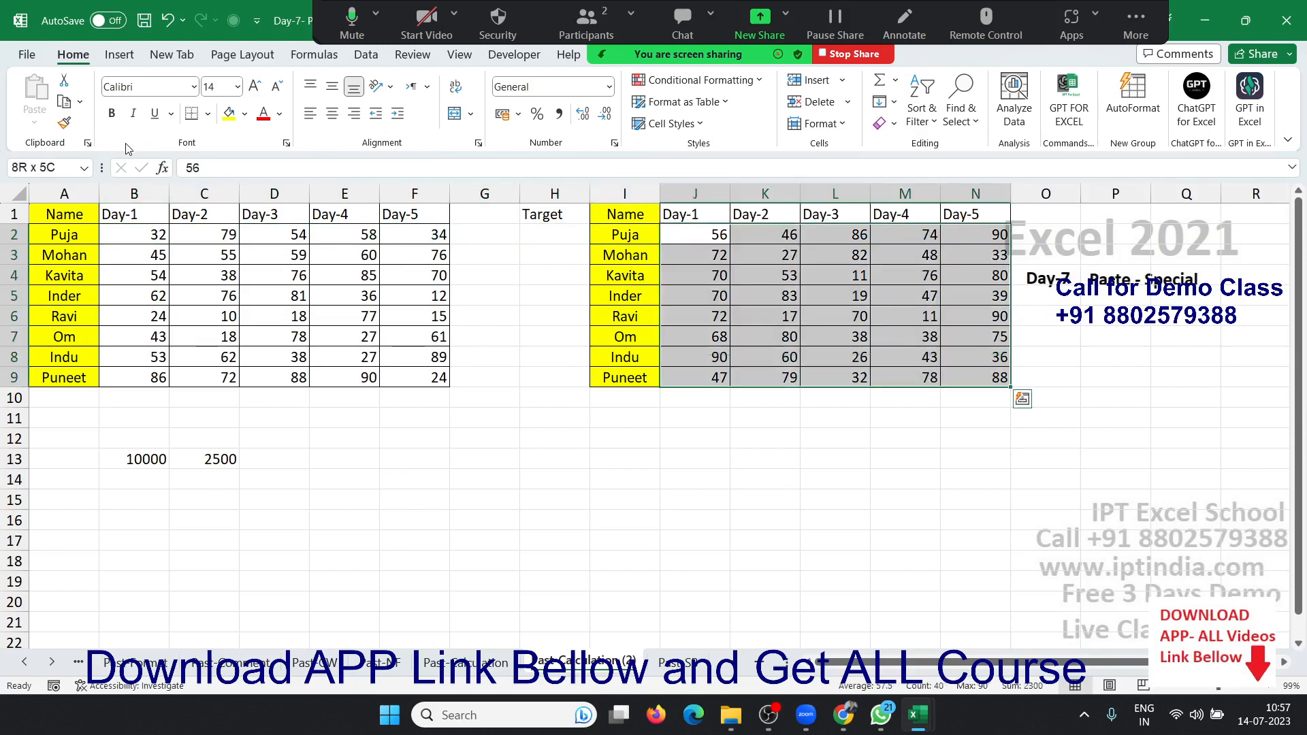
key(ctrl+c)
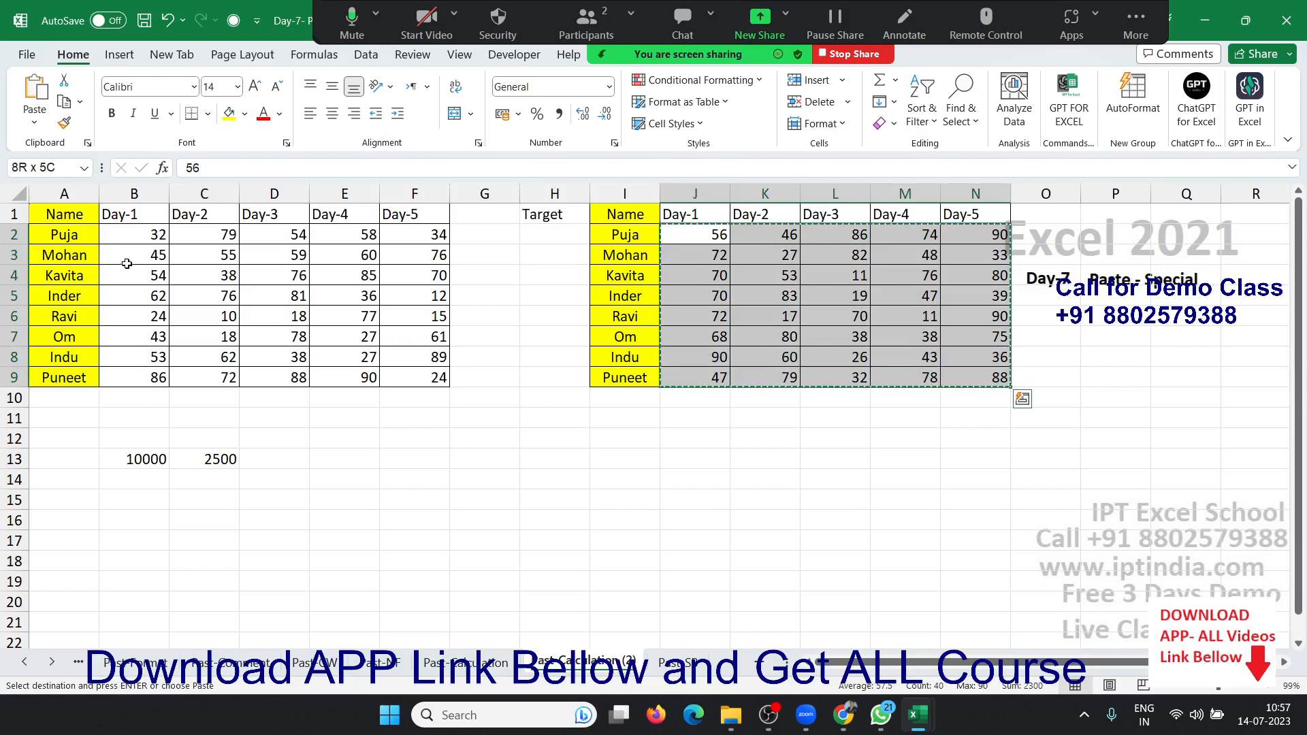
right_click(137, 236)
click(168, 307)
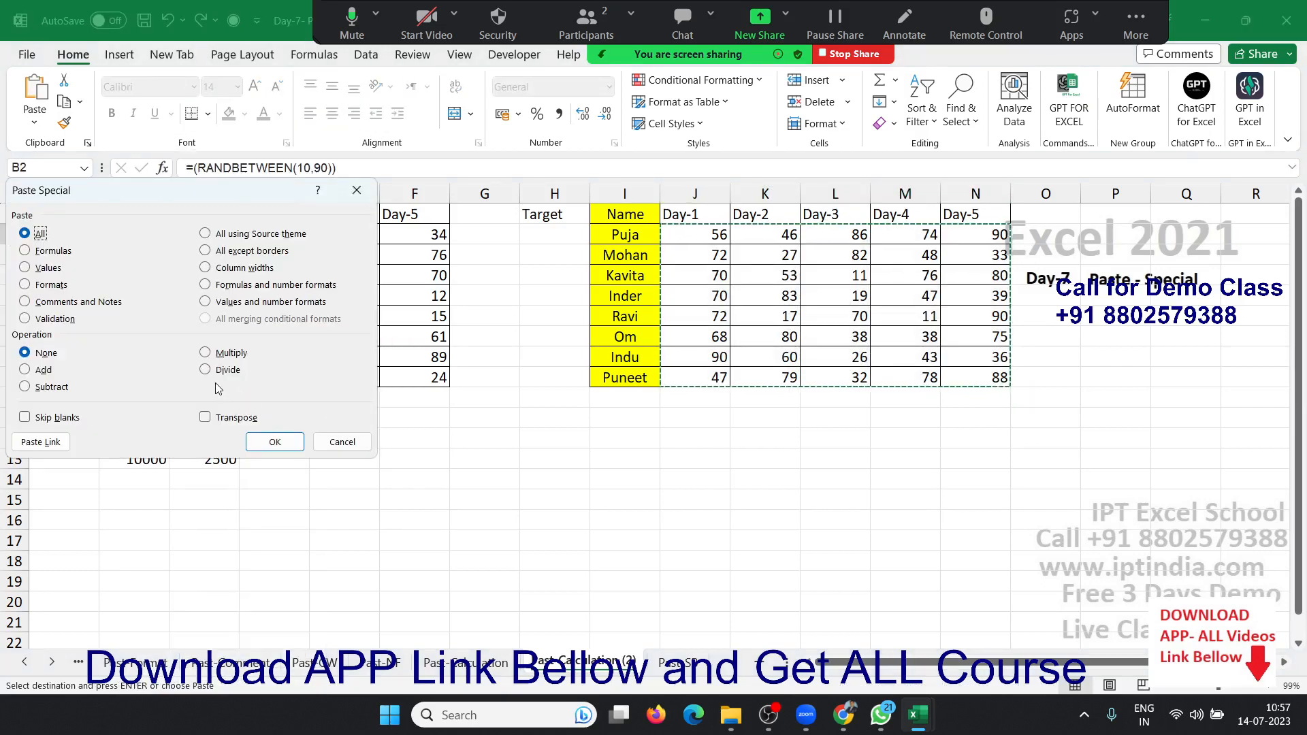
click(218, 371)
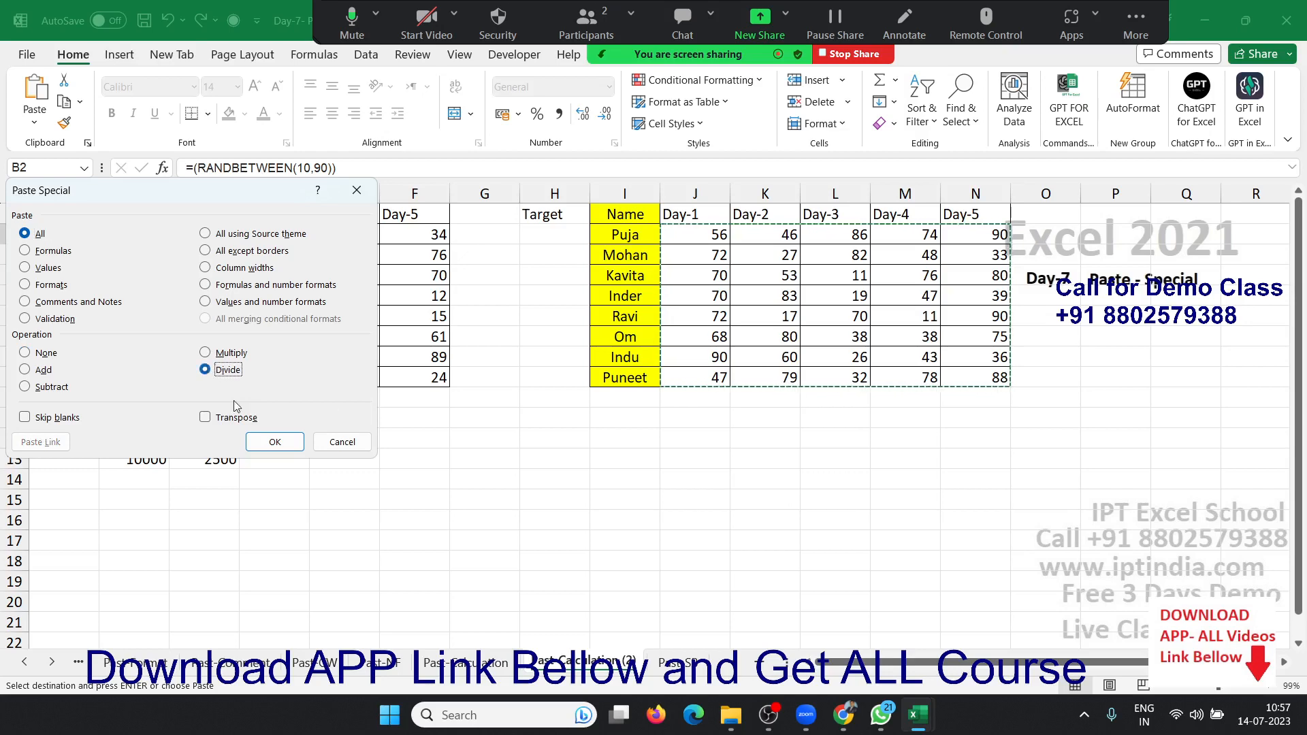
click(275, 440)
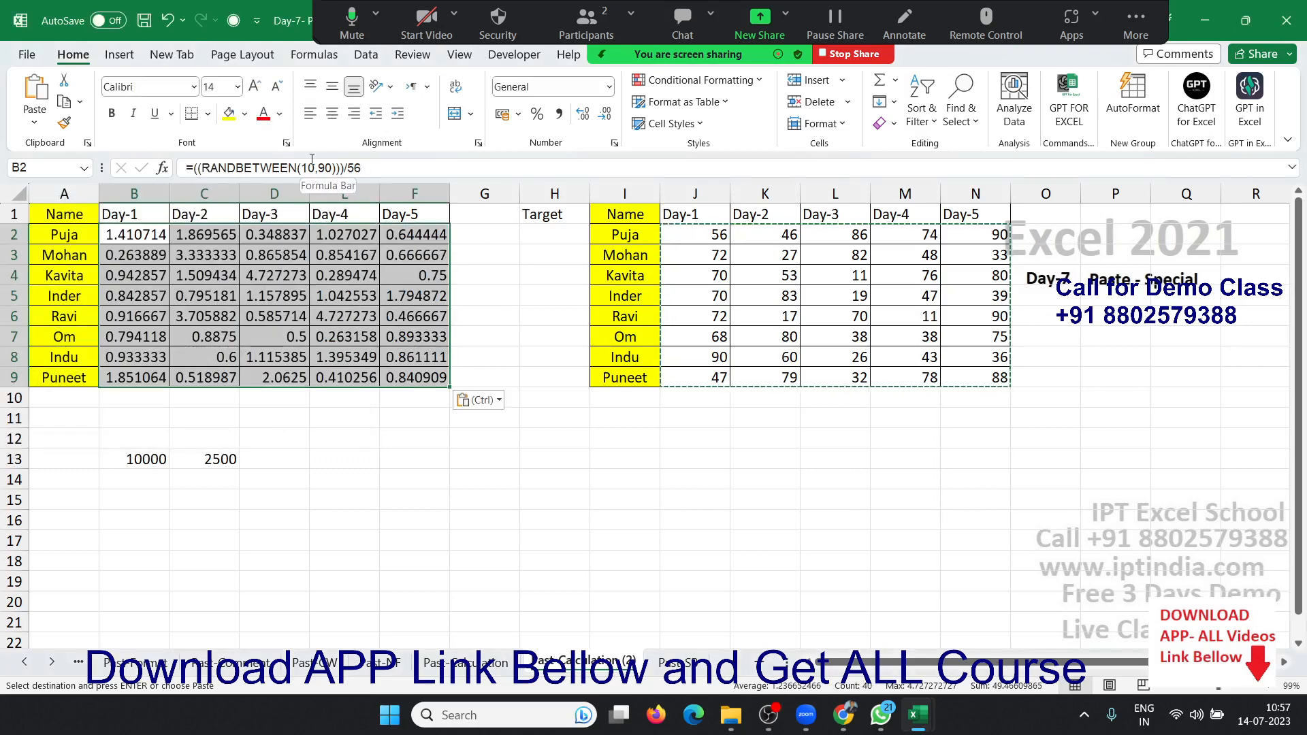
Check the divided formula in B2 and format B2:F9 as percentages.
drag(356, 169, 165, 158)
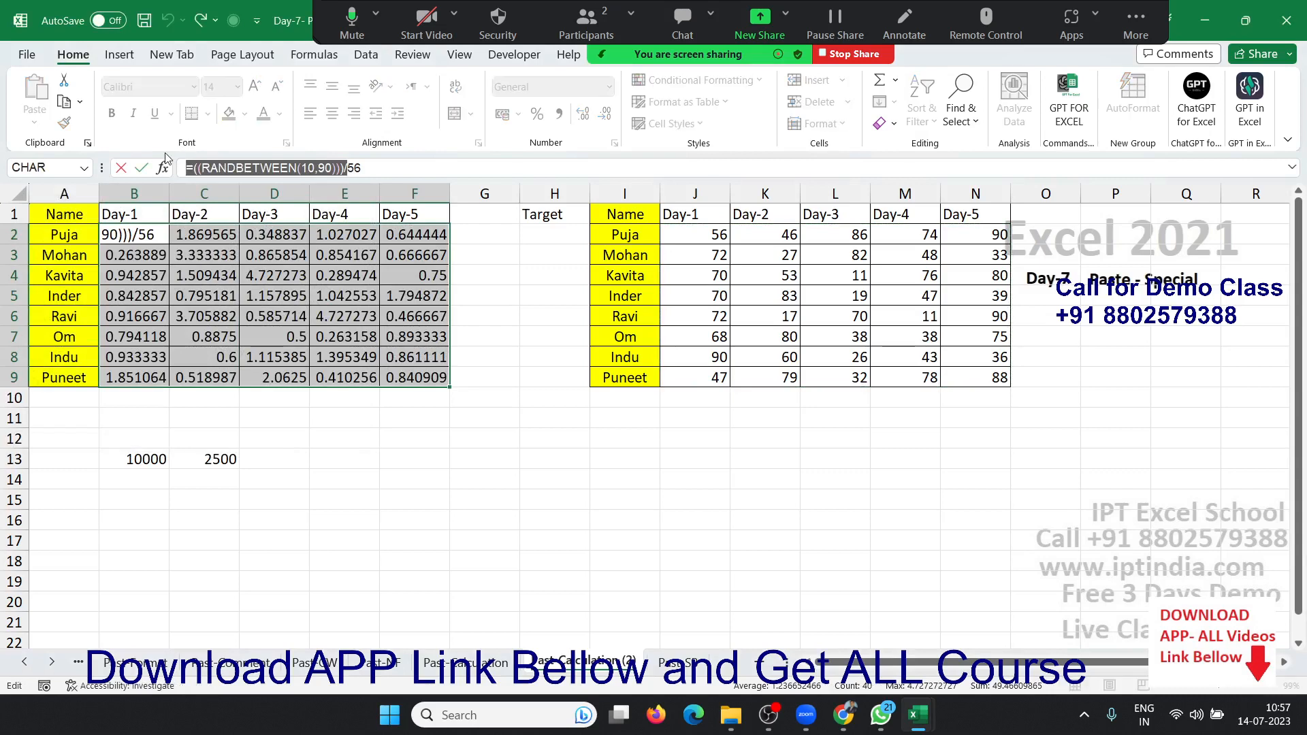
key(Escape)
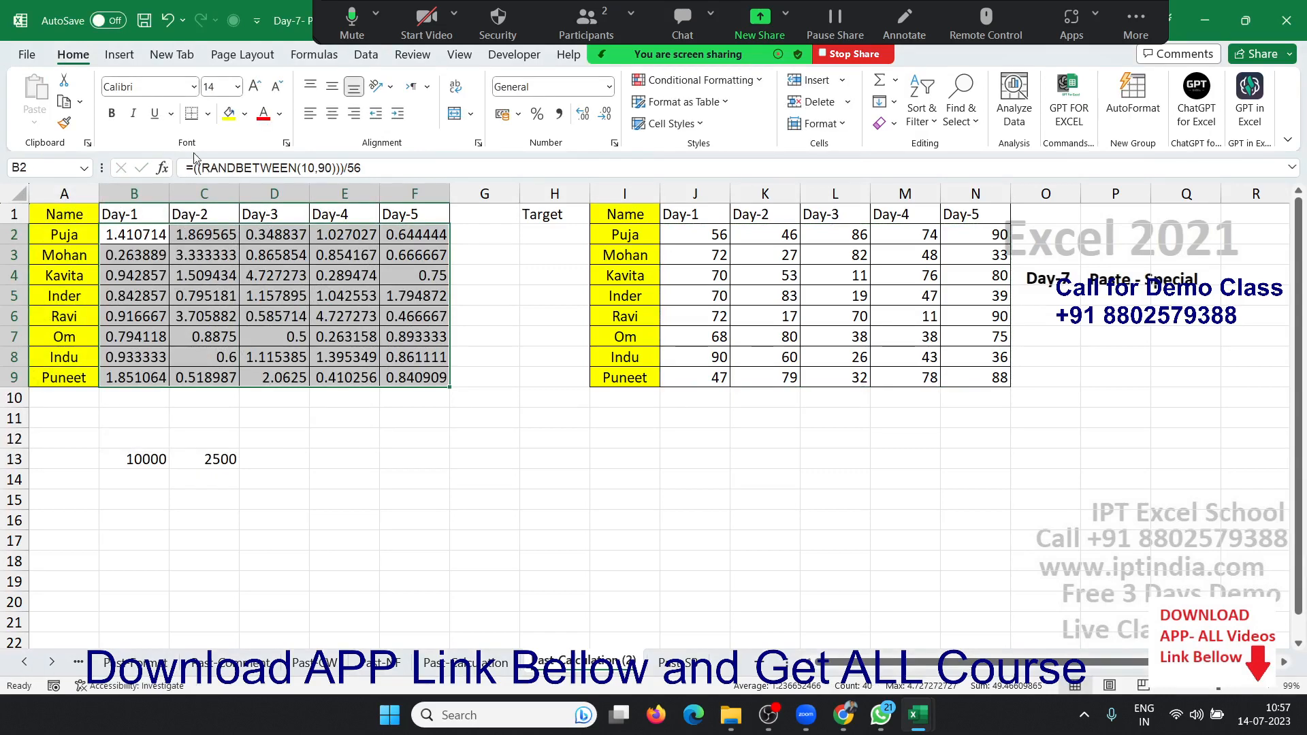
click(539, 115)
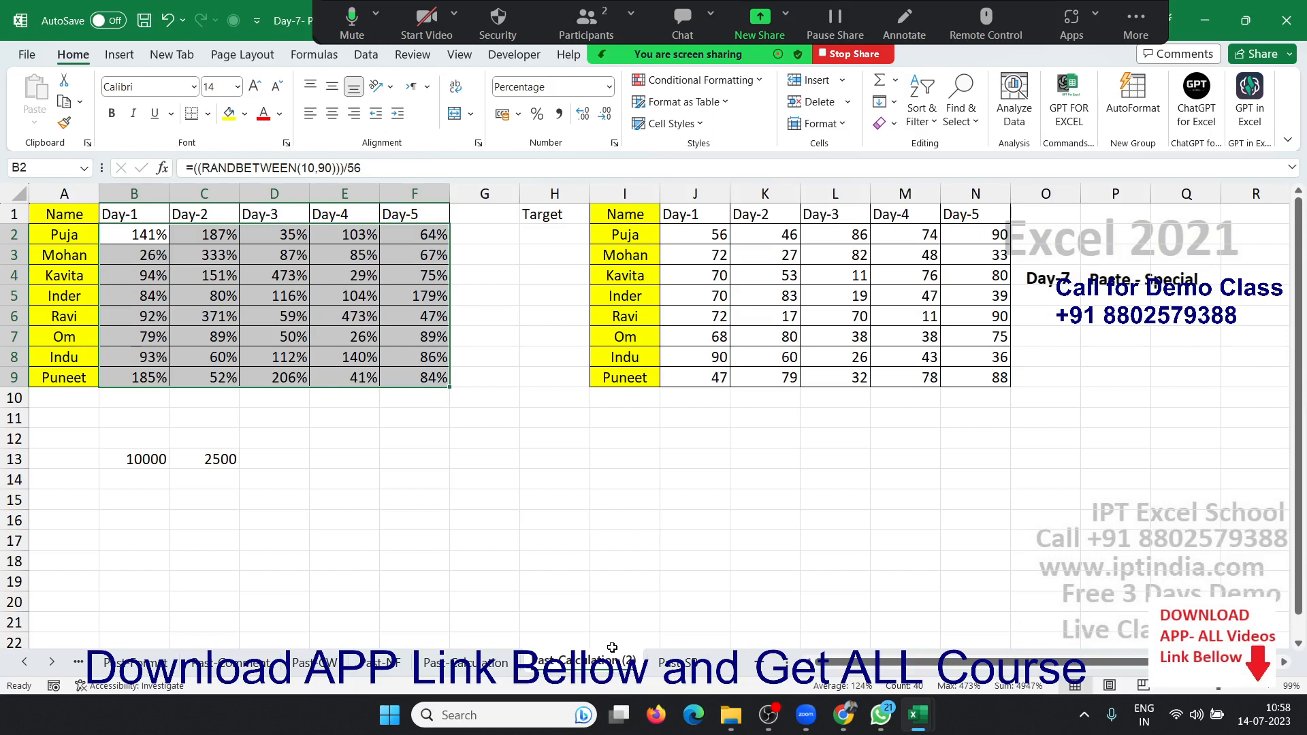
key(Right)
key(Right)
key(Right)
key(Right)
key(Right)
key(Right)
key(Right)
key(Right)
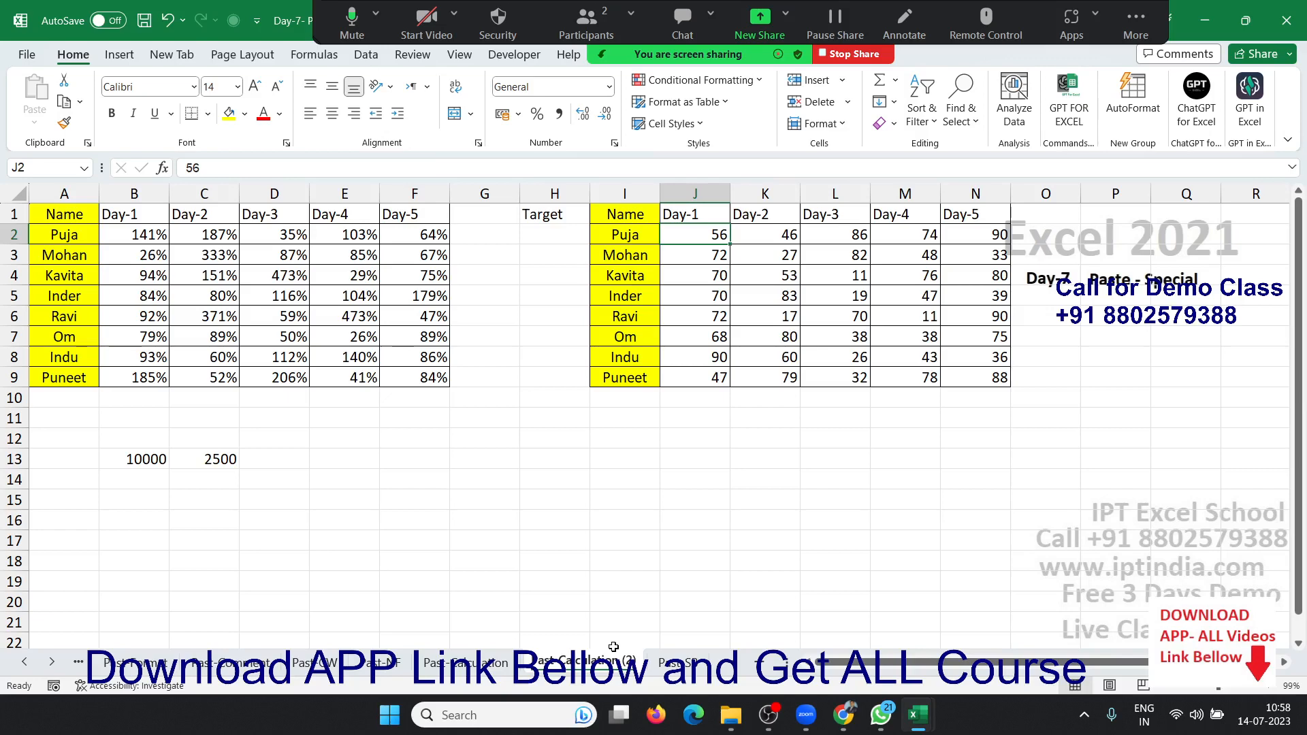
On the Past-SB sheet, set C3 to 85 and C7 to 65 beside the Sales column.
click(681, 662)
drag(368, 381, 351, 357)
click(160, 256)
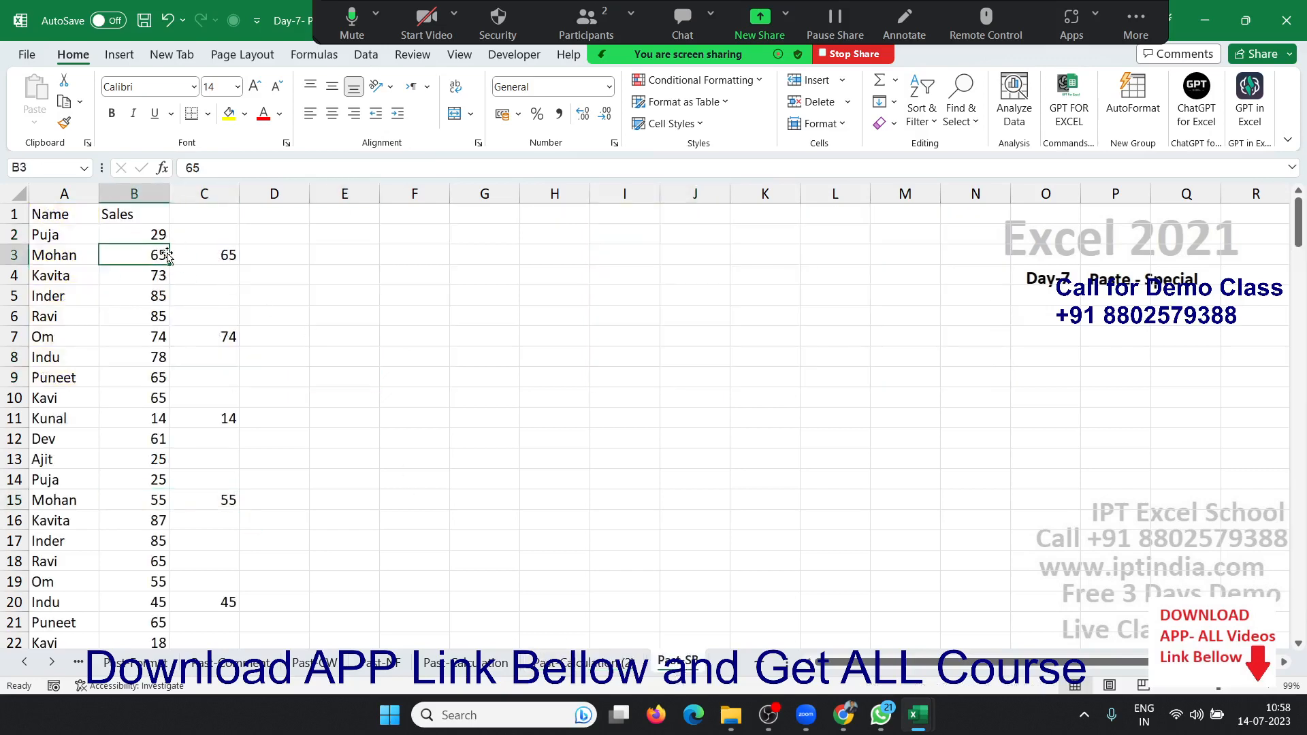
click(201, 252)
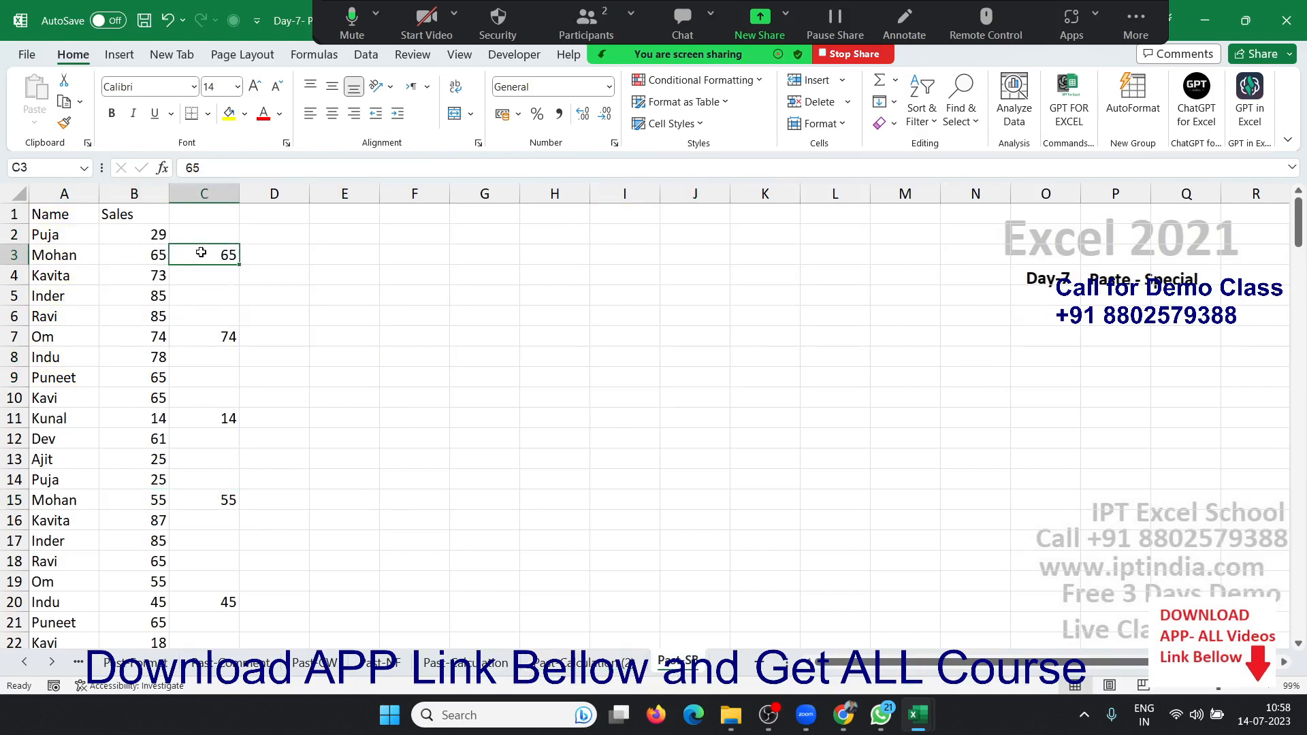
text(85)
key(Return)
key(Down)
key(Down)
key(Down)
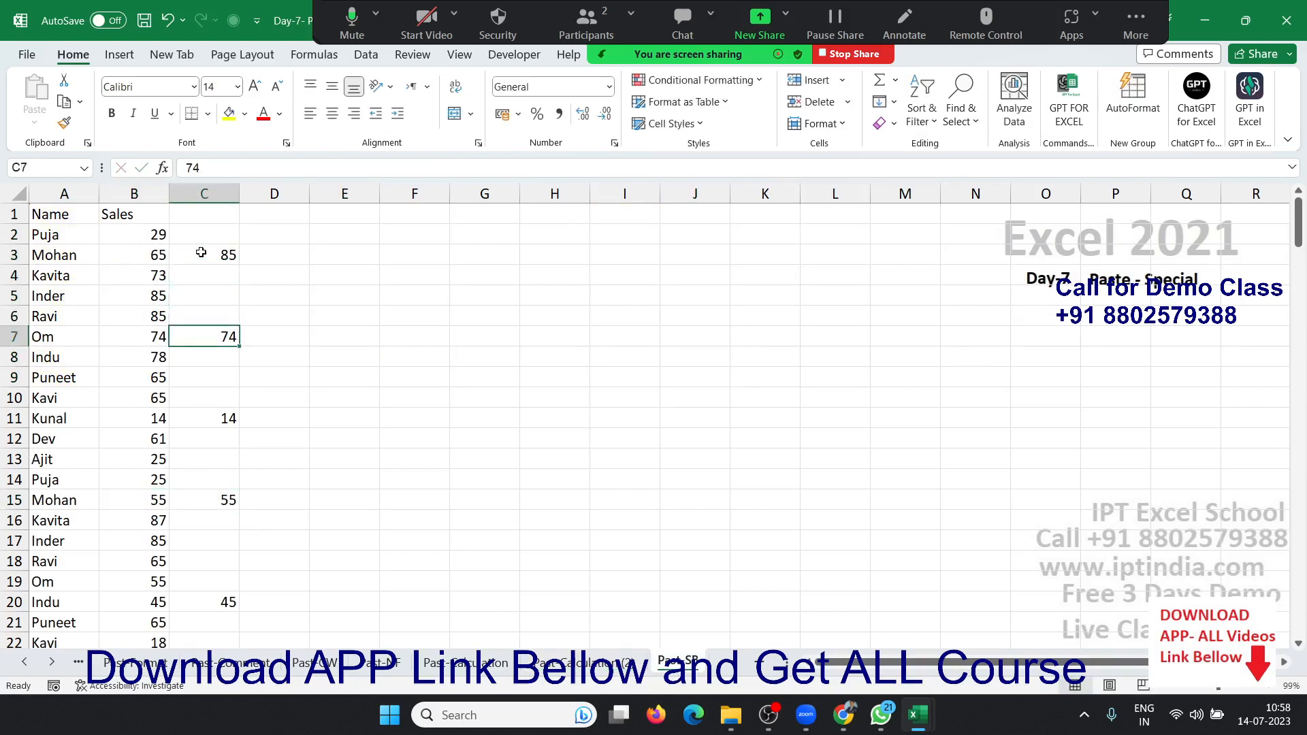
text(65)
key(Return)
Set C11 to 78 and C15 to 65.
key(Down)
key(Down)
key(Down)
key(Down)
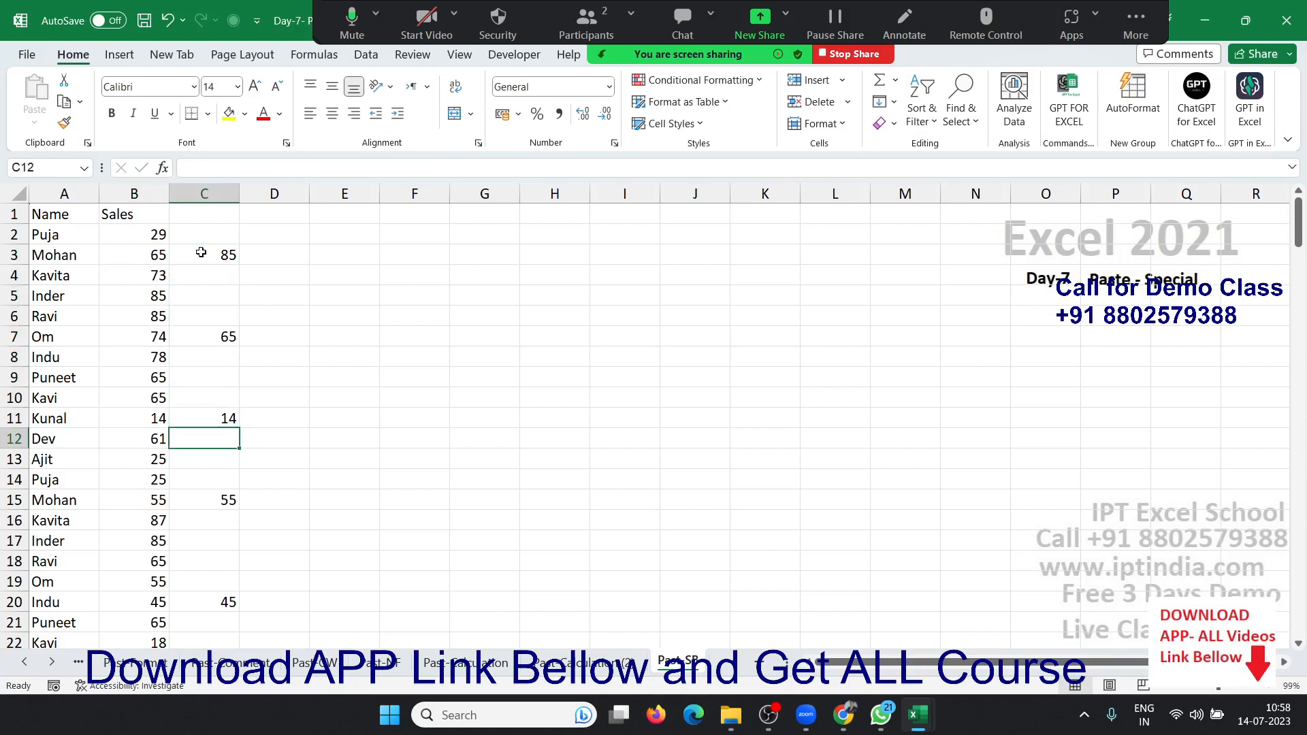
key(Up)
text(78)
key(Return)
key(Down)
key(Down)
key(Down)
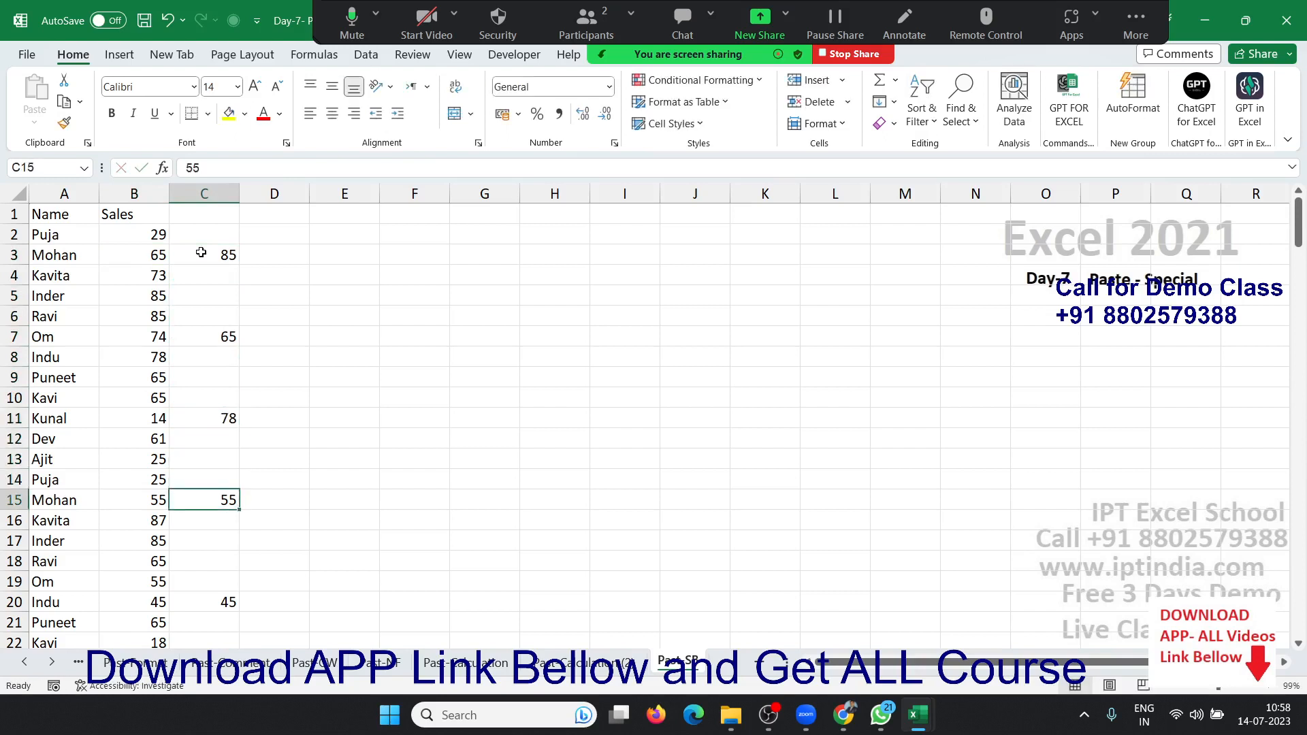
text(65)
key(Up)
Compare the Sales figures in column B with the updated values in column C, from row 3 to row 8.
key(Up)
key(Up)
key(Up)
key(Up)
key(Up)
key(Up)
key(Up)
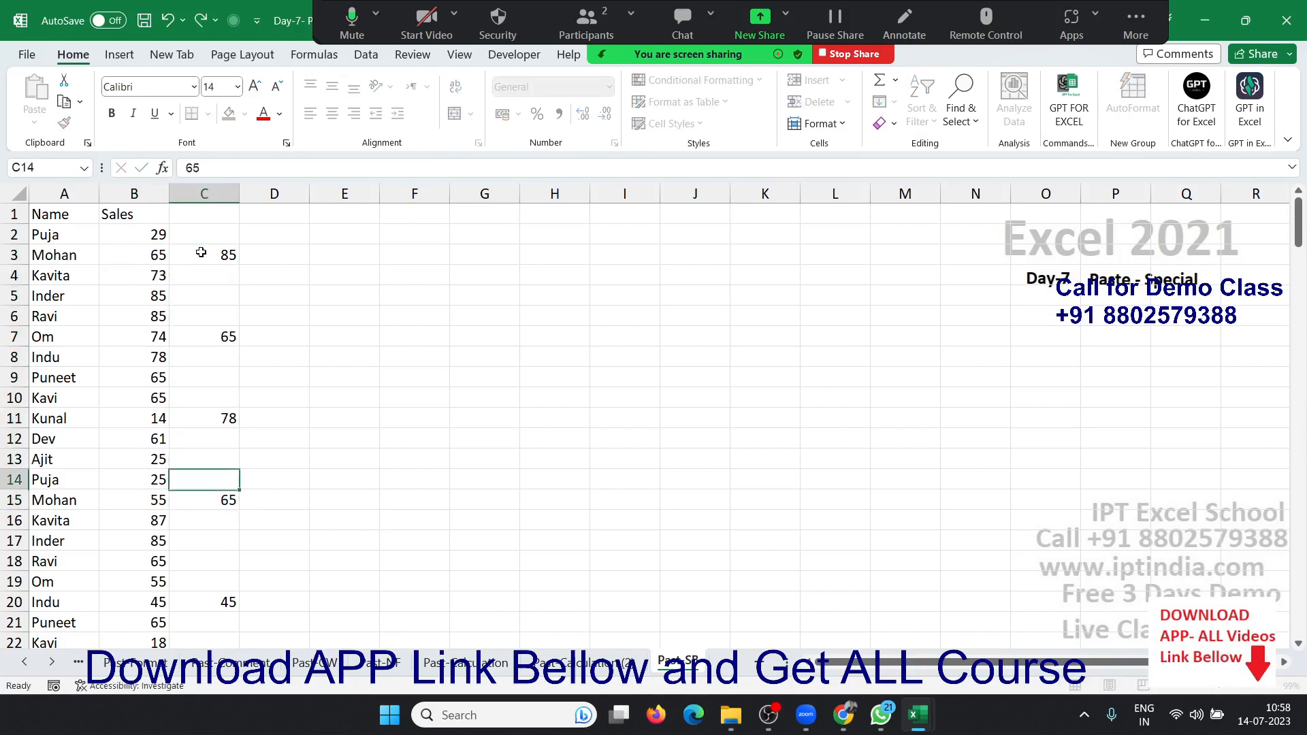
key(Up)
key(Up)
key(Up)
key(Left)
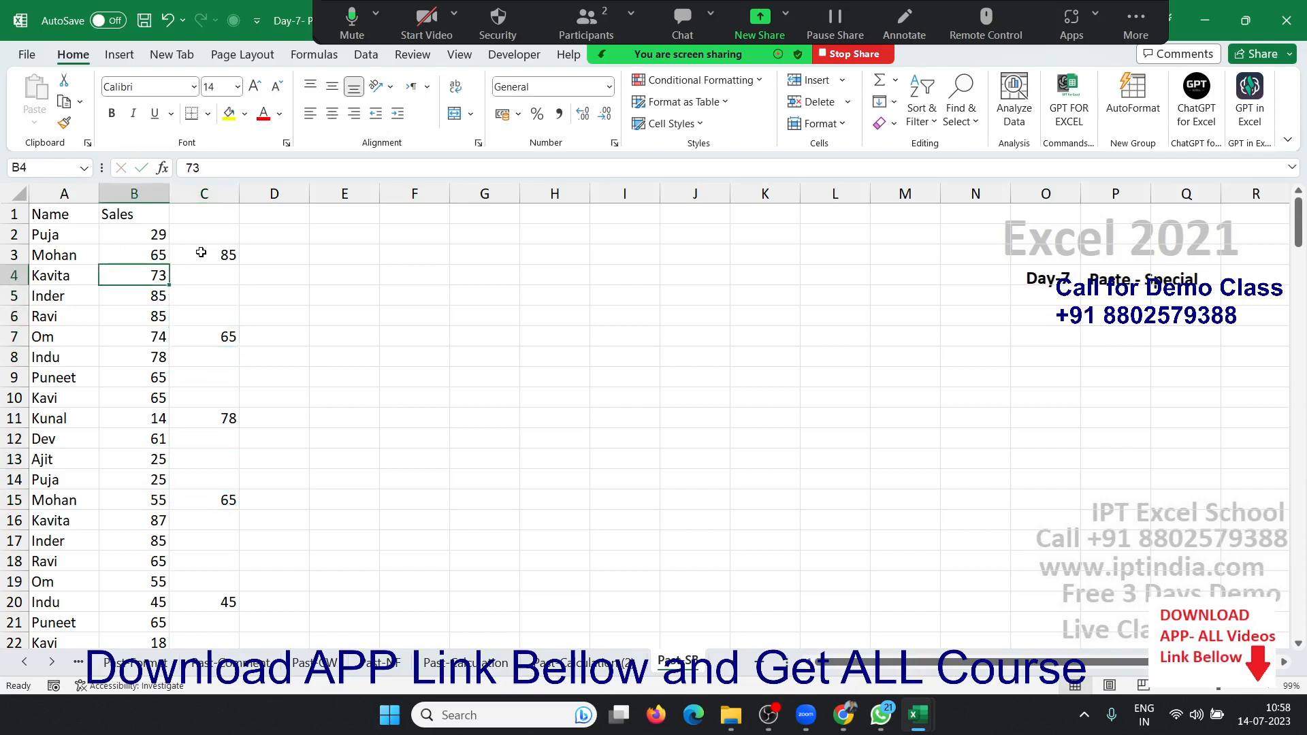
key(Up)
key(Down)
key(Down)
key(Down)
key(Down)
key(Down)
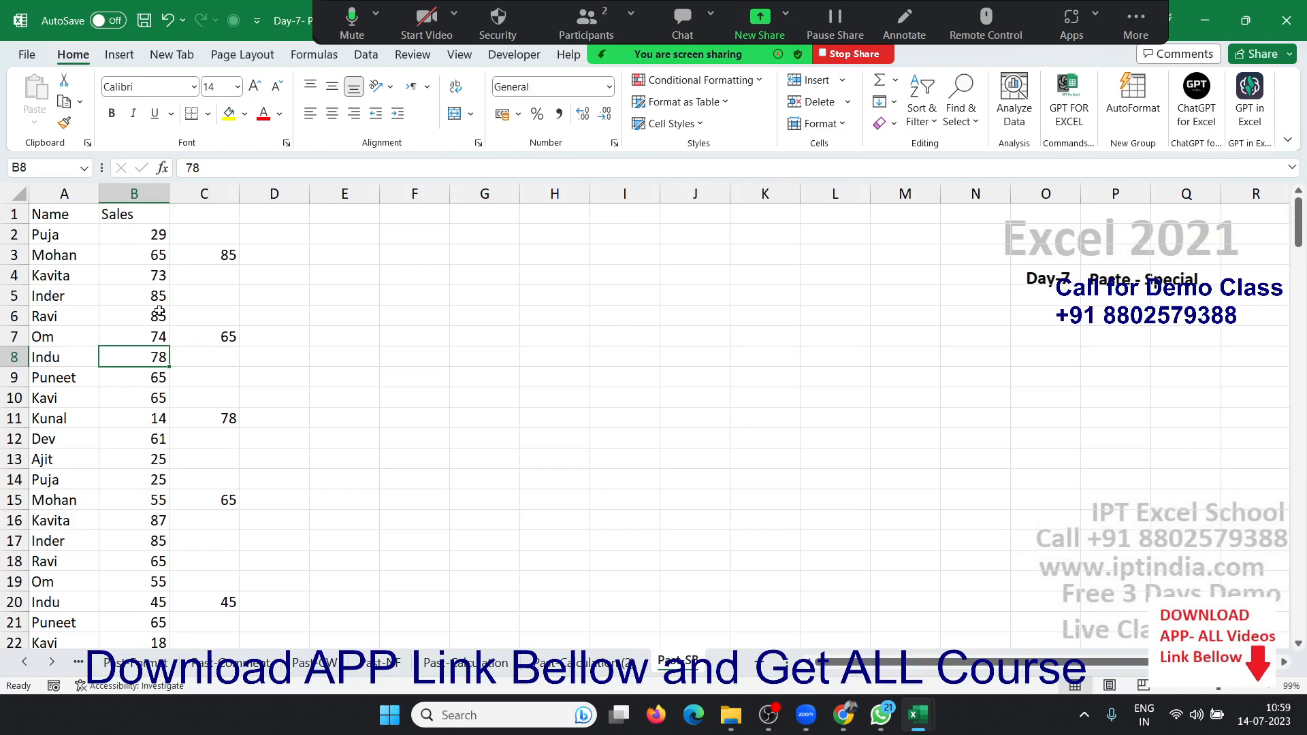
Copy column C and paste it over the Sales column B using Paste Special with Skip blanks enabled.
click(217, 182)
key(ctrl+c)
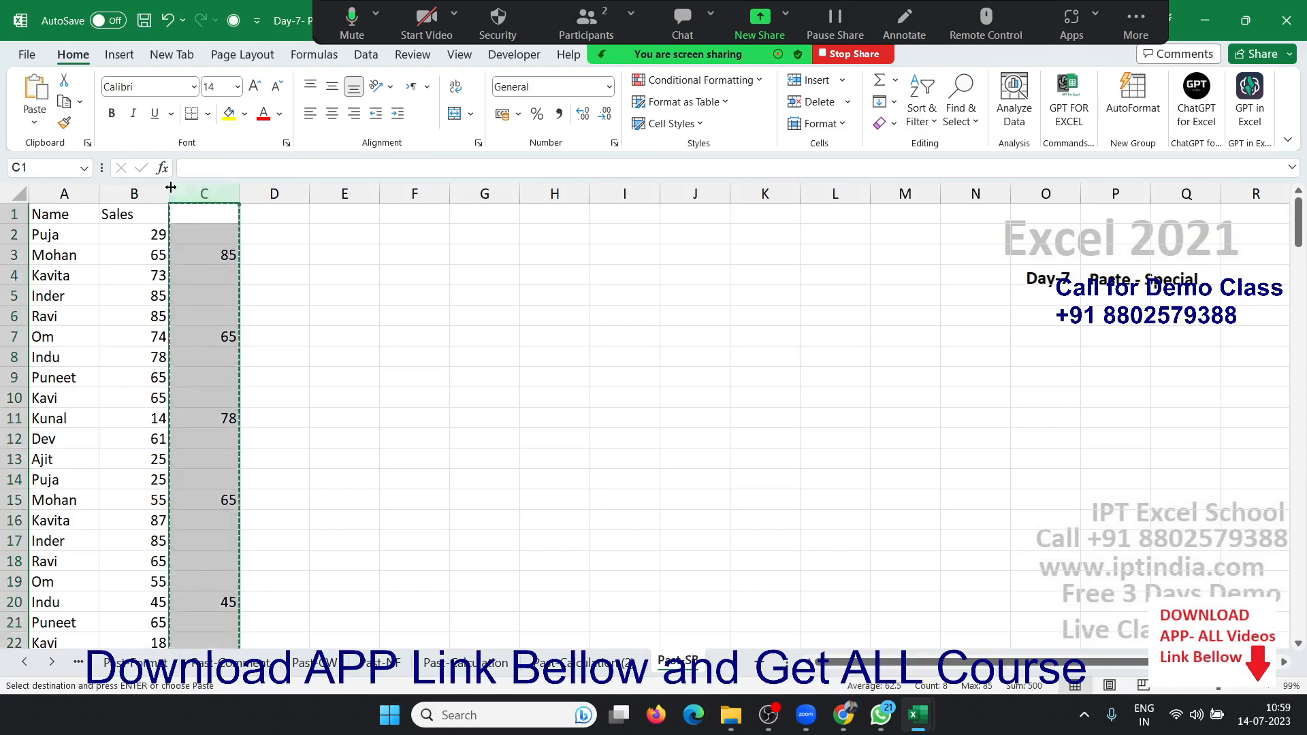
click(162, 192)
right_click(162, 193)
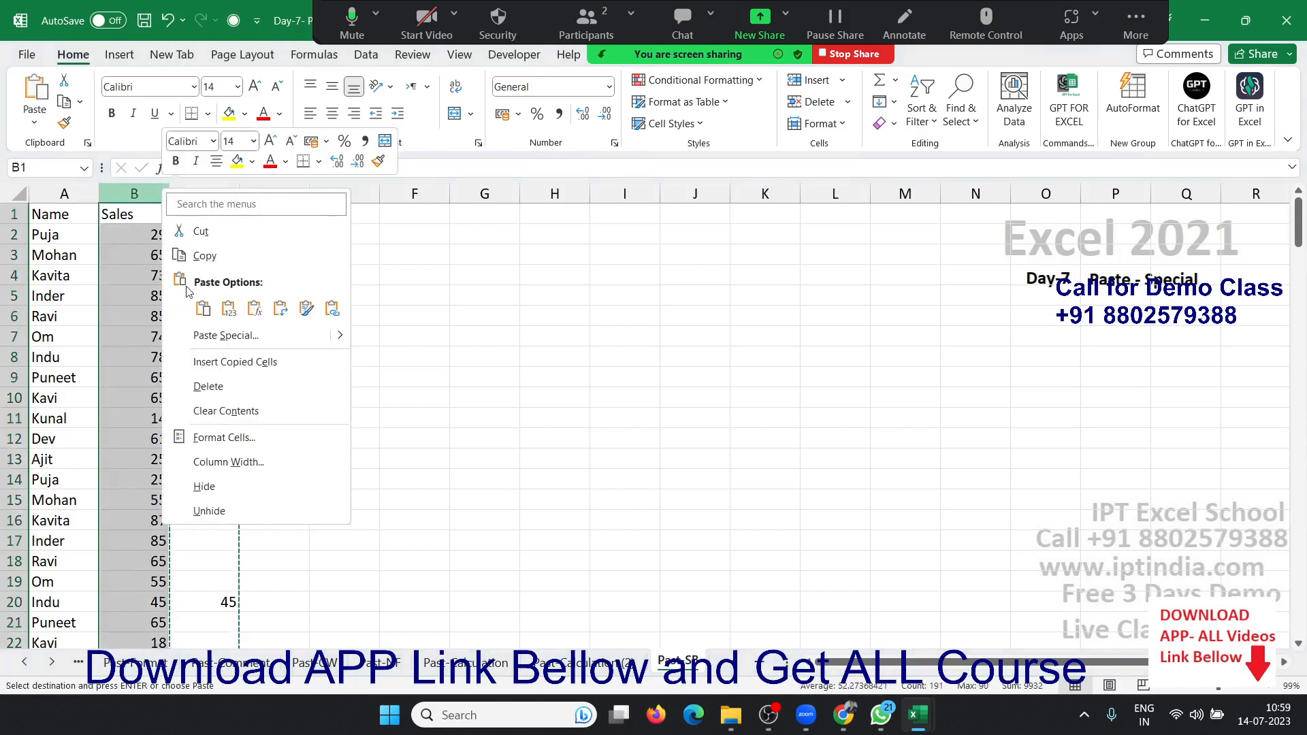
click(208, 336)
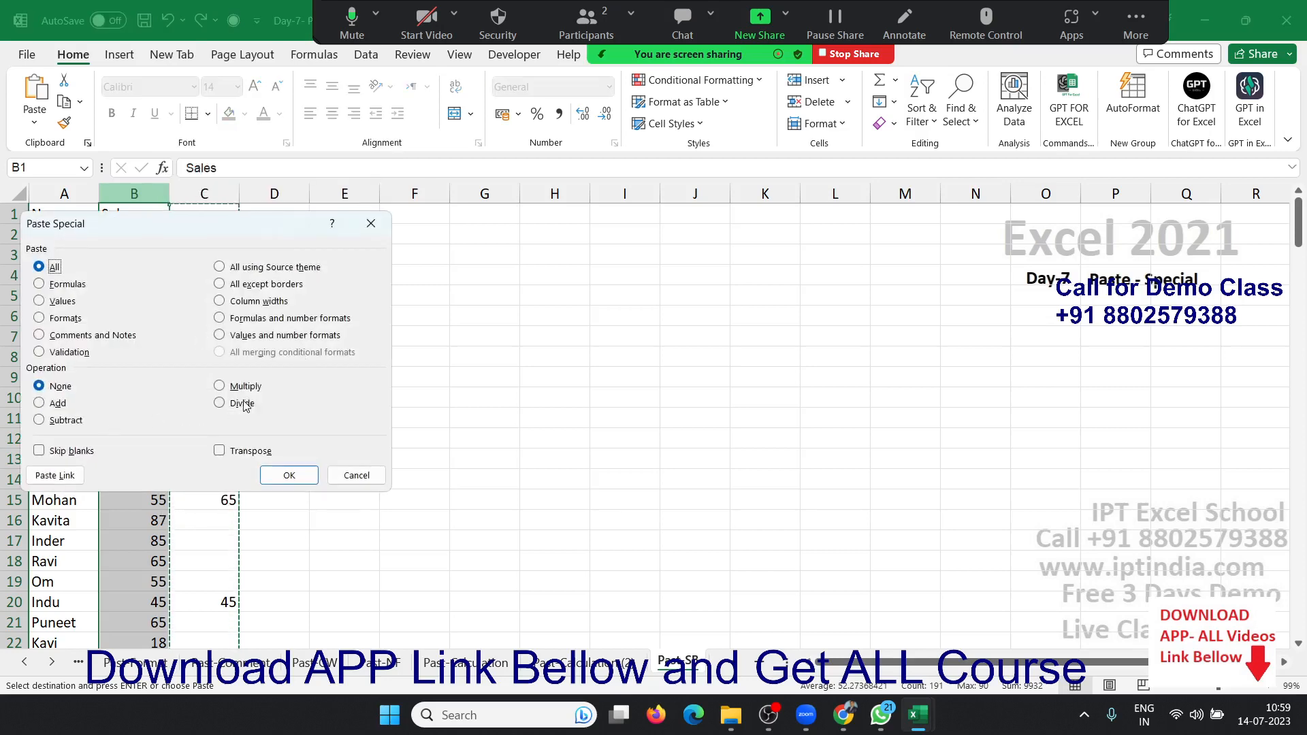
click(75, 452)
click(287, 476)
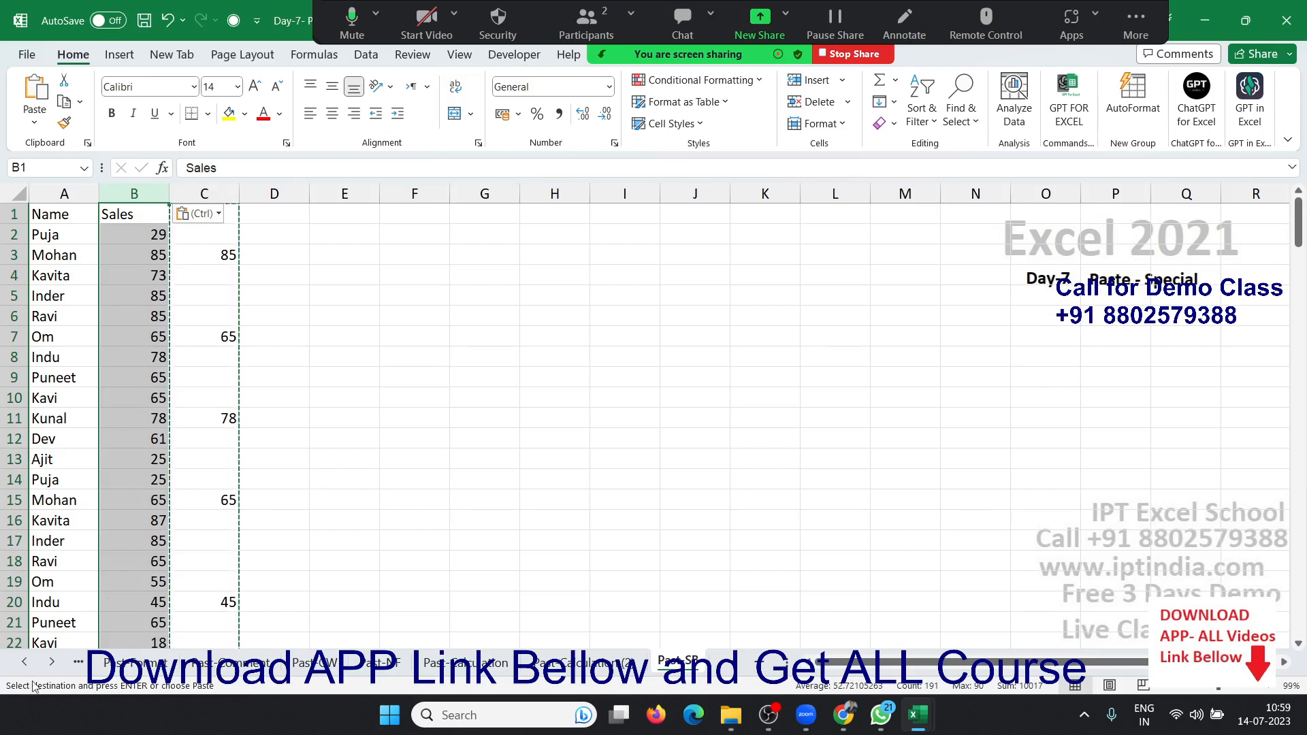
On the Past-Transpose sheet, delete the columns from D onward that hold the earlier pasted tables.
click(53, 661)
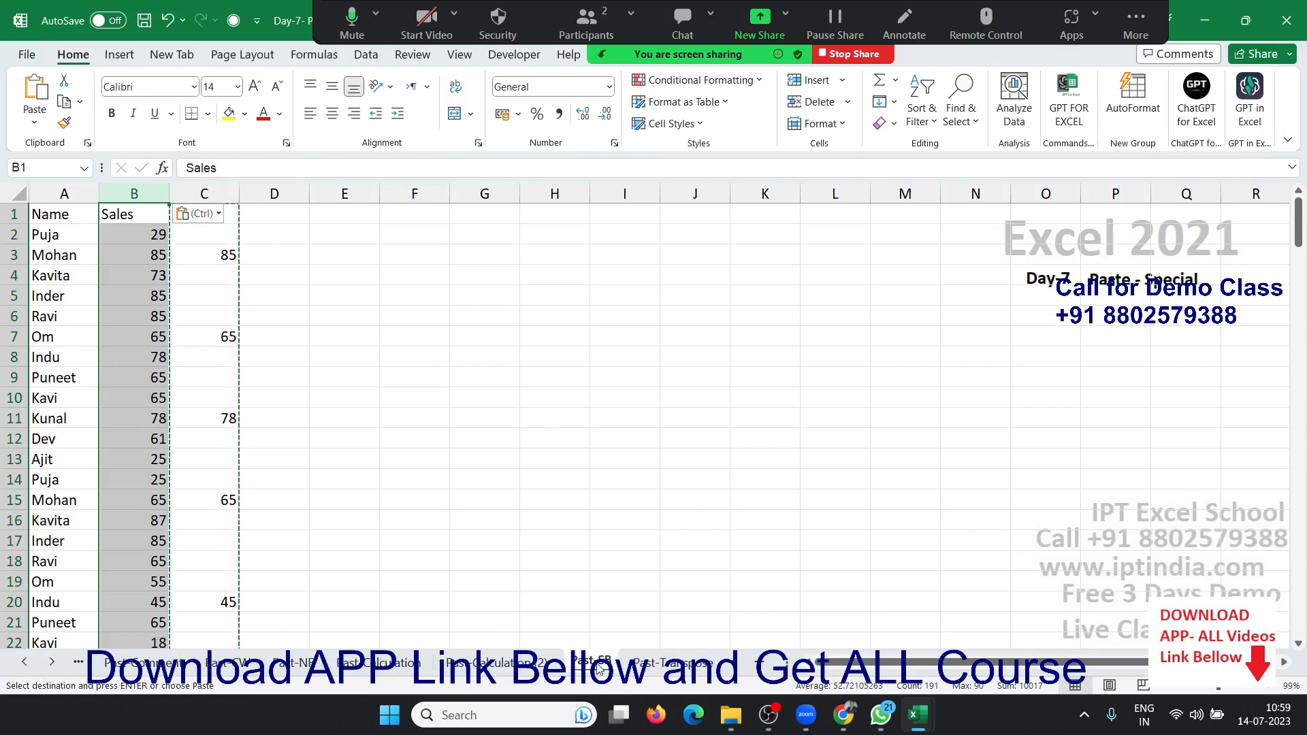
click(656, 674)
click(484, 622)
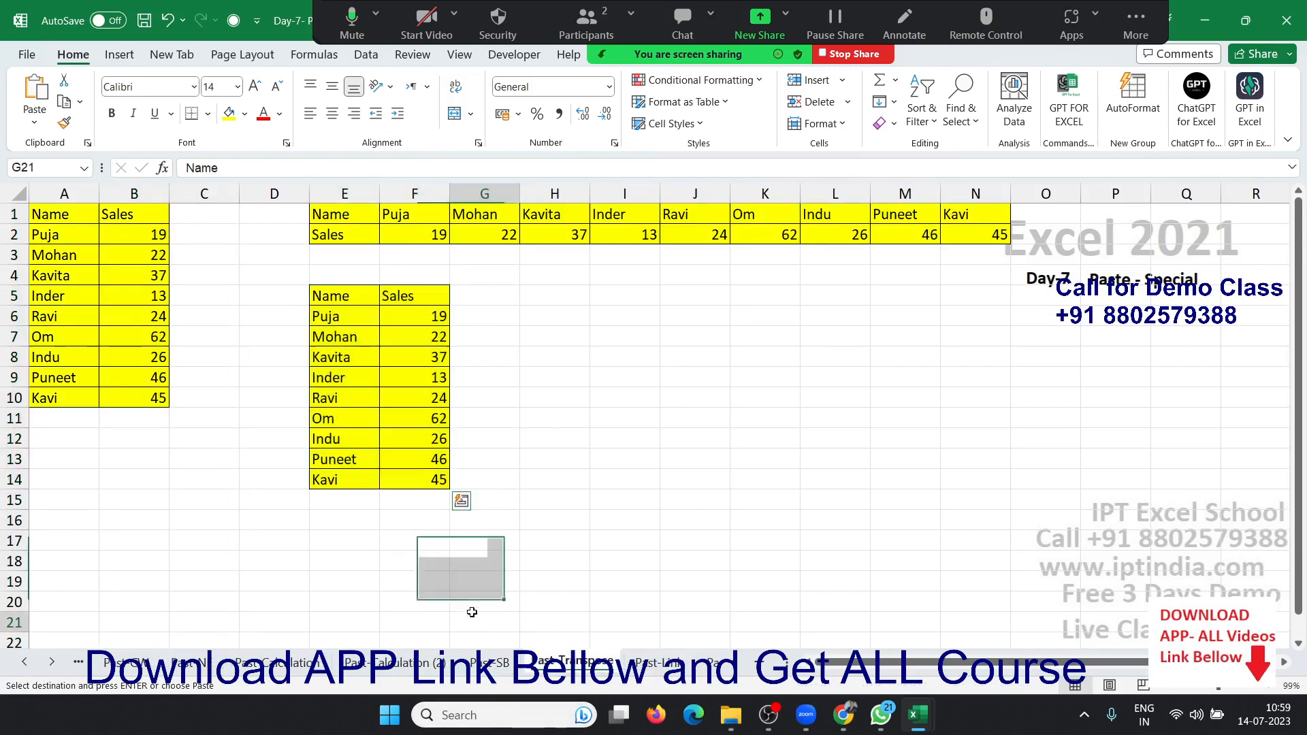
drag(269, 194, 1306, 279)
key(ctrl+minus)
key(ctrl+Home)
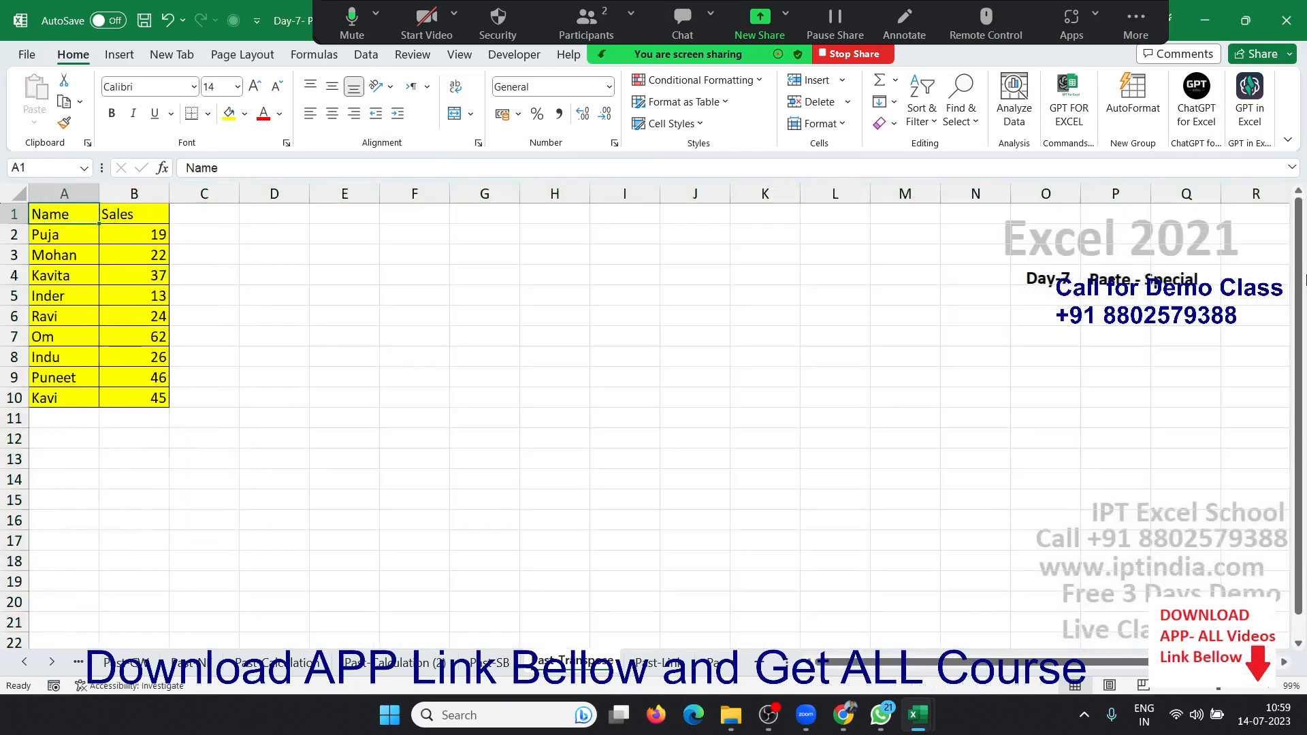
Copy the Name and Sales table A1:B10 and paste it transposed at E3.
key(ctrl+a)
key(ctrl+c)
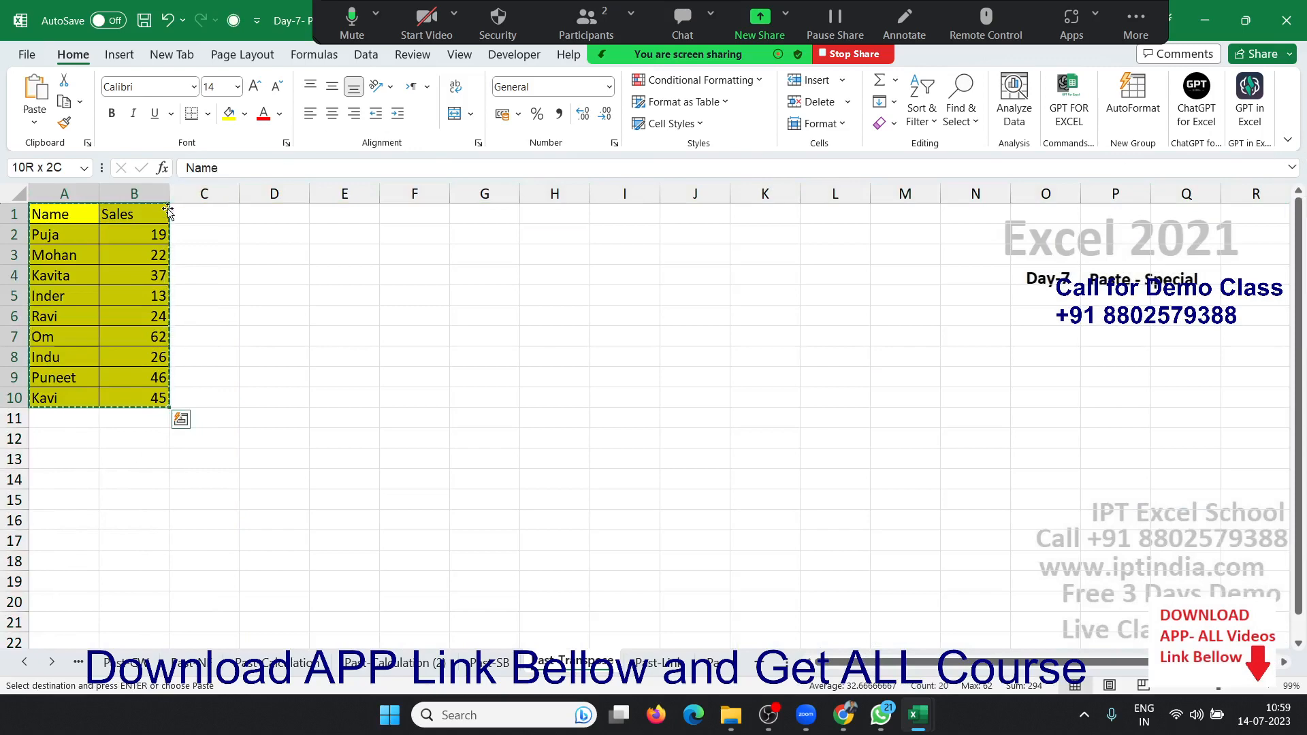
right_click(316, 247)
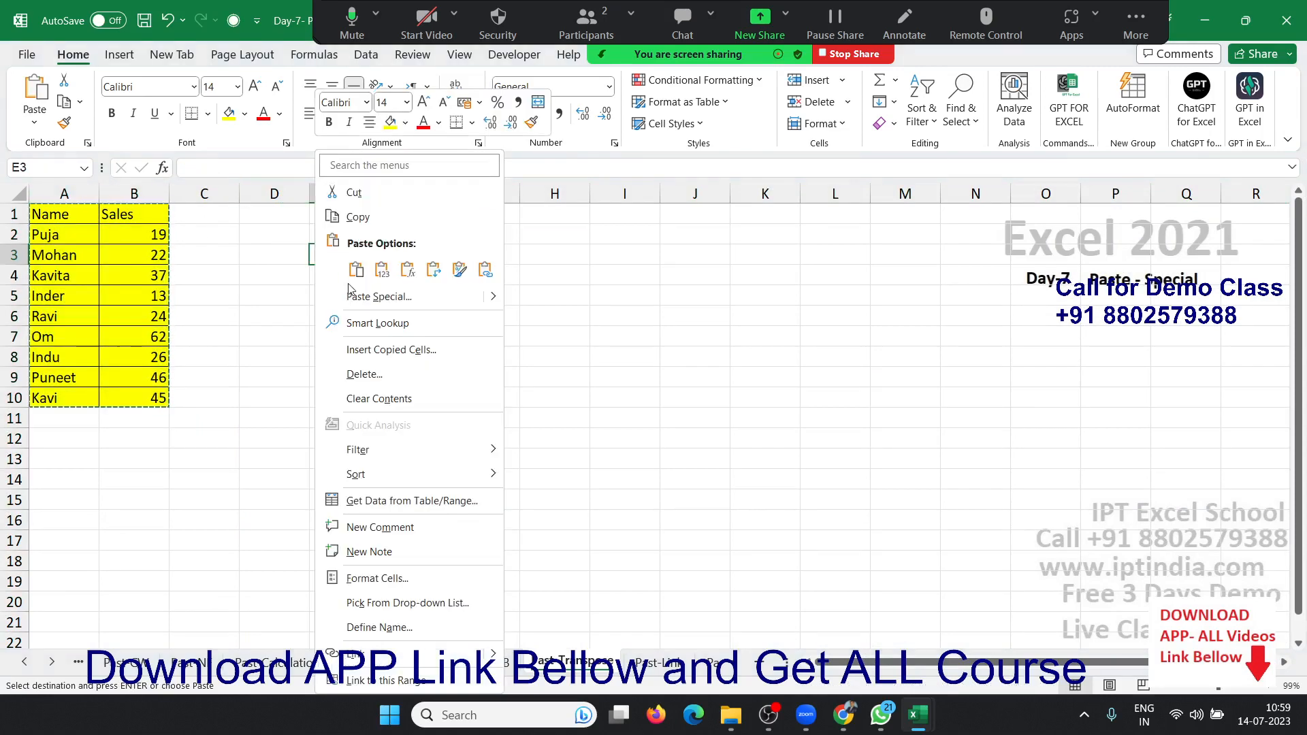
click(379, 297)
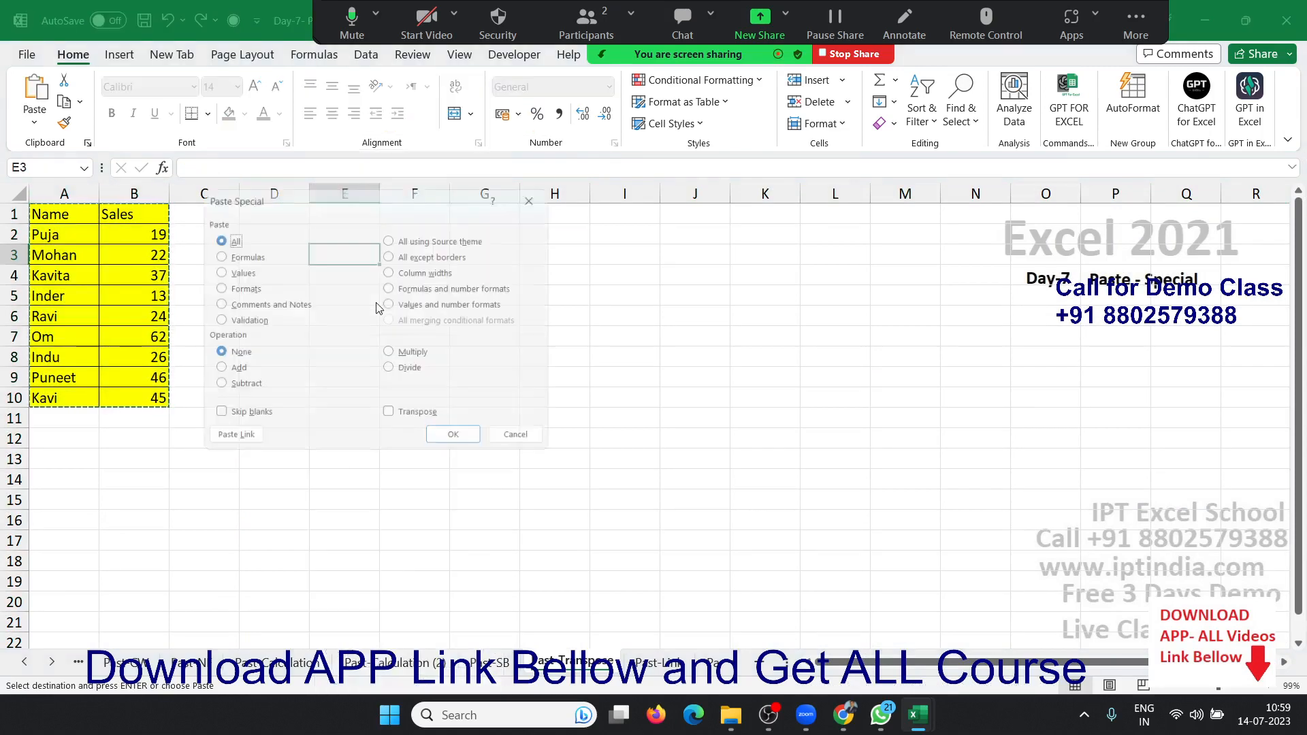
click(424, 423)
click(460, 443)
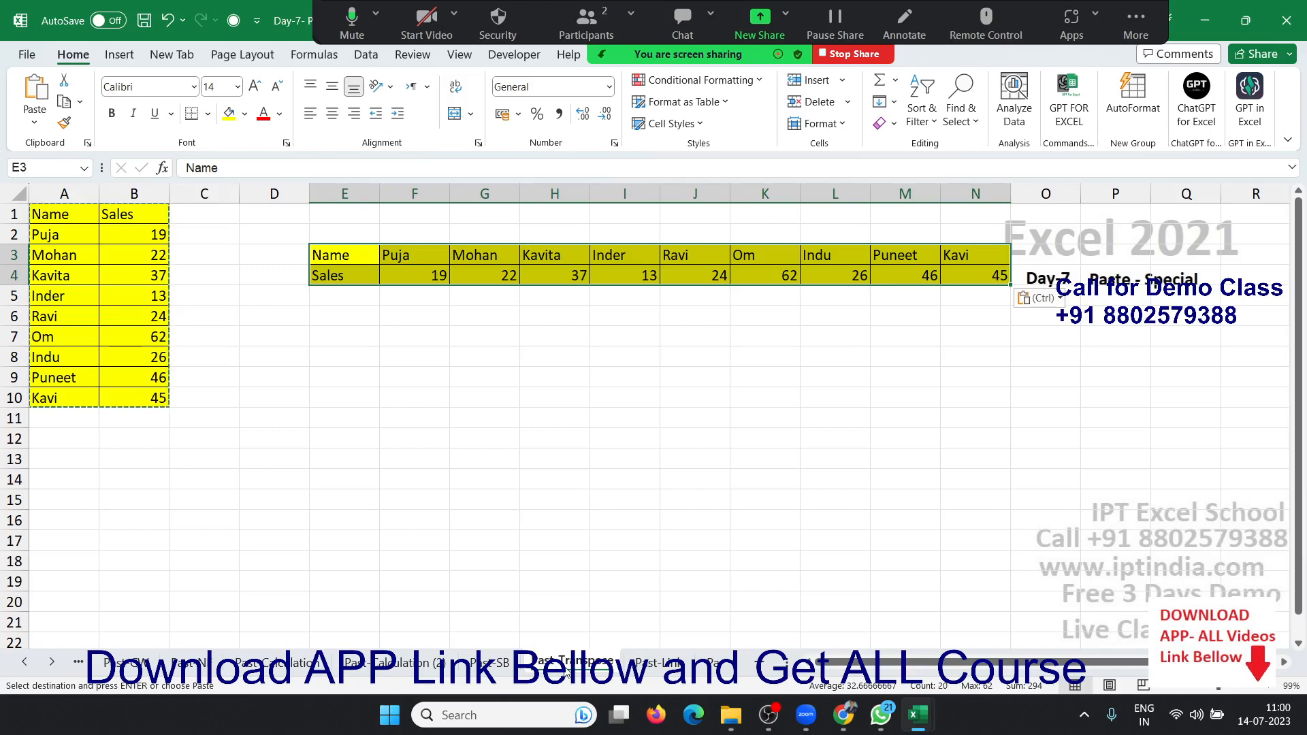
On the Past-Link sheet, clear the old linked table from columns J to Q.
key(ctrl+Page_Down)
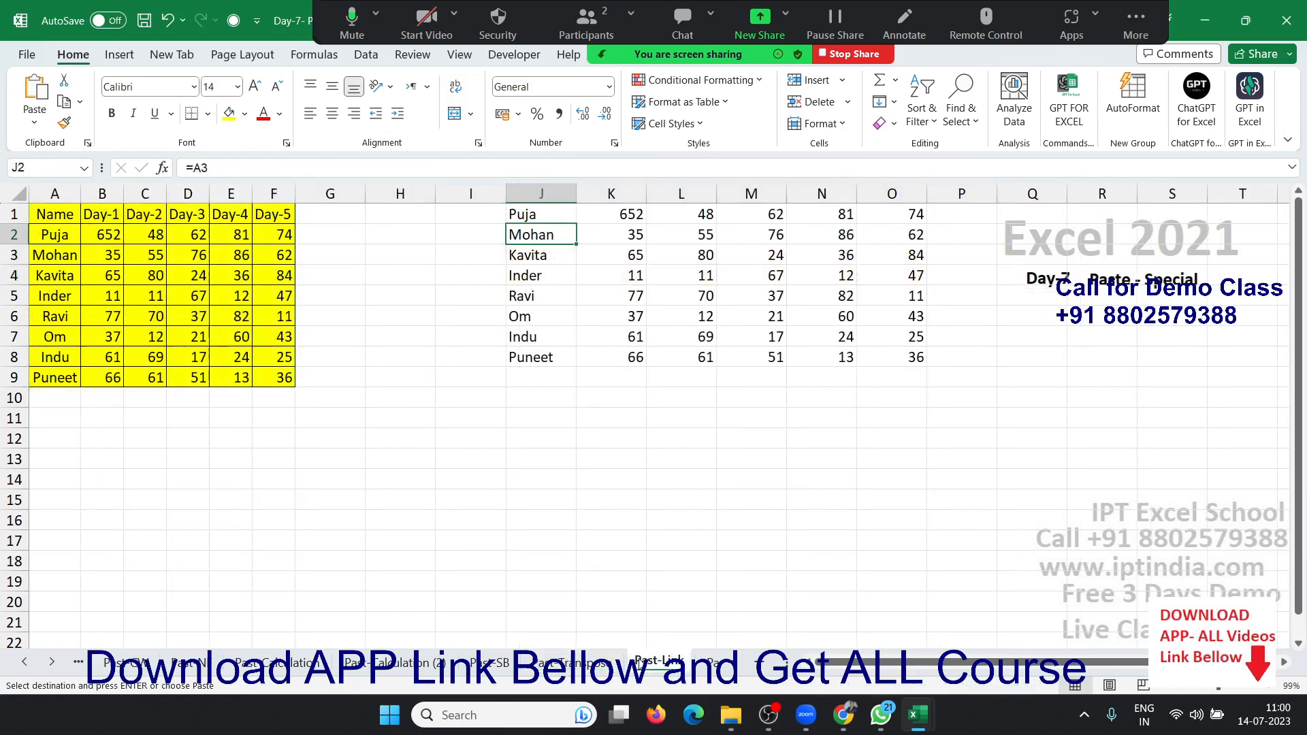
drag(542, 195, 1001, 230)
key(Delete)
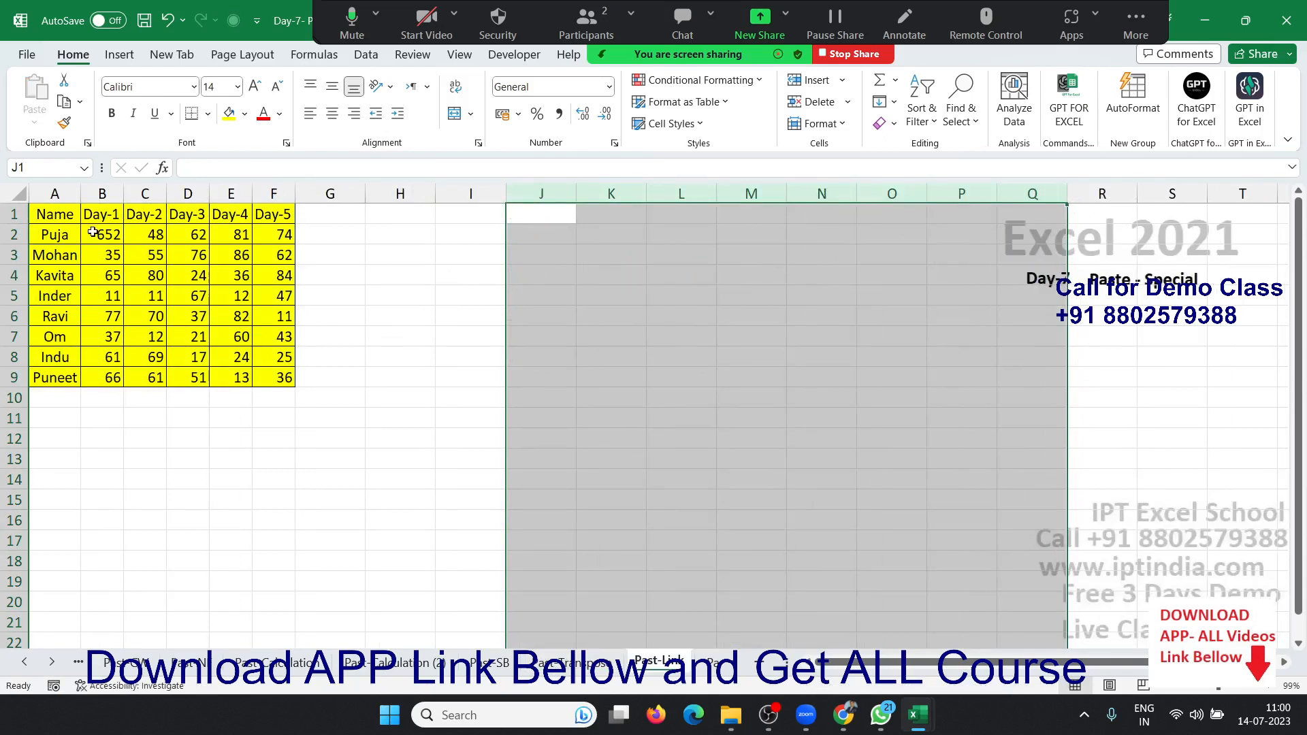
Copy the Name, Day-3 and Day-5 columns, rows 1 to 9, together and paste them as links at J1.
drag(67, 218, 63, 376)
drag(188, 215, 200, 377)
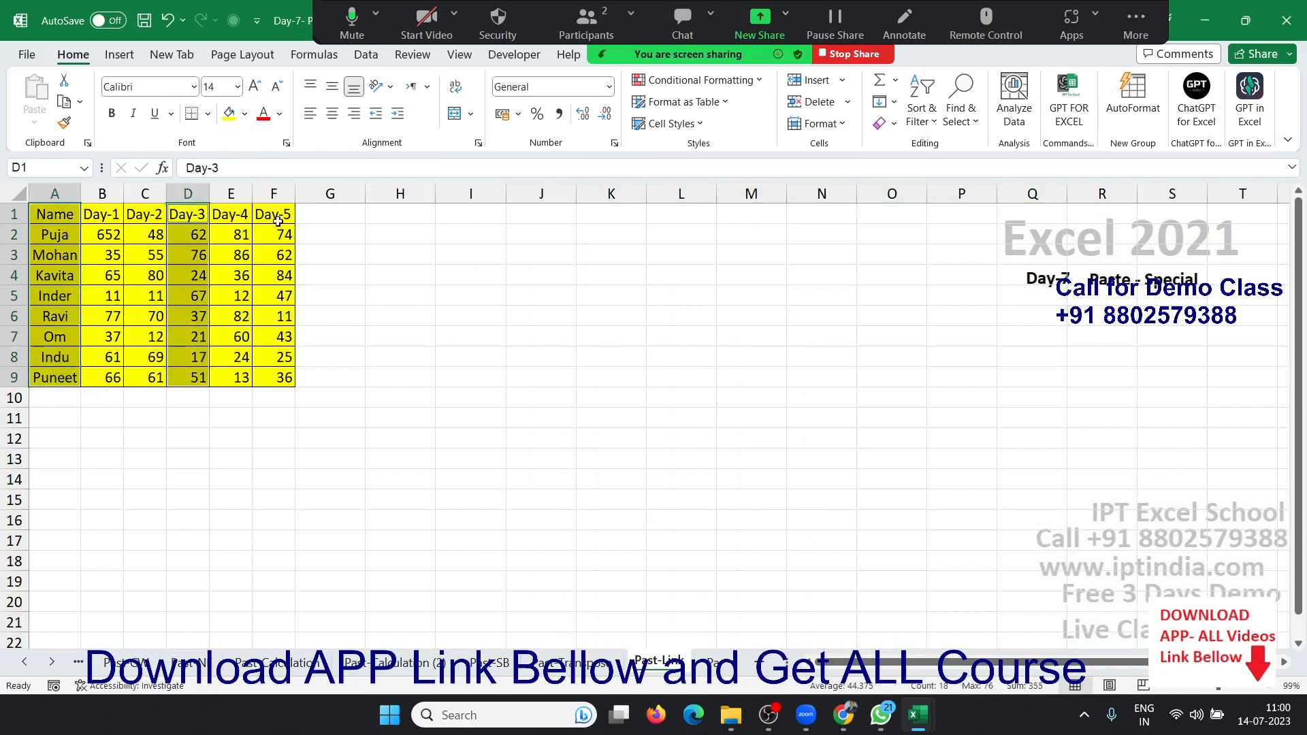
drag(278, 219, 287, 377)
key(ctrl+c)
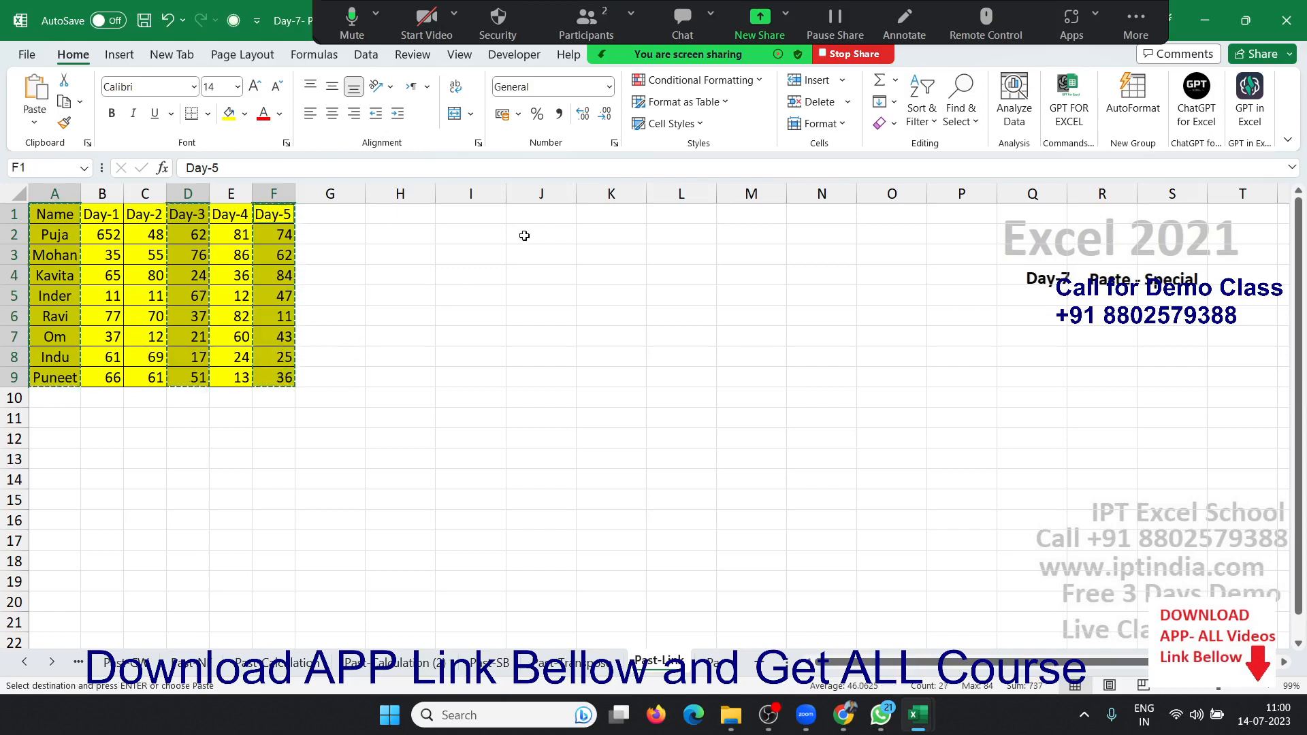
click(546, 213)
right_click(546, 213)
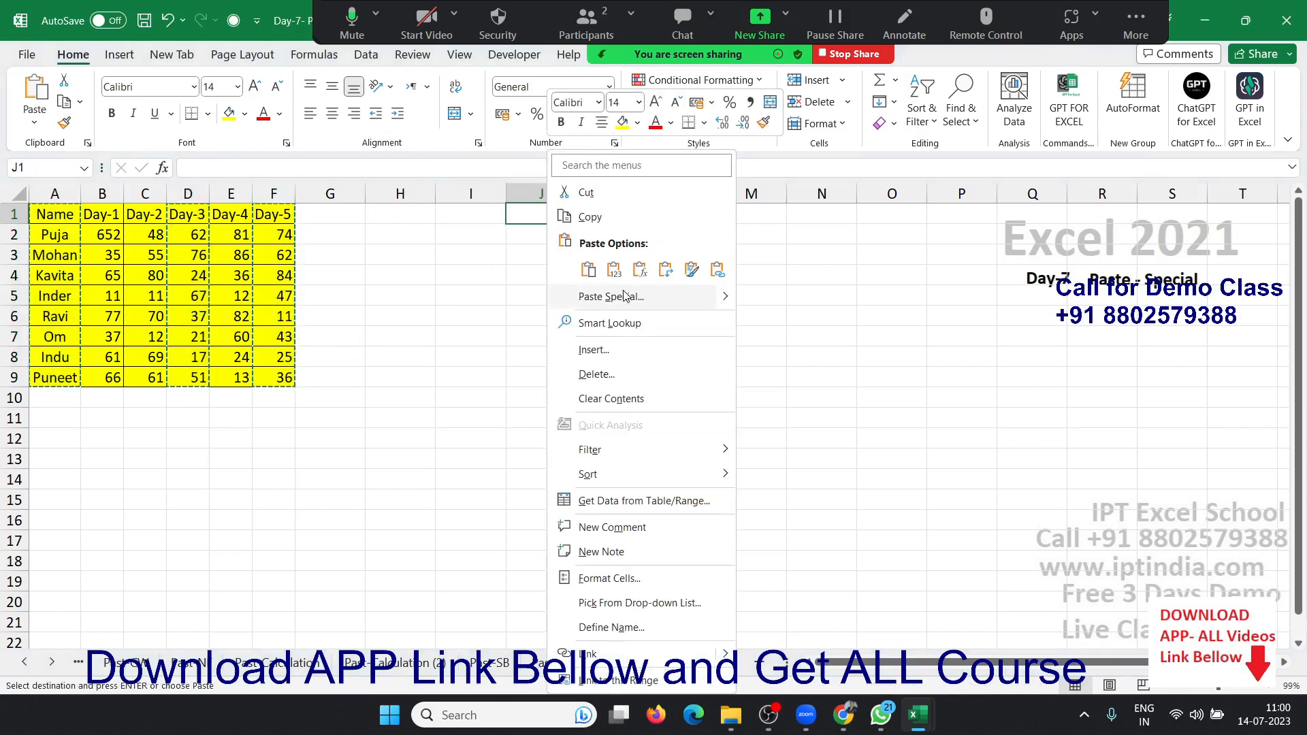
click(603, 295)
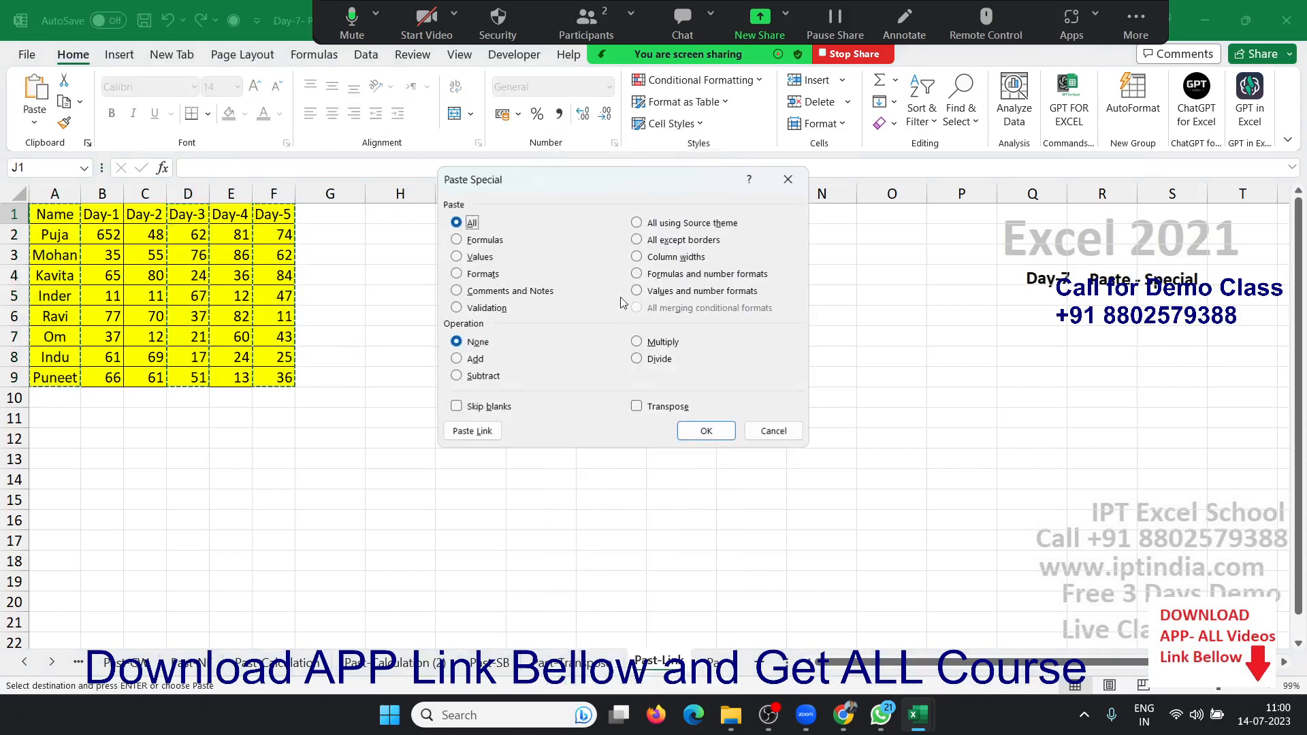
click(480, 438)
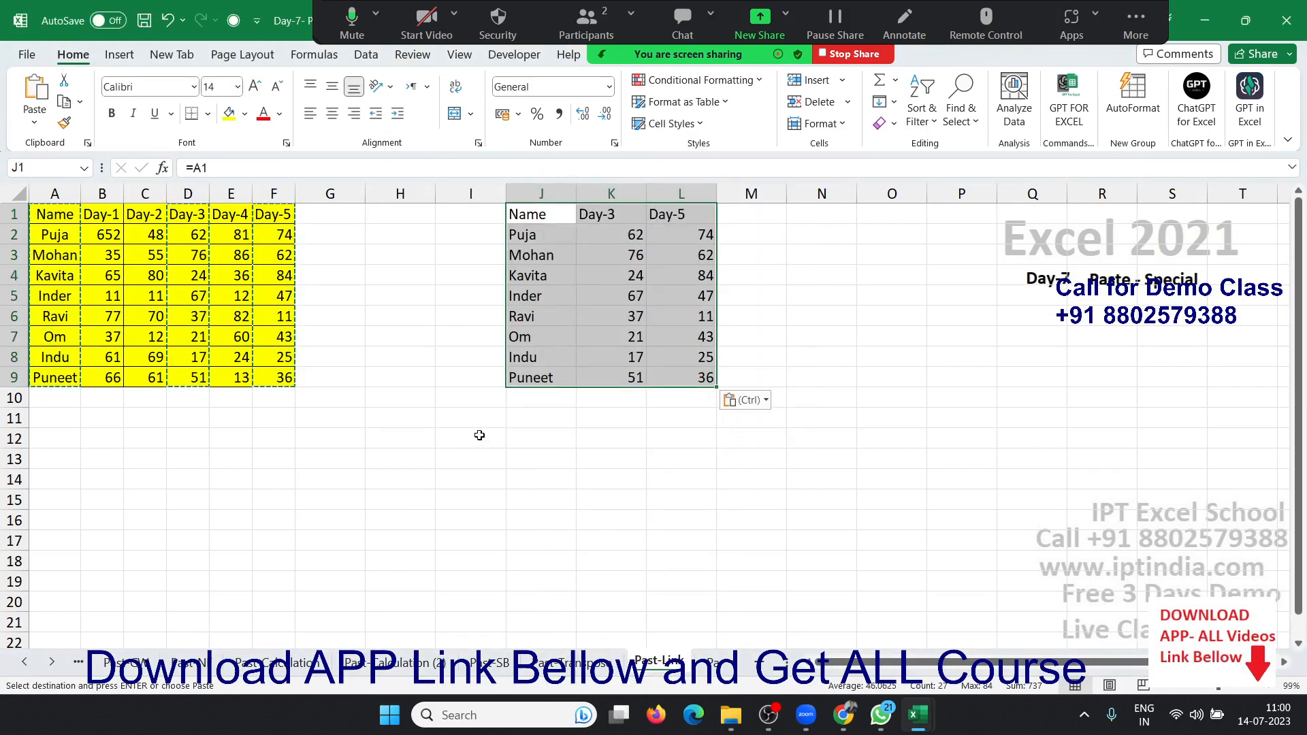
Check the link formula in J6, set the source value in D2 to 26, and inspect the linked cell K3.
click(560, 325)
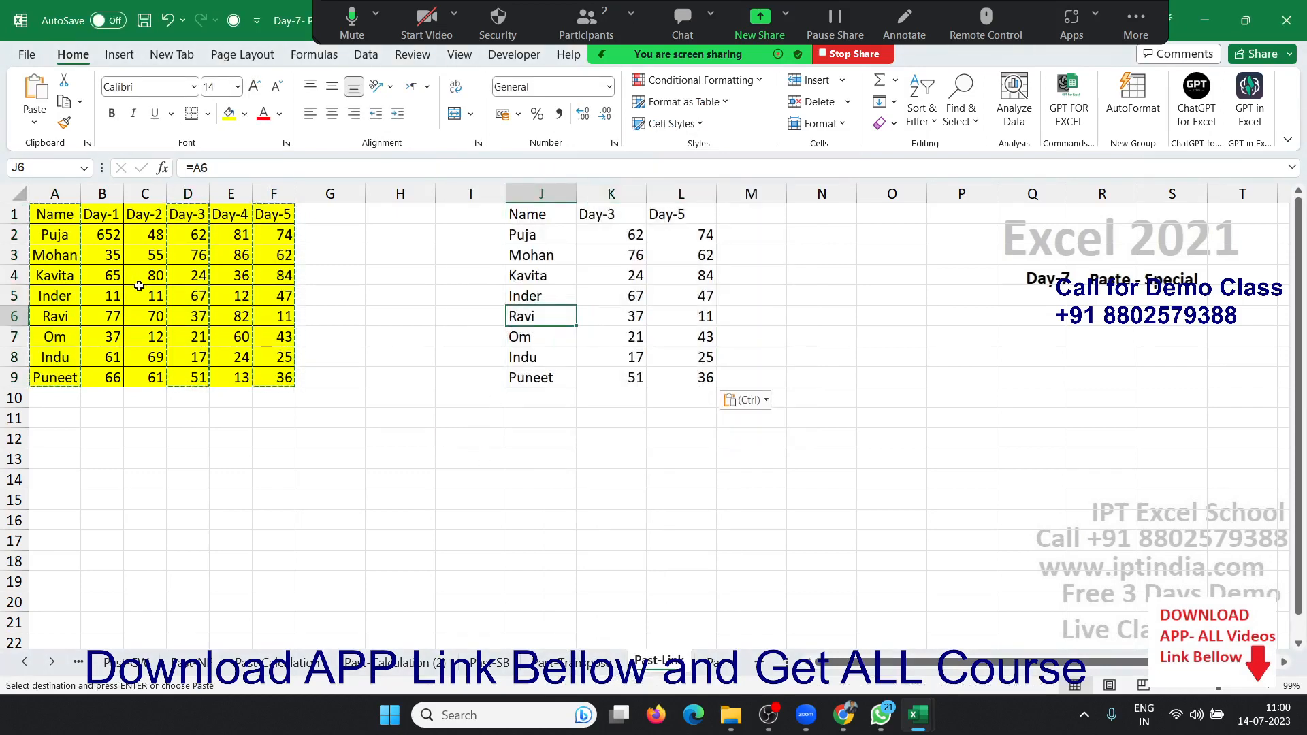
click(192, 237)
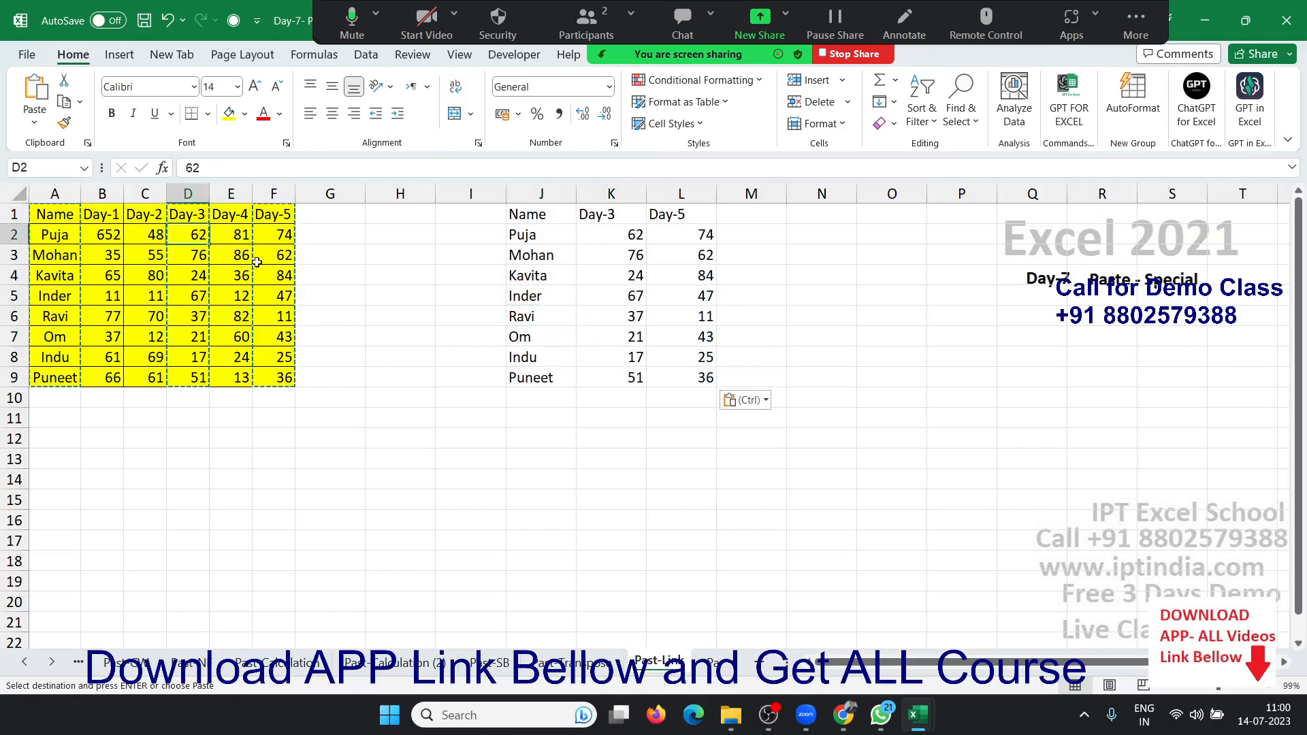
text(26)
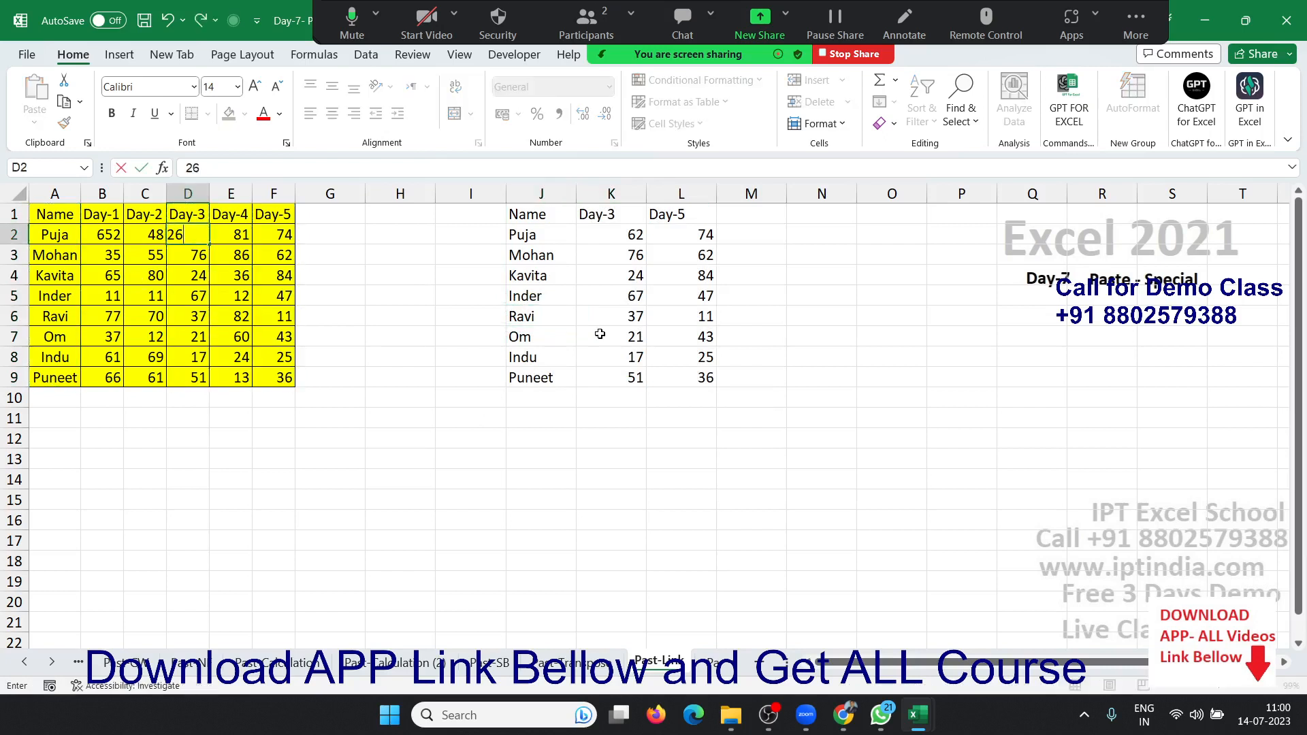
key(Return)
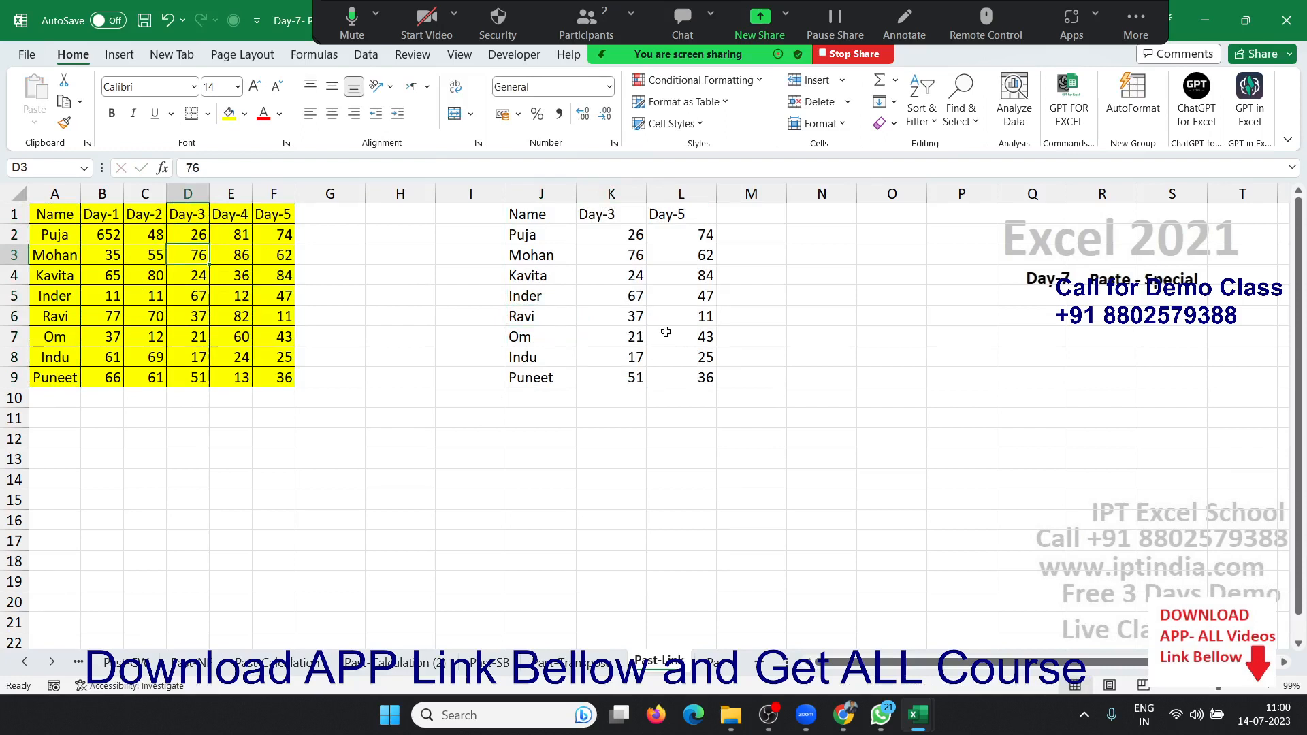
click(634, 246)
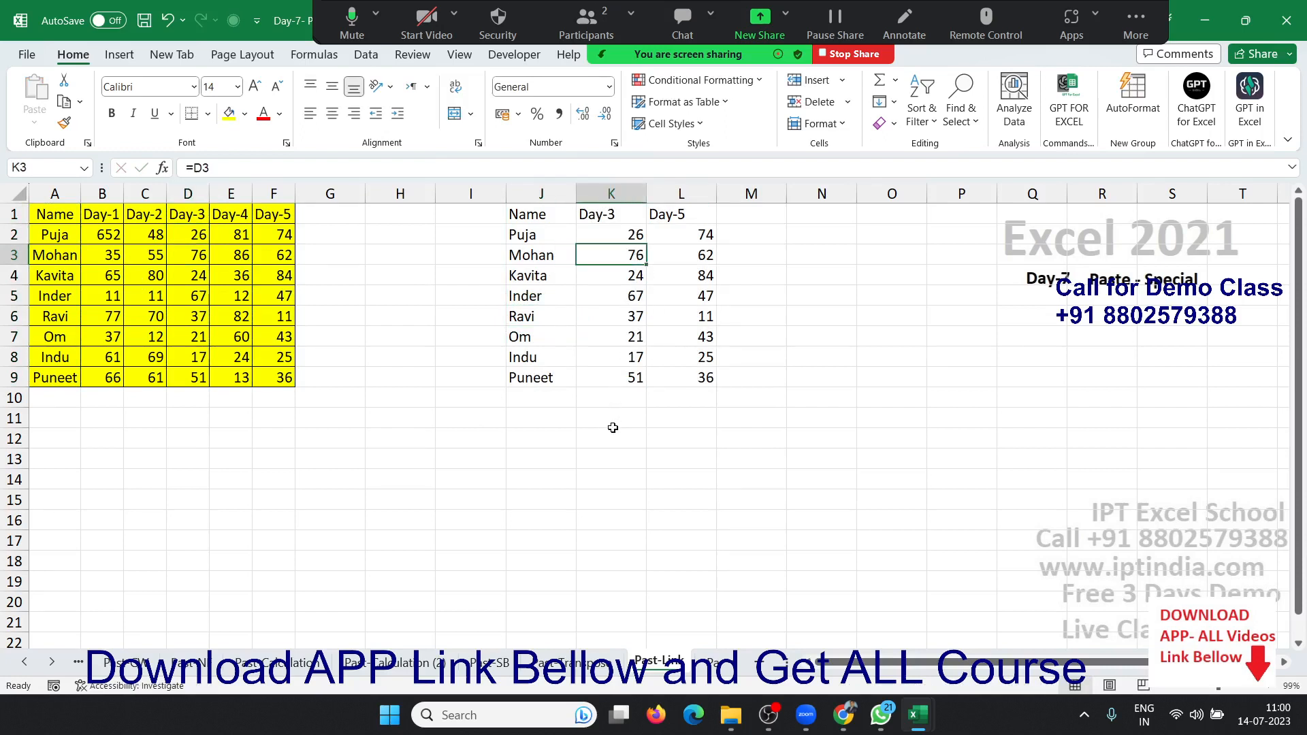
On the sheet following Past-Link, delete both existing pictures of the table.
click(56, 662)
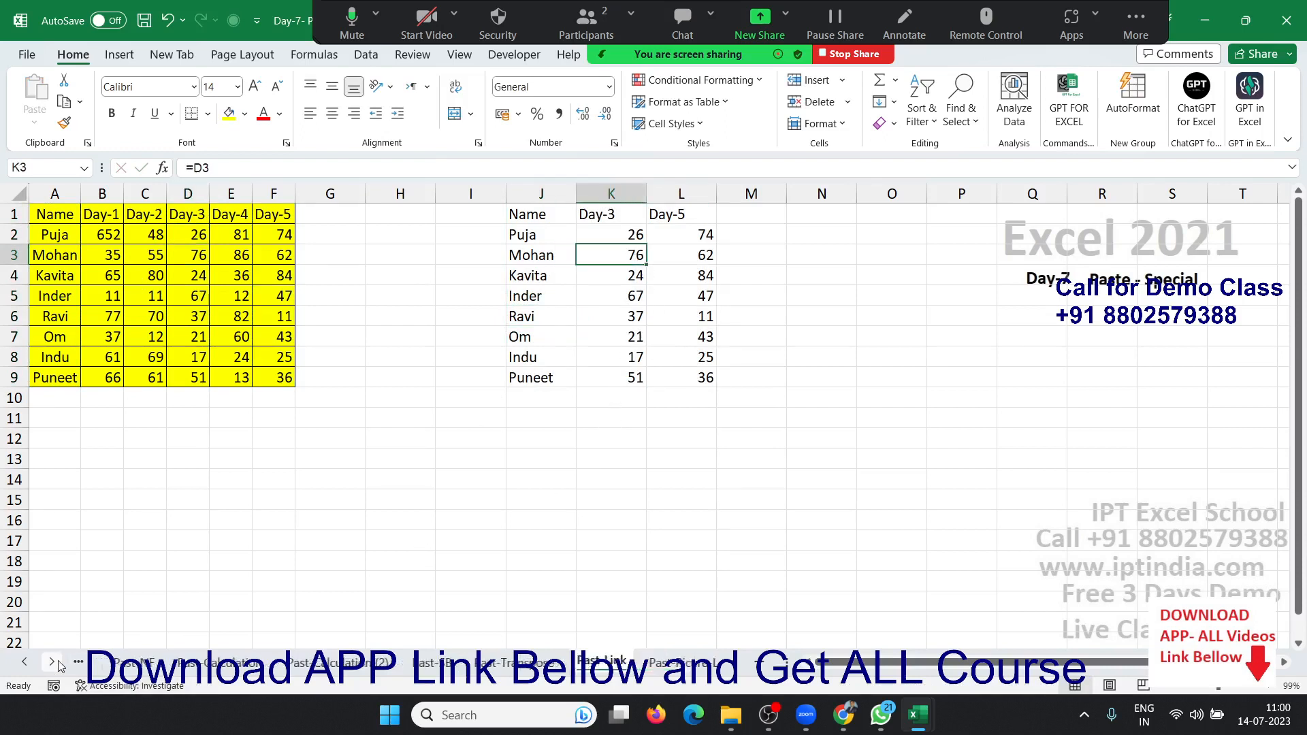
click(56, 662)
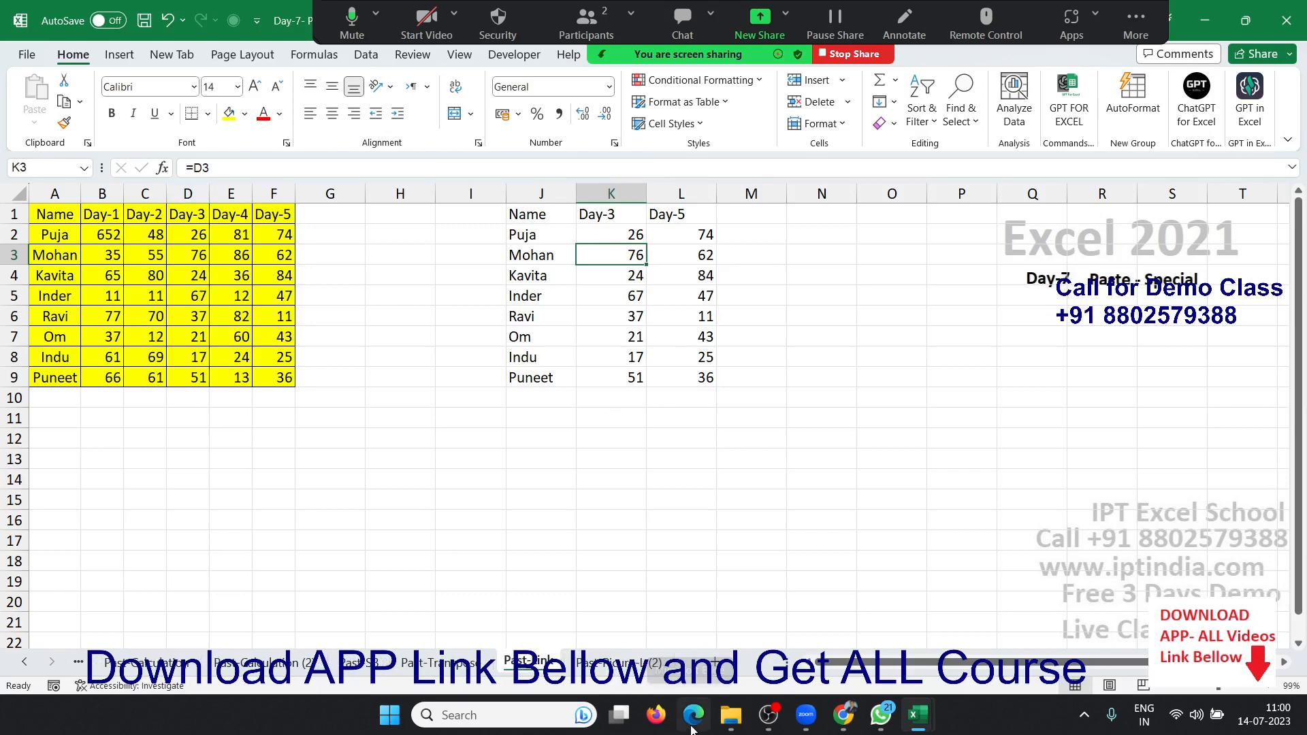
click(616, 662)
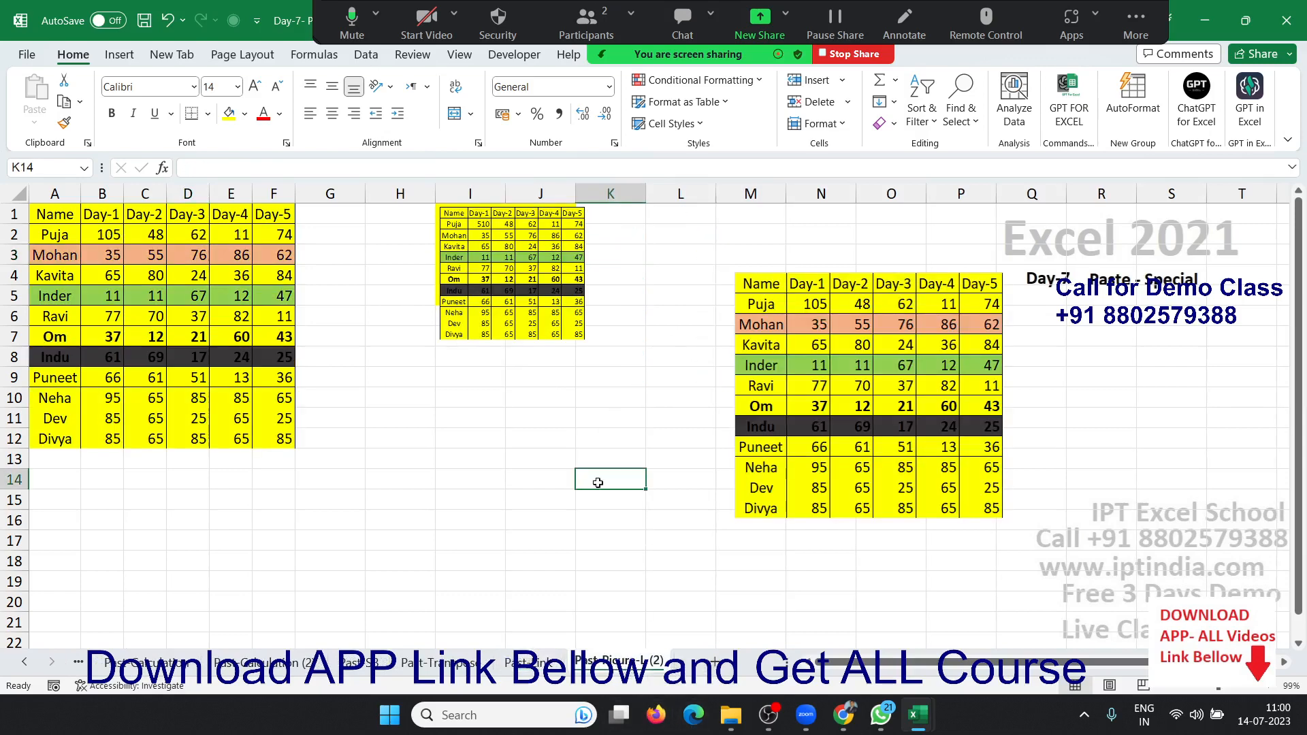
click(484, 320)
key(Delete)
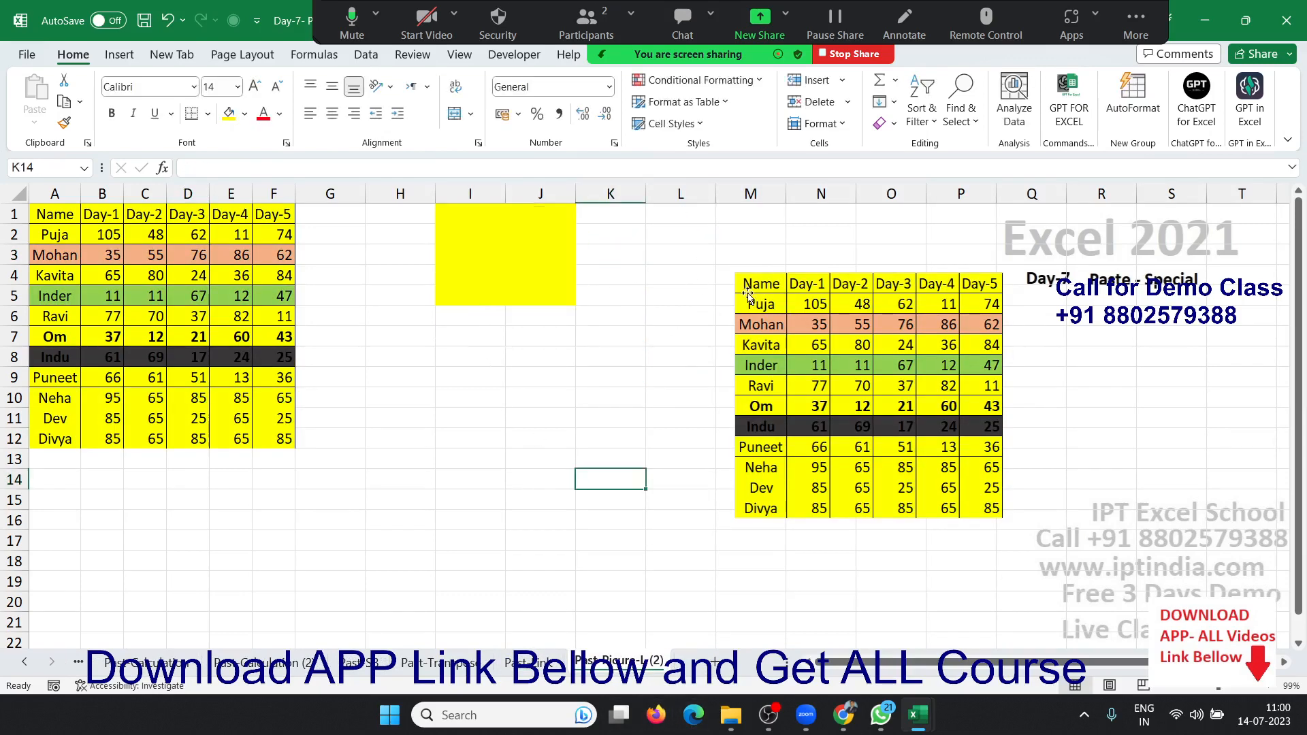
click(747, 294)
key(Delete)
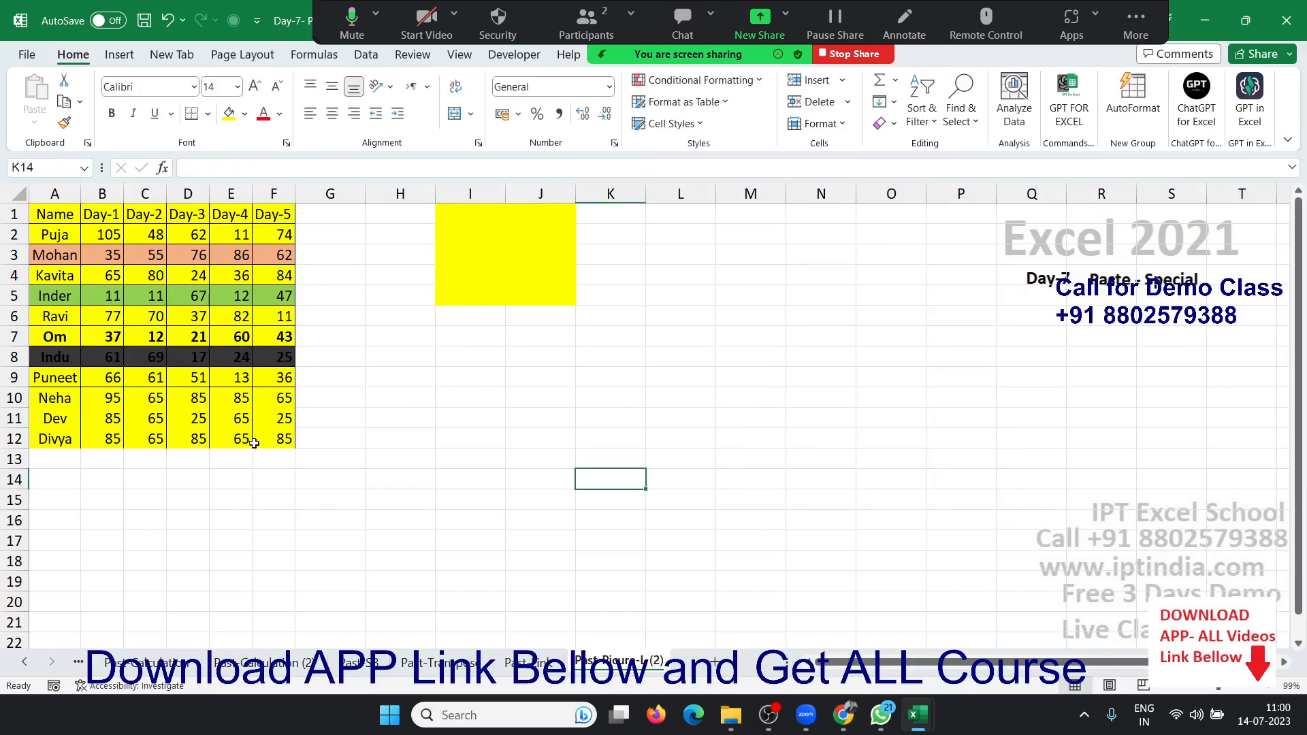
Copy the table A1:F12 and paste it as a picture at L8.
drag(269, 439, 51, 212)
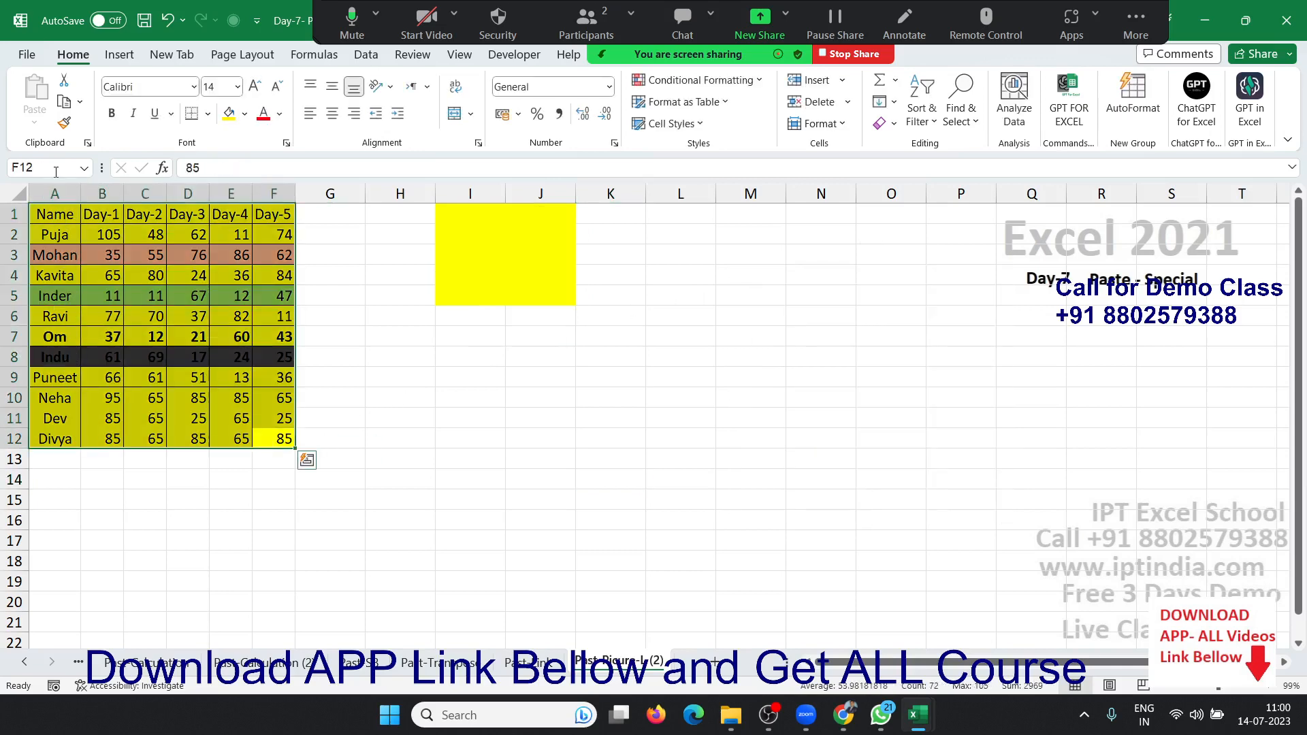
key(ctrl+c)
click(681, 357)
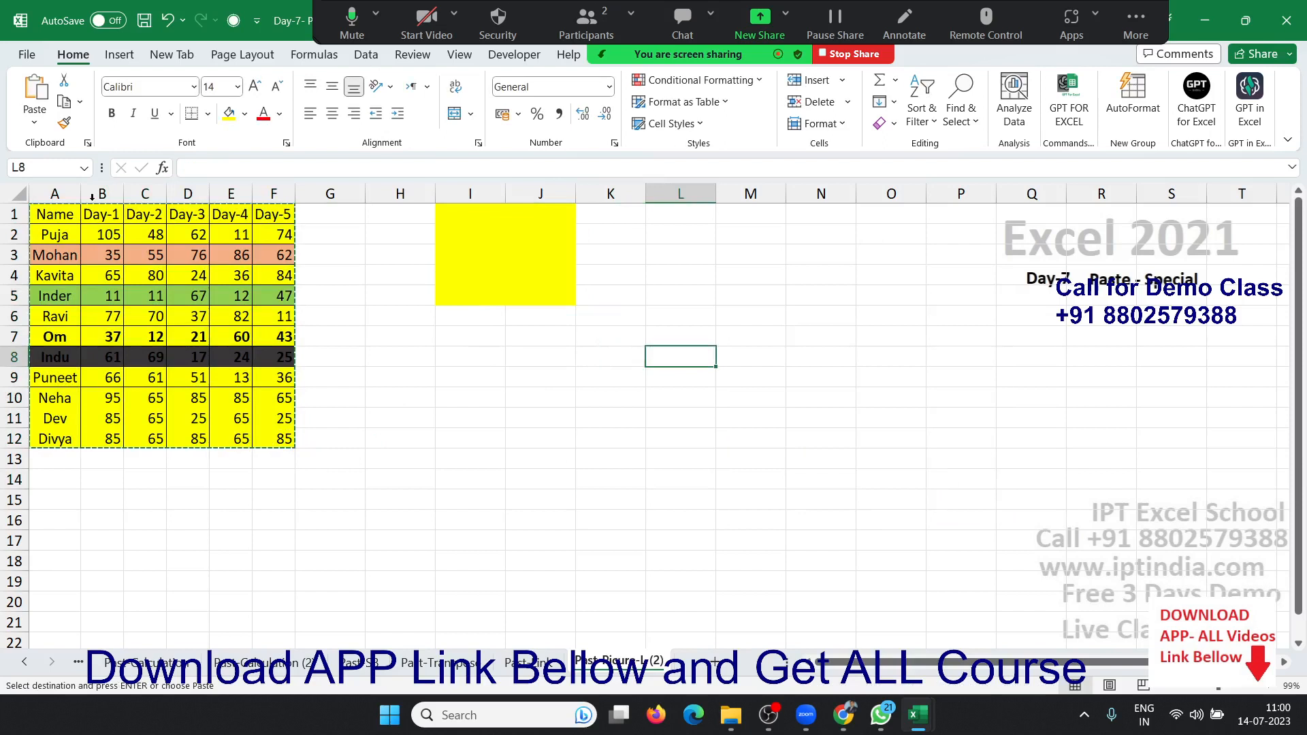
click(41, 127)
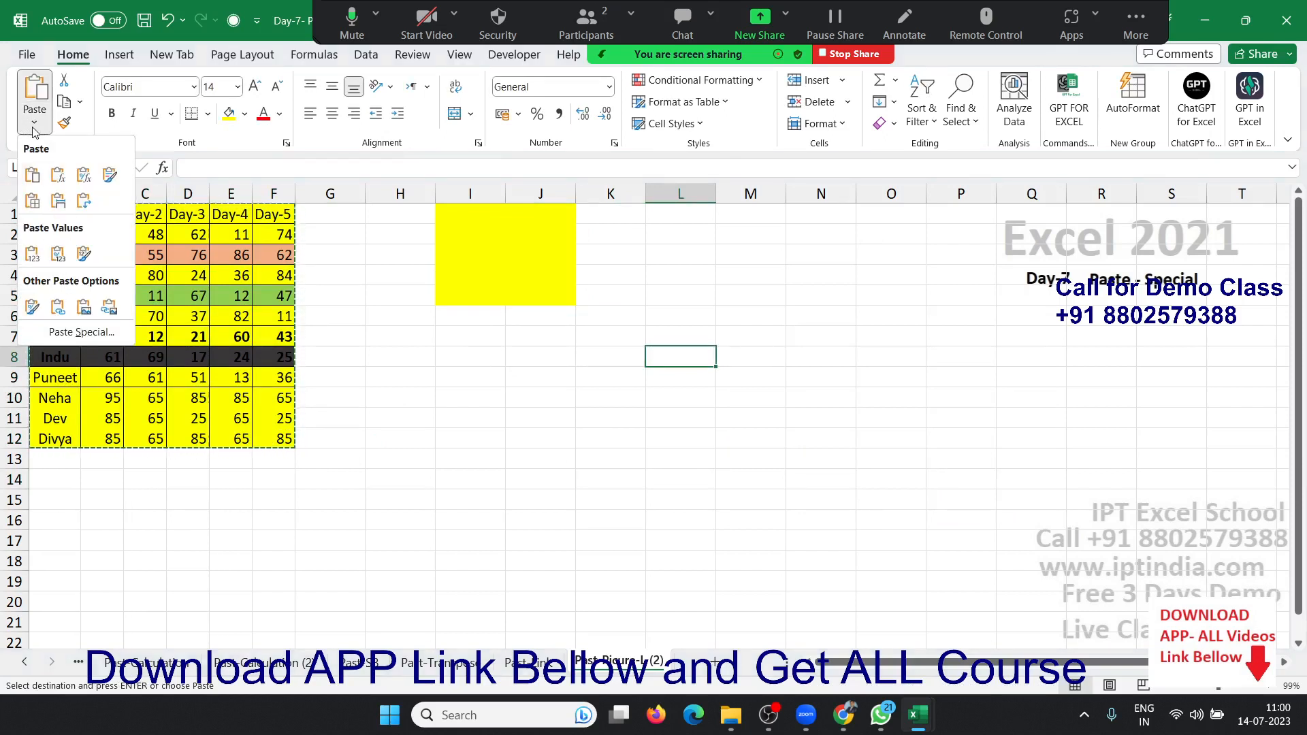
click(94, 308)
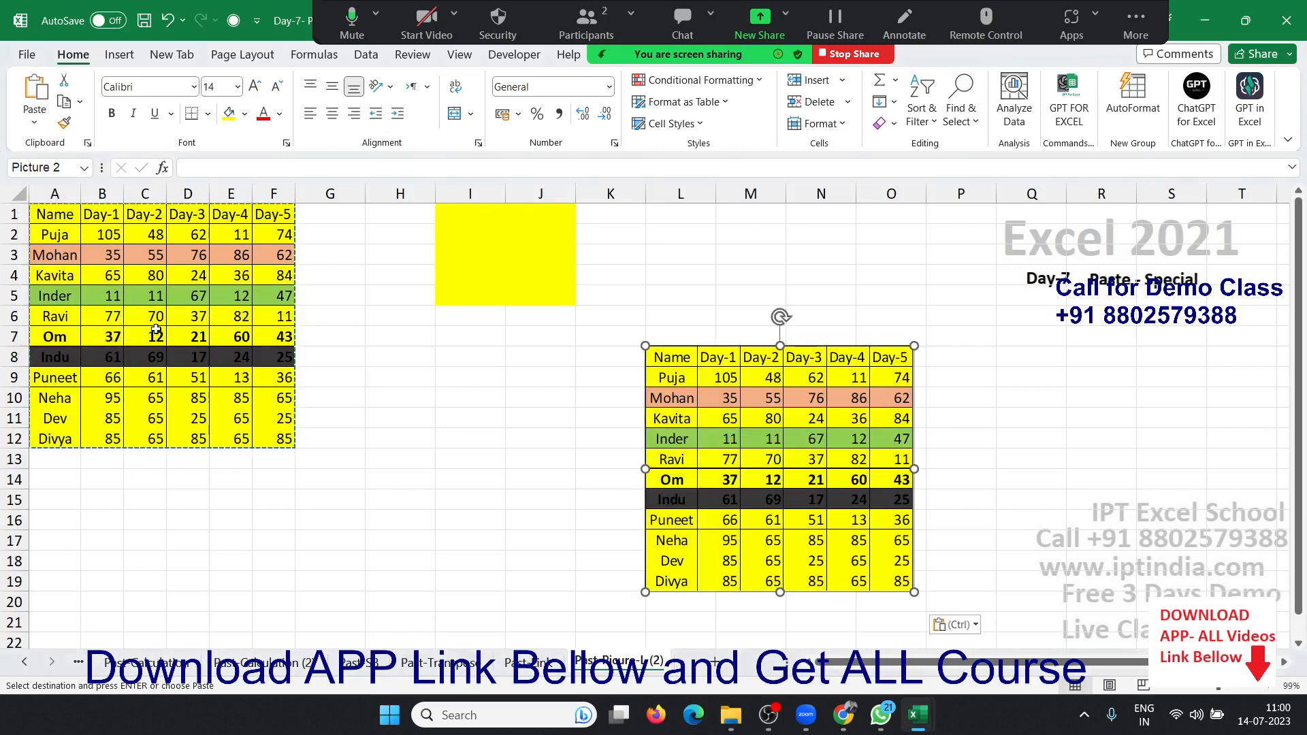
Shrink the pasted table picture and place it over columns I and J, from row 1 to about row 7.
drag(689, 393, 685, 335)
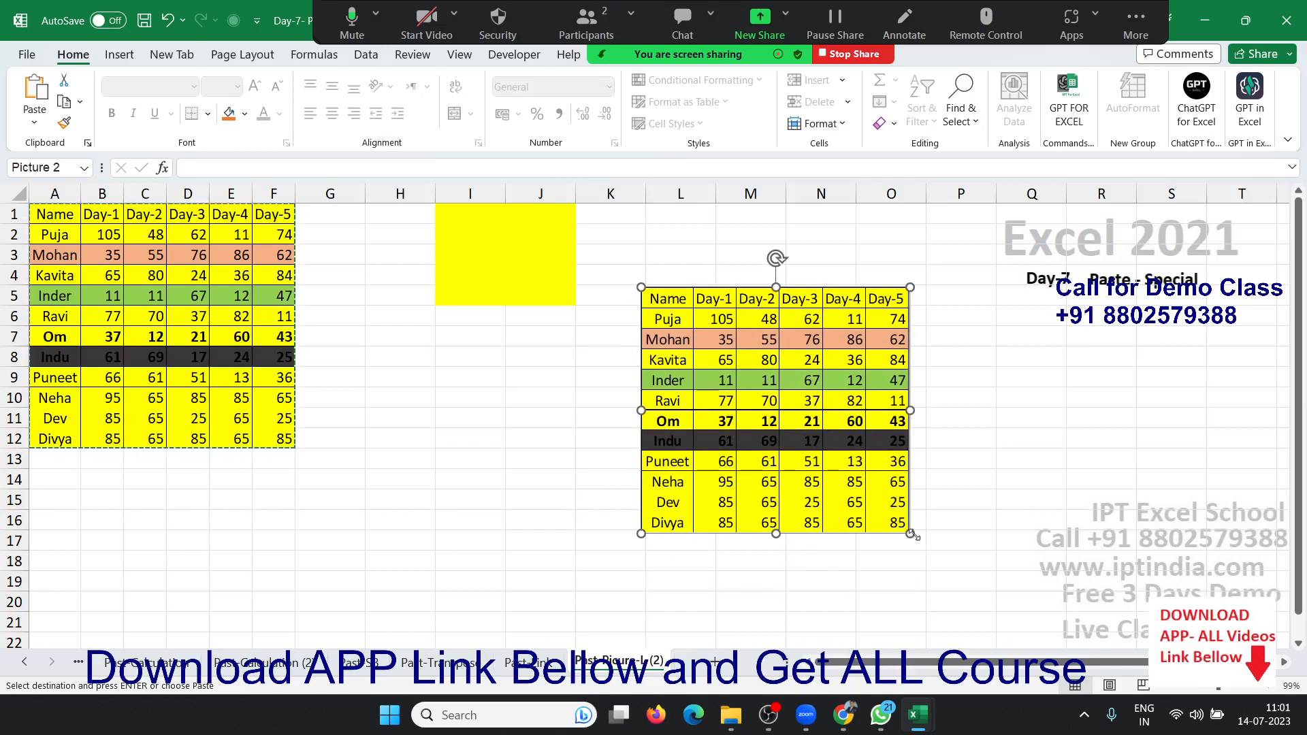
drag(911, 533, 530, 305)
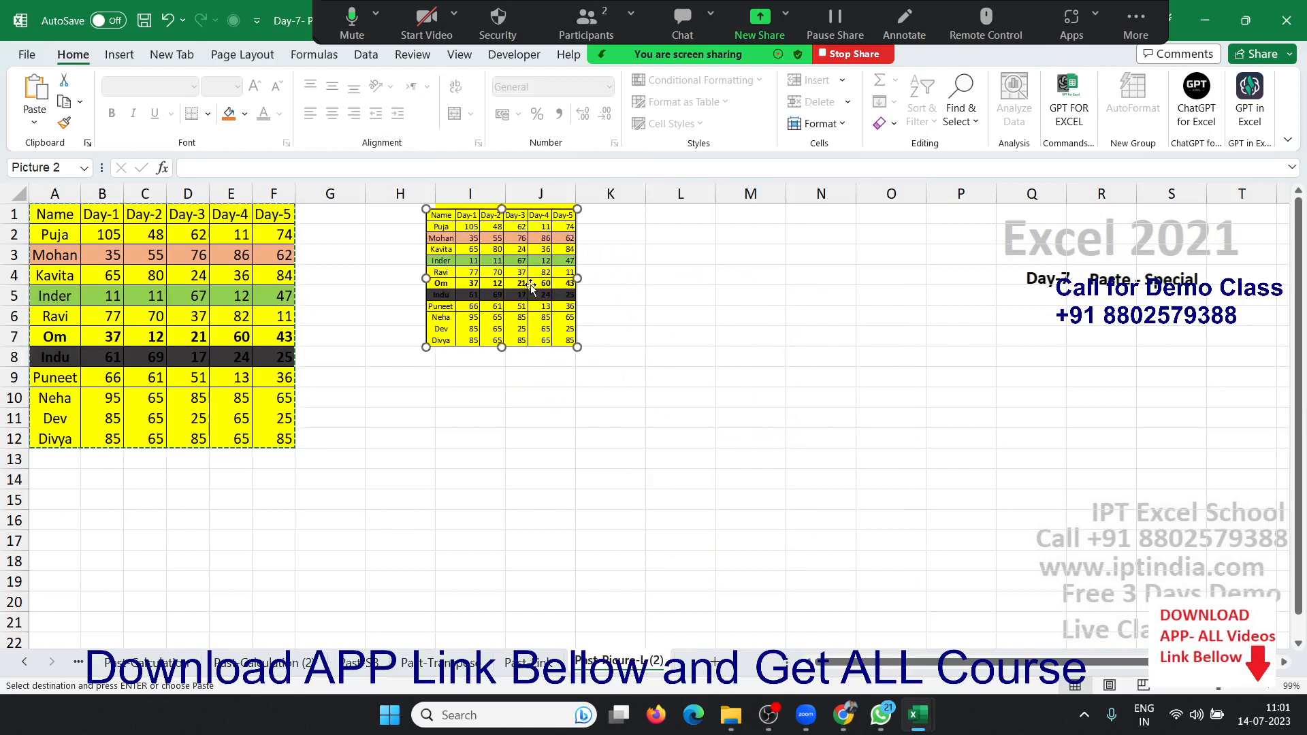
click(283, 269)
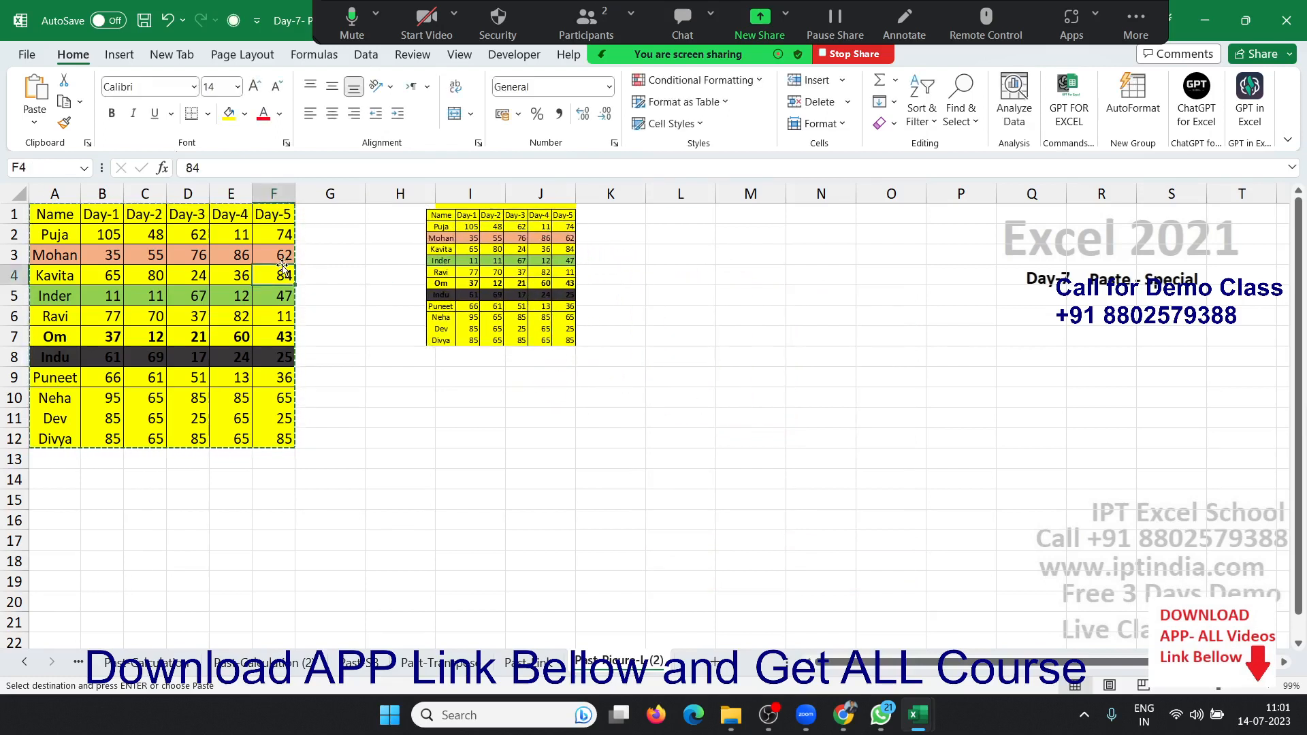
Paste the copied table A1:F12 as a linked picture at L10, and move the picture up to start at about row 5.
click(515, 274)
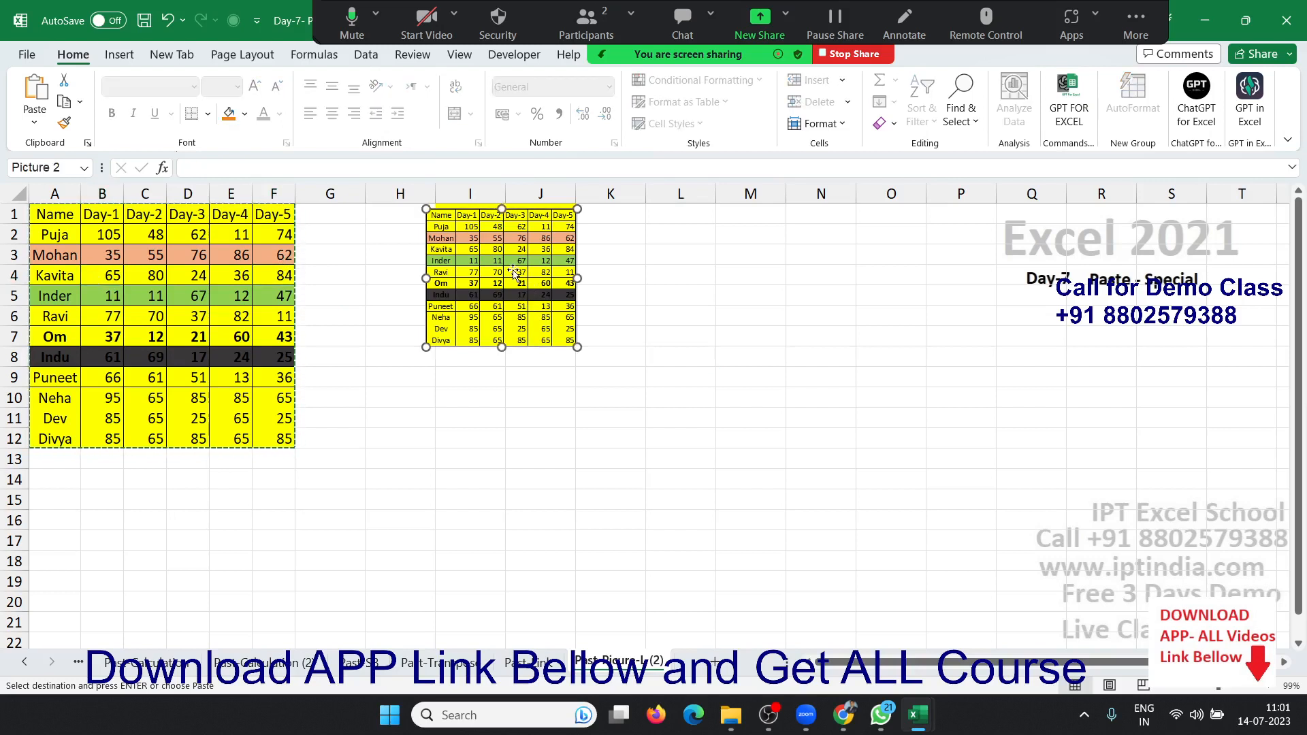
click(66, 214)
click(698, 401)
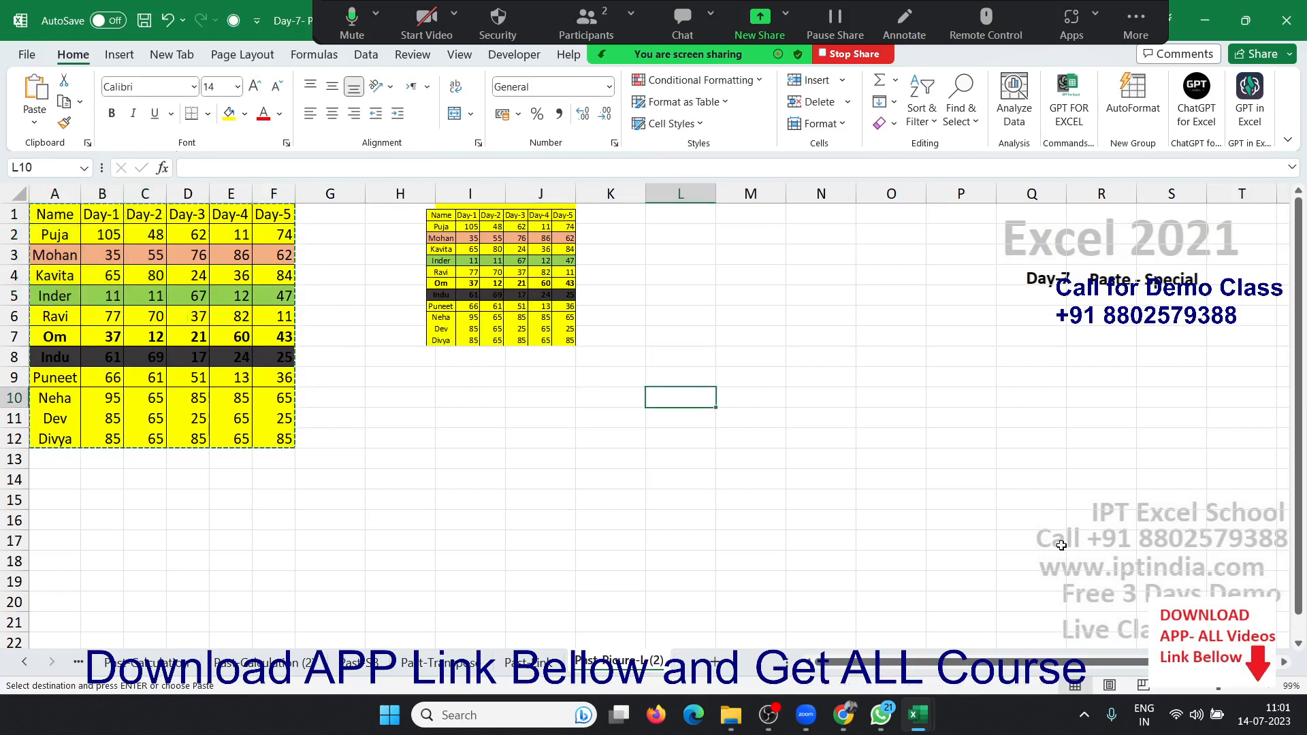
click(34, 121)
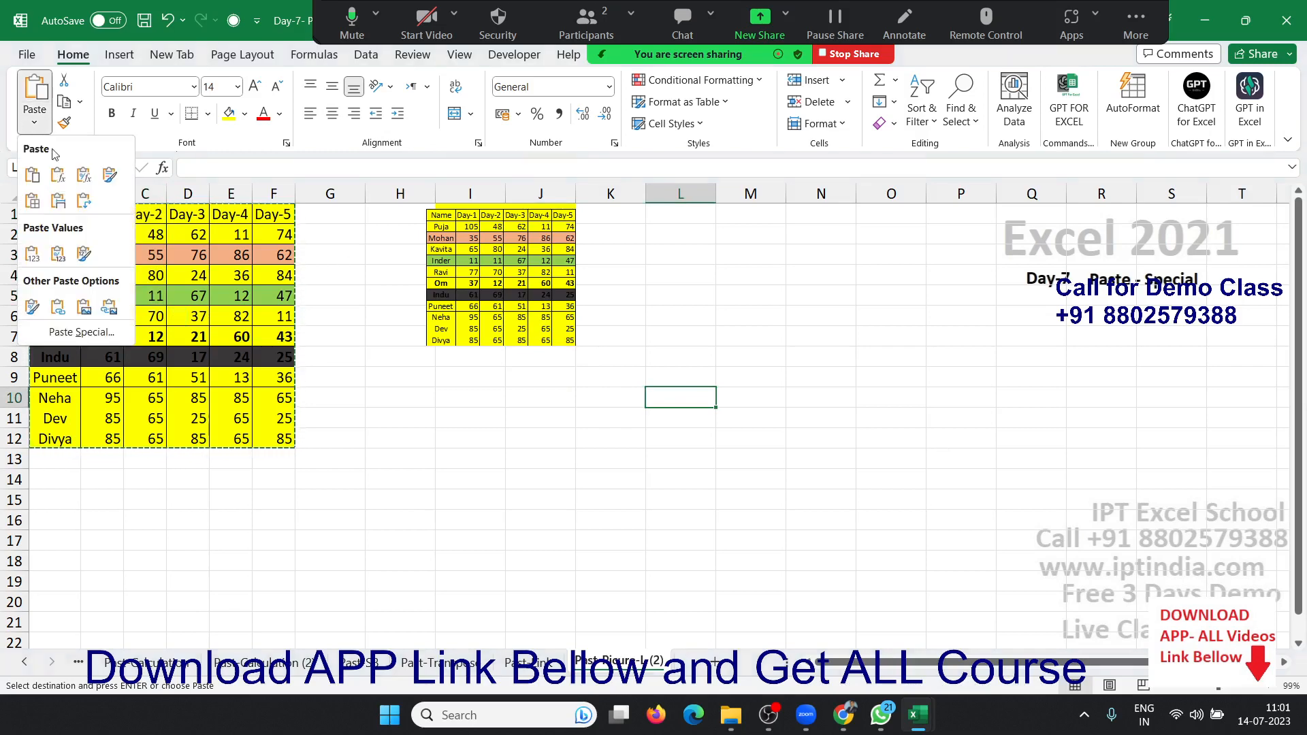
click(109, 310)
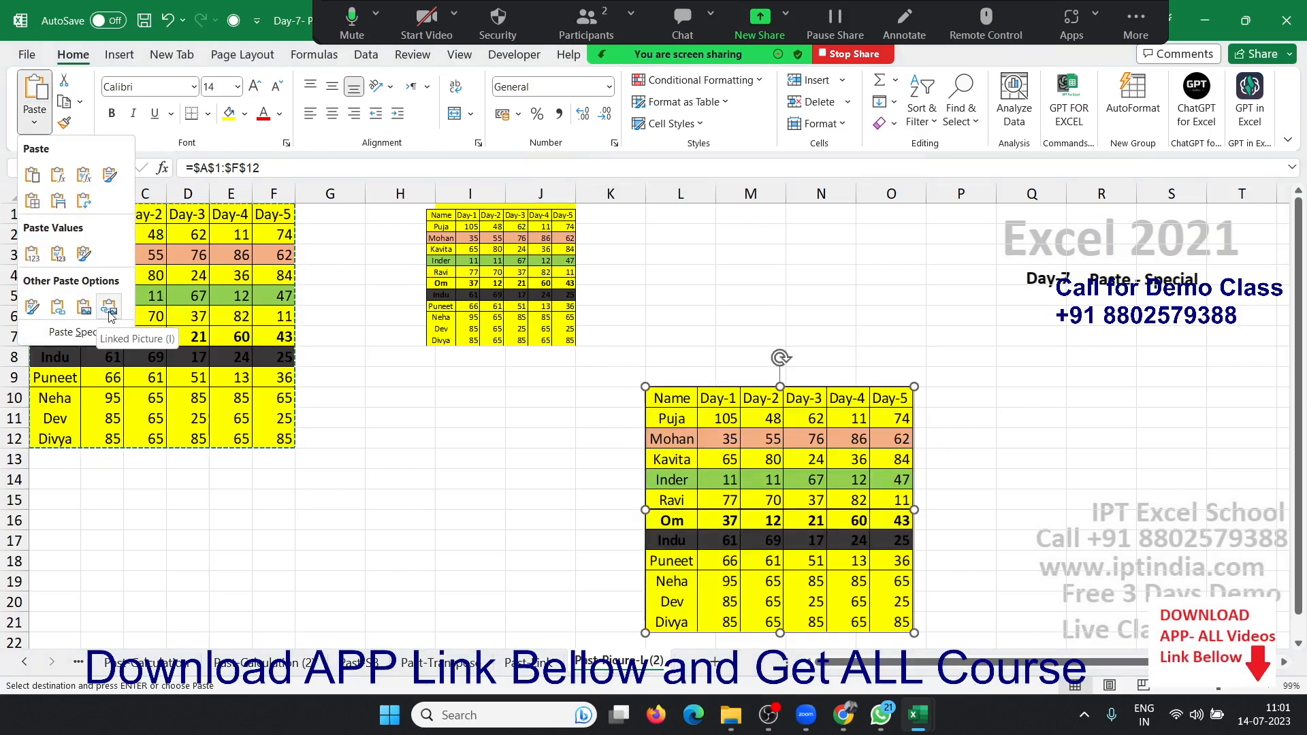
click(110, 316)
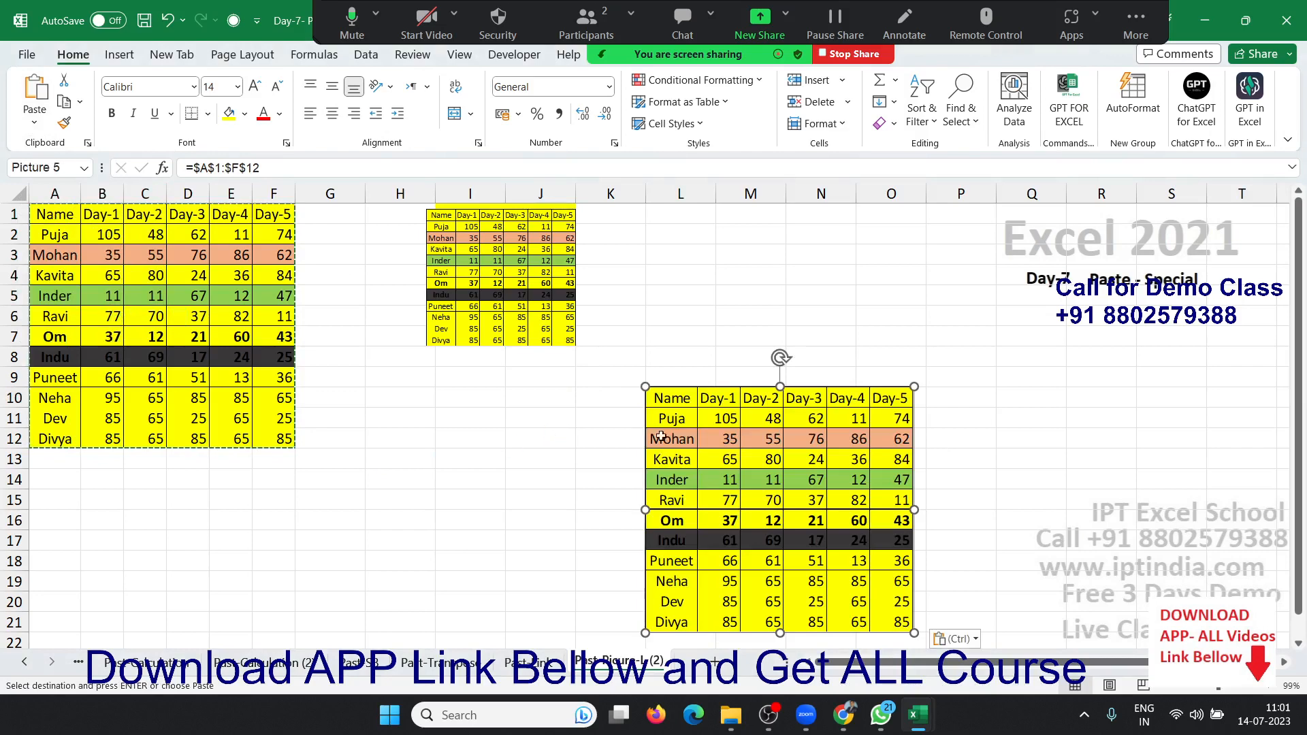
drag(700, 446, 719, 341)
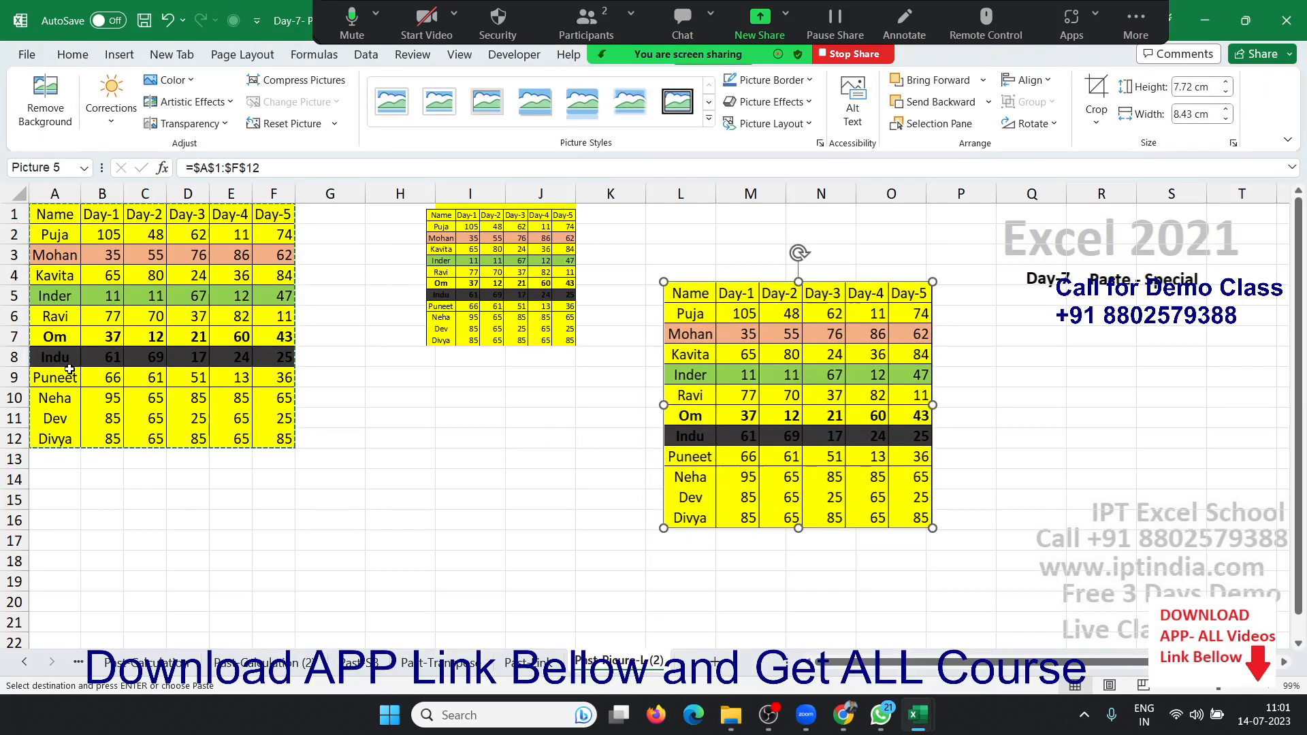
Set the Day-1 value in source cell B3 to 350, and move the linked picture over to start in column M.
click(261, 498)
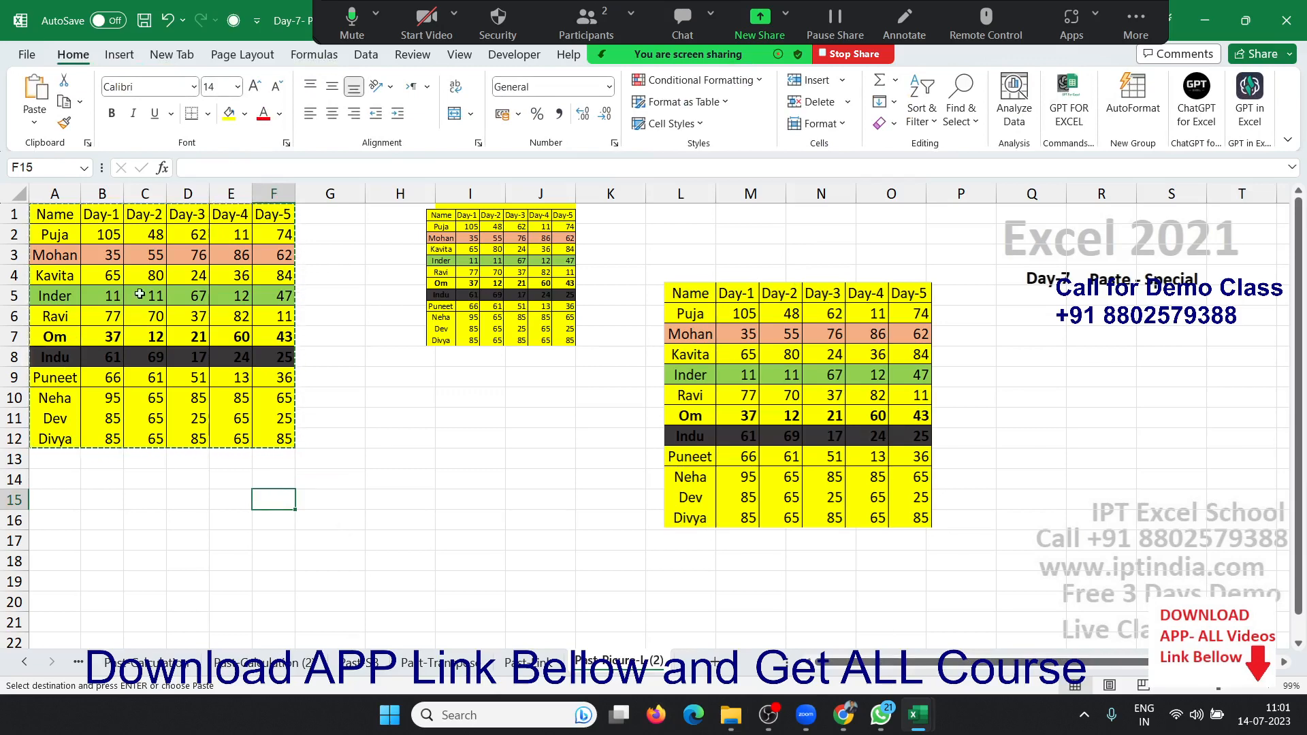
click(107, 250)
double_click(108, 250)
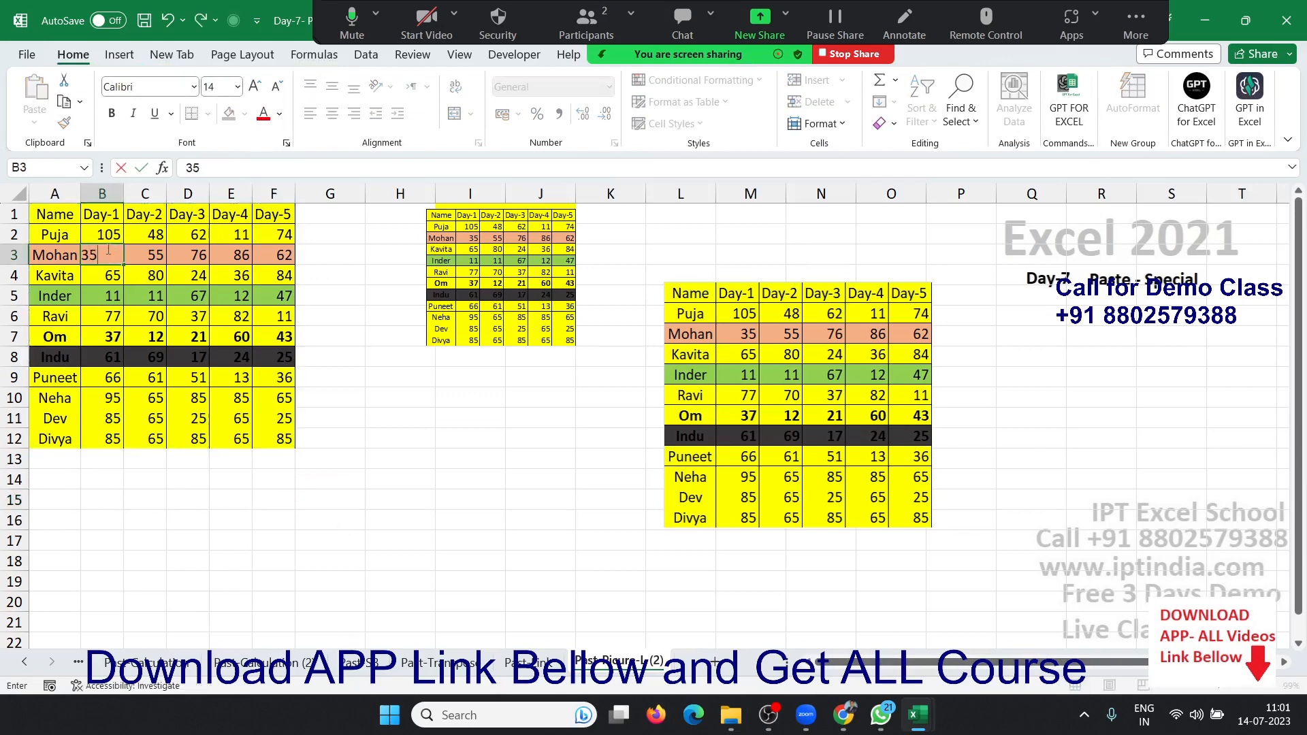
key(Return)
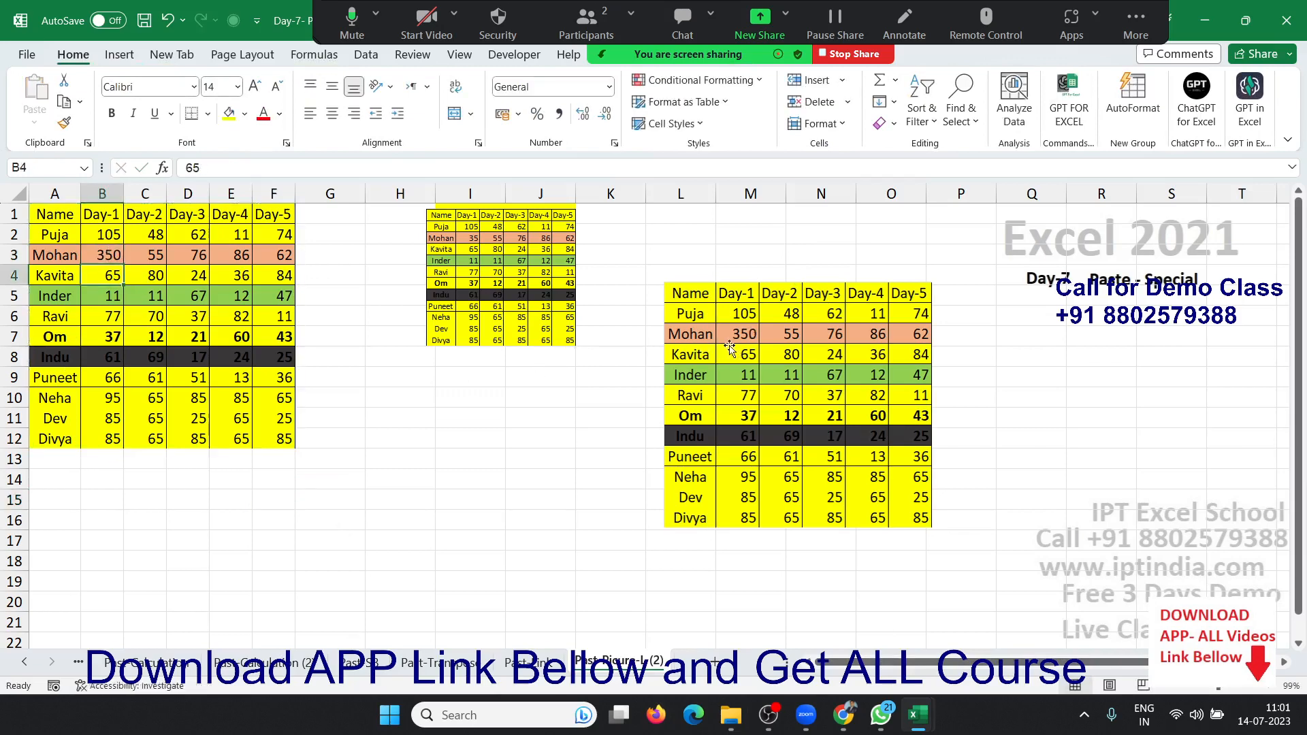
drag(750, 347, 817, 361)
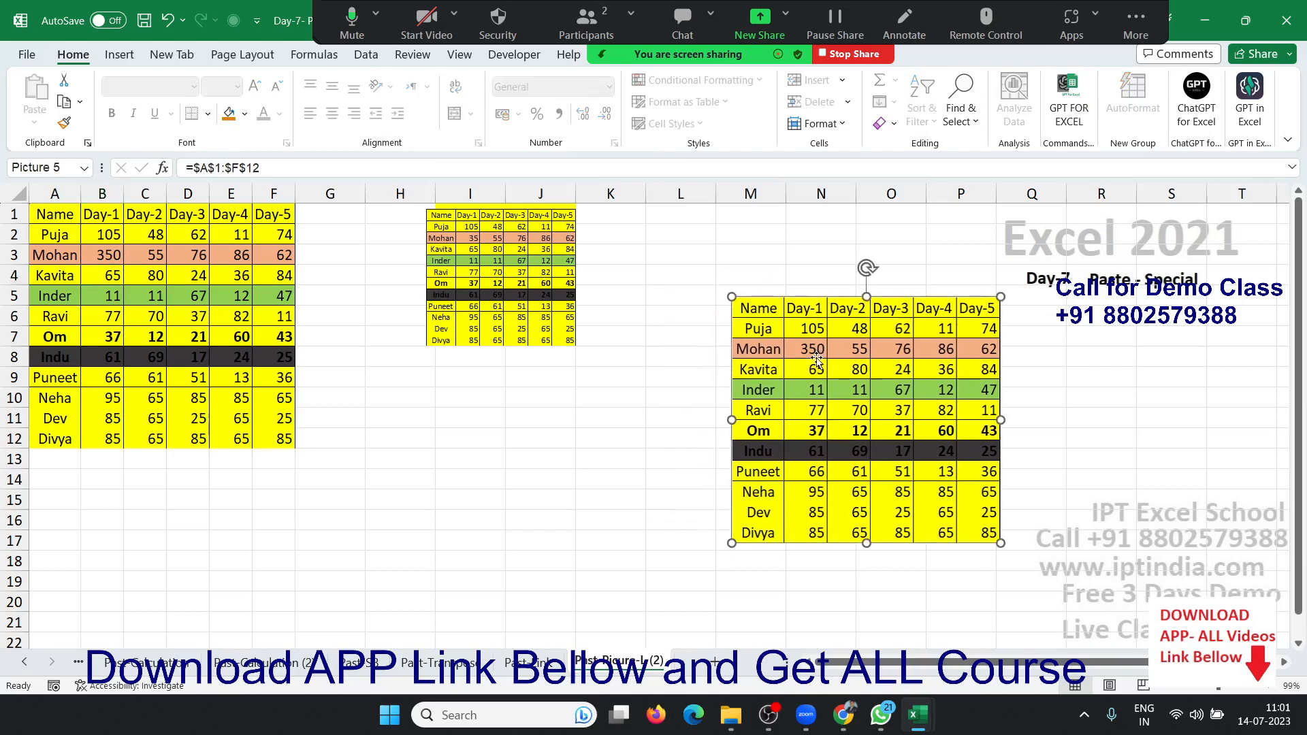